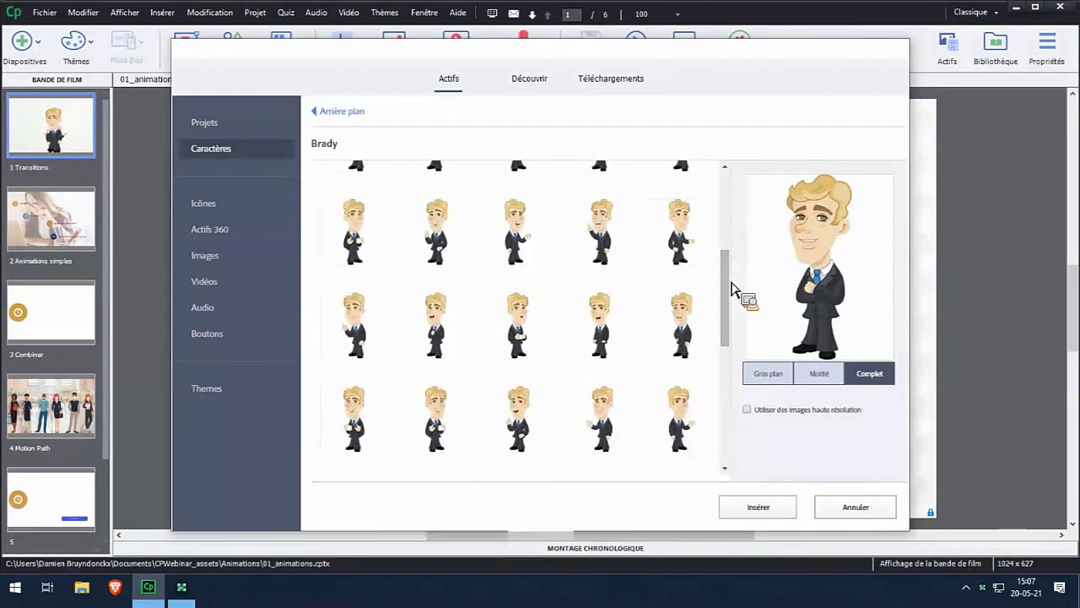
# Browse the full-body poses of the Brady character in the asset library and return to the slide.
pyautogui.scroll(-3, 733, 317)
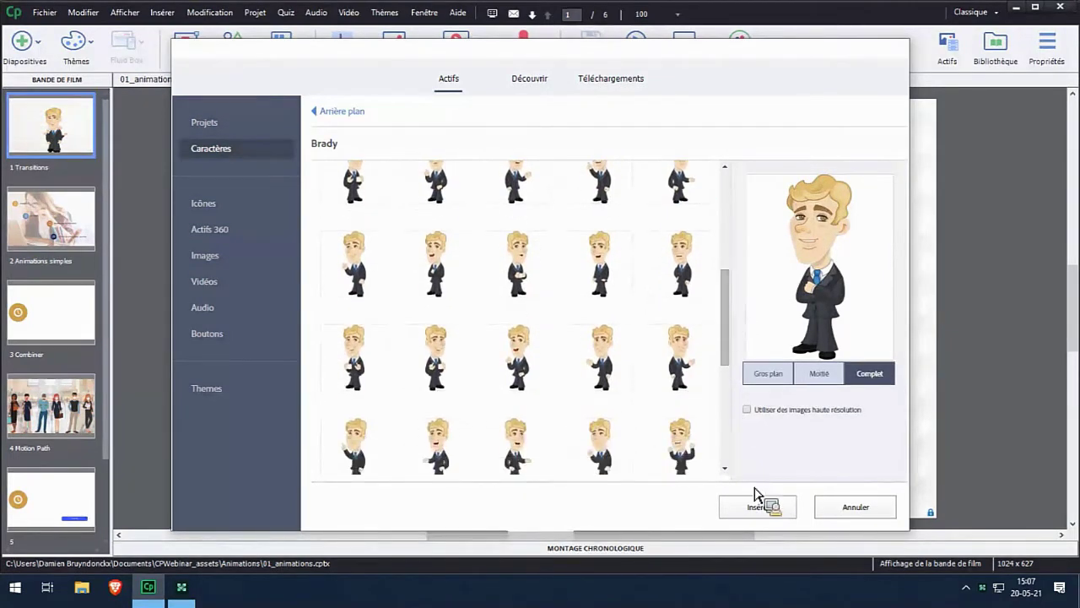
pyautogui.click(759, 506)
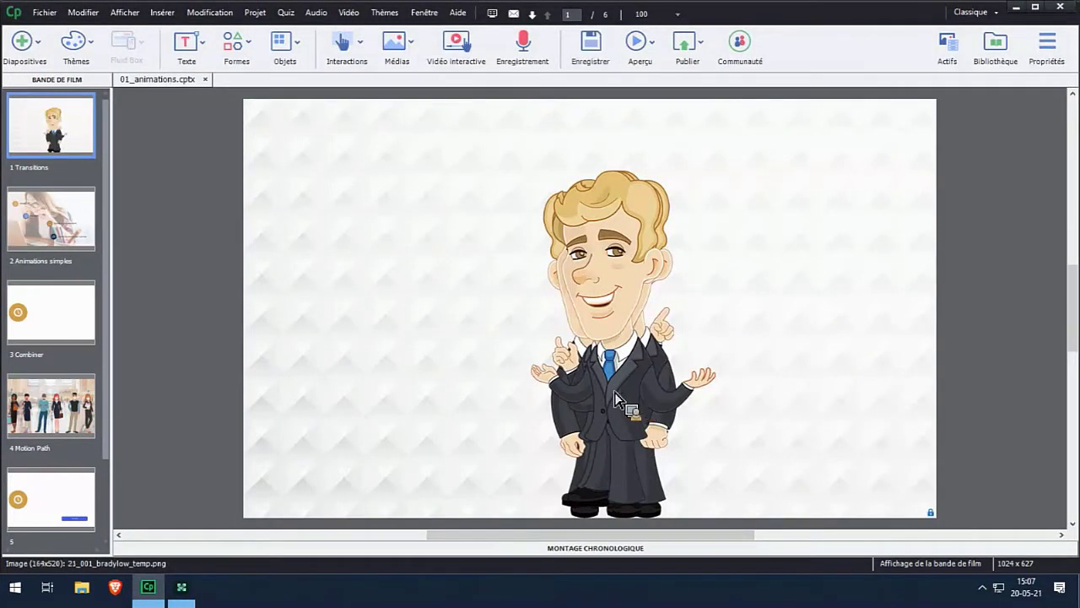
# Pull the overlapping Brady poses apart on the slide and stack them back together at its centre.
pyautogui.moveTo(637, 404); pyautogui.dragTo(443, 421)
pyautogui.click(603, 407)
pyautogui.moveTo(604, 407); pyautogui.dragTo(625, 415)
pyautogui.moveTo(760, 392); pyautogui.dragTo(607, 402)
pyautogui.click(449, 414)
pyautogui.moveTo(449, 413); pyautogui.dragTo(615, 410)
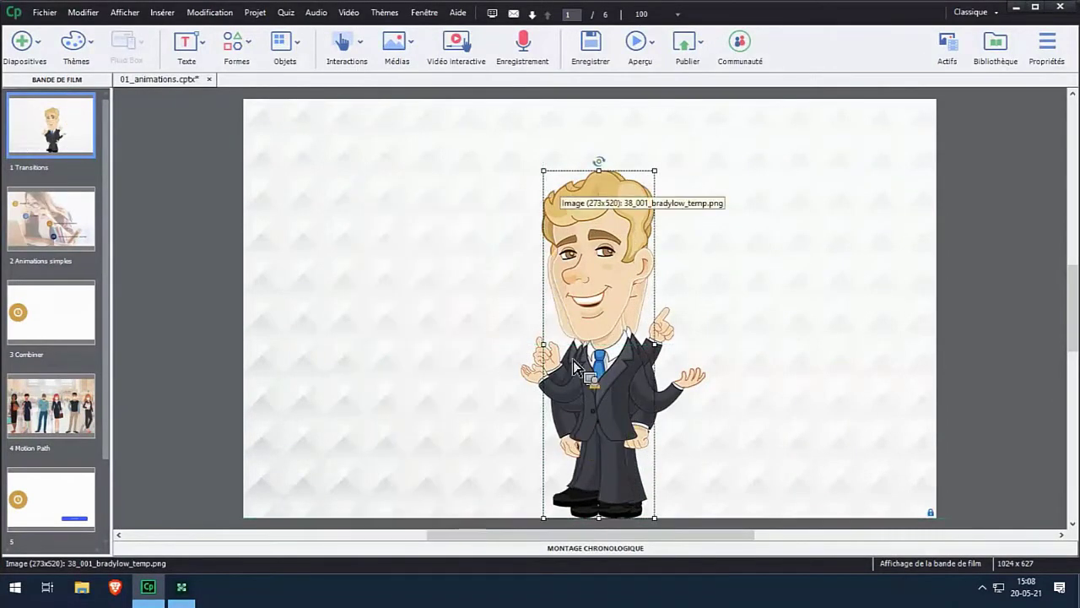
# Expand the timeline of the Transitions slide and bring the stacked poses into view above it.
pyautogui.click(600, 548)
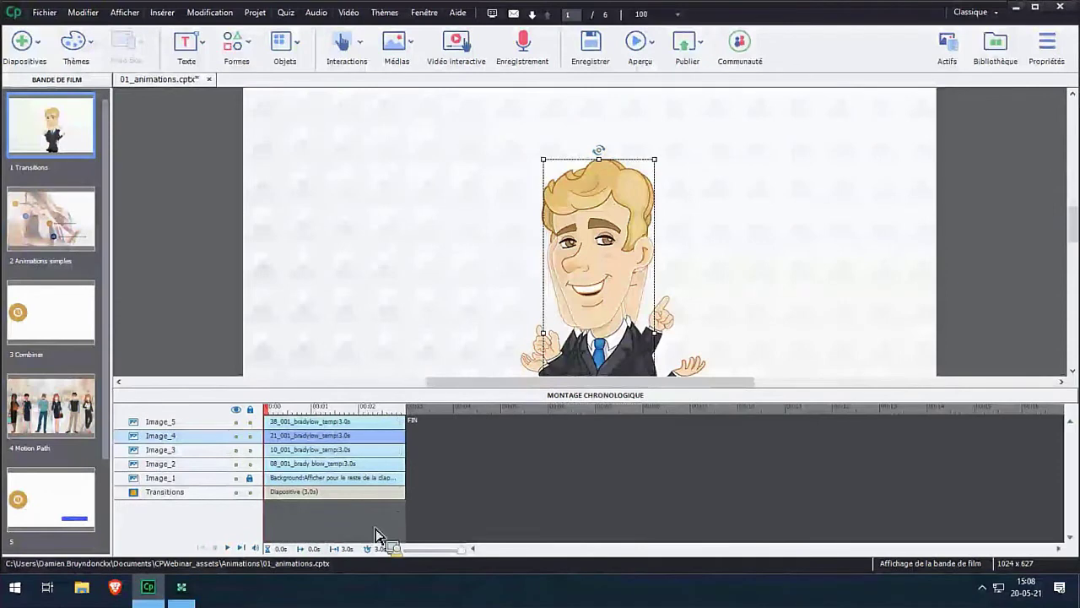
pyautogui.moveTo(378, 535); pyautogui.dragTo(1057, 245)
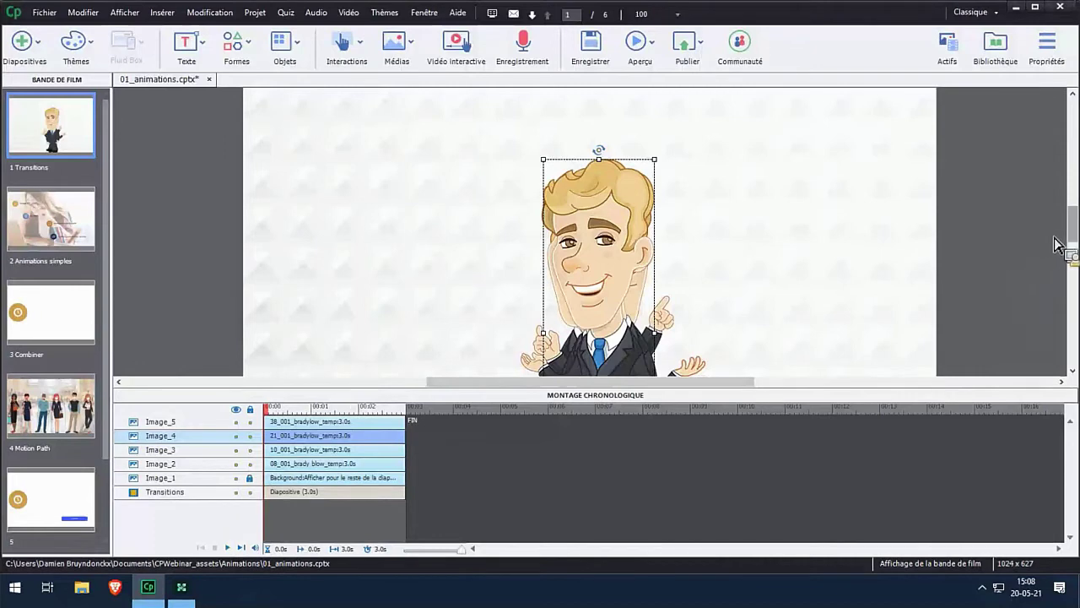
pyautogui.scroll(-3, 1057, 245)
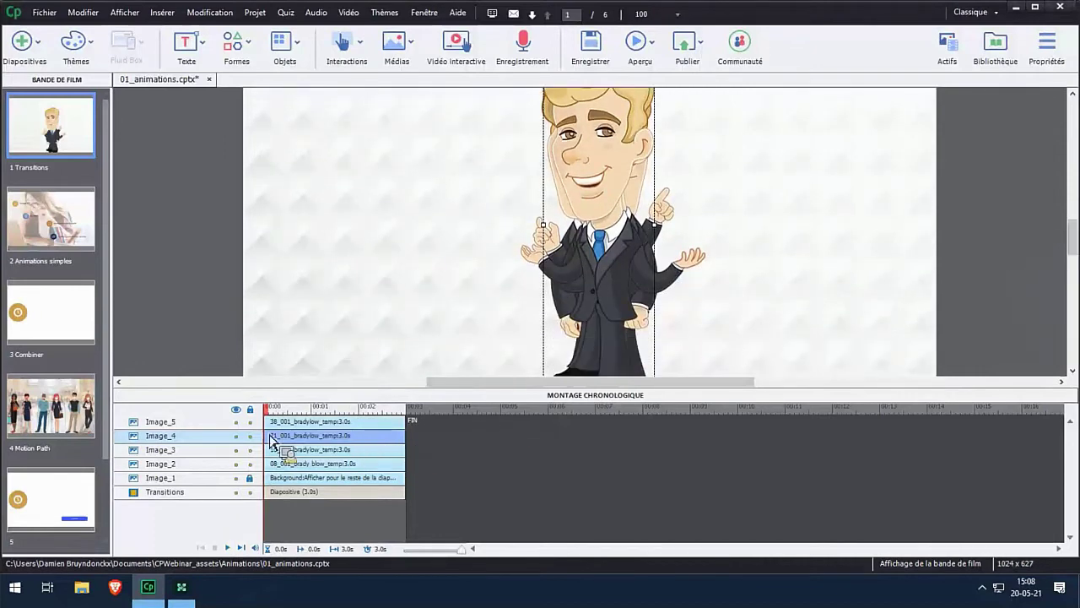
# Hide Image_5, Image_4 and Image_3 one after another, and make all three visible again.
pyautogui.click(236, 422)
pyautogui.click(235, 435)
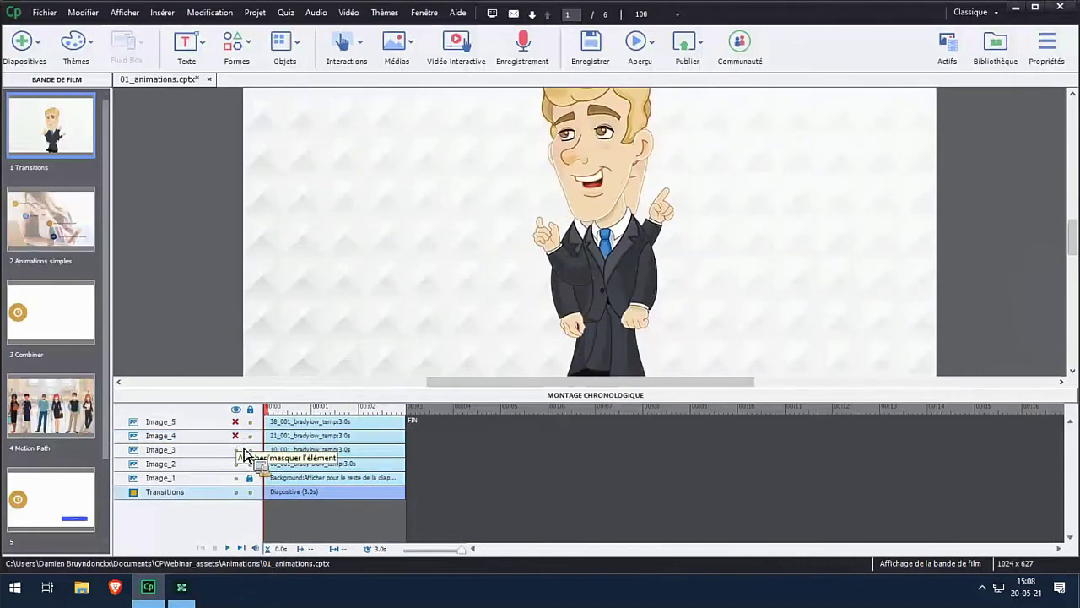
pyautogui.click(235, 450)
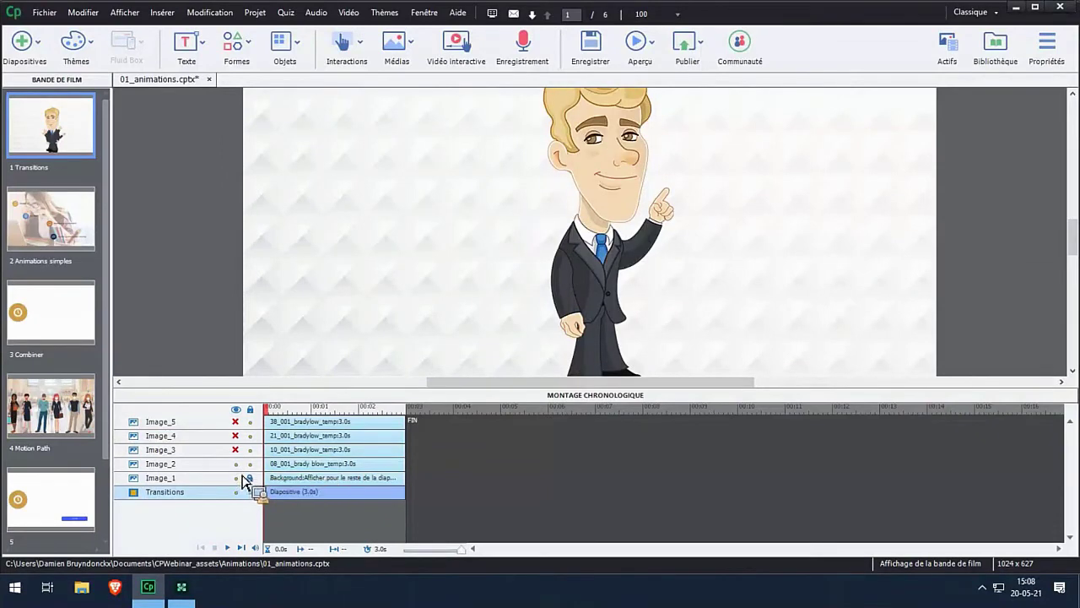
pyautogui.click(235, 449)
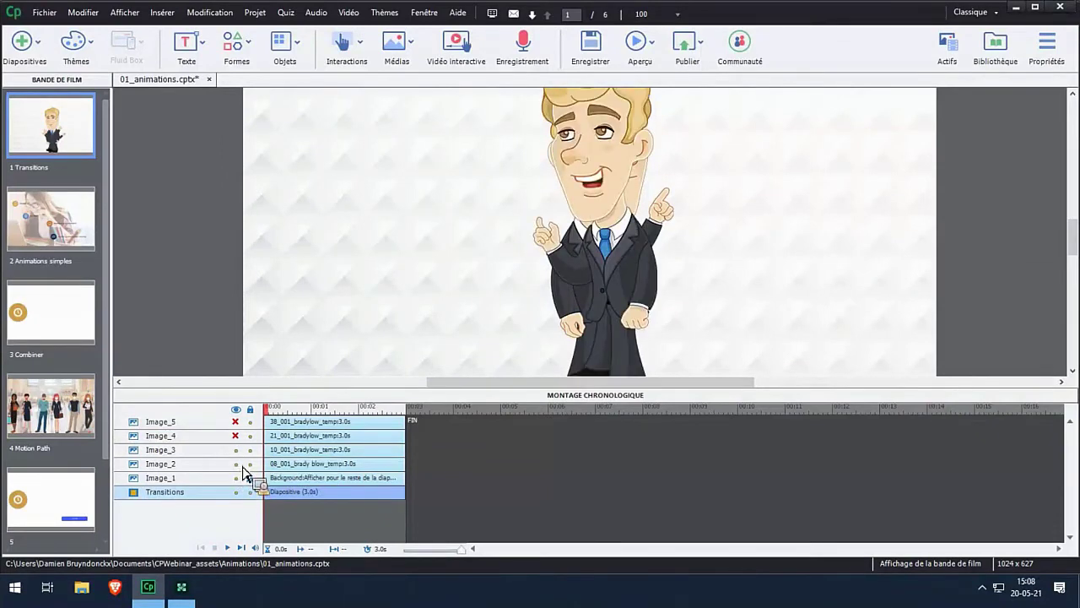
pyautogui.click(236, 437)
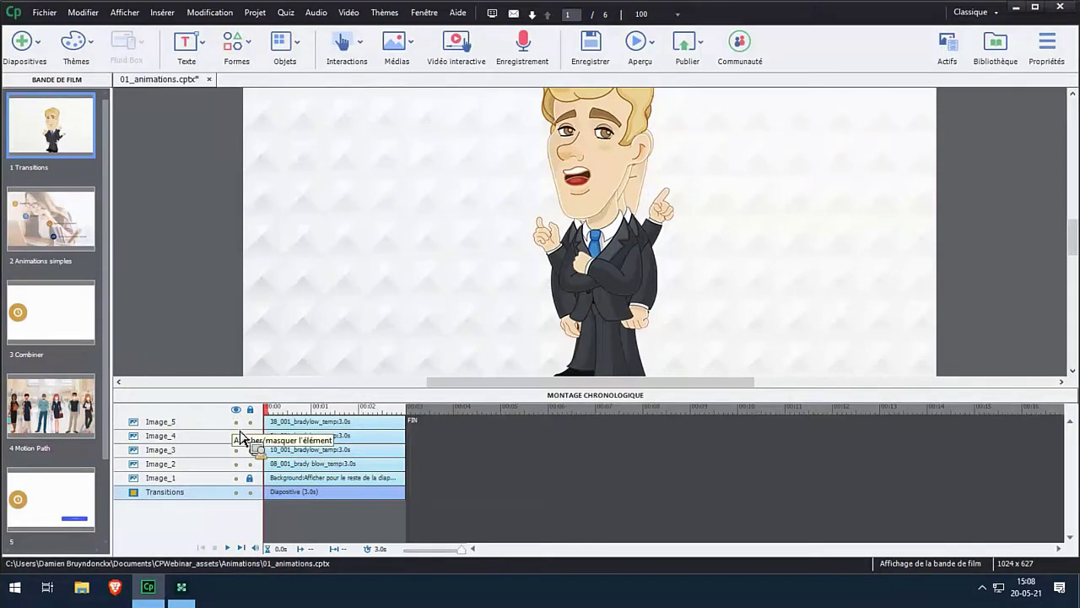
pyautogui.click(236, 421)
# Stagger the poses in the timeline so that Image_3 starts at 3 s, Image_4 at 6 s and Image_5 at 9 s.
pyautogui.moveTo(477, 387); pyautogui.dragTo(484, 451)
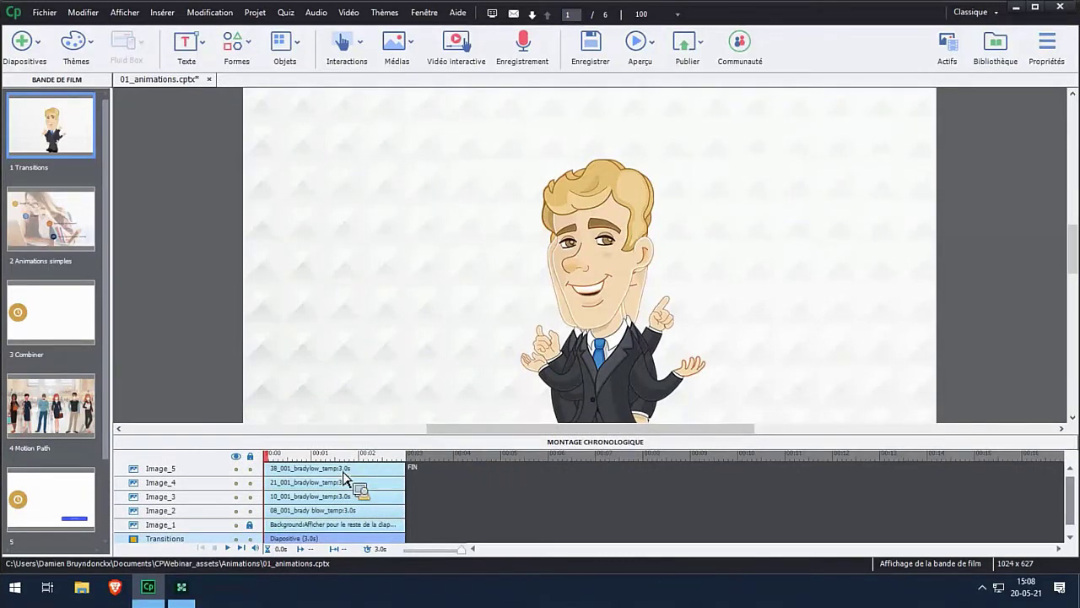
pyautogui.moveTo(317, 510); pyautogui.dragTo(455, 517)
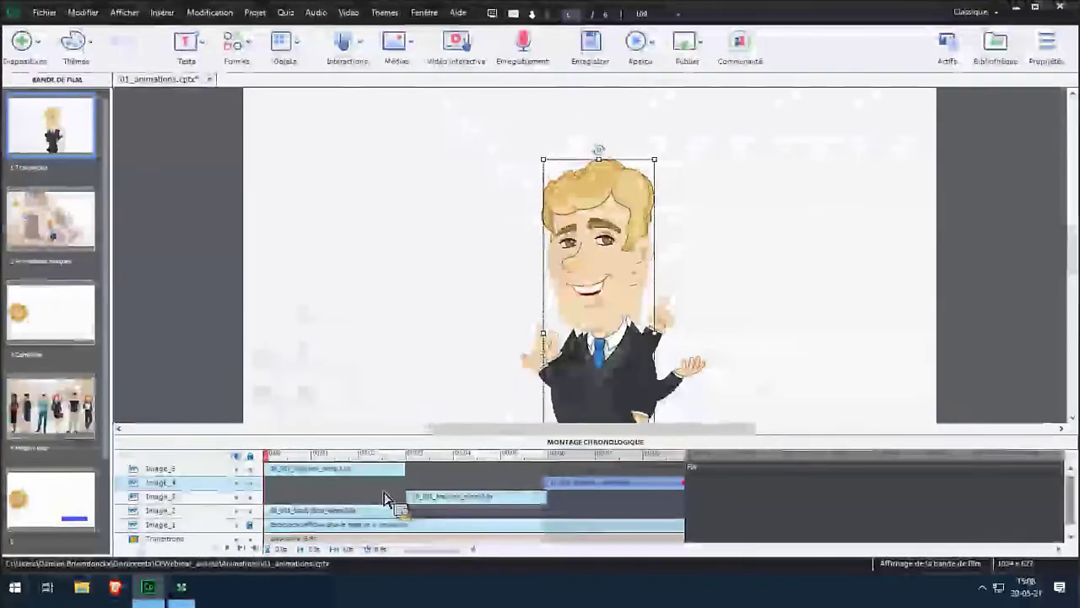
pyautogui.moveTo(666, 497); pyautogui.dragTo(660, 498)
pyautogui.moveTo(363, 484); pyautogui.dragTo(601, 475)
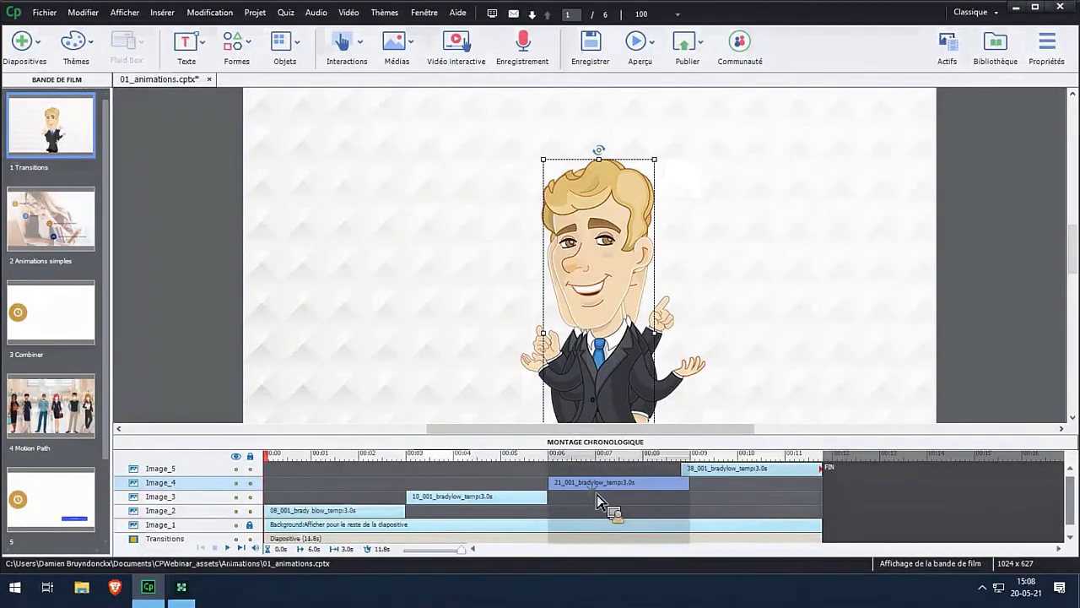
pyautogui.click(731, 483)
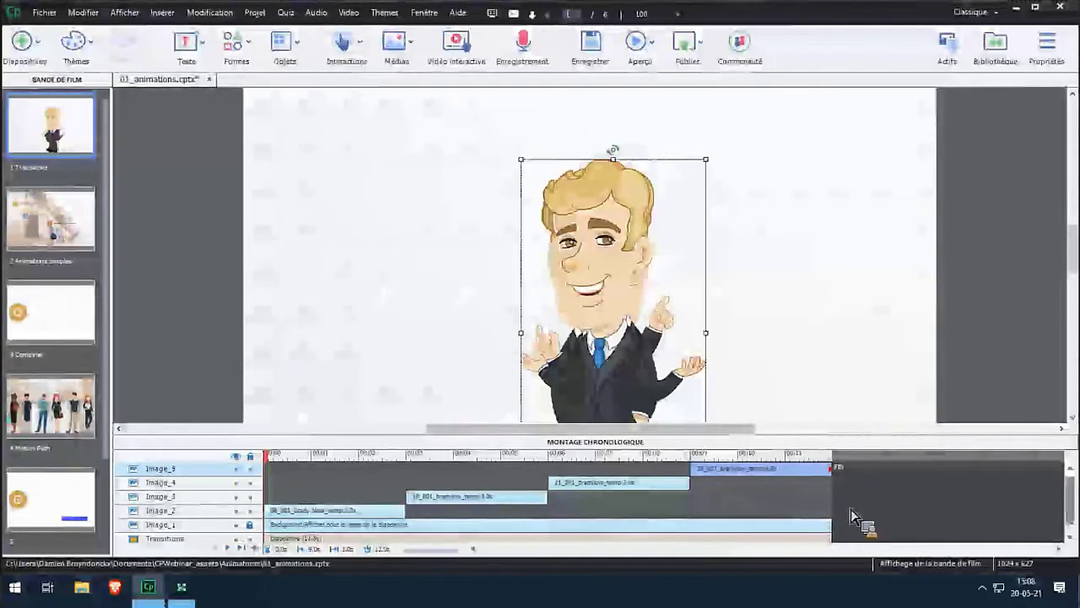
# Play the Transitions slide from the timeline to check the sequence of the four poses.
pyautogui.moveTo(852, 515); pyautogui.dragTo(718, 365)
pyautogui.moveTo(627, 456); pyautogui.dragTo(789, 269)
pyautogui.click(640, 44)
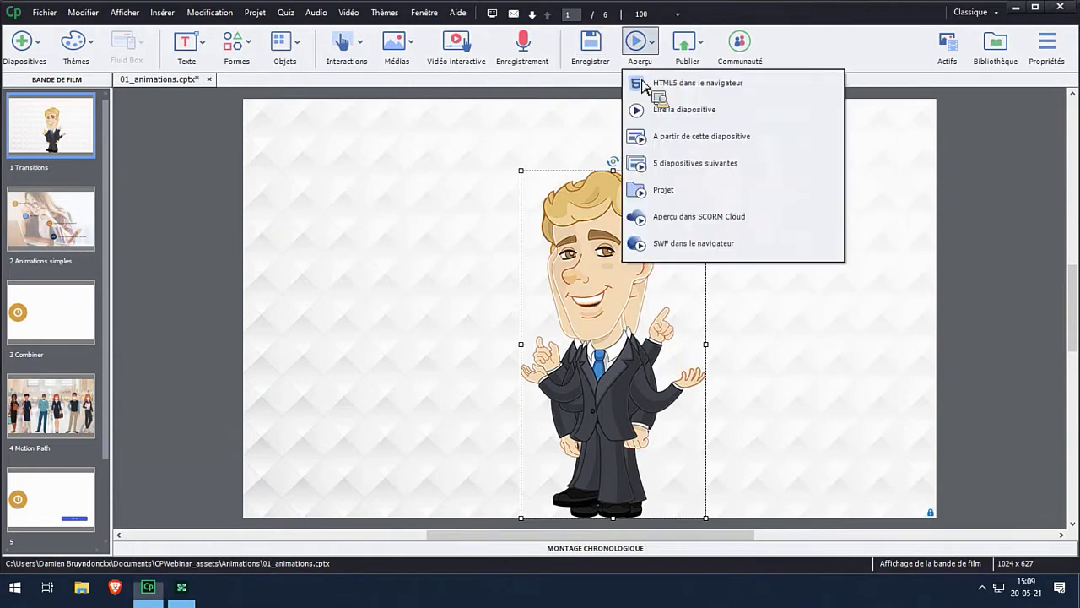
pyautogui.click(669, 122)
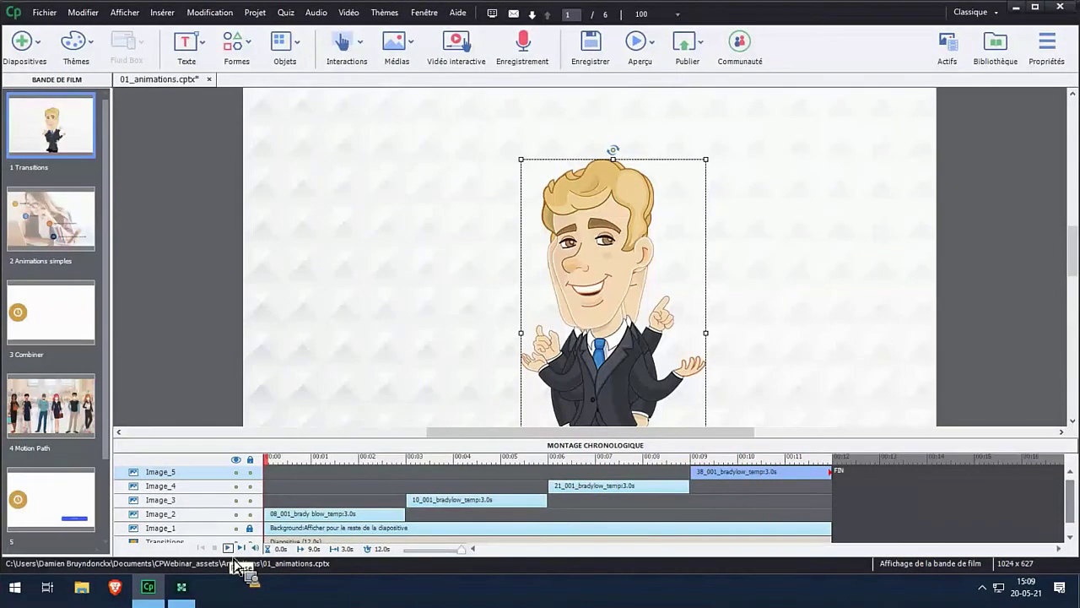
pyautogui.click(228, 548)
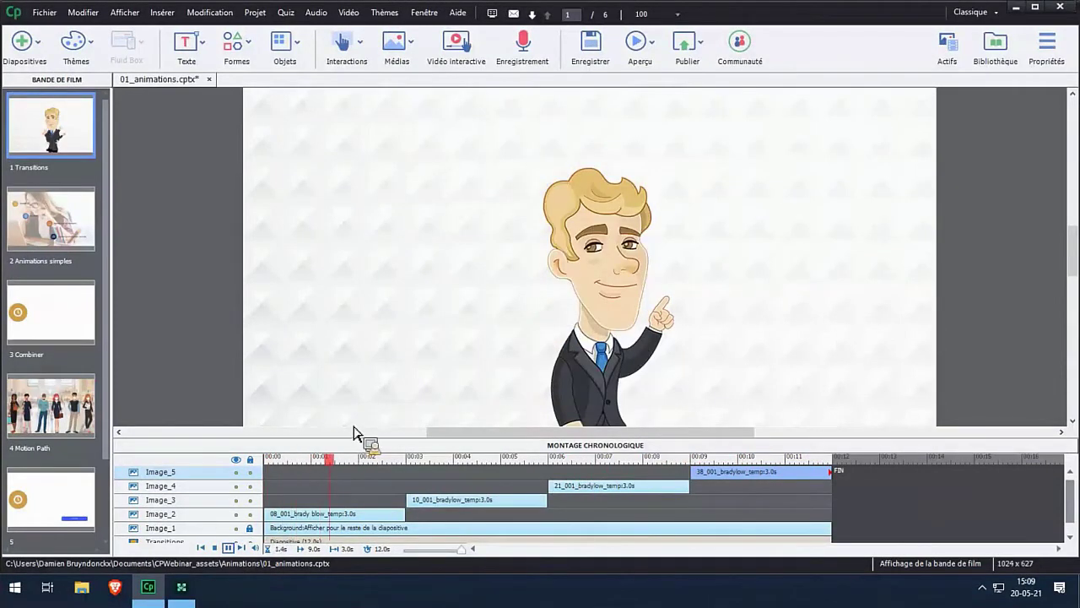
pyautogui.click(1074, 261)
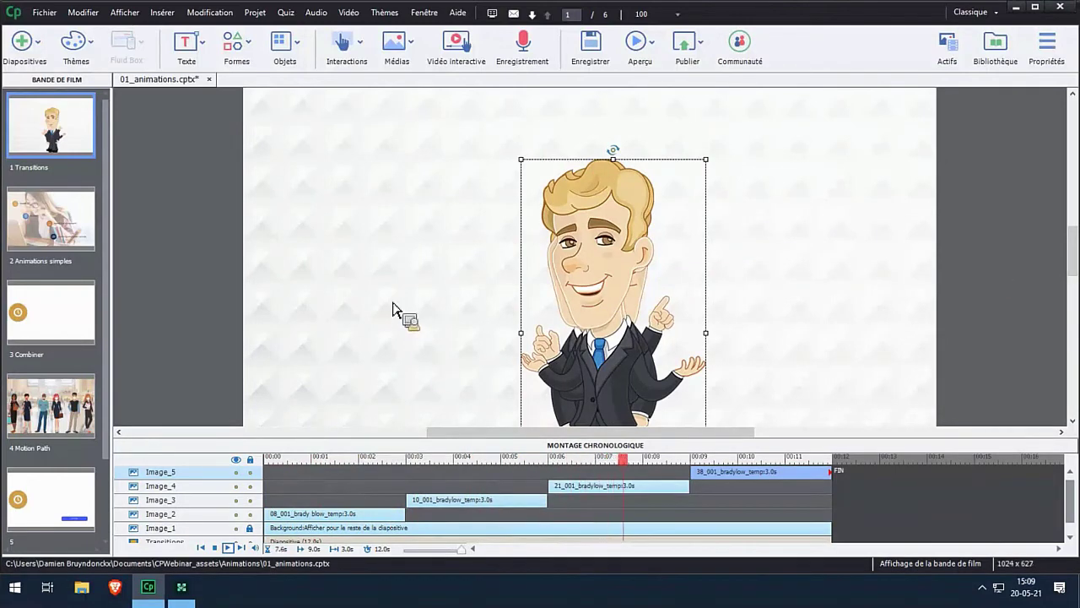
# Preview the project as HTML5 in the browser, play the pose sequence and close the preview.
pyautogui.click(639, 44)
pyautogui.click(655, 82)
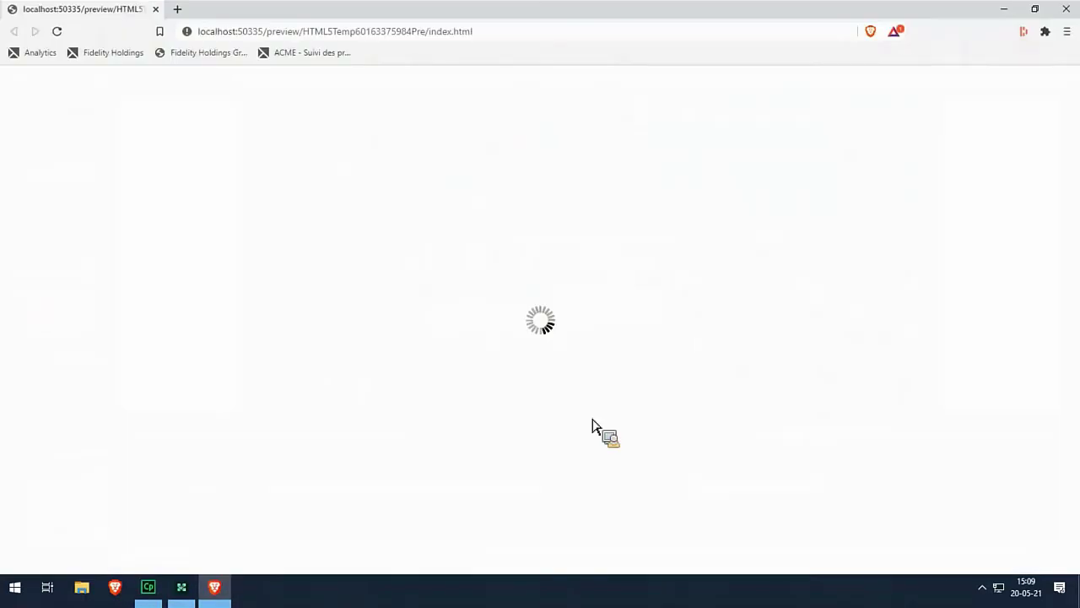
pyautogui.click(552, 285)
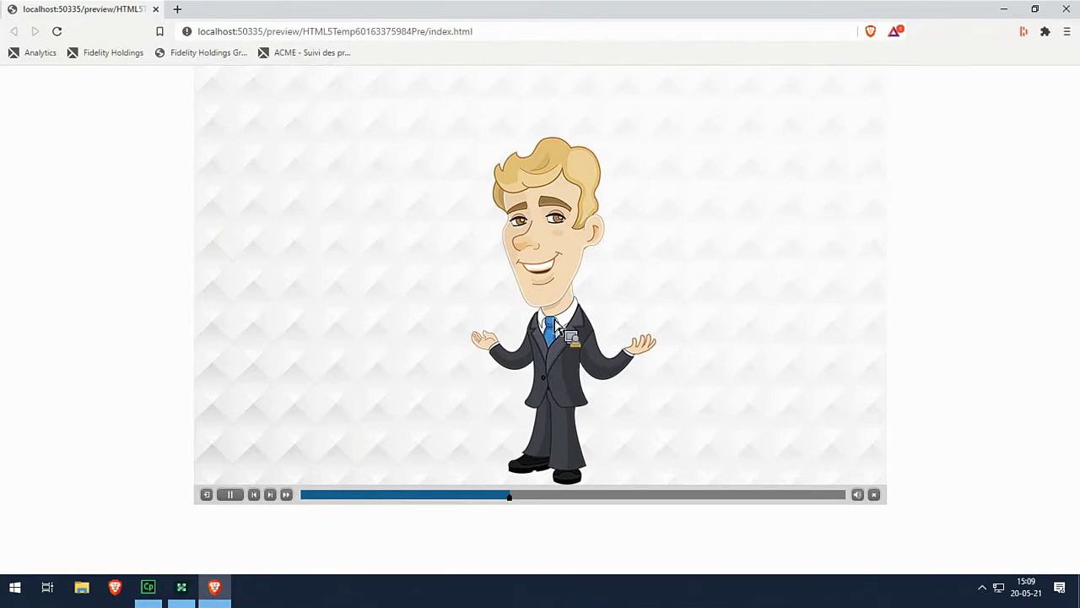
pyautogui.click(1065, 10)
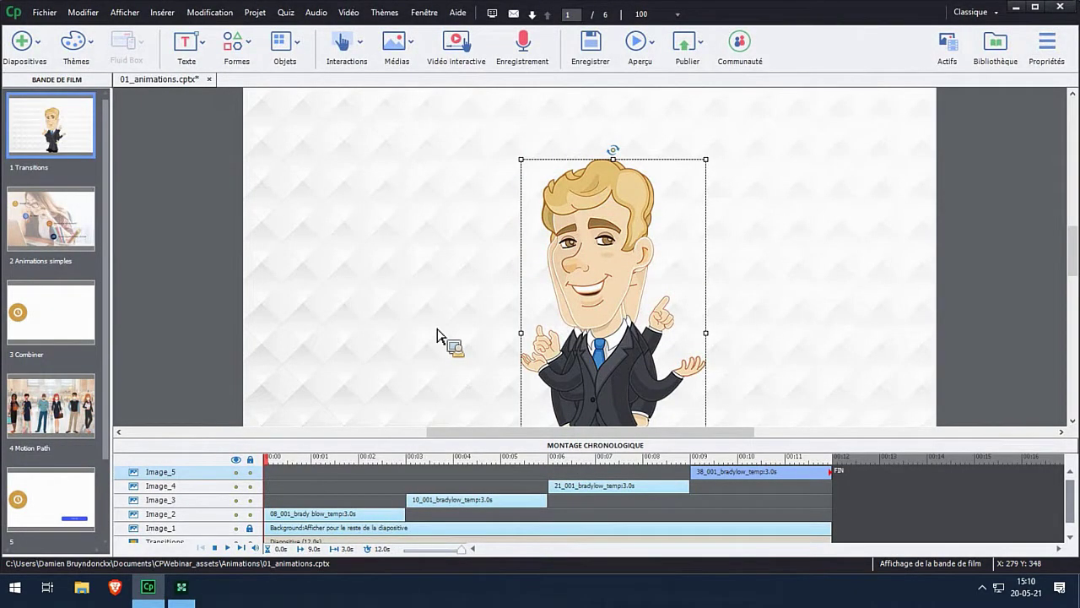
# Select the first pose, Image_2, in the timeline and look at its object properties.
pyautogui.click(322, 521)
pyautogui.moveTo(322, 532)
pyautogui.mouseDown()
pyautogui.moveTo(572, 464)
pyautogui.moveTo(306, 529)
pyautogui.mouseUp()
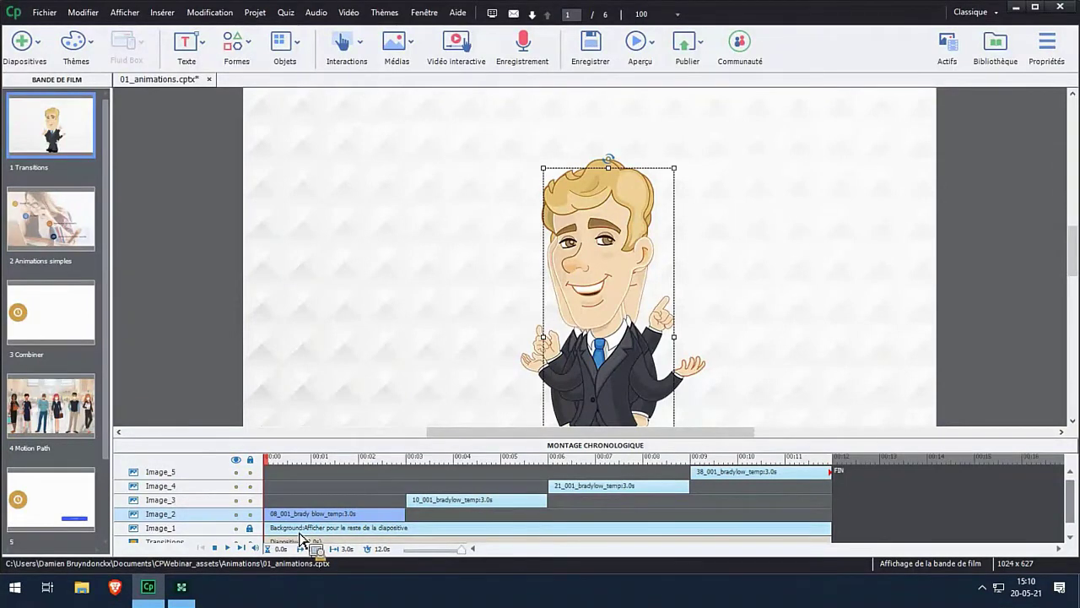
pyautogui.moveTo(300, 538); pyautogui.dragTo(302, 537)
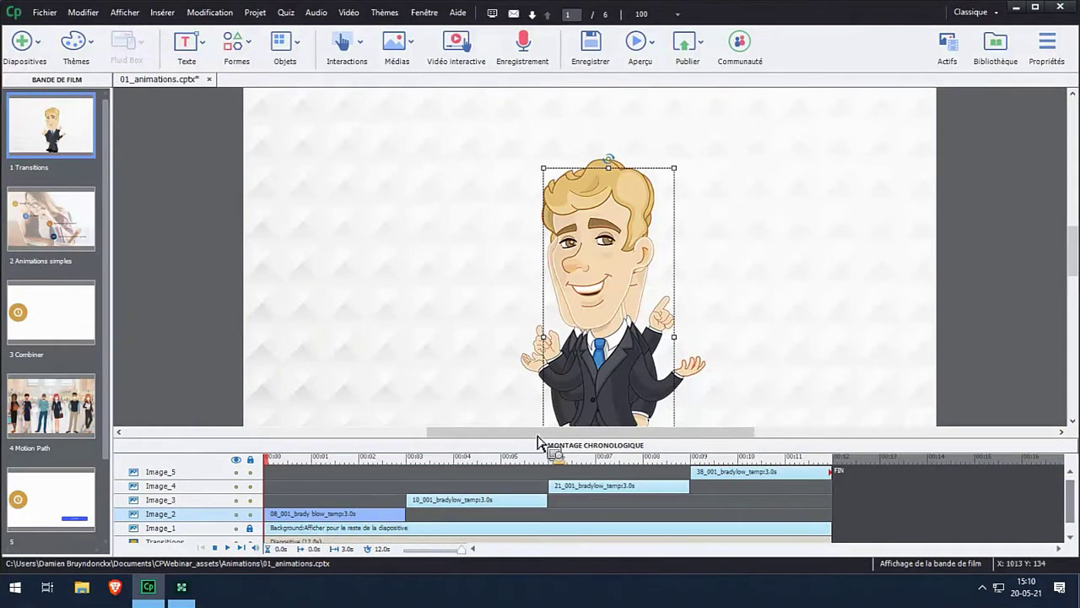
pyautogui.click(1059, 52)
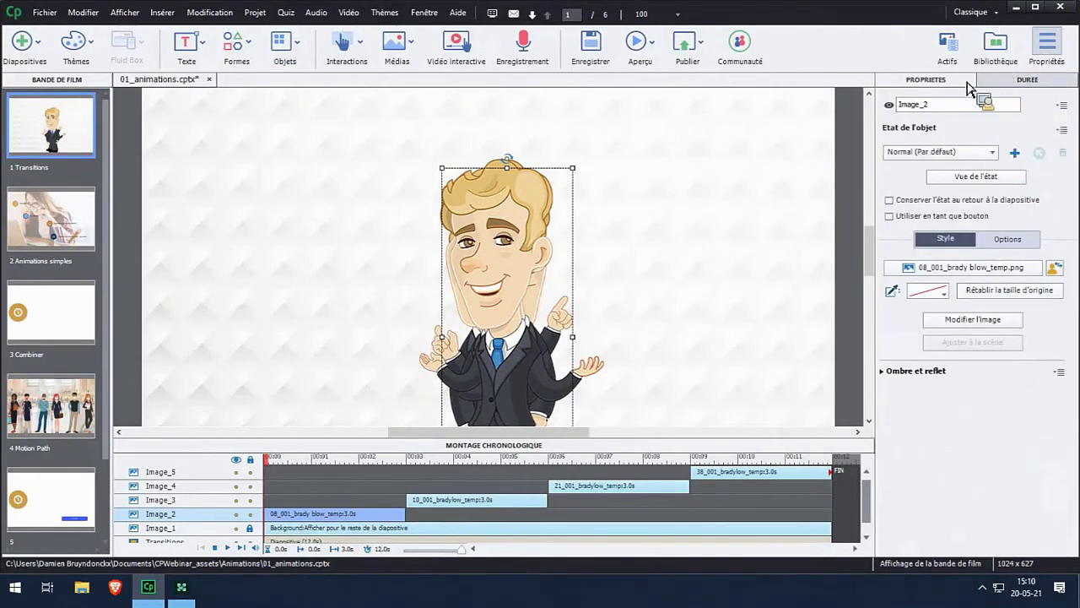
pyautogui.moveTo(968, 83); pyautogui.dragTo(1000, 68)
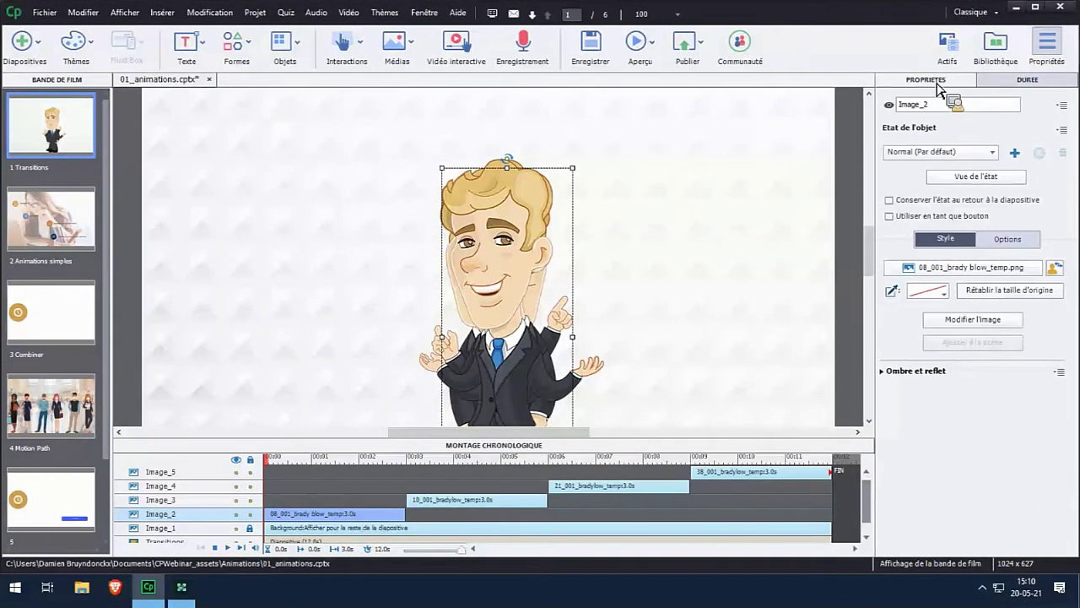
pyautogui.moveTo(939, 88); pyautogui.dragTo(1053, 57)
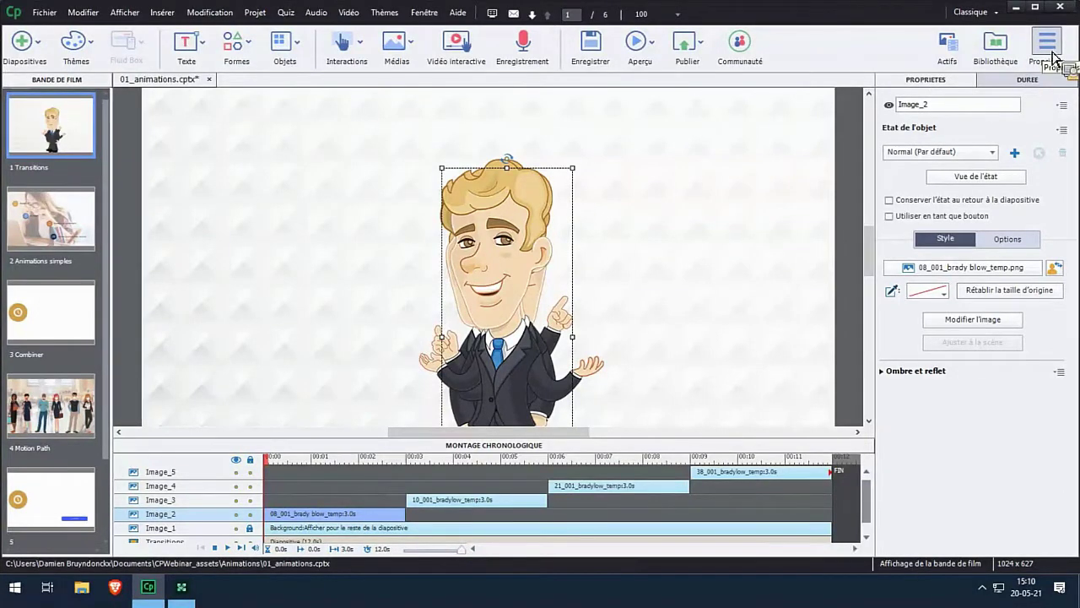
pyautogui.click(1053, 57)
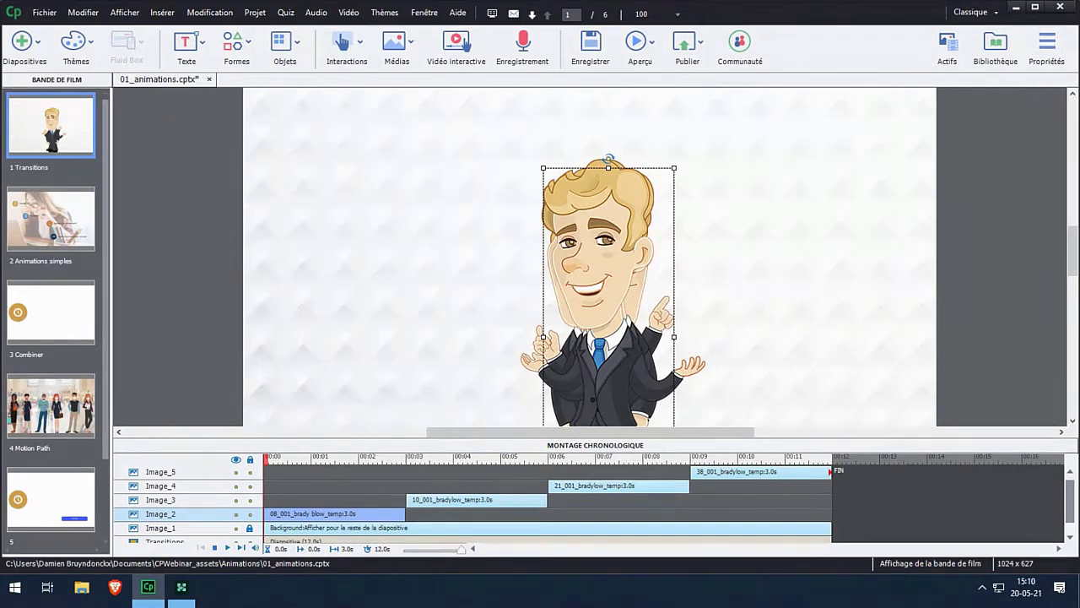
# Set the transition of Image_2 to fade-out only (Fondu en sortie uniquement) in its timing properties.
pyautogui.click(1060, 63)
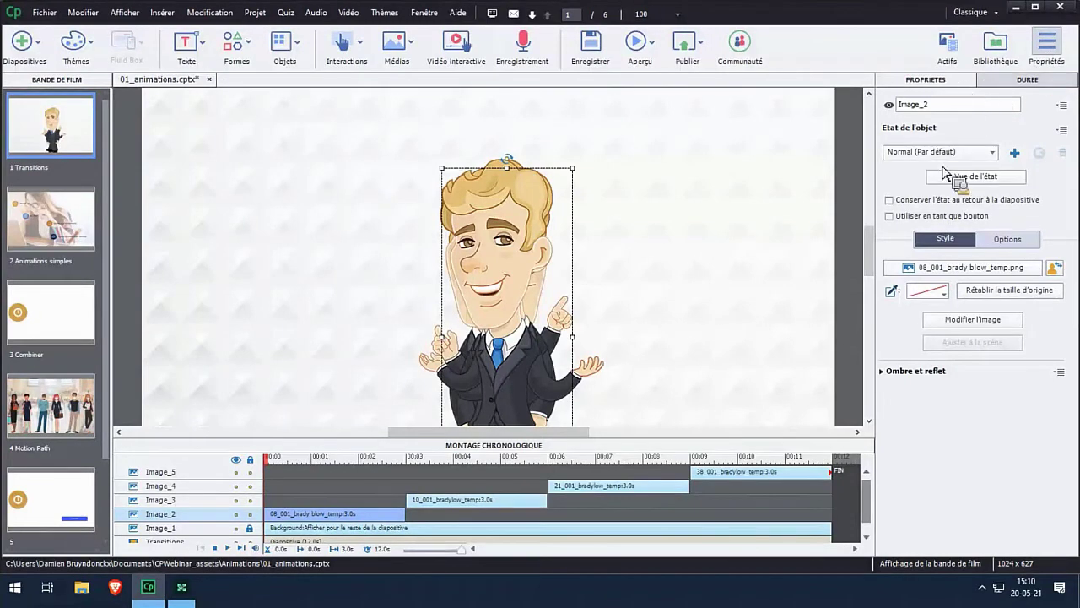
pyautogui.click(1007, 79)
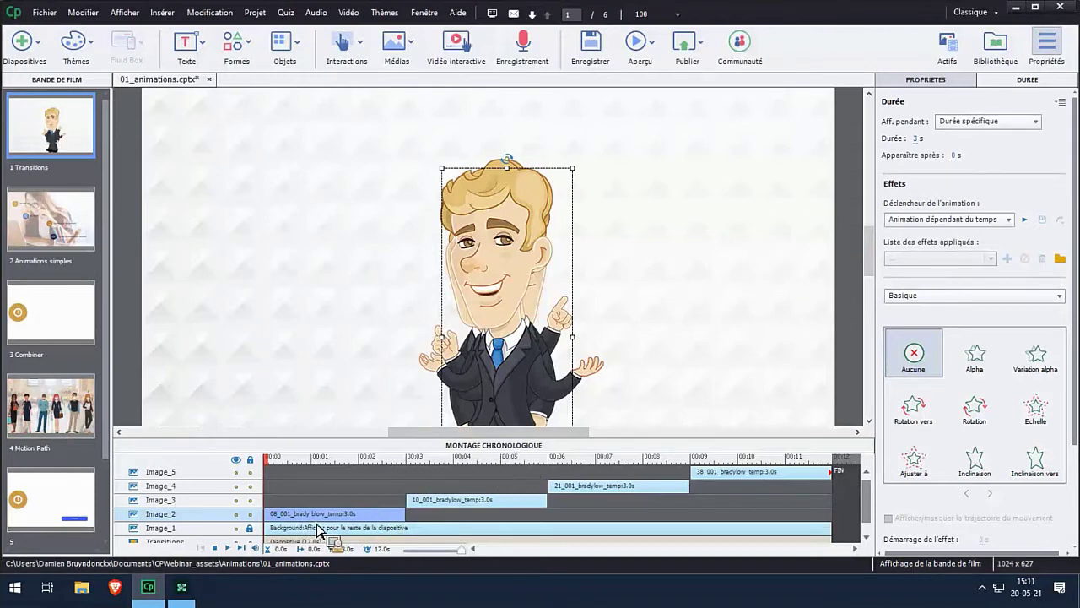
pyautogui.moveTo(319, 530); pyautogui.dragTo(881, 348)
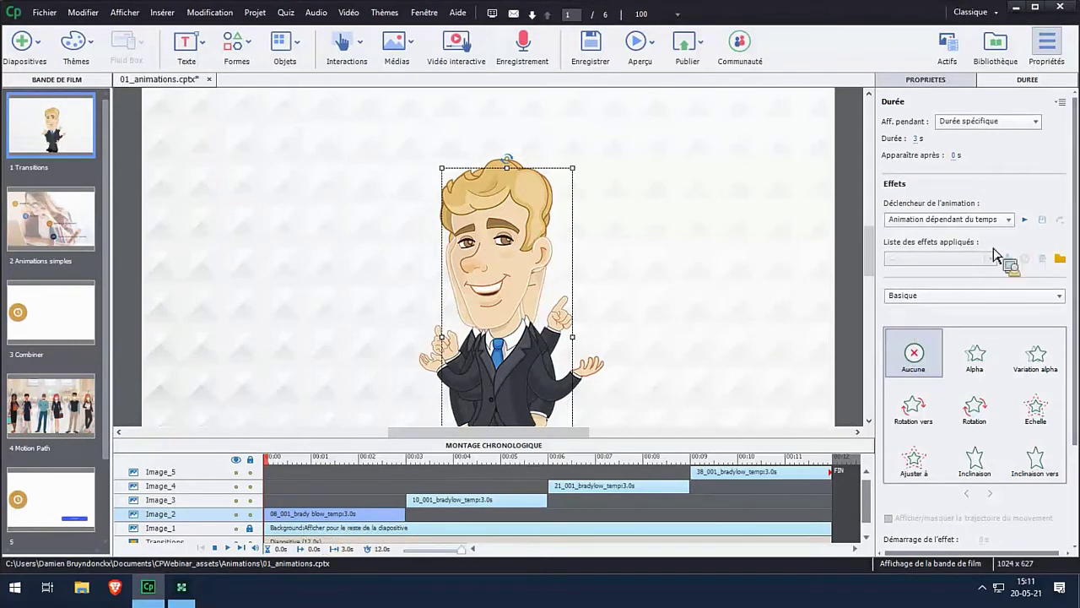
pyautogui.scroll(-3, 1073, 184)
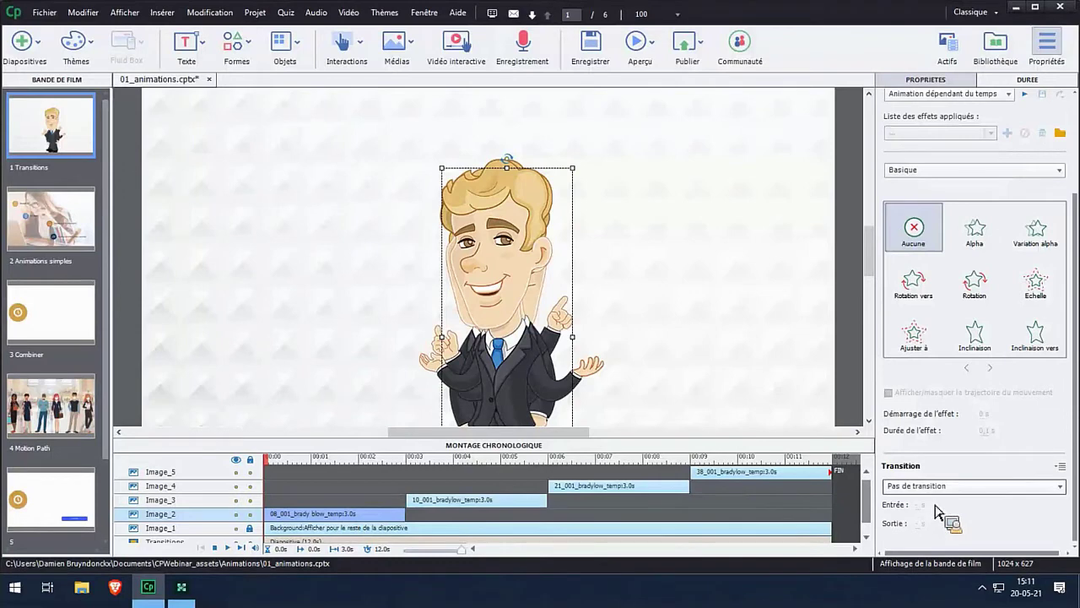
pyautogui.click(1055, 487)
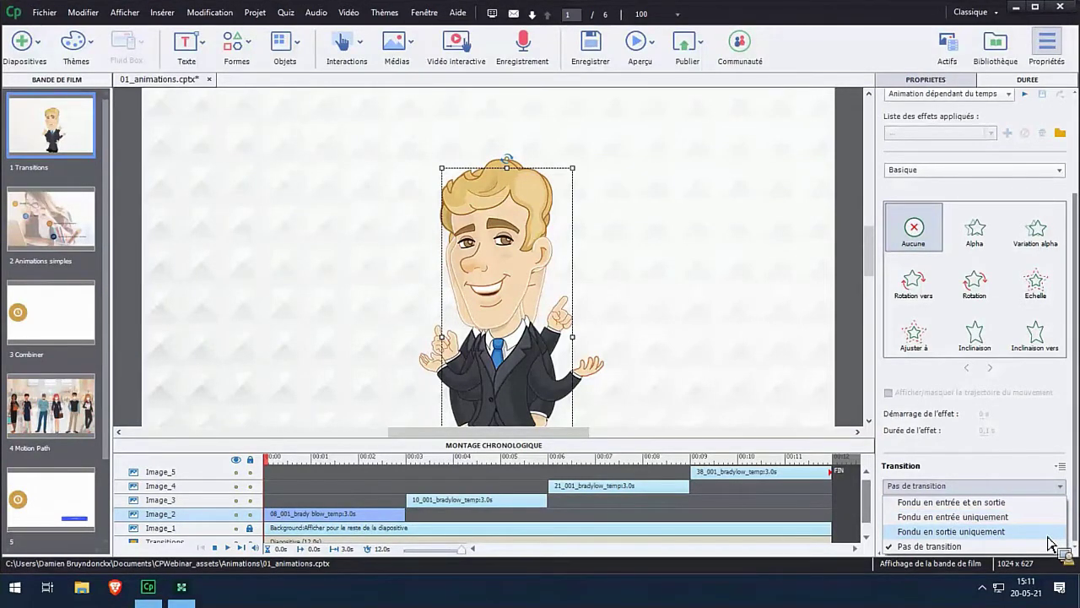
pyautogui.click(1048, 535)
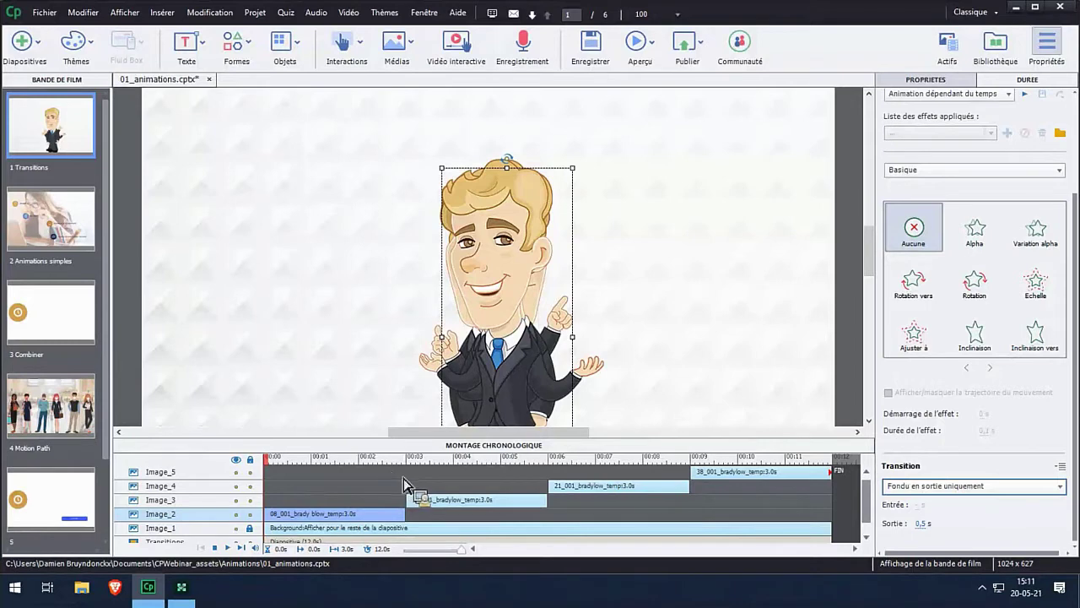
# Set the transitions of Image_3 and Image_4 to fade in and out (Fondu en entrée et en sortie).
pyautogui.click(460, 502)
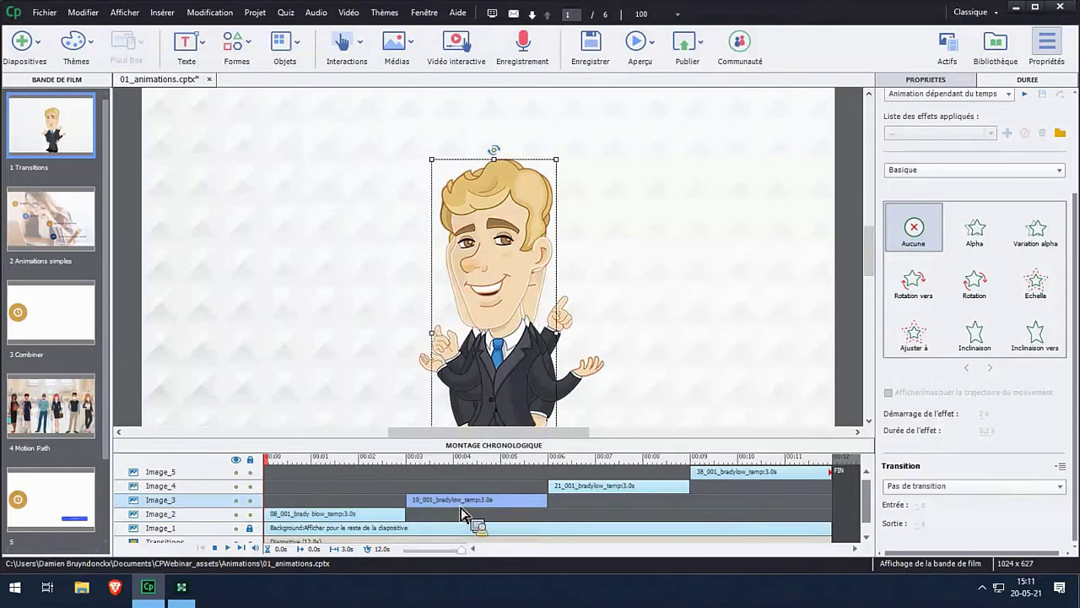
pyautogui.click(903, 487)
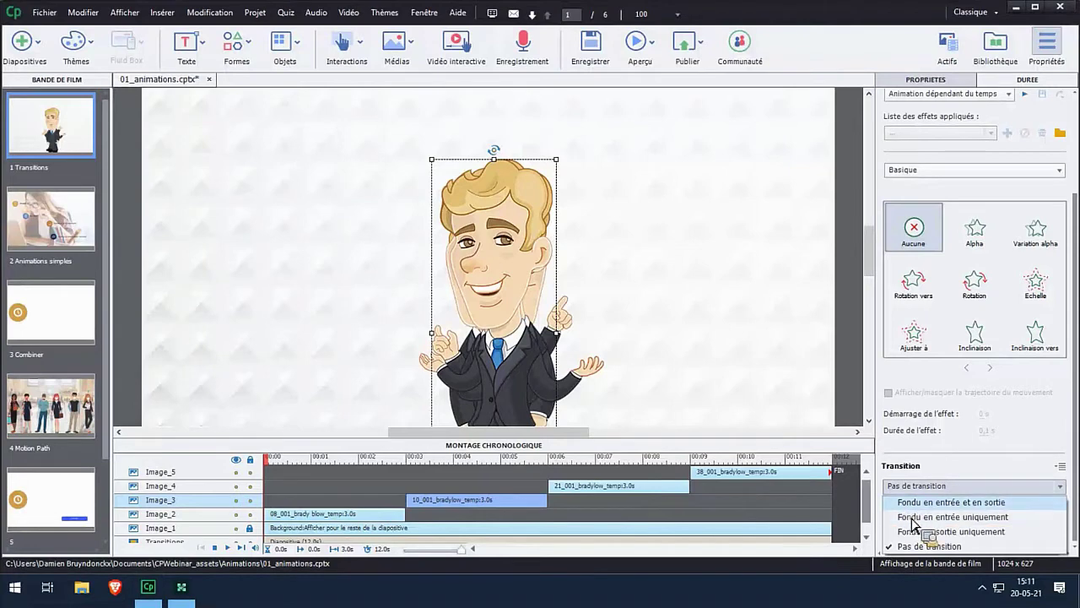
pyautogui.click(911, 503)
pyautogui.click(624, 486)
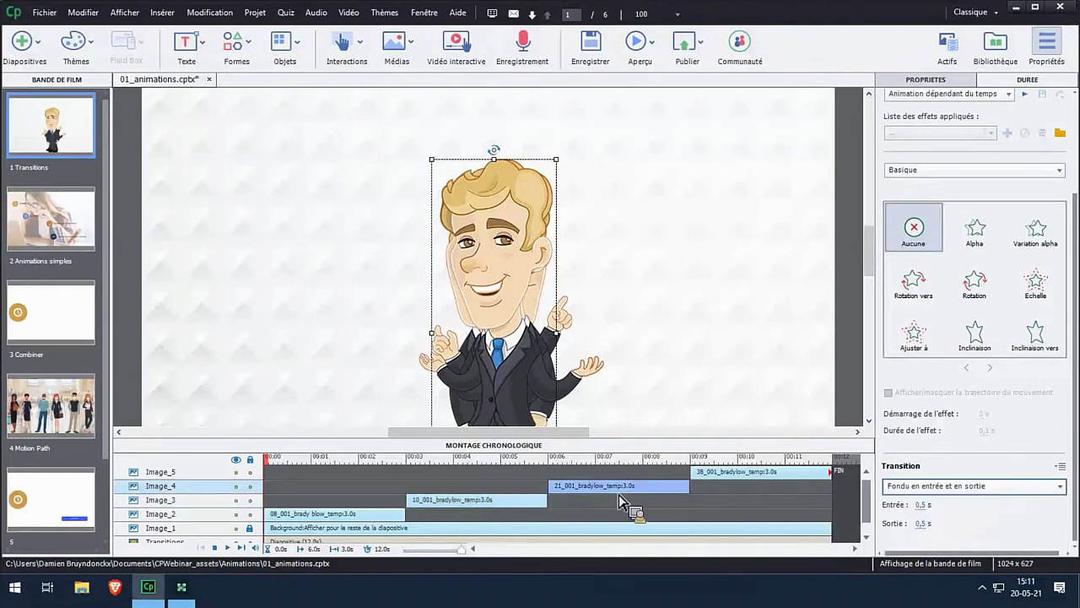
pyautogui.click(903, 487)
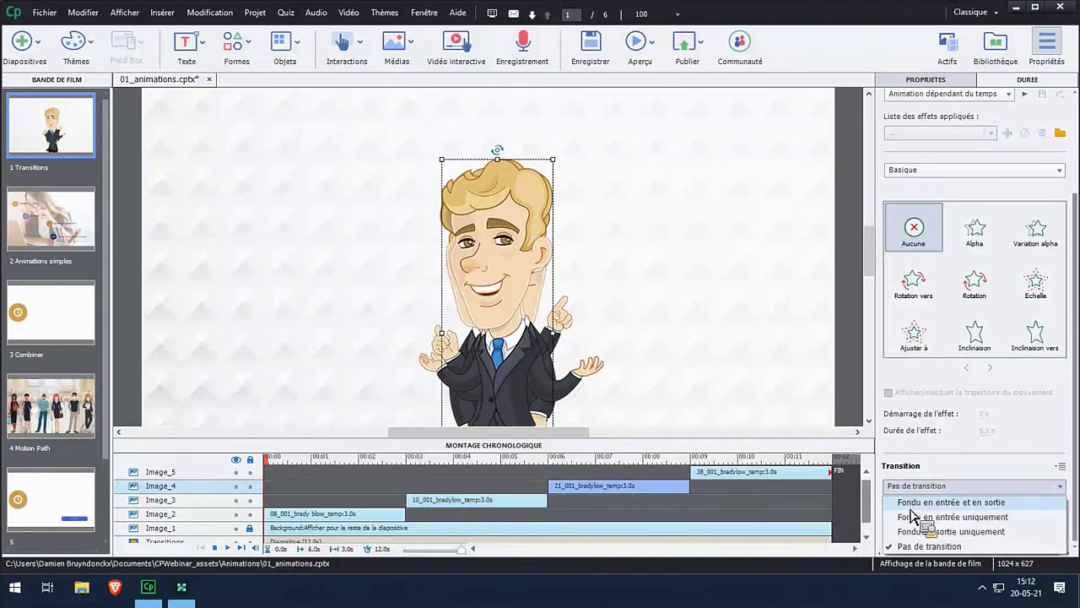
pyautogui.click(910, 506)
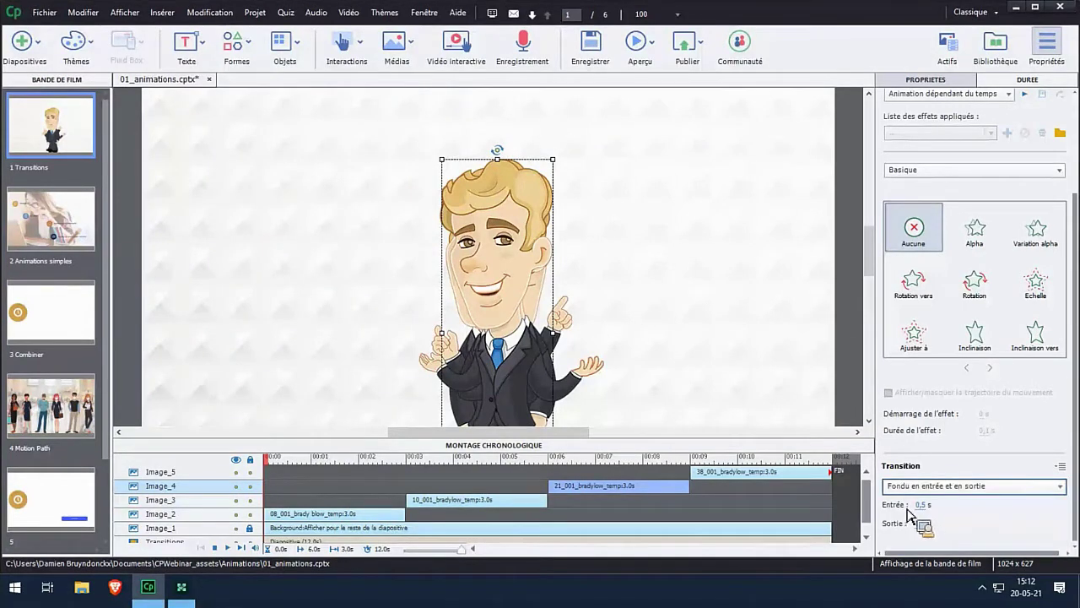
# Set the transition of the last pose, Image_5, to fade-in only (Fondu en entrée uniquement).
pyautogui.click(749, 476)
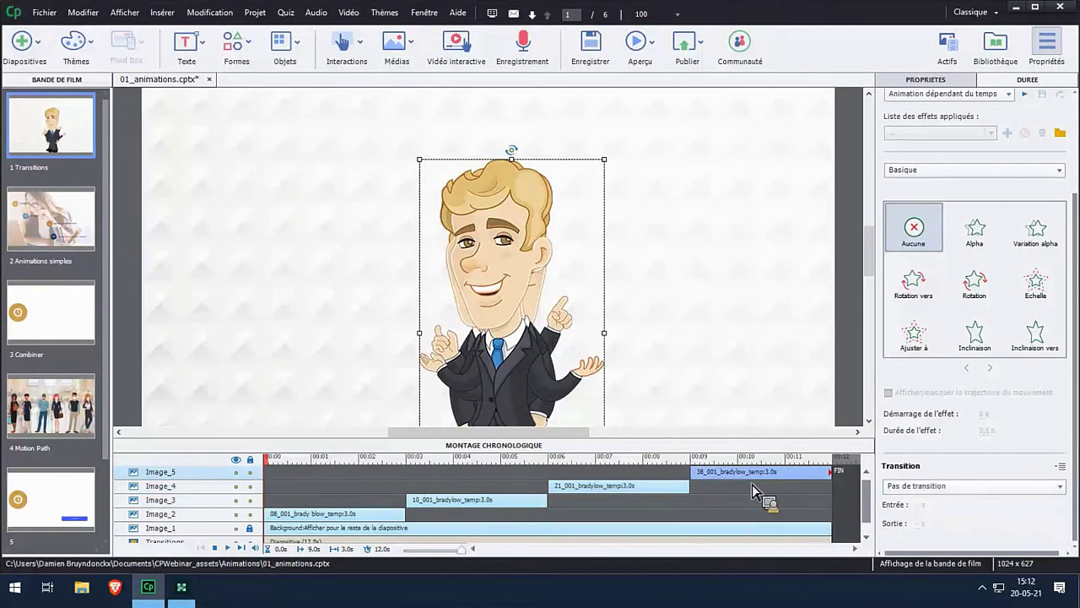
pyautogui.click(895, 486)
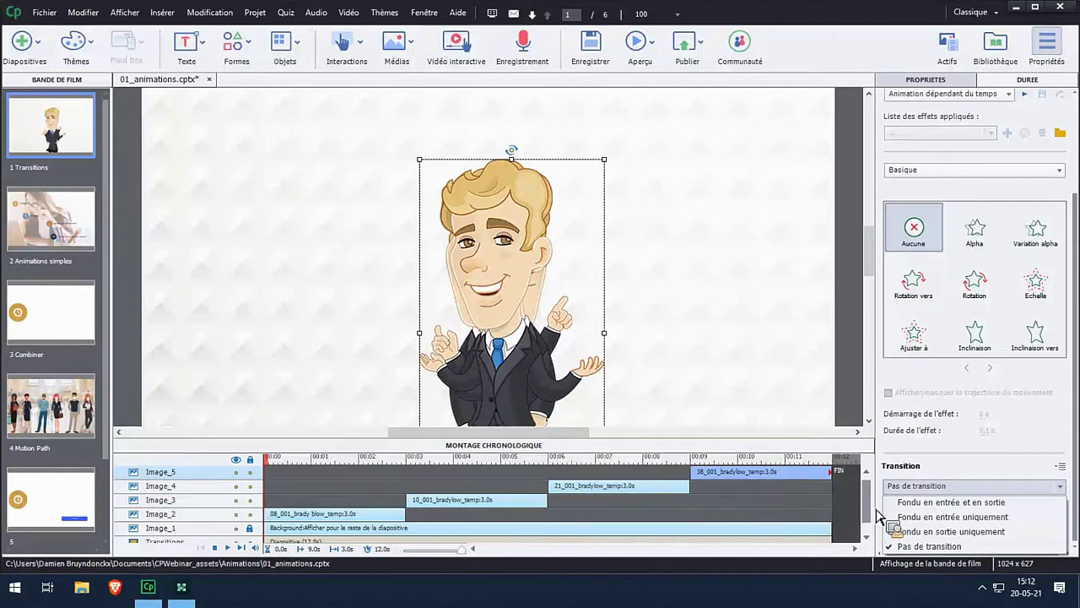
pyautogui.click(945, 516)
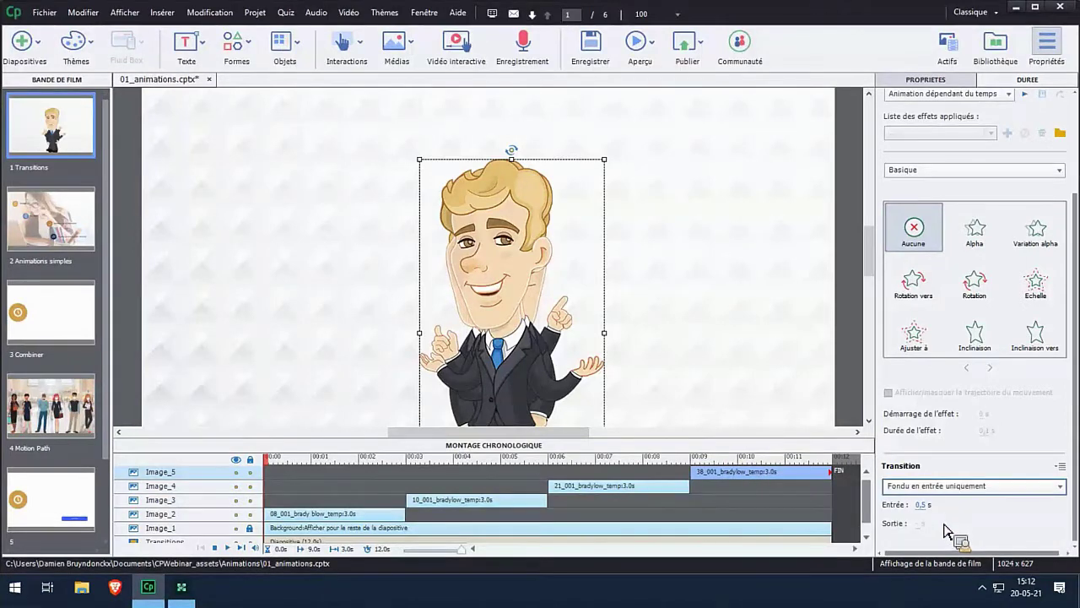
# Preview the project as HTML5 in the browser to watch the pose fades, and close the preview.
pyautogui.click(642, 44)
pyautogui.click(679, 84)
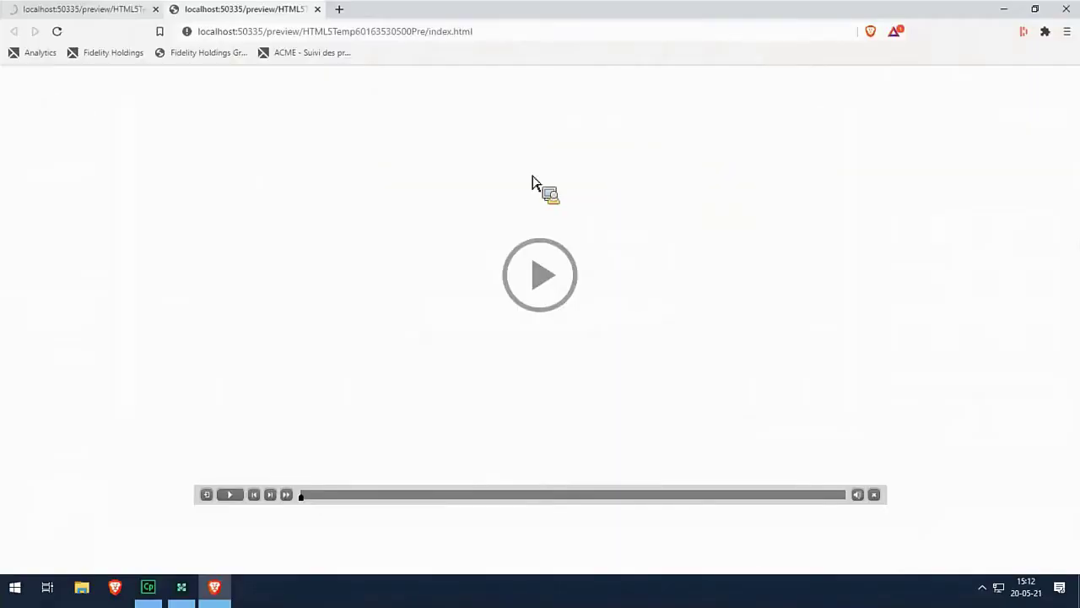
pyautogui.click(155, 8)
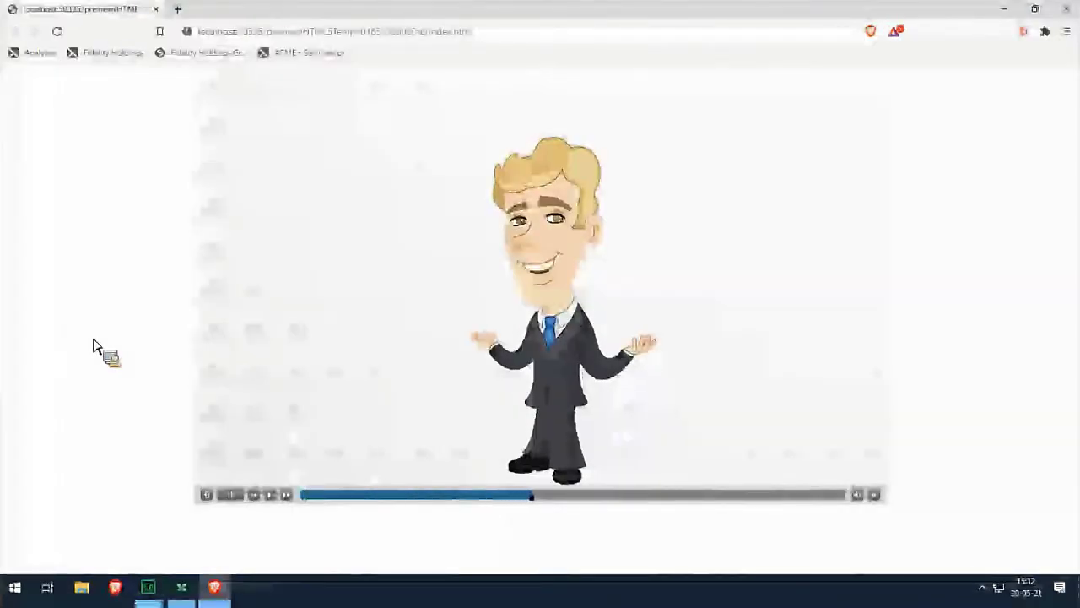
pyautogui.click(1068, 12)
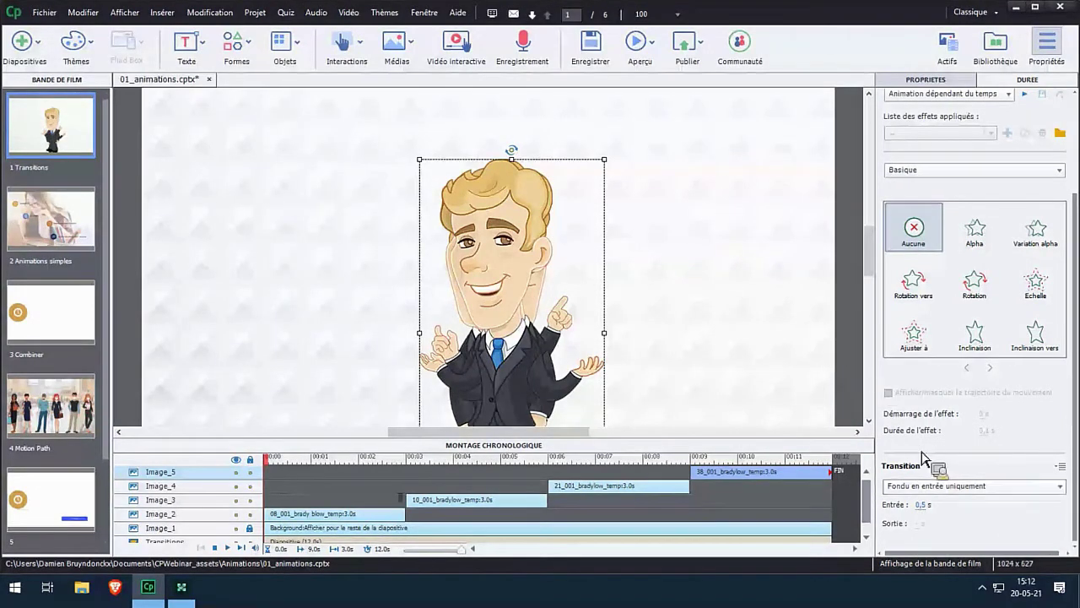
# Look at the transition options available for Image_5 and the fade settings of Image_3.
pyautogui.click(946, 486)
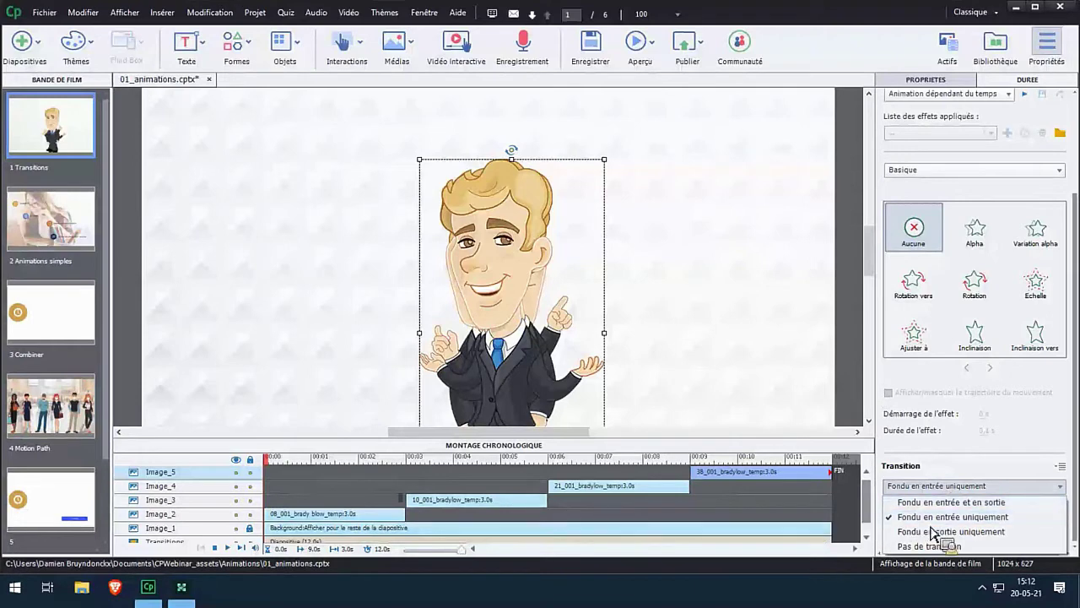
pyautogui.click(865, 537)
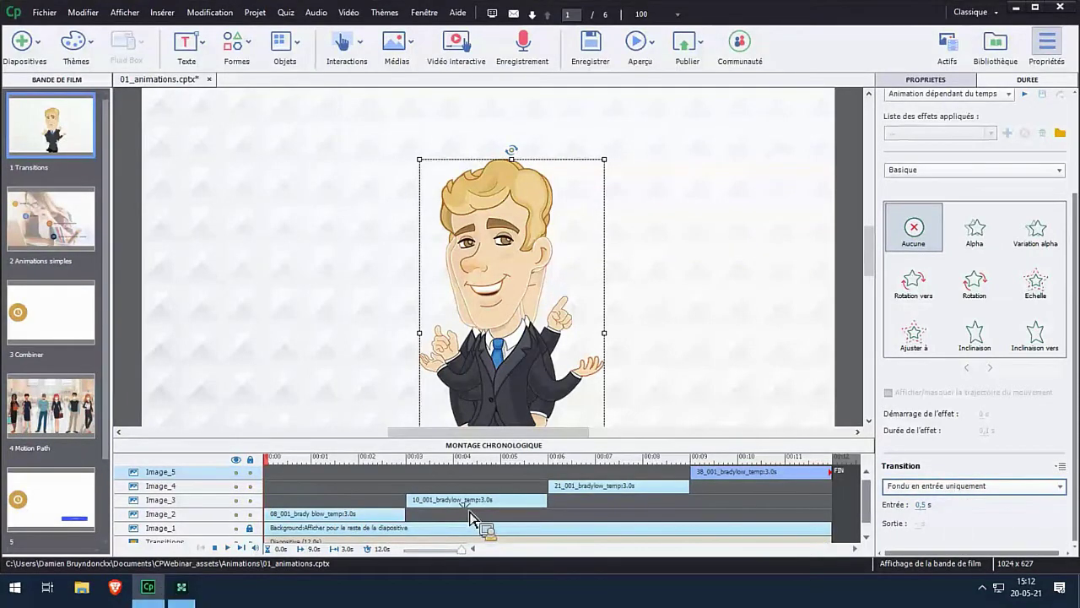
pyautogui.click(470, 499)
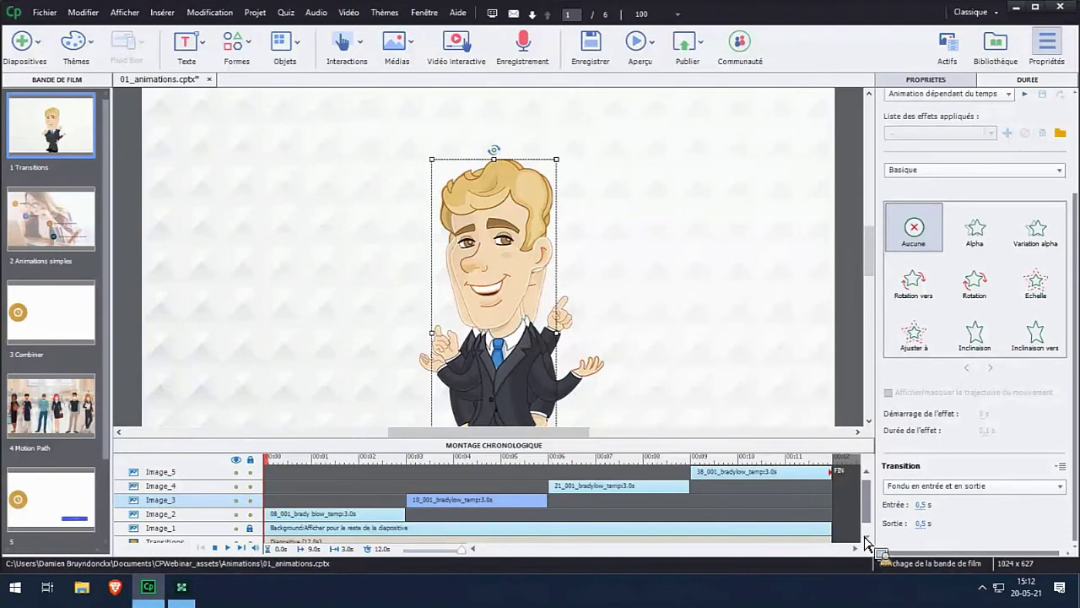
pyautogui.moveTo(866, 544); pyautogui.dragTo(445, 510)
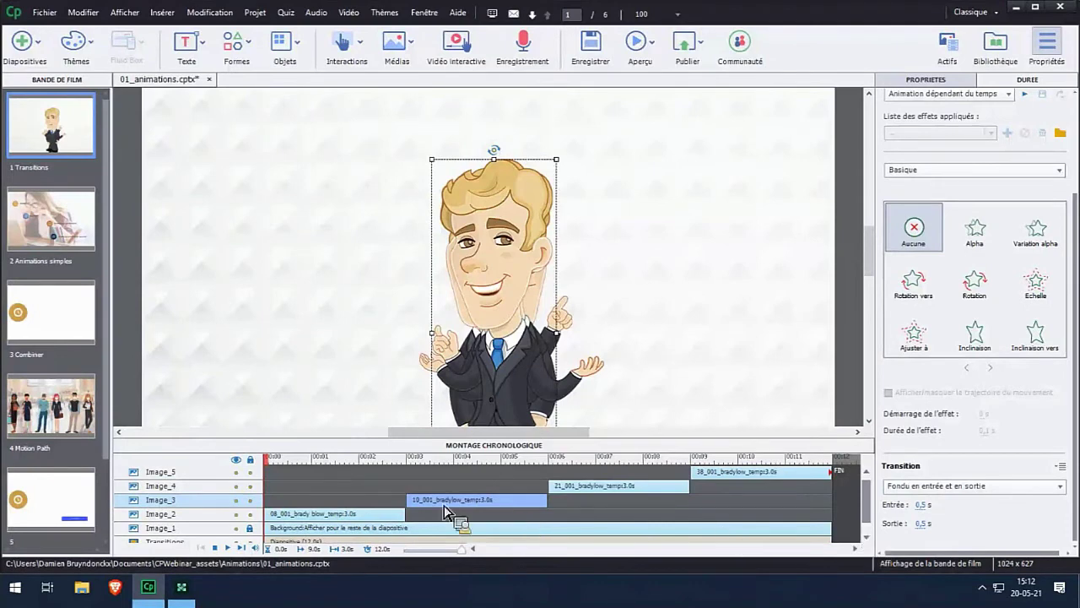
# Extend the durations of Image_2, Image_3 and Image_4 in the timeline to 3.5 s each, overlapping the following pose.
pyautogui.moveTo(444, 504)
pyautogui.mouseDown()
pyautogui.moveTo(432, 508)
pyautogui.moveTo(450, 474)
pyautogui.moveTo(441, 508)
pyautogui.moveTo(417, 530)
pyautogui.moveTo(432, 530)
pyautogui.mouseUp()
pyautogui.moveTo(548, 530); pyautogui.dragTo(574, 523)
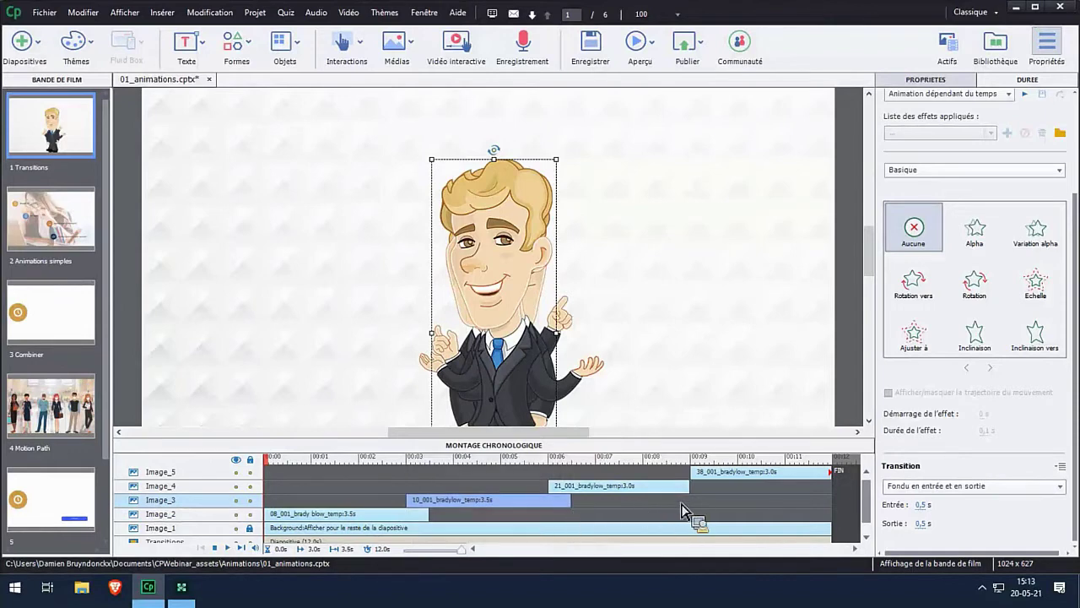
pyautogui.moveTo(690, 493); pyautogui.dragTo(712, 501)
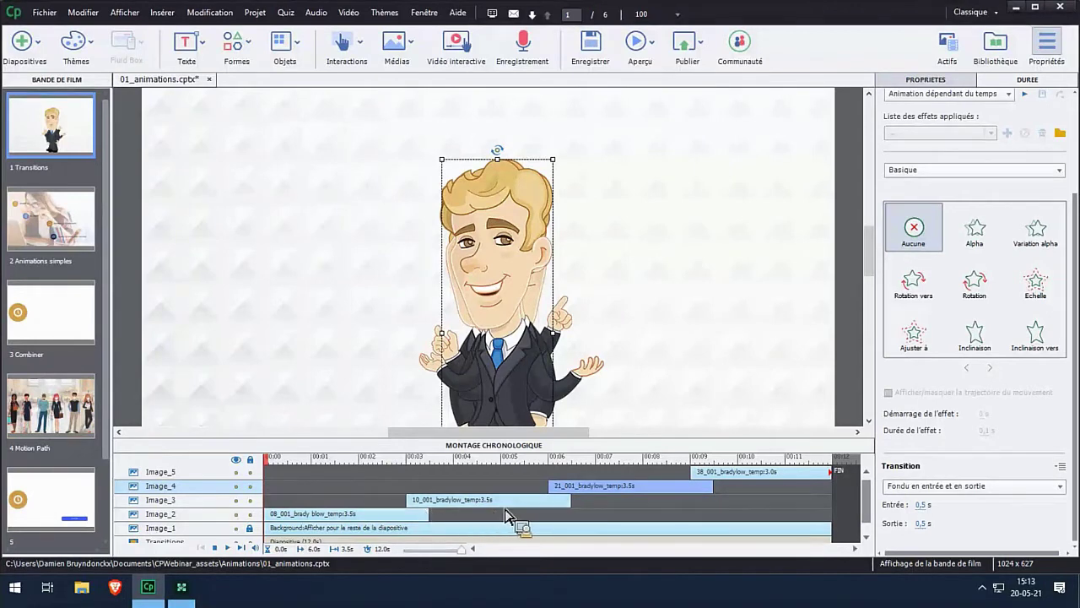
# Run another HTML5 browser preview to check the overlapping fades between poses, and close it.
pyautogui.click(638, 41)
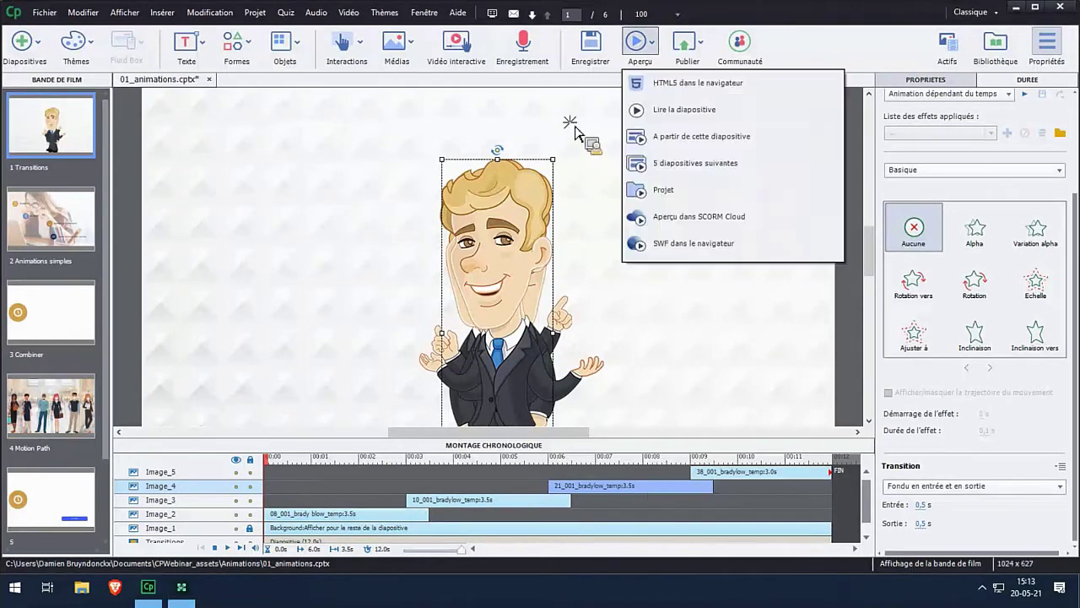
pyautogui.click(633, 86)
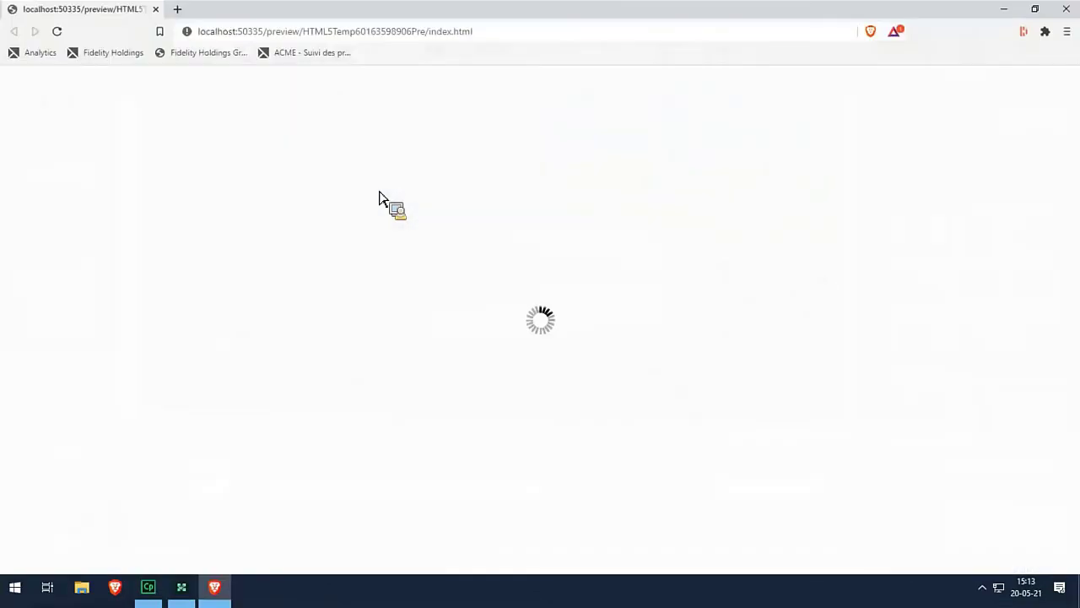
pyautogui.click(550, 319)
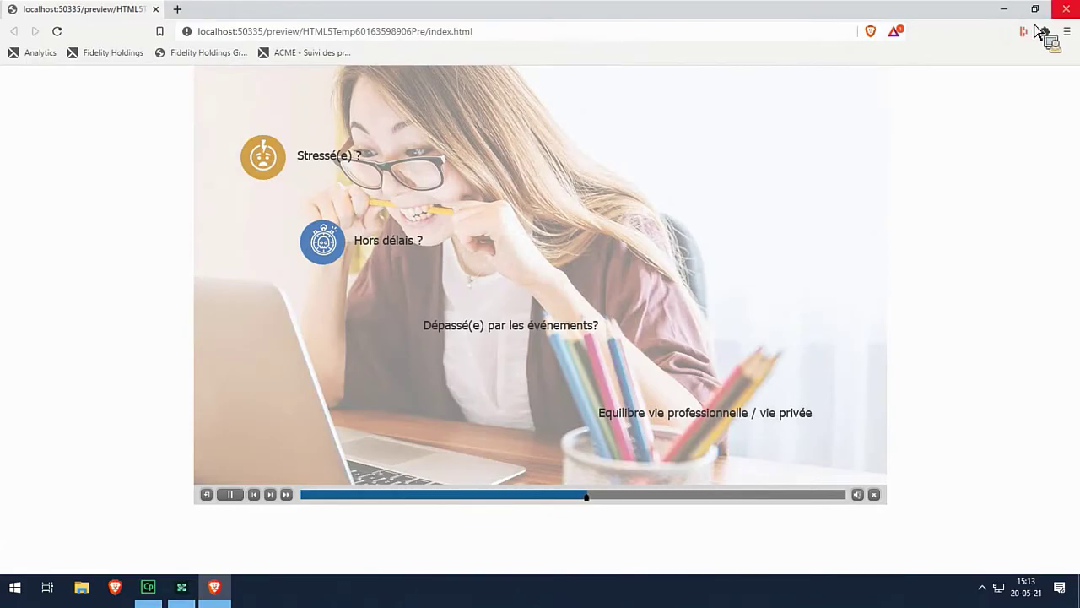
pyautogui.click(1066, 9)
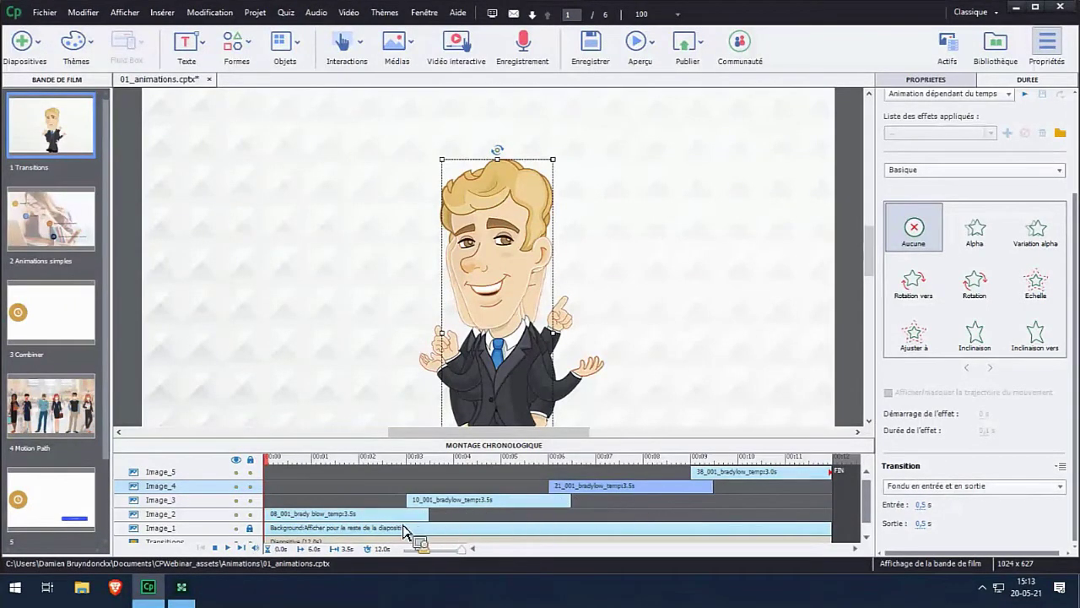
pyautogui.moveTo(403, 532); pyautogui.dragTo(425, 514)
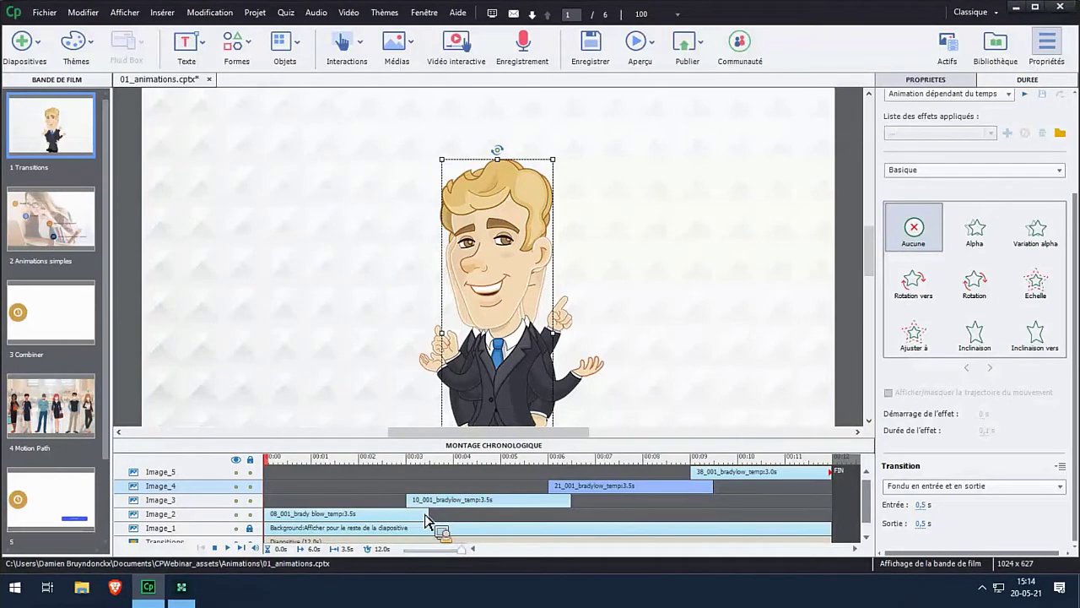
pyautogui.moveTo(425, 517); pyautogui.dragTo(422, 487)
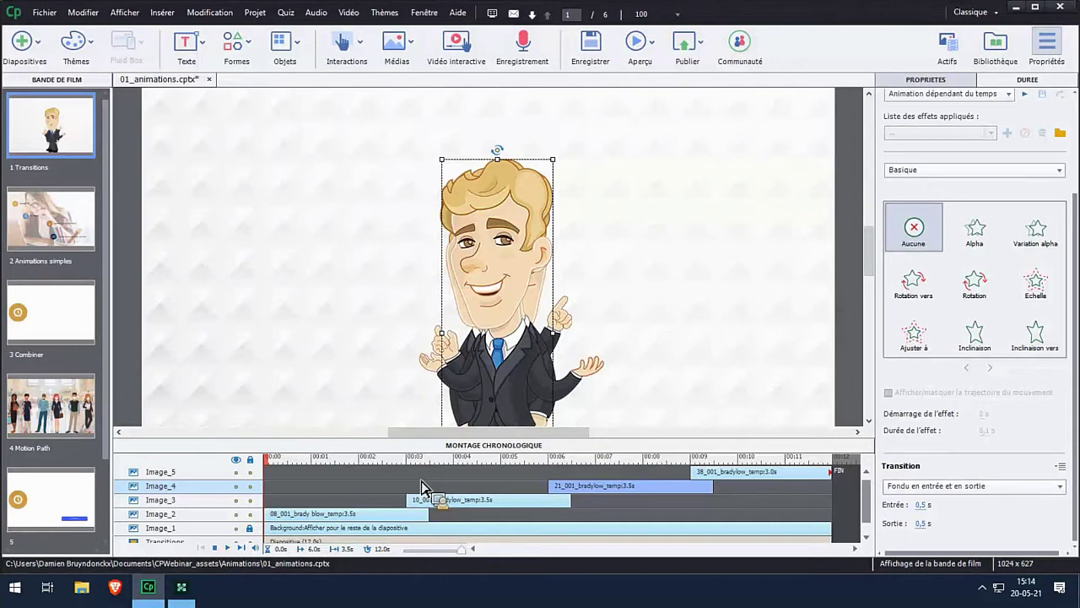
pyautogui.moveTo(422, 487); pyautogui.dragTo(462, 272)
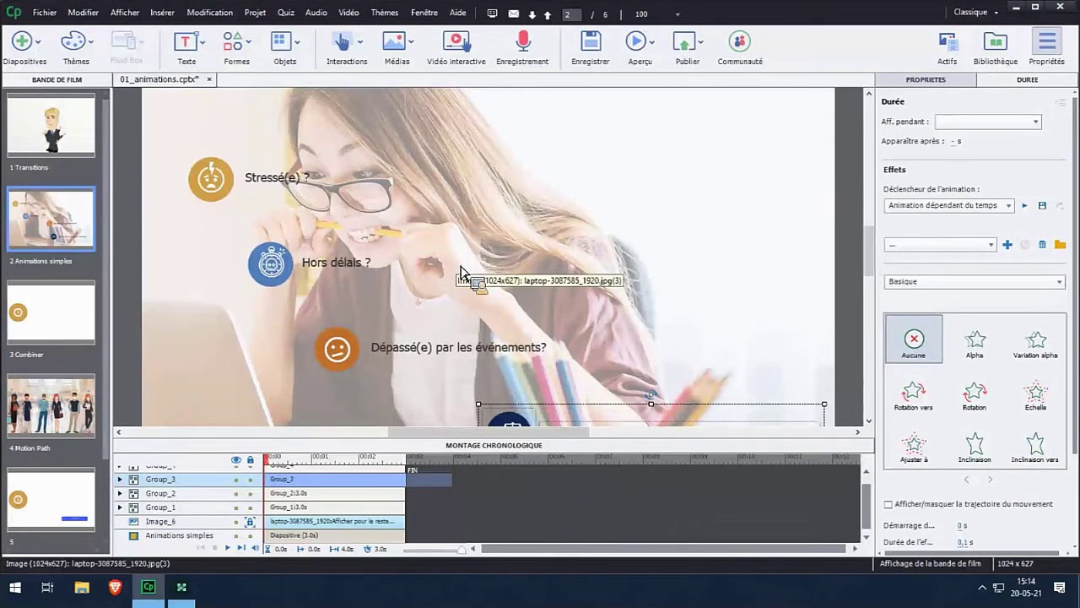
pyautogui.moveTo(461, 271); pyautogui.dragTo(460, 272)
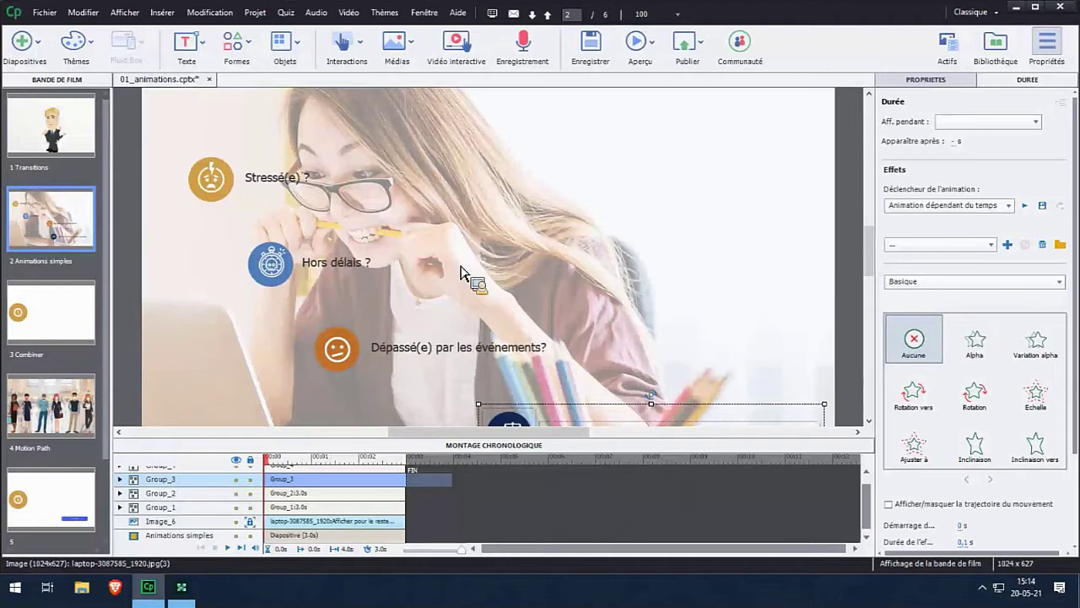
pyautogui.moveTo(460, 271); pyautogui.dragTo(461, 271)
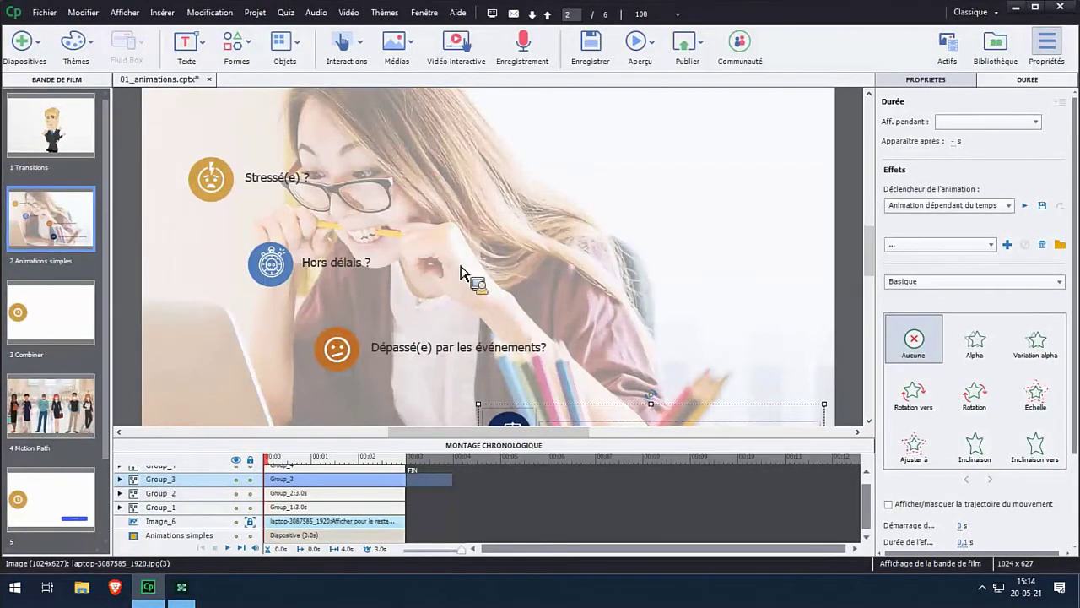
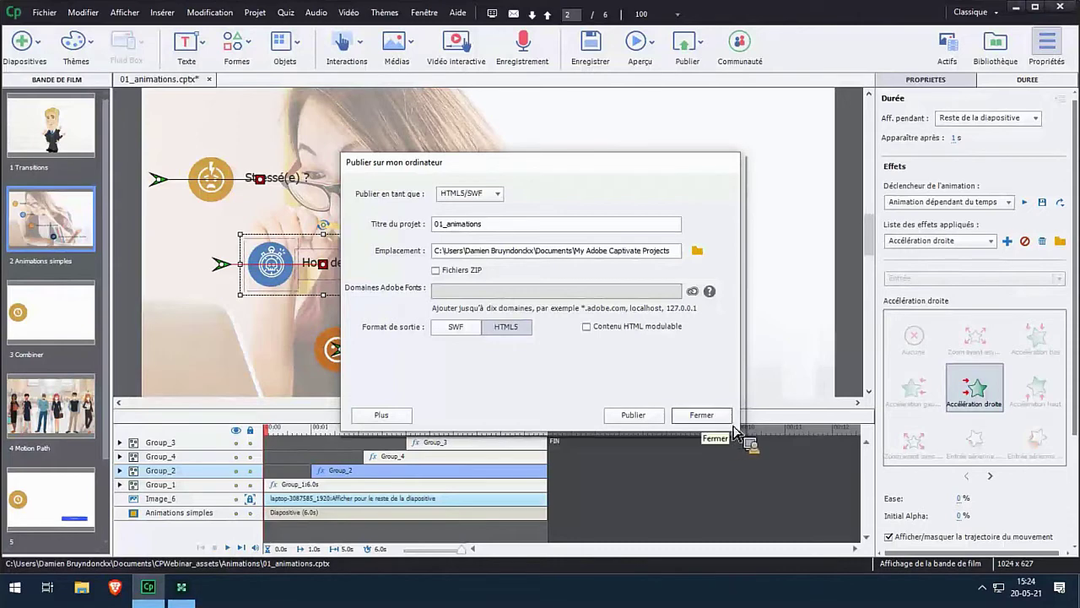
# Dismiss the publish settings without publishing and look over the animated groups on the Animations simples slide.
pyautogui.click(697, 414)
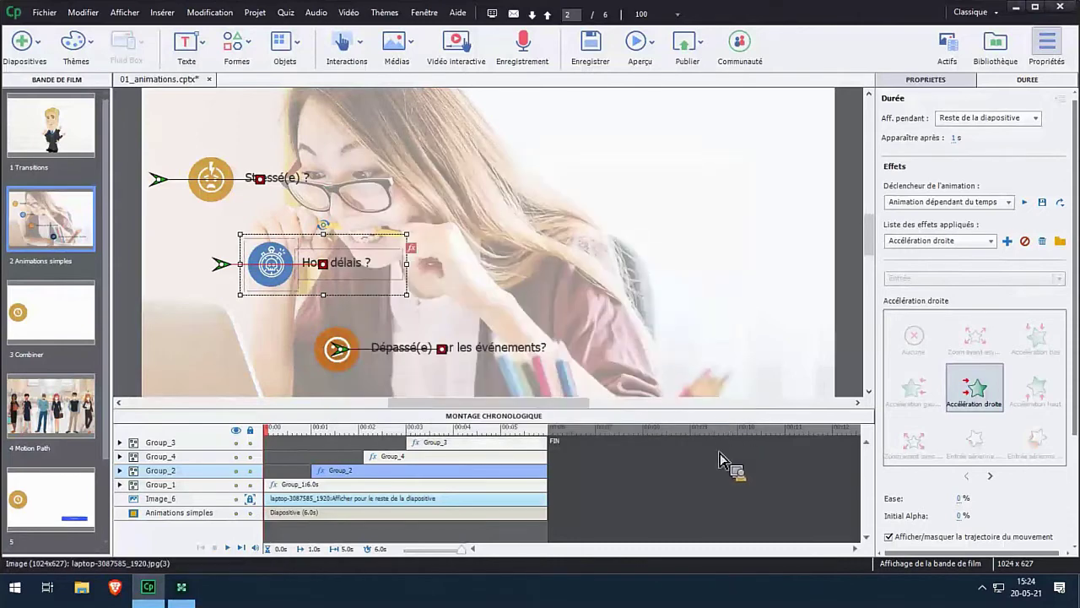
pyautogui.scroll(-4, 344, 177)
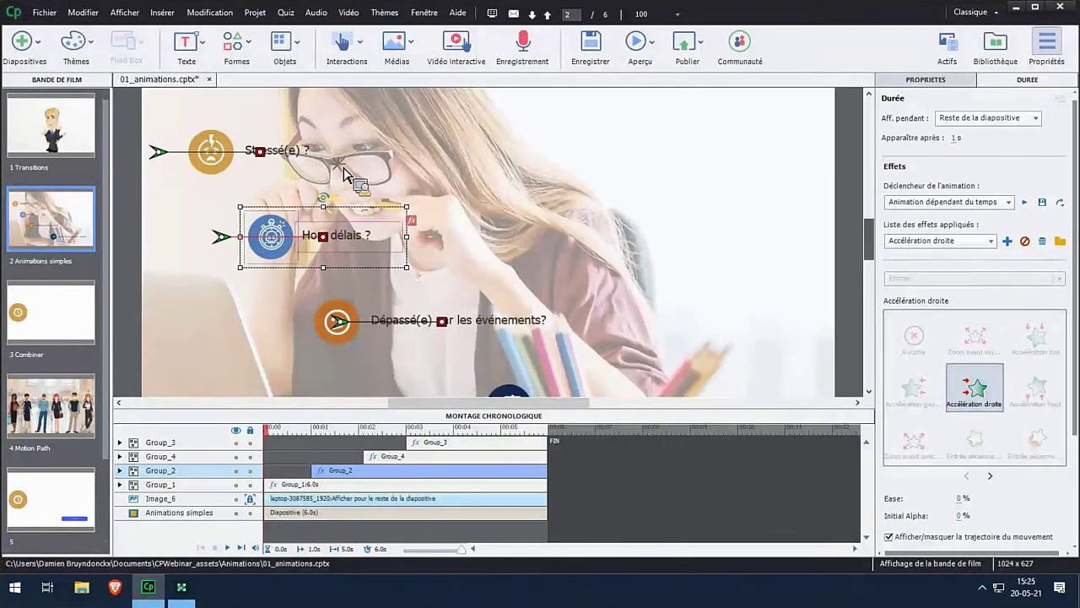
pyautogui.scroll(3, 764, 216)
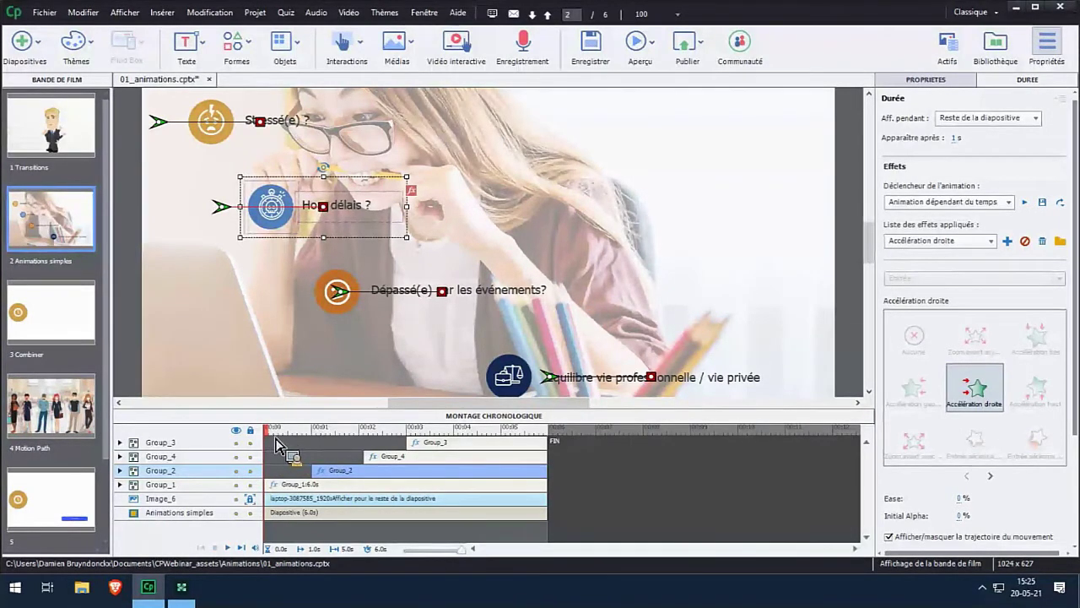
# On the Combiner slide, apply the entrance (Entrée) effect Etirement depuis la gauche to the clock icon.
pyautogui.click(81, 329)
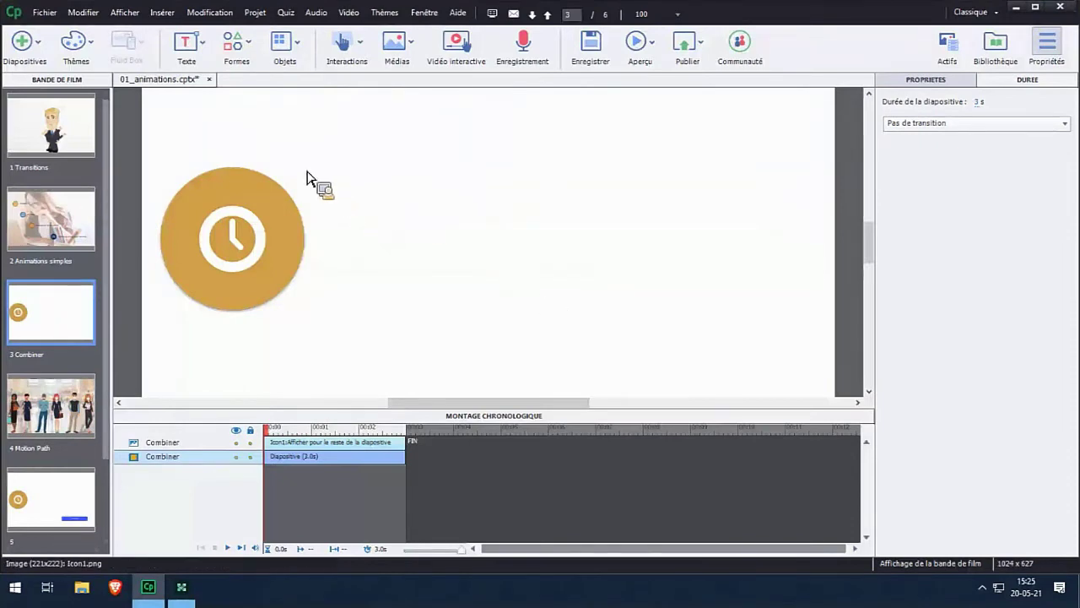
pyautogui.click(243, 246)
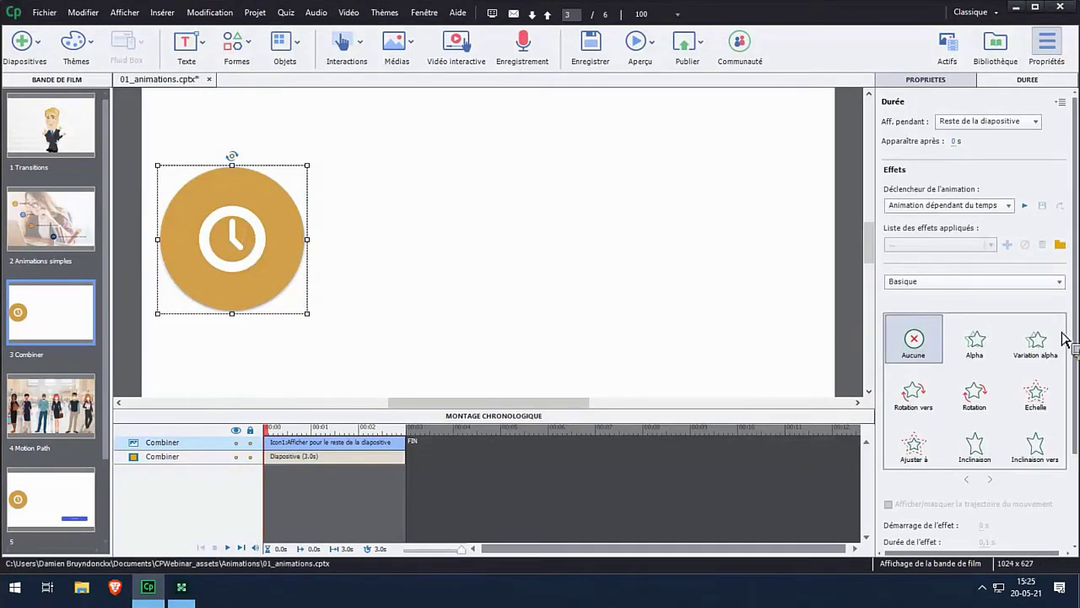
pyautogui.click(992, 282)
pyautogui.click(928, 328)
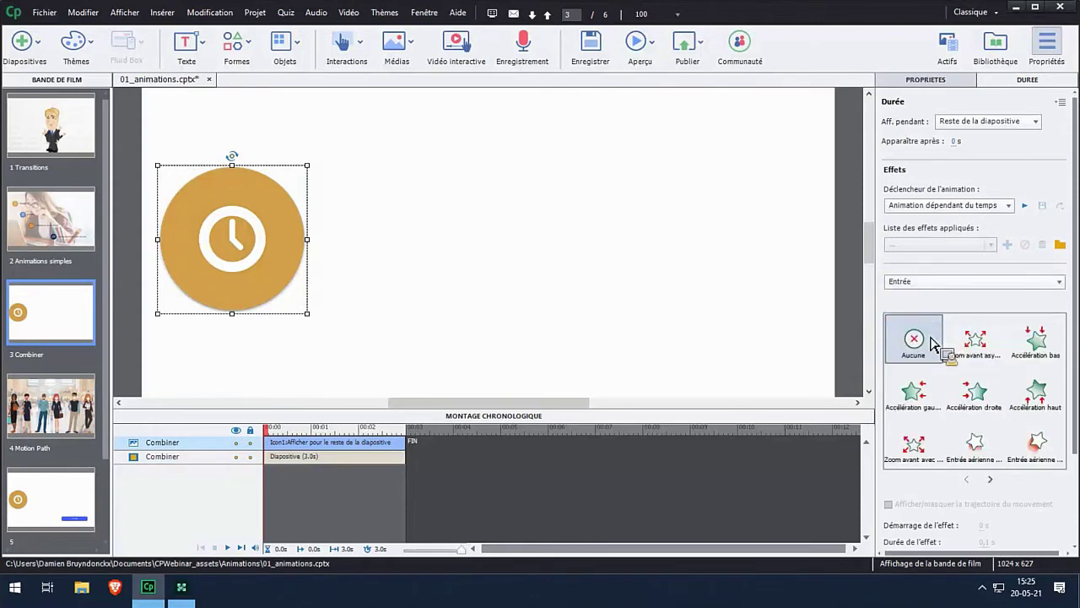
pyautogui.scroll(-5, 978, 464)
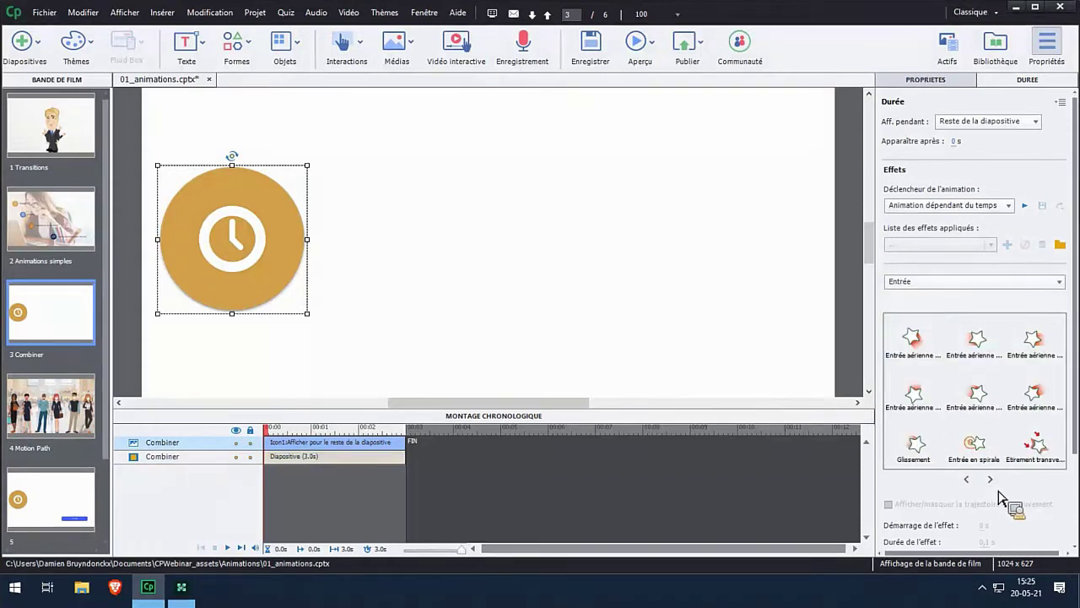
pyautogui.click(975, 346)
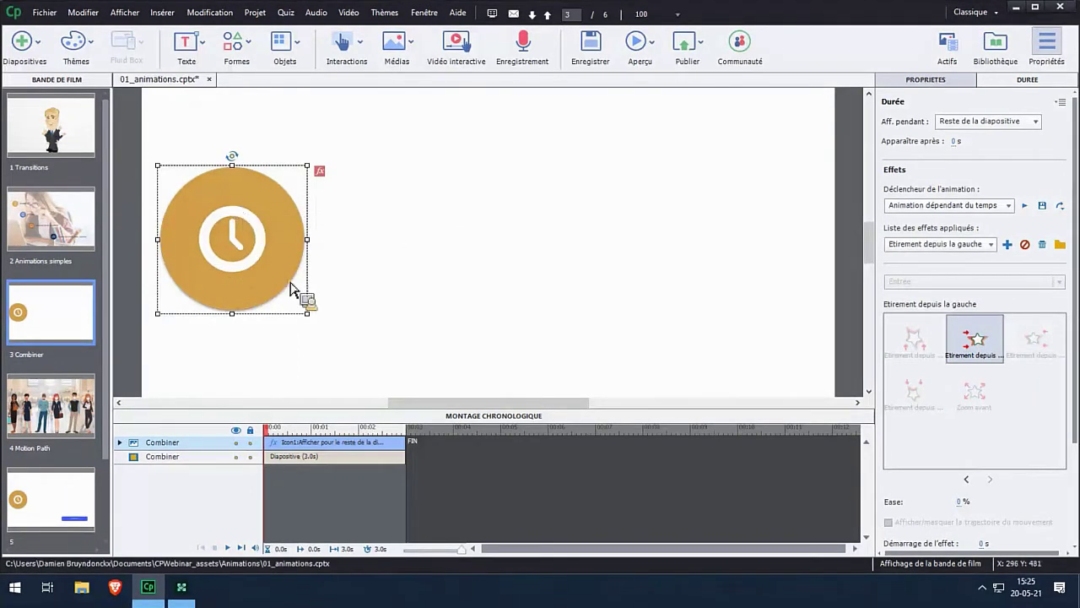
# Expand the clock icon's effects in the timeline and shorten Etirement depuis la gauche to 1 s.
pyautogui.press('space')
pyautogui.scroll(-3, 976, 434)
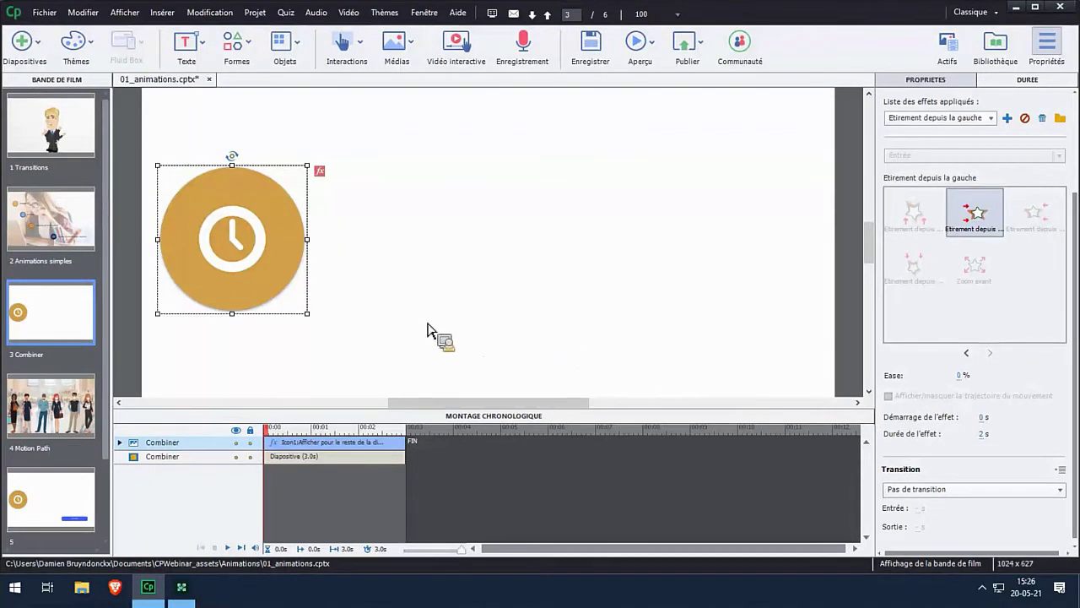
pyautogui.moveTo(141, 468); pyautogui.dragTo(317, 469)
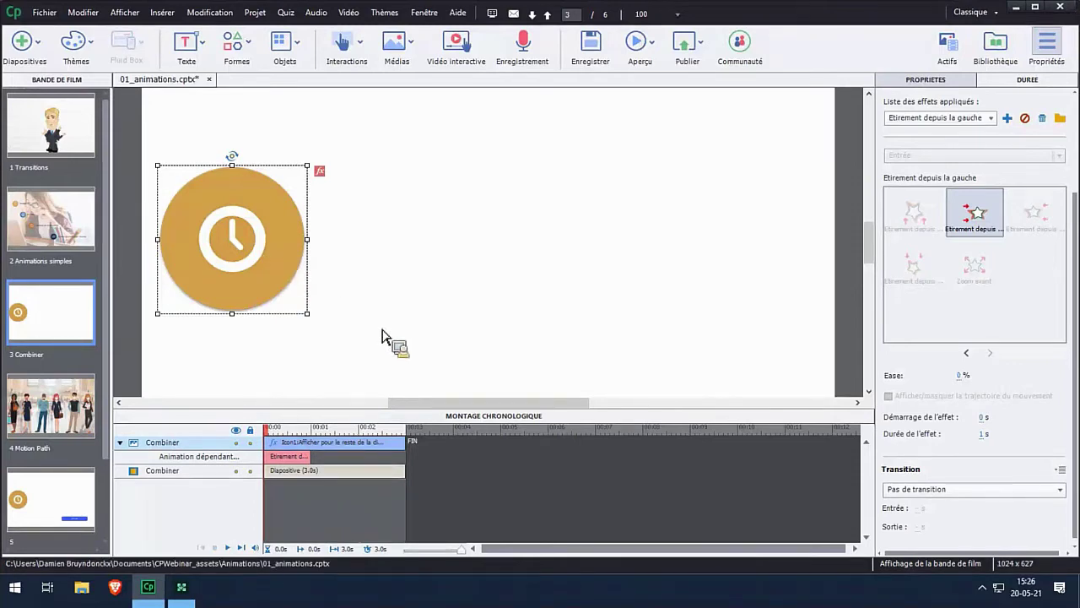
# Add a second effect to the clock icon: the motion path (Trajectoire du mouvement) Gauche à droite.
pyautogui.moveTo(1072, 221); pyautogui.dragTo(1074, 190)
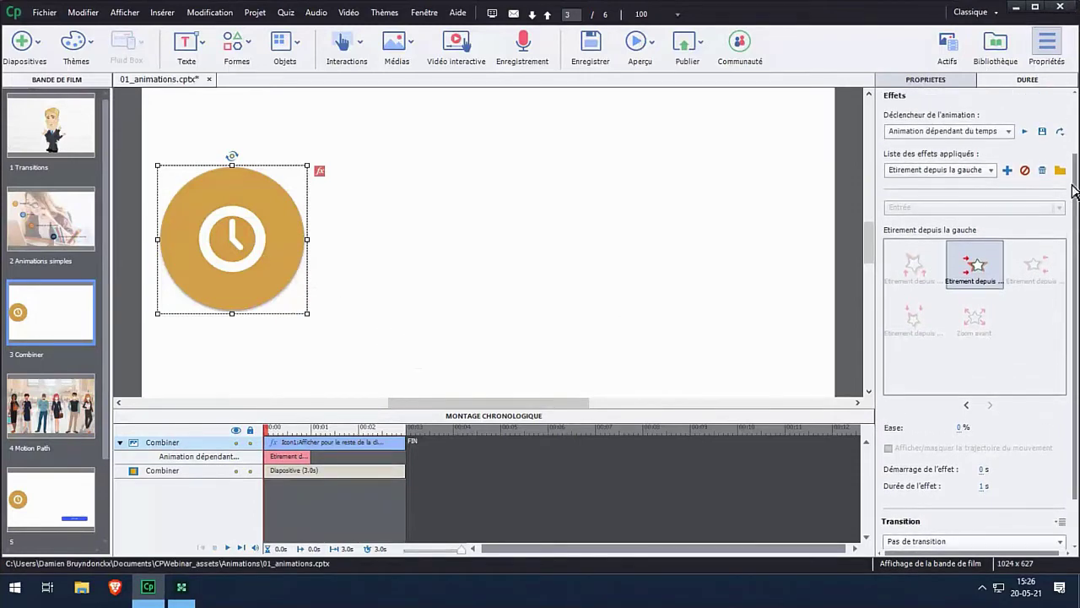
pyautogui.click(1010, 173)
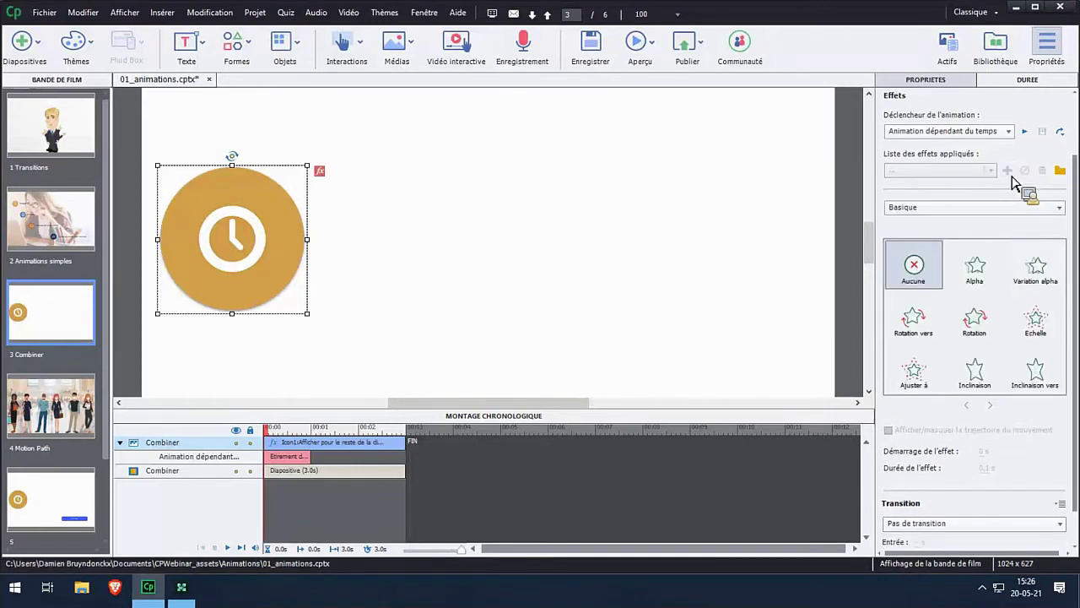
pyautogui.click(905, 203)
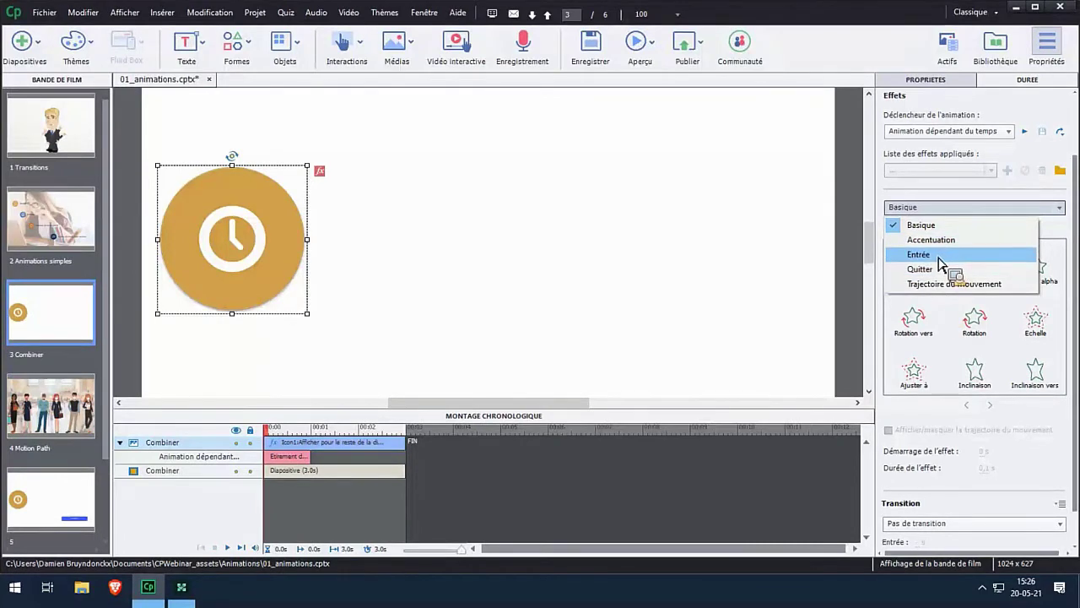
pyautogui.click(948, 285)
pyautogui.click(975, 368)
pyautogui.click(1038, 331)
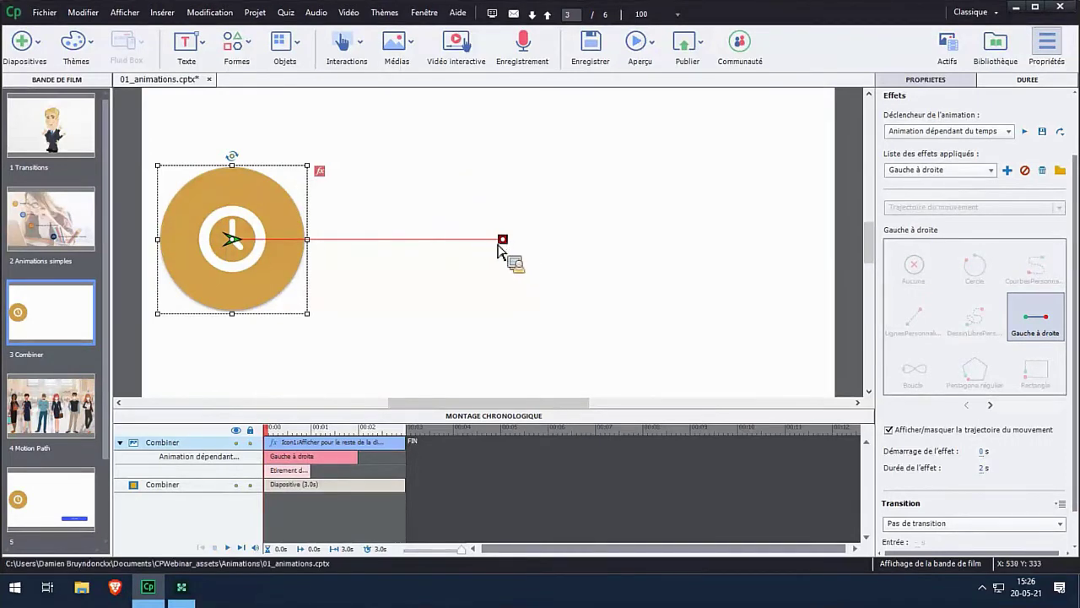
# Extend the Combiner slide to 5.8 s and move the Gauche à droite effect to start at 2 s.
pyautogui.moveTo(276, 457); pyautogui.dragTo(339, 474)
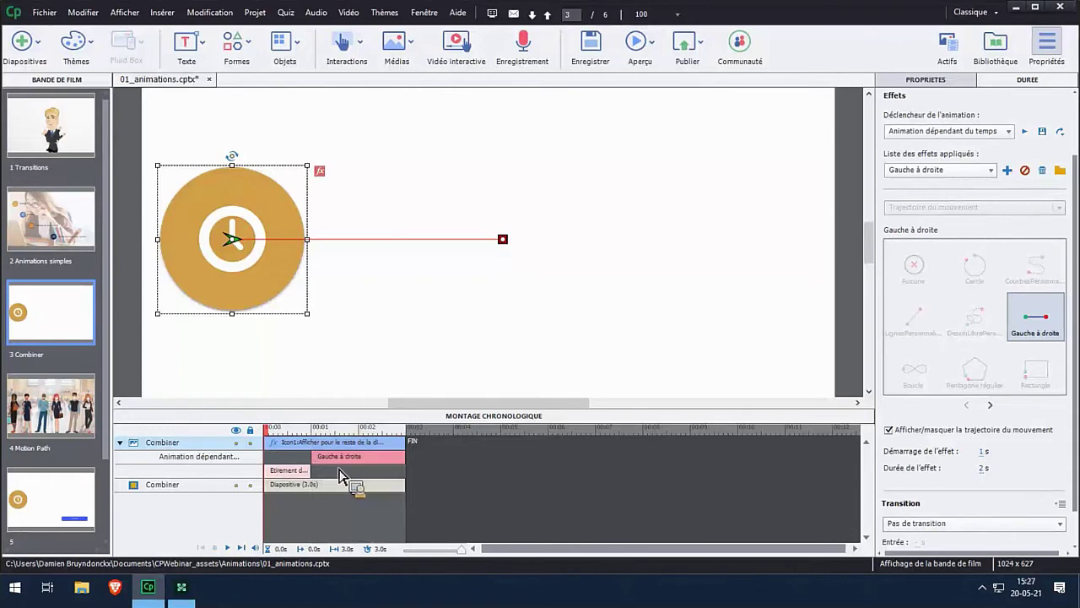
pyautogui.click(408, 502)
pyautogui.moveTo(408, 502); pyautogui.dragTo(523, 499)
pyautogui.moveTo(411, 475); pyautogui.dragTo(236, 253)
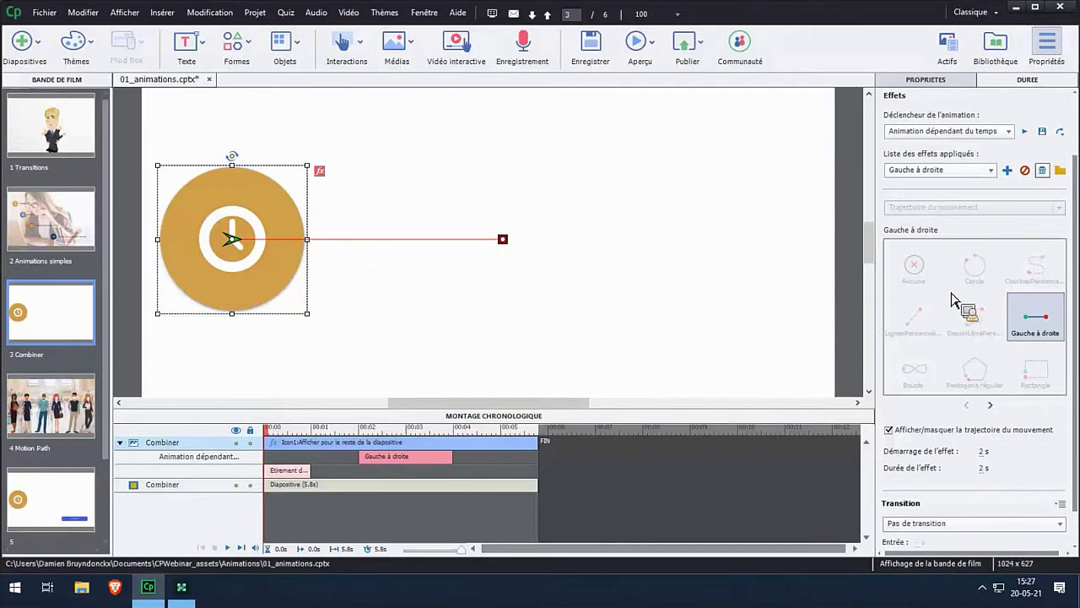
# Add the Accentuation effect Rotation horaire to the clock icon, starting at 2 s in parallel with Gauche à droite.
pyautogui.click(1007, 170)
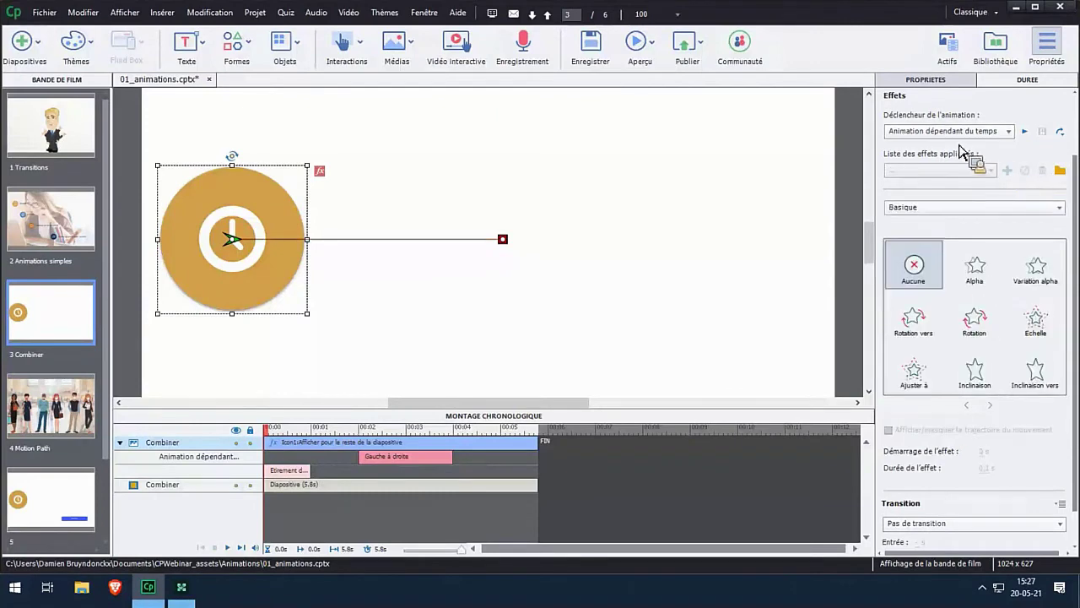
pyautogui.click(949, 207)
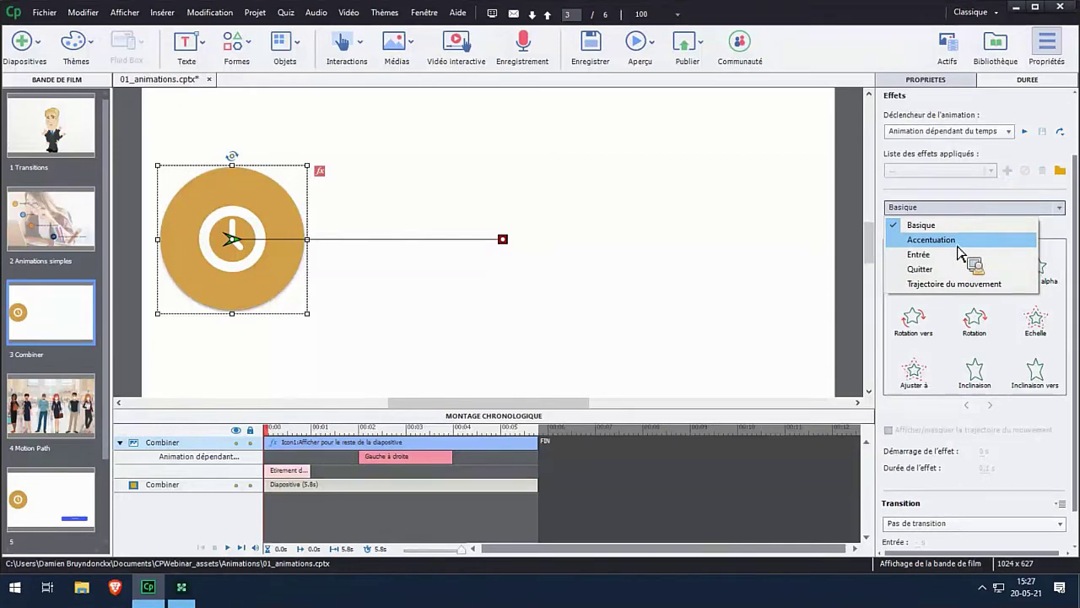
pyautogui.click(958, 243)
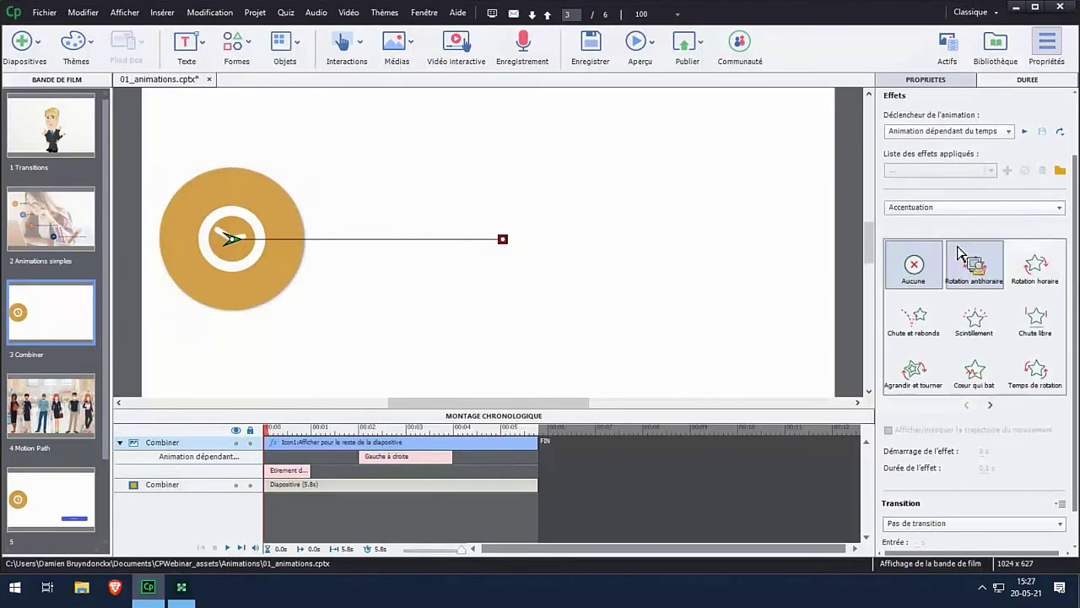
pyautogui.click(1044, 284)
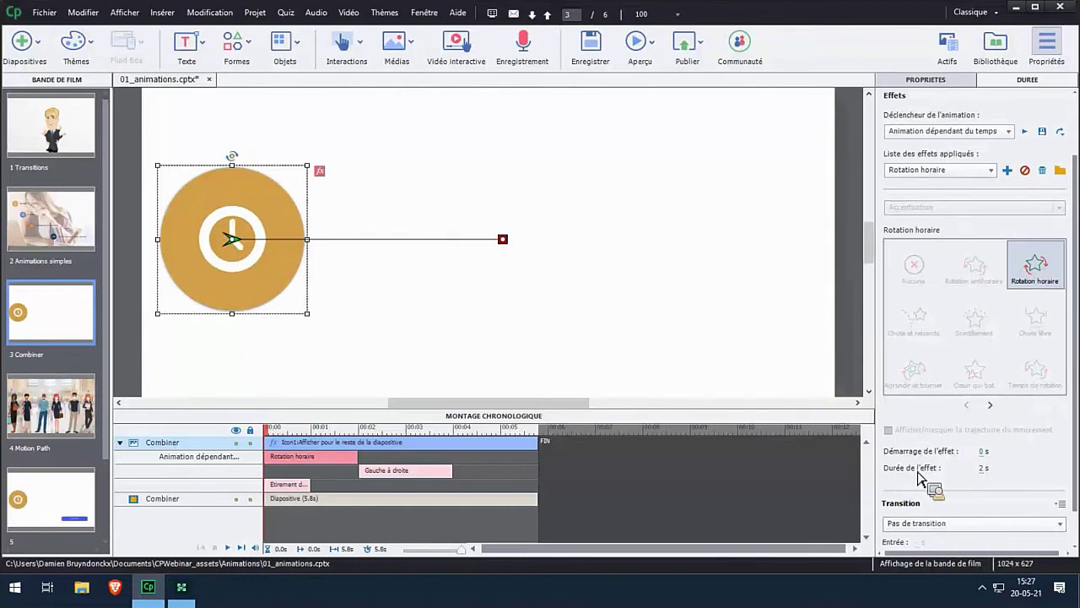
pyautogui.click(982, 467)
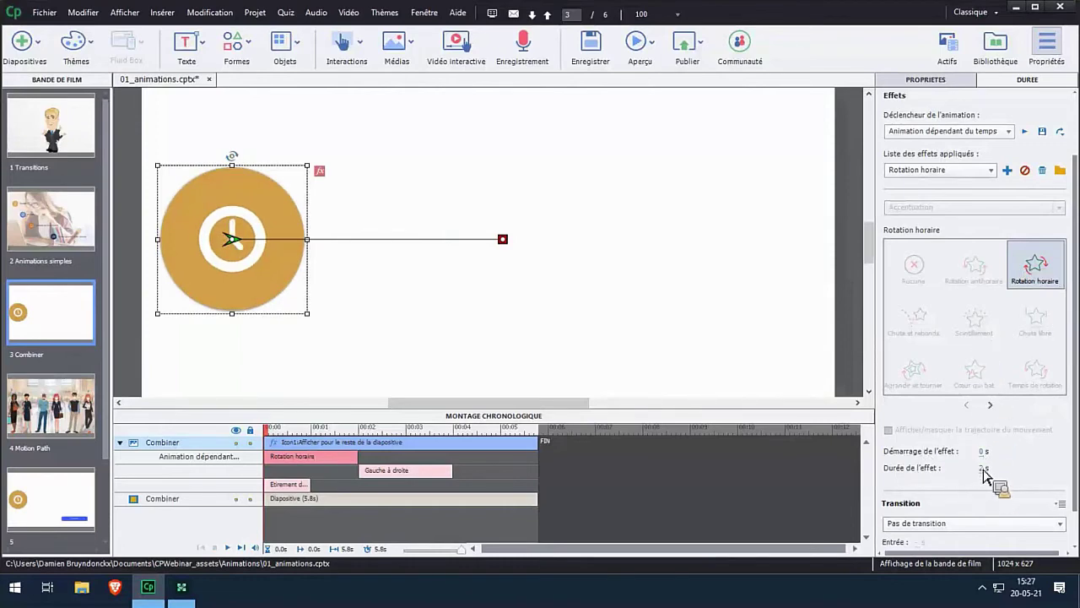
pyautogui.moveTo(267, 460); pyautogui.dragTo(393, 479)
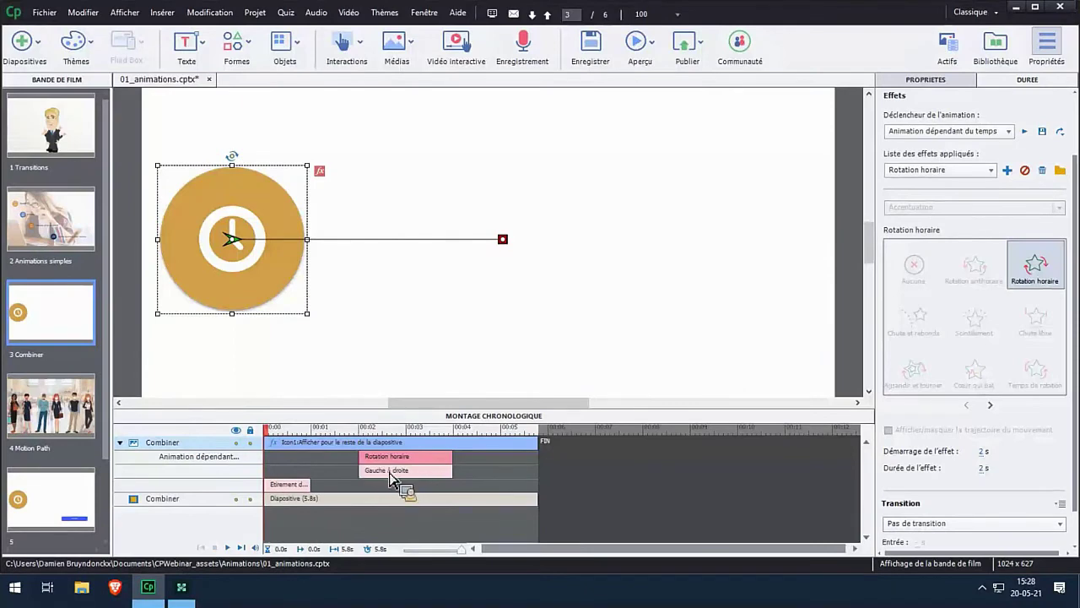
# Shift the clock icon with all its effects in the timeline so it appears after 1 s.
pyautogui.click(639, 43)
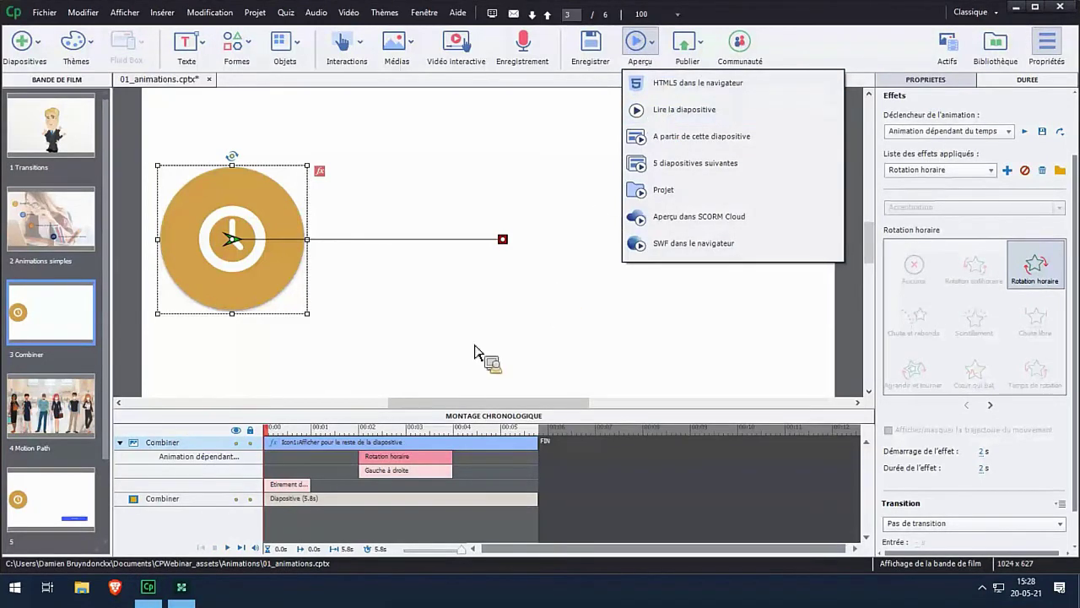
pyautogui.click(295, 464)
pyautogui.moveTo(296, 464); pyautogui.dragTo(338, 461)
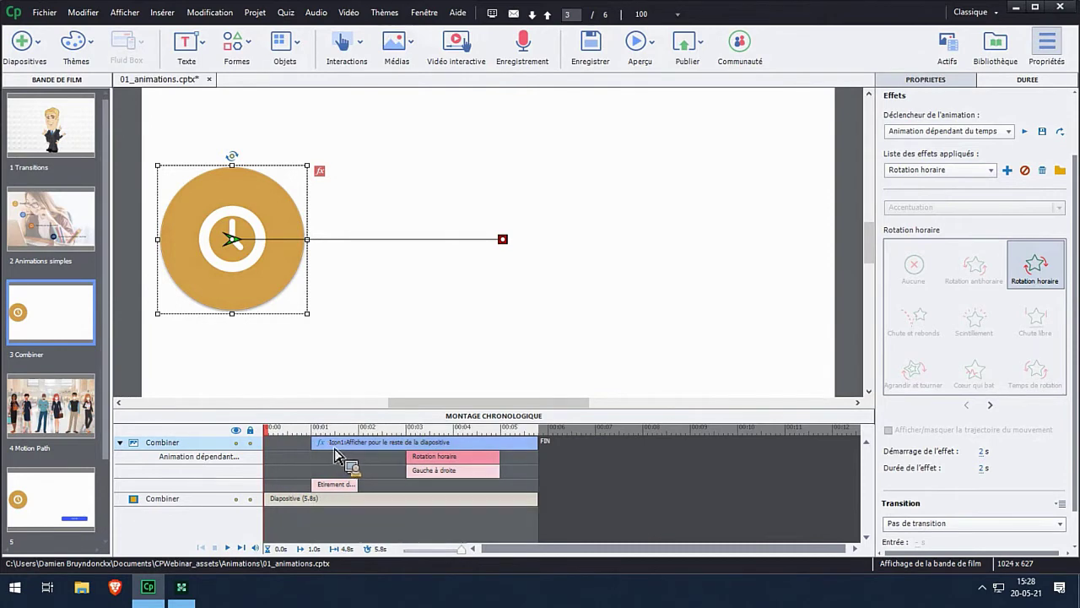
# Preview the project as HTML5 in the browser, skip ahead to the Combiner slide to check the combined effects, and close the preview.
pyautogui.click(635, 36)
pyautogui.click(685, 88)
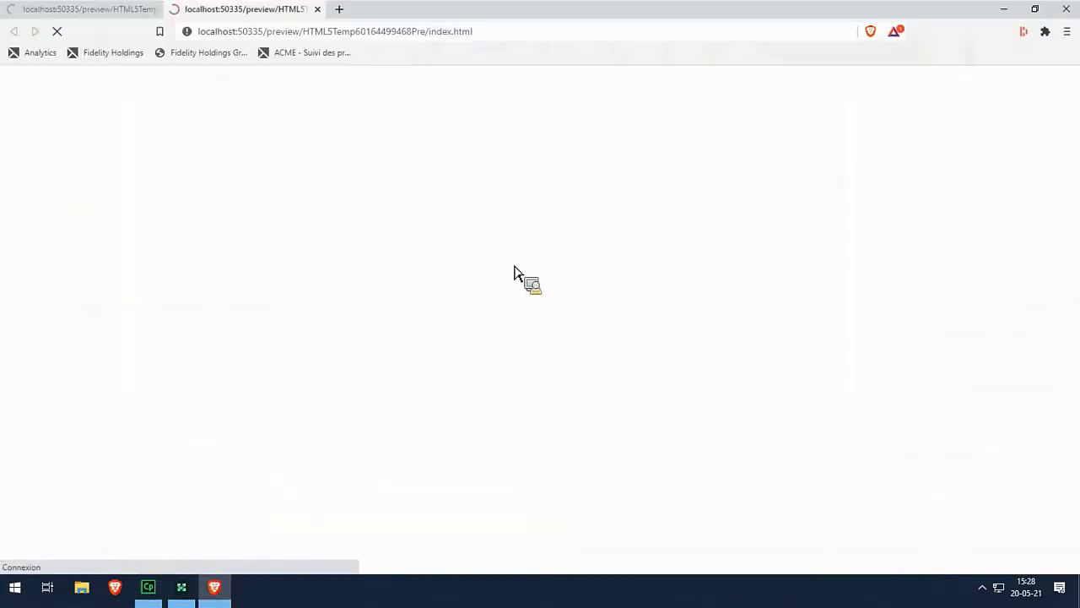
pyautogui.click(516, 274)
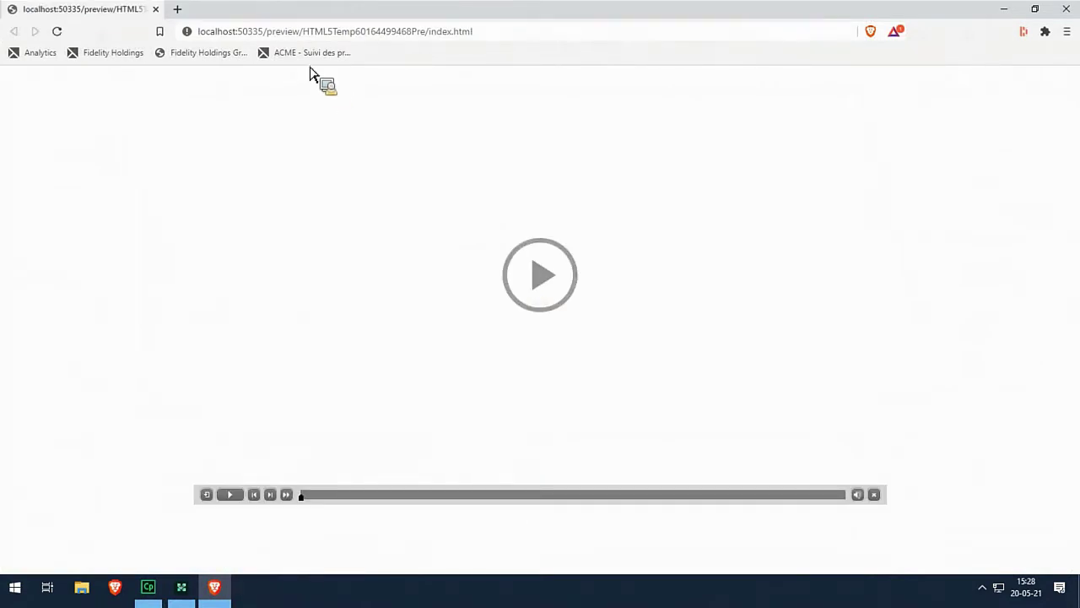
pyautogui.click(271, 496)
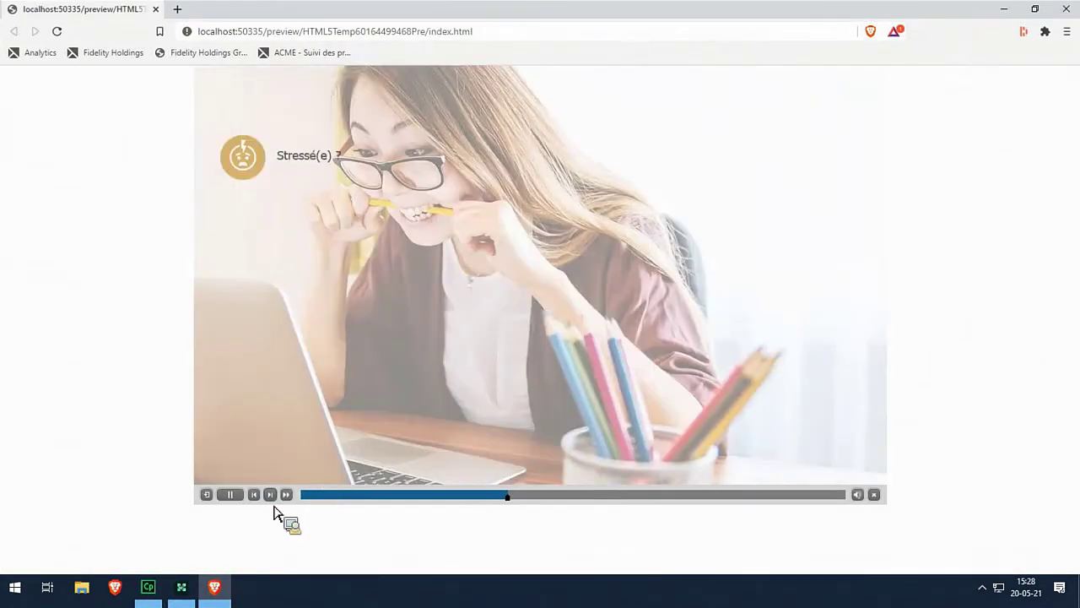
pyautogui.click(271, 496)
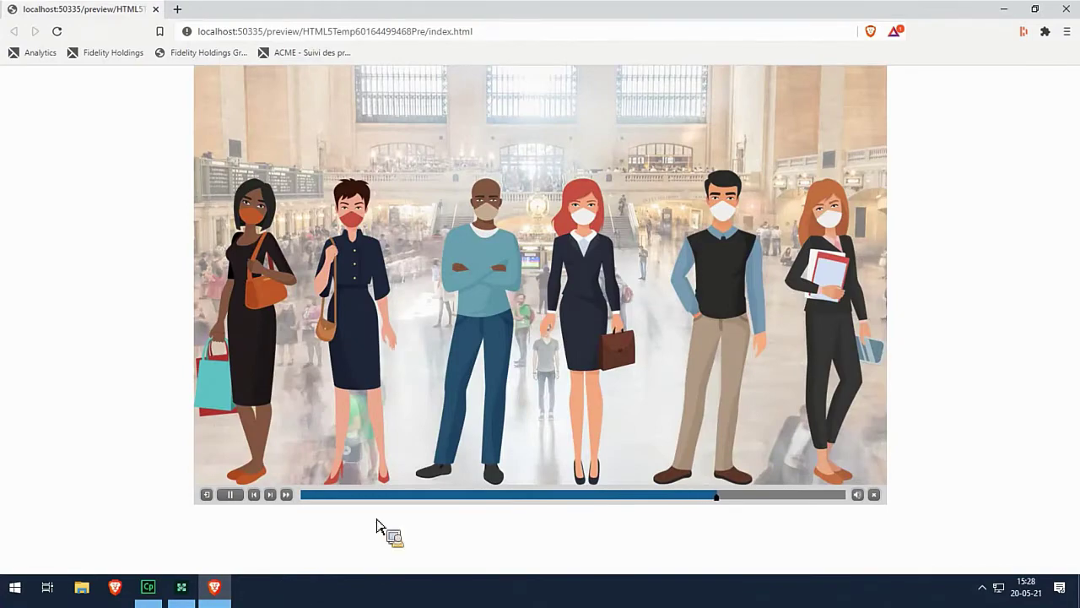
pyautogui.click(1066, 9)
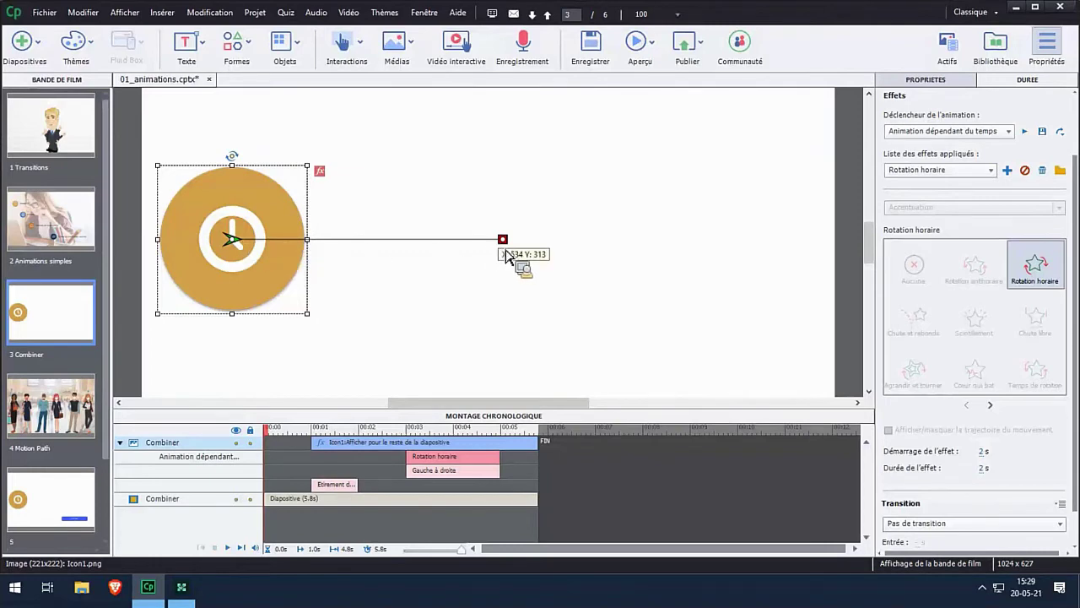
# Lengthen the clock icon's Gauche à droite path by moving its end point close to the slide's right edge.
pyautogui.moveTo(504, 253); pyautogui.dragTo(734, 253)
pyautogui.moveTo(736, 319); pyautogui.dragTo(777, 276)
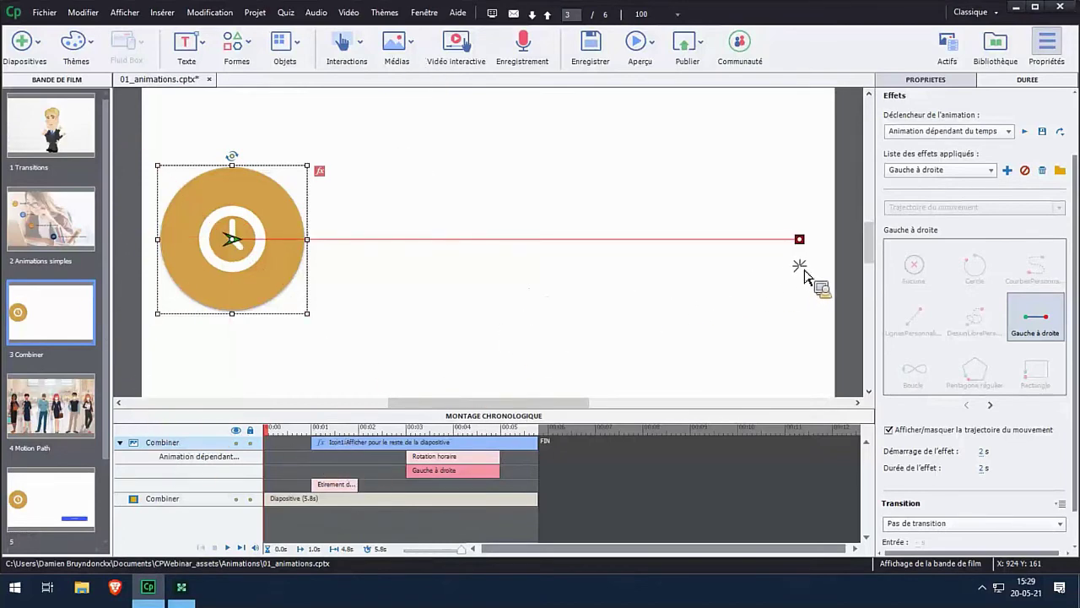
pyautogui.click(804, 272)
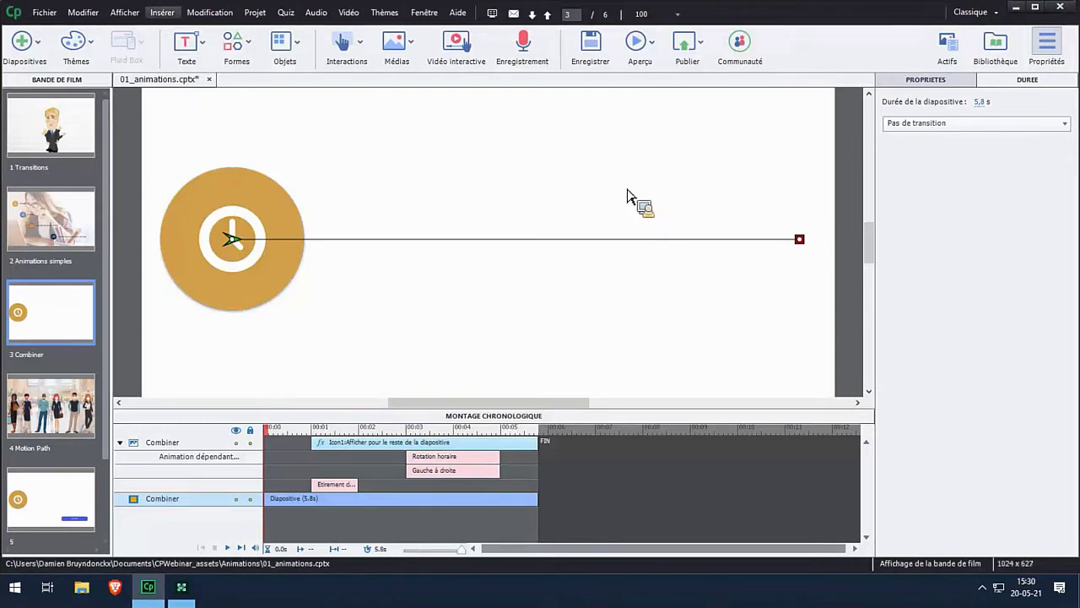
# Open the Captivate preferences at the project's default values (Valeurs par défaut).
pyautogui.click(93, 14)
pyautogui.press('Down')
pyautogui.press('Down')
pyautogui.press('Down')
pyautogui.press('Down')
pyautogui.press('Down')
pyautogui.press('Down')
pyautogui.press('Down')
pyautogui.press('Down')
pyautogui.press('Down')
pyautogui.press('Down')
pyautogui.press('Down')
pyautogui.press('Down')
pyautogui.press('Down')
pyautogui.press('Down')
pyautogui.press('Down')
pyautogui.press('Down')
pyautogui.press('Down')
pyautogui.press('Down')
pyautogui.press('Down')
pyautogui.press('Down')
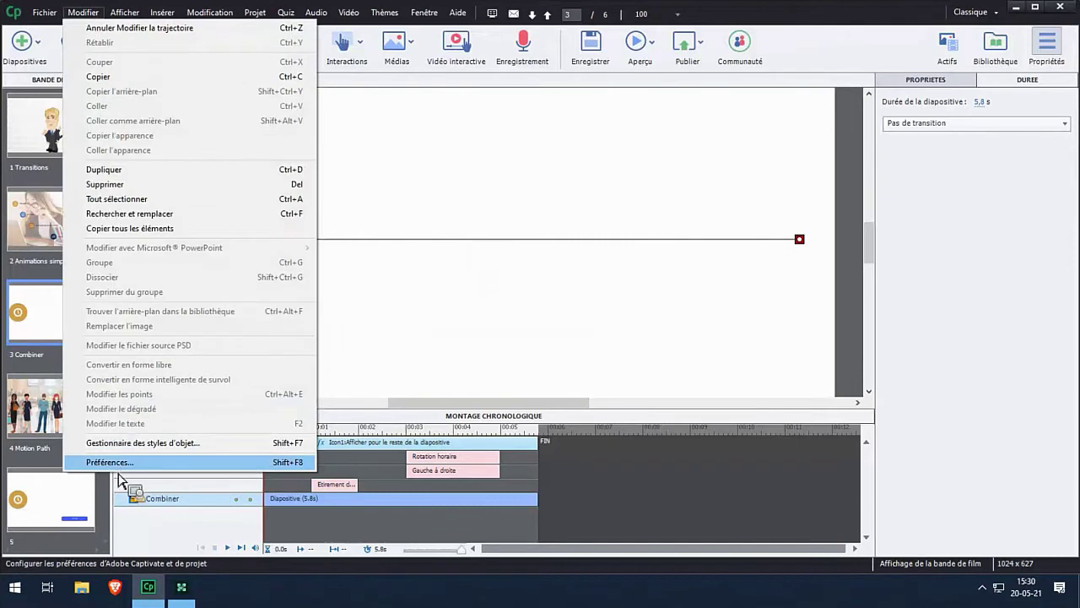
pyautogui.click(121, 482)
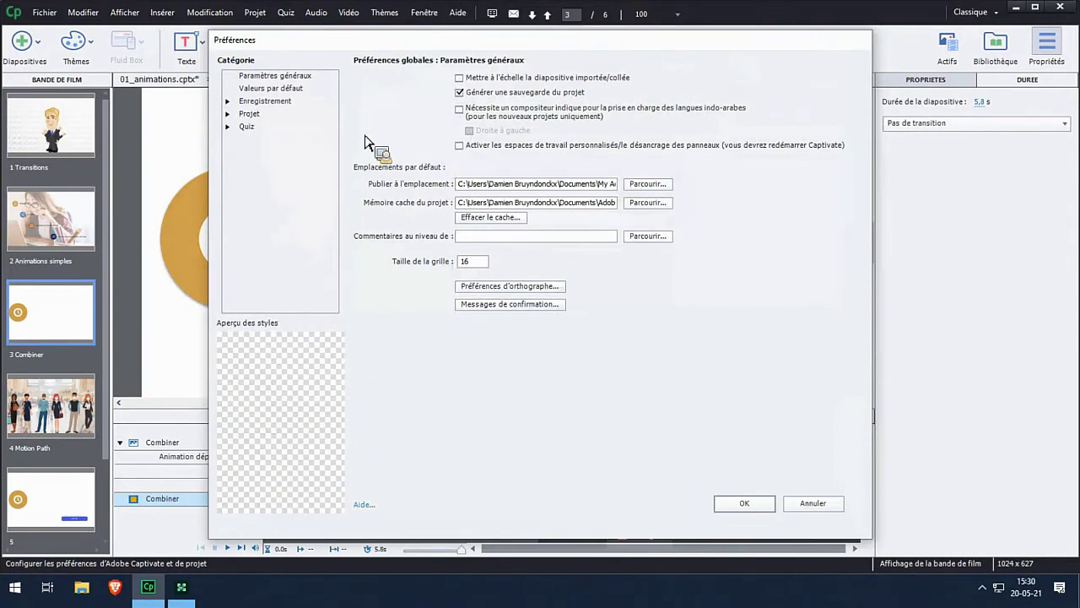
pyautogui.click(265, 89)
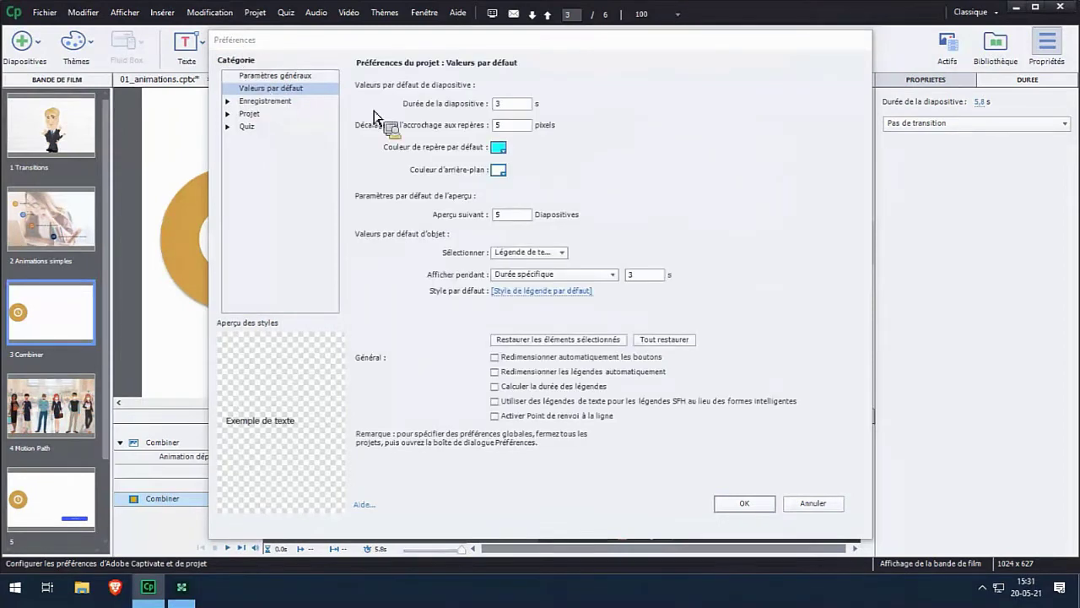
# Examine the default slide duration and the default display times per object type, and leave the preferences without changing them.
pyautogui.doubleClick(510, 107)
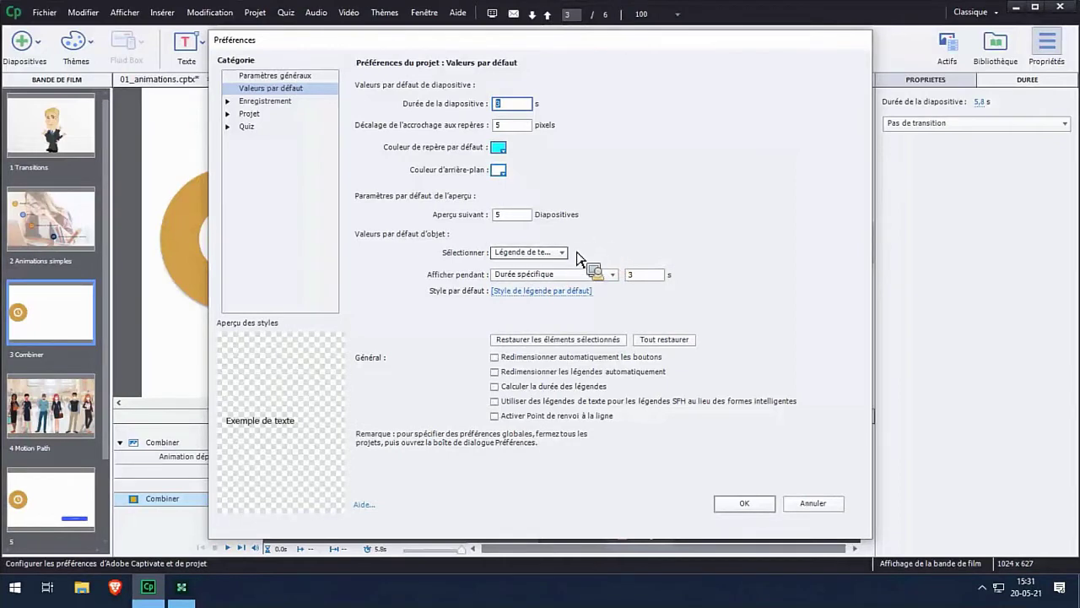
pyautogui.click(563, 253)
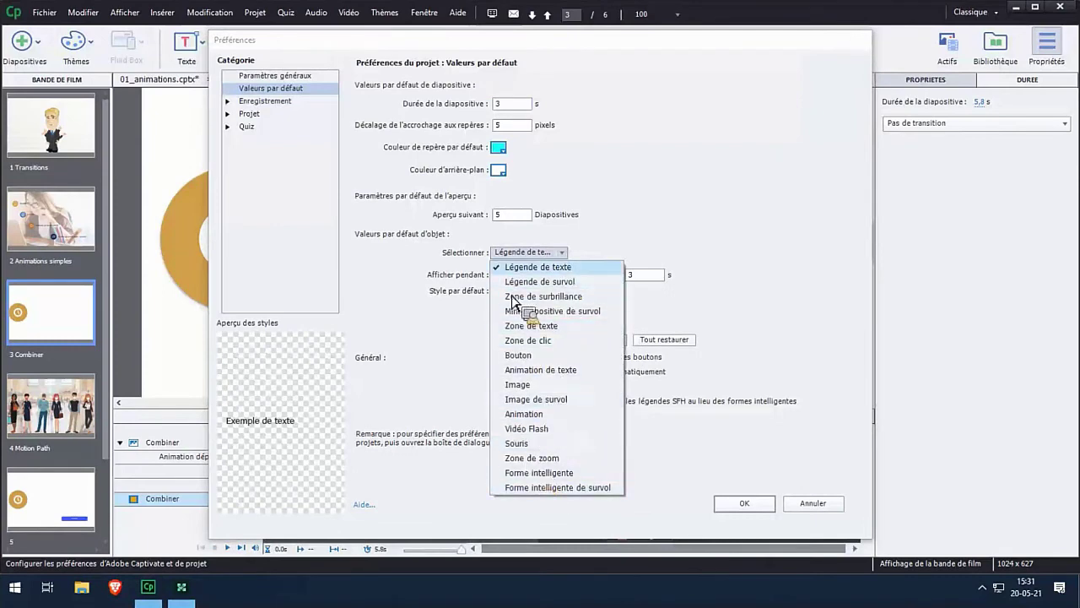
pyautogui.click(531, 268)
pyautogui.click(634, 275)
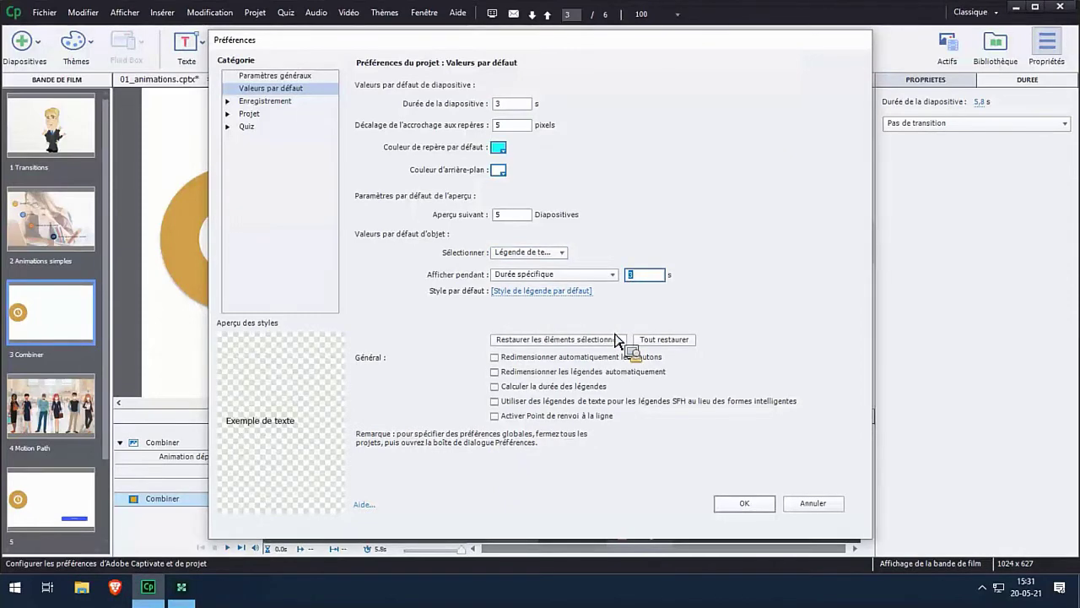
pyautogui.click(557, 253)
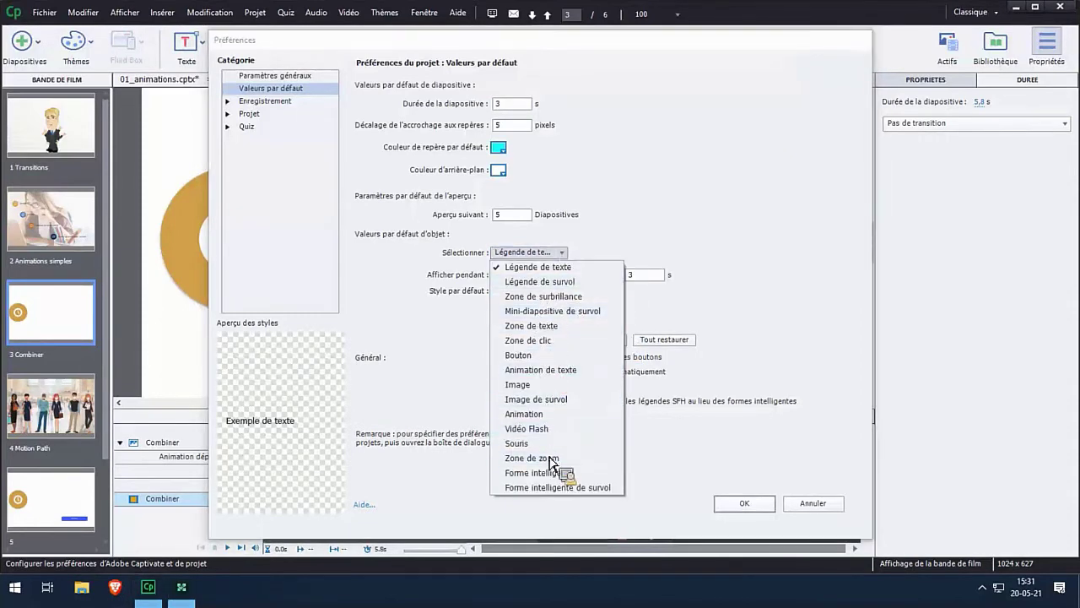
pyautogui.click(766, 366)
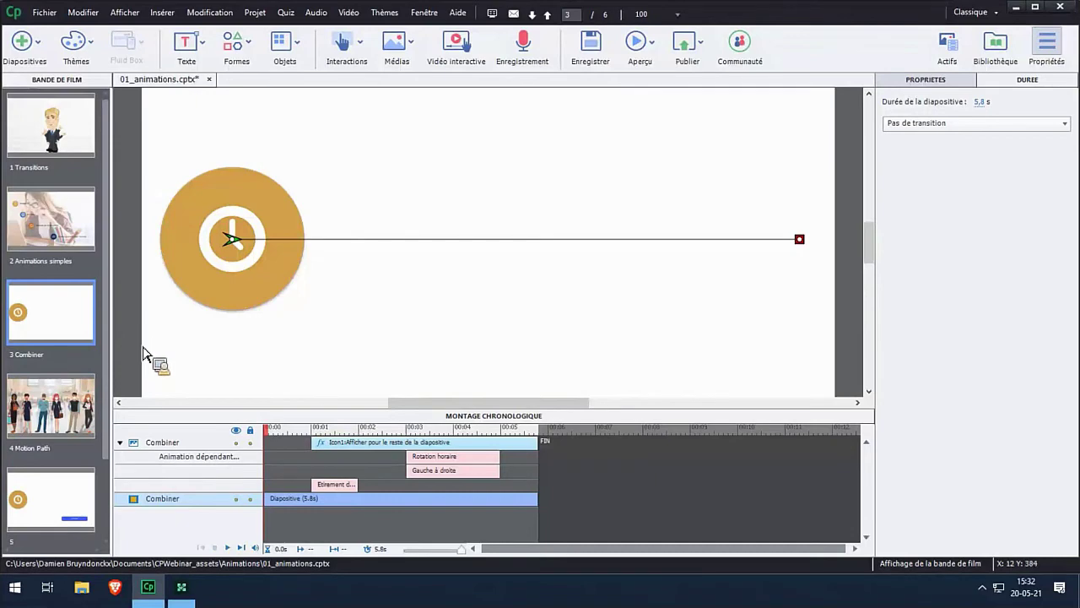
# On the Motion Path slide, collapse the timeline to show the whole scene and display the rulers.
pyautogui.click(72, 424)
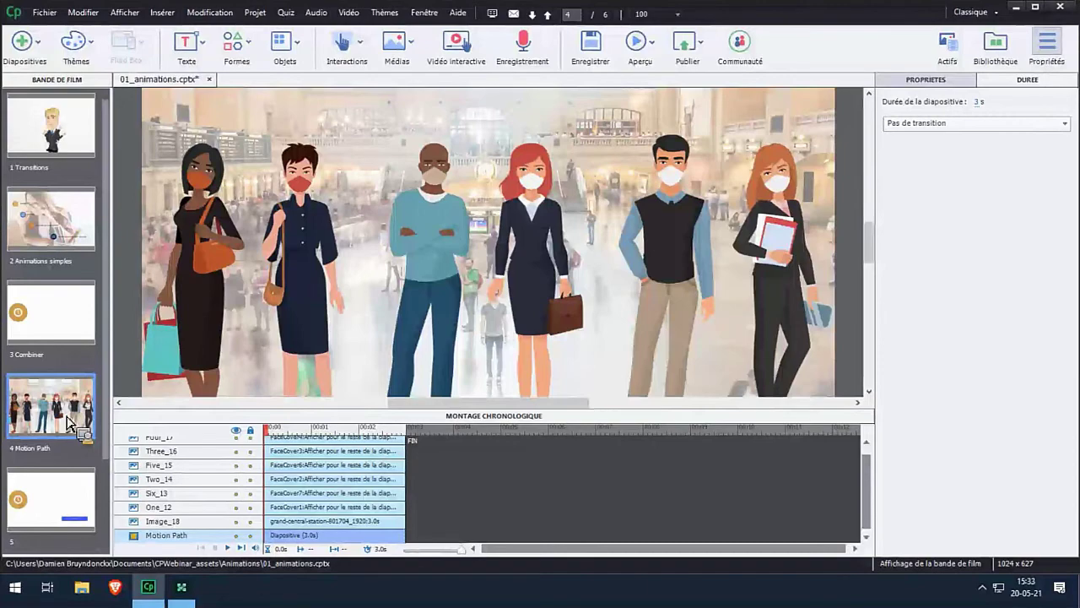
pyautogui.click(535, 416)
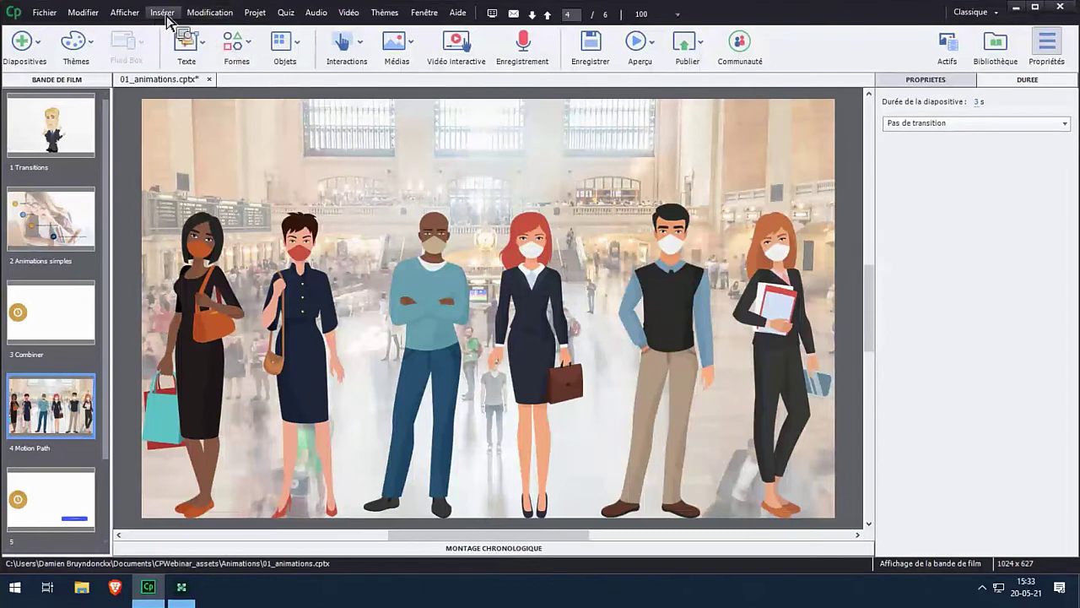
pyautogui.click(124, 12)
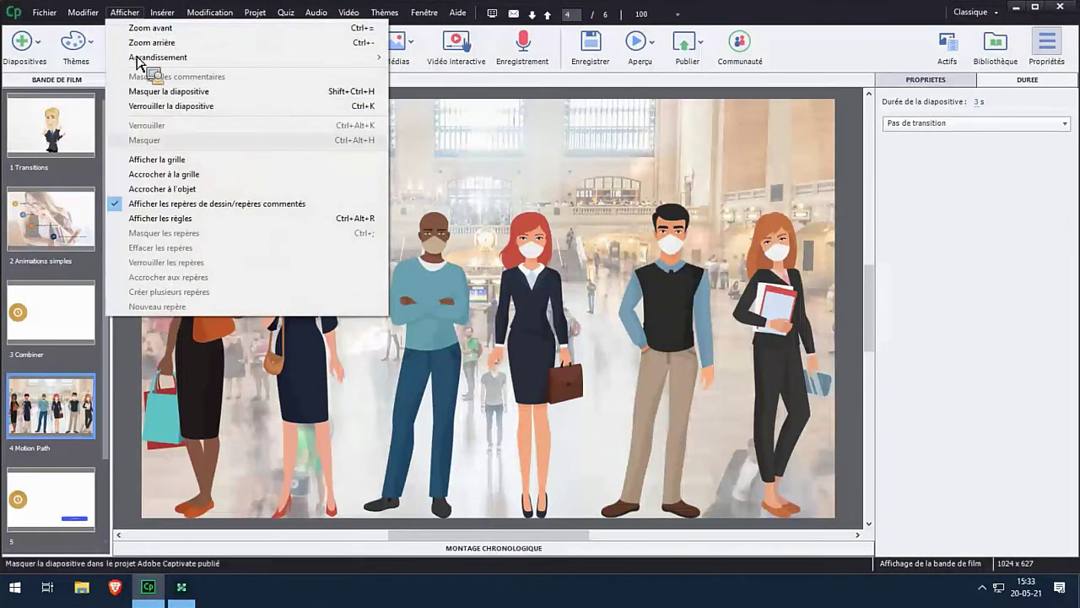
pyautogui.click(160, 218)
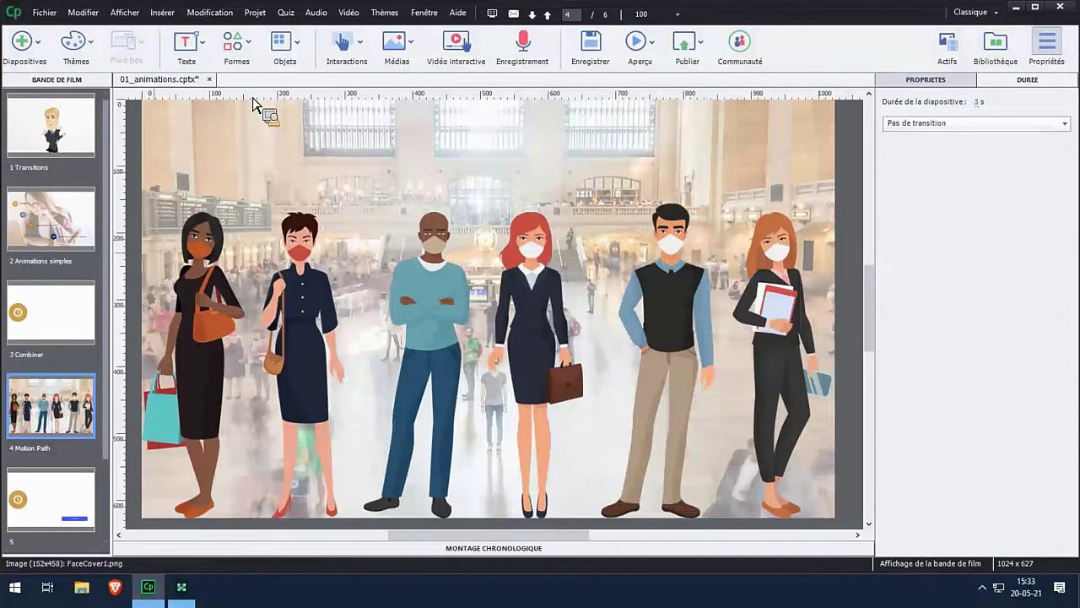
# Place vertical guides through the centres of the two leftmost characters, the woman with shopping bags and the short-haired woman in navy.
pyautogui.click(163, 319)
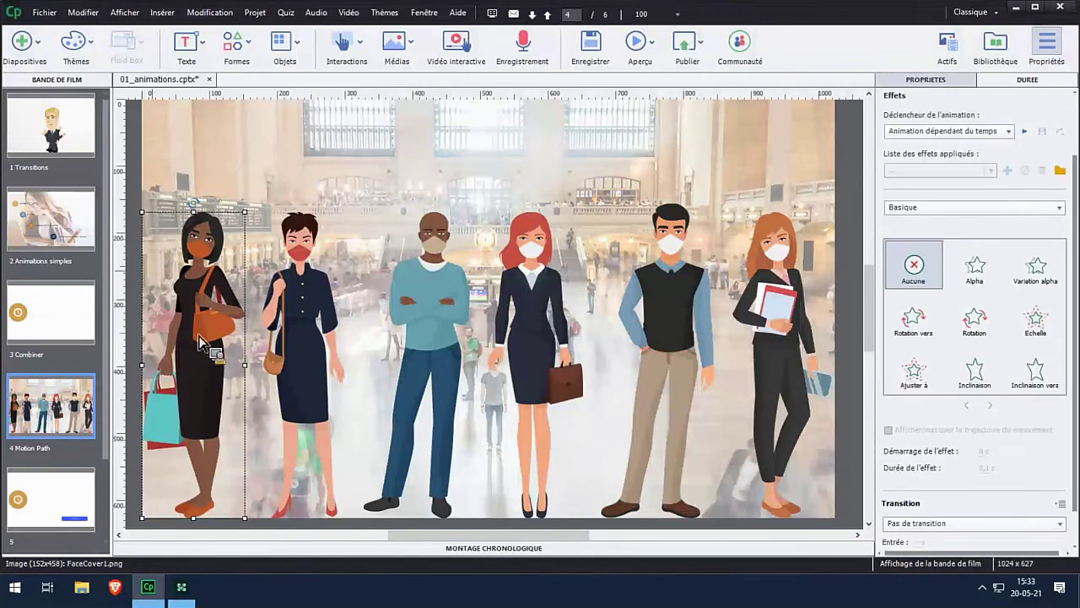
pyautogui.moveTo(124, 277); pyautogui.dragTo(199, 279)
pyautogui.click(270, 320)
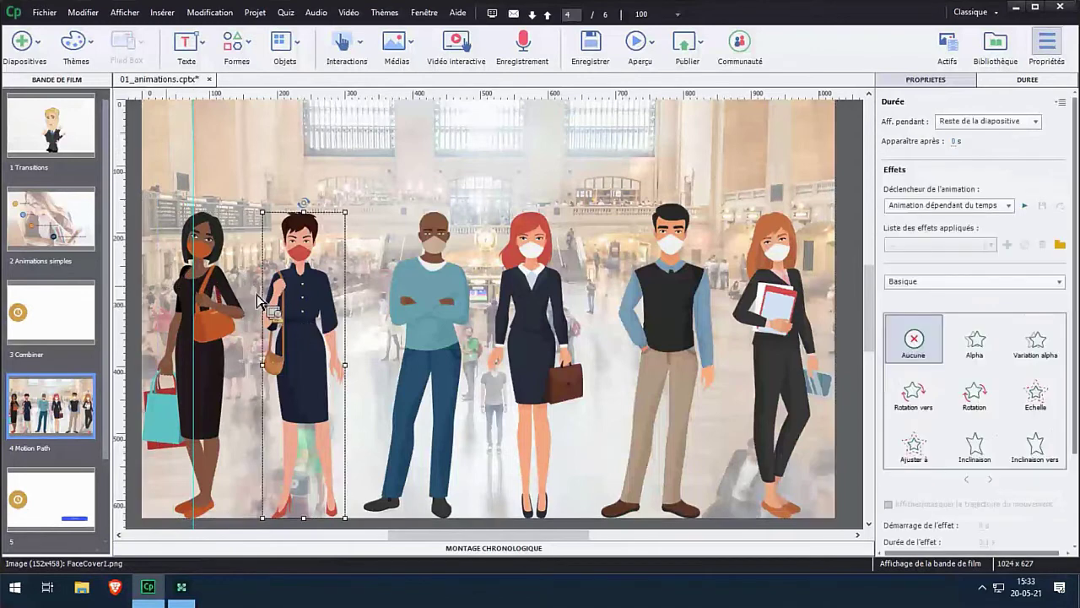
pyautogui.moveTo(123, 312); pyautogui.dragTo(311, 325)
pyautogui.hotkey('ctrl', 'a')
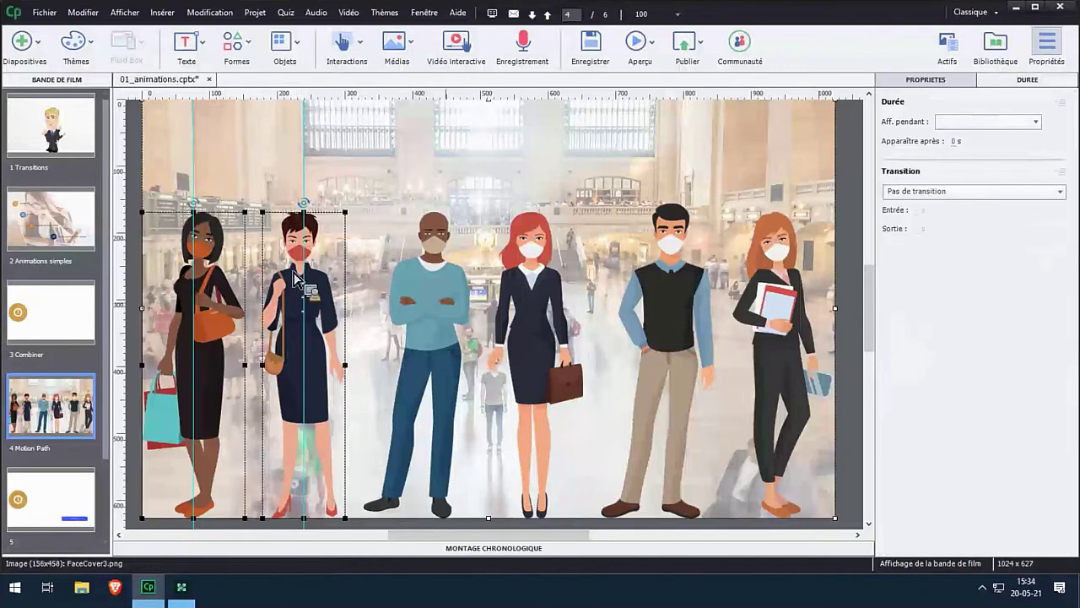
# Place vertical guides through the centres of the man in the teal sweater and the red-haired woman with the briefcase.
pyautogui.click(446, 299)
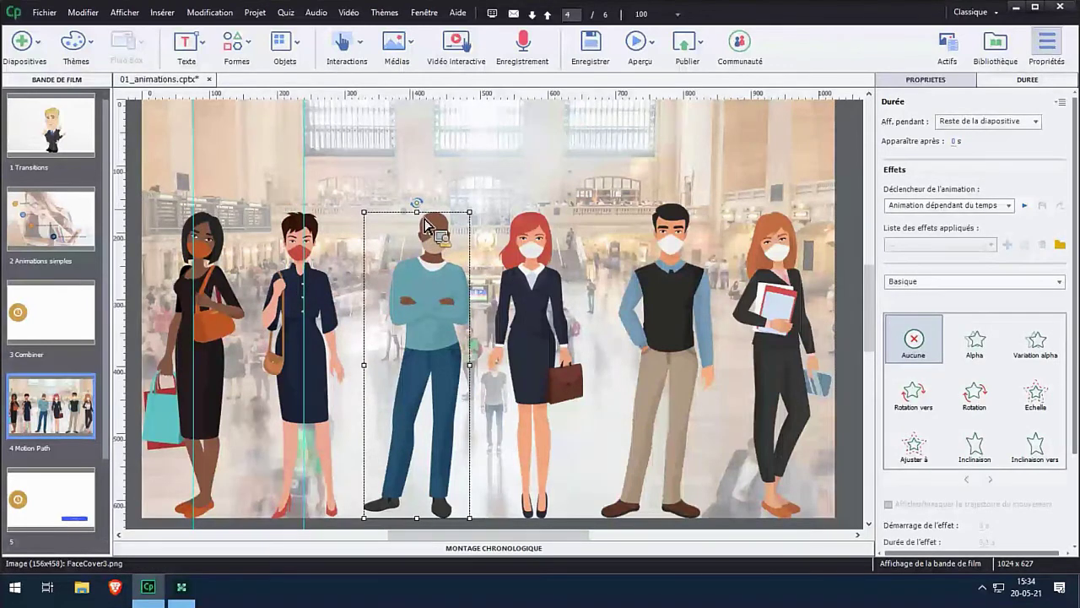
pyautogui.moveTo(96, 337); pyautogui.dragTo(423, 311)
pyautogui.hotkey('ctrl', 'a')
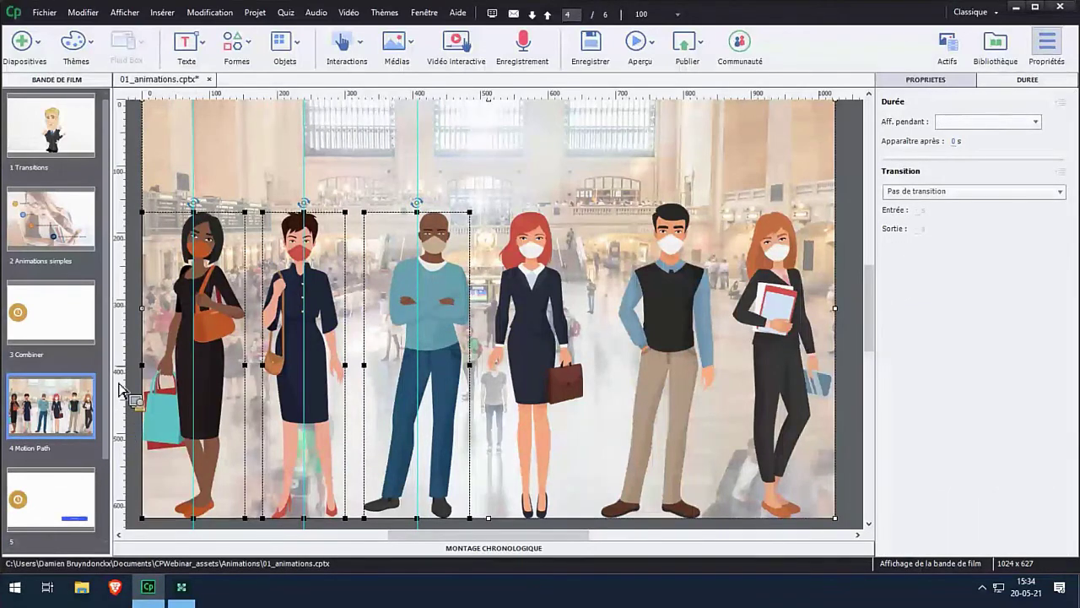
pyautogui.press('Tab')
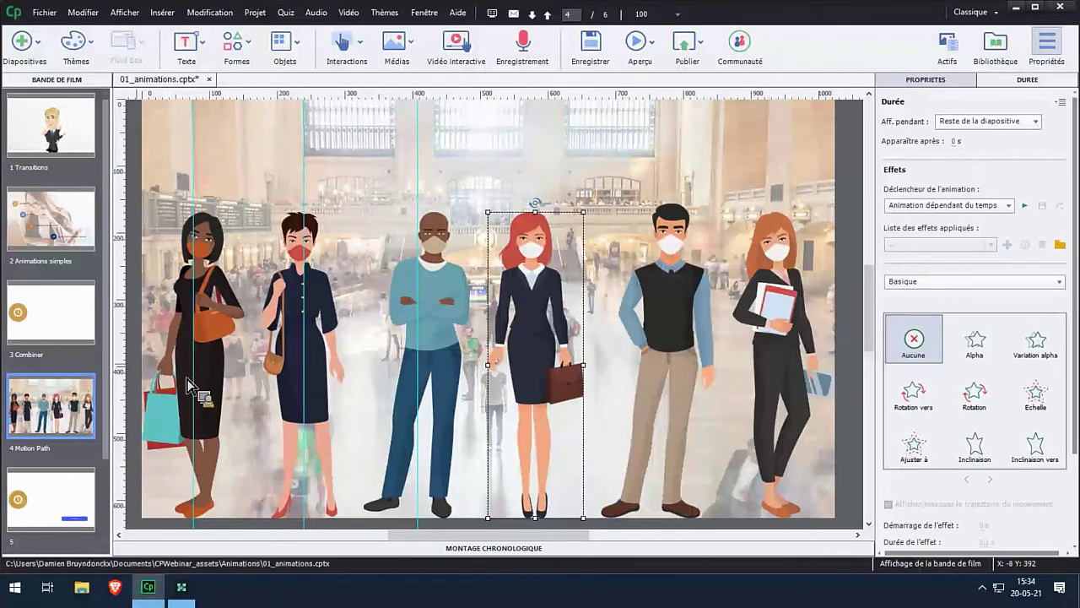
pyautogui.moveTo(143, 377); pyautogui.dragTo(542, 367)
# Place vertical guides through the centres of the man in the black vest, at 762 px, and the woman holding documents.
pyautogui.click(684, 363)
pyautogui.moveTo(162, 374); pyautogui.dragTo(658, 346)
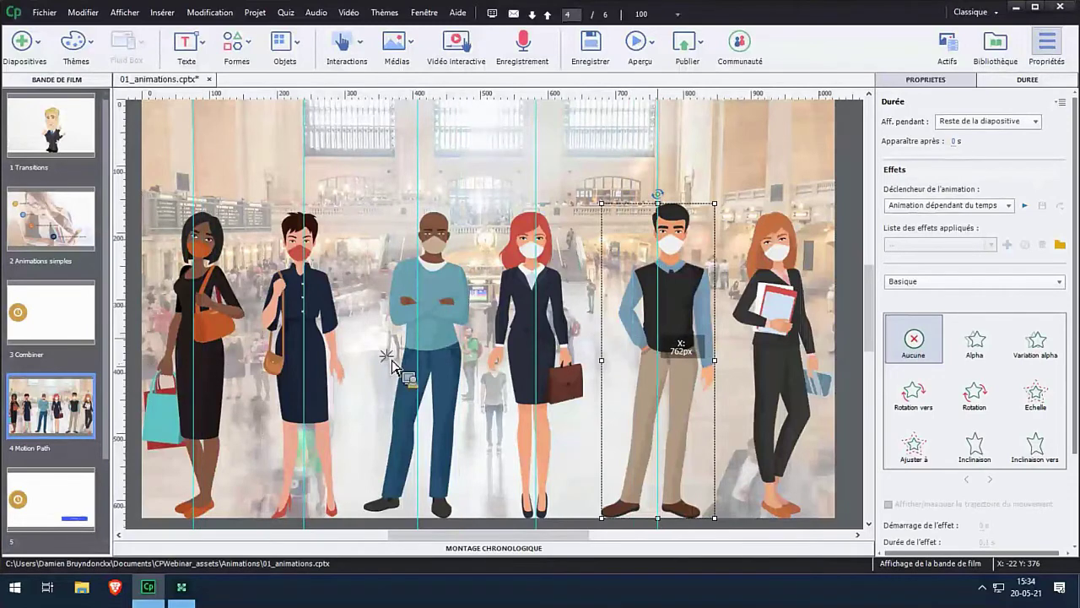
pyautogui.hotkey('ctrl', 'a')
pyautogui.click(804, 359)
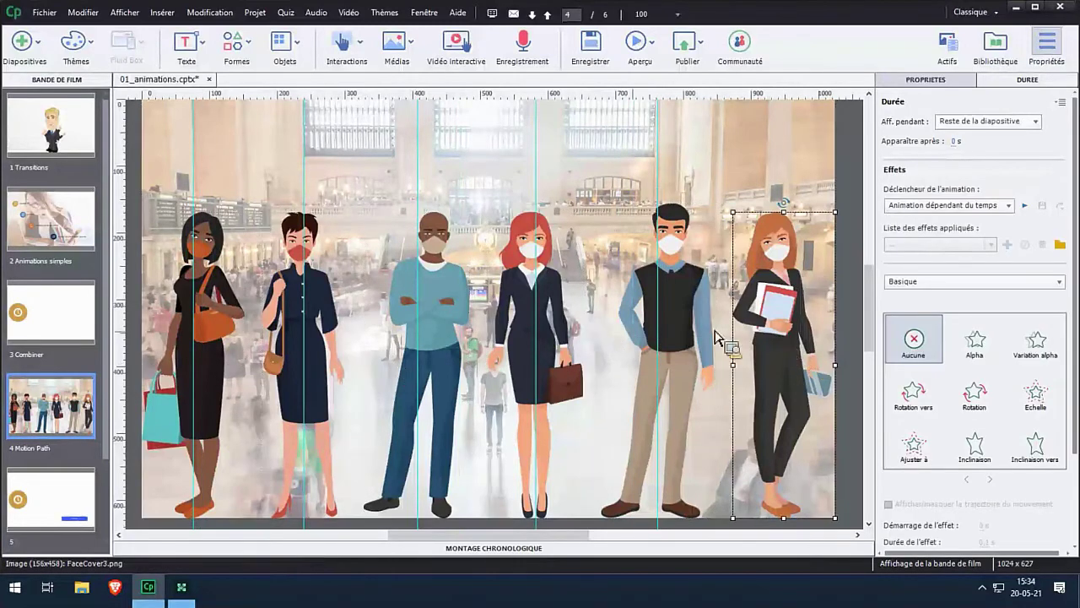
pyautogui.moveTo(127, 413); pyautogui.dragTo(790, 384)
pyautogui.hotkey('ctrl', 'a')
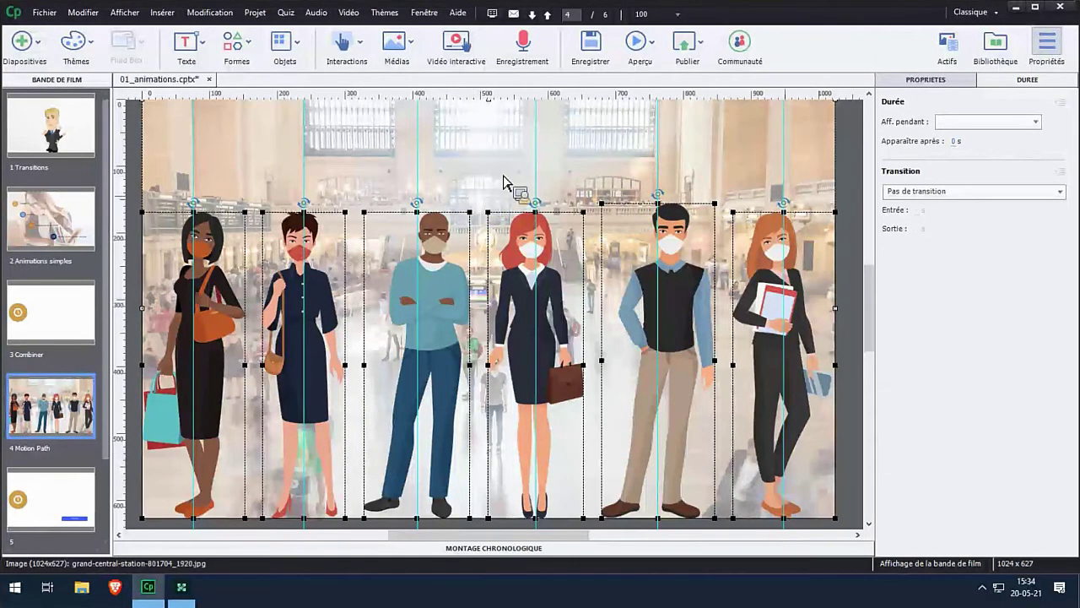
pyautogui.click(849, 200)
# Shift the man in the teal sweater horizontally until he stands close beside the red-haired woman.
pyautogui.click(452, 281)
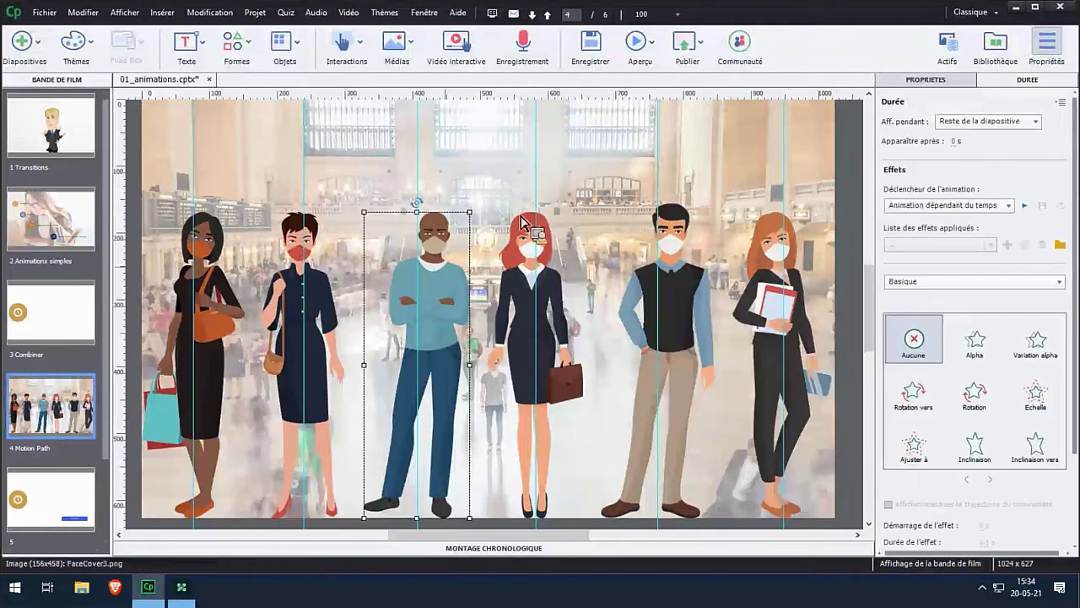
pyautogui.hotkey('shift', 'Right')
pyautogui.hotkey('shift', 'Right')
pyautogui.hotkey('shift', 'Right')
pyautogui.hotkey('shift', 'Right')
pyautogui.hotkey('shift', 'Right')
pyautogui.hotkey('shift', 'Right')
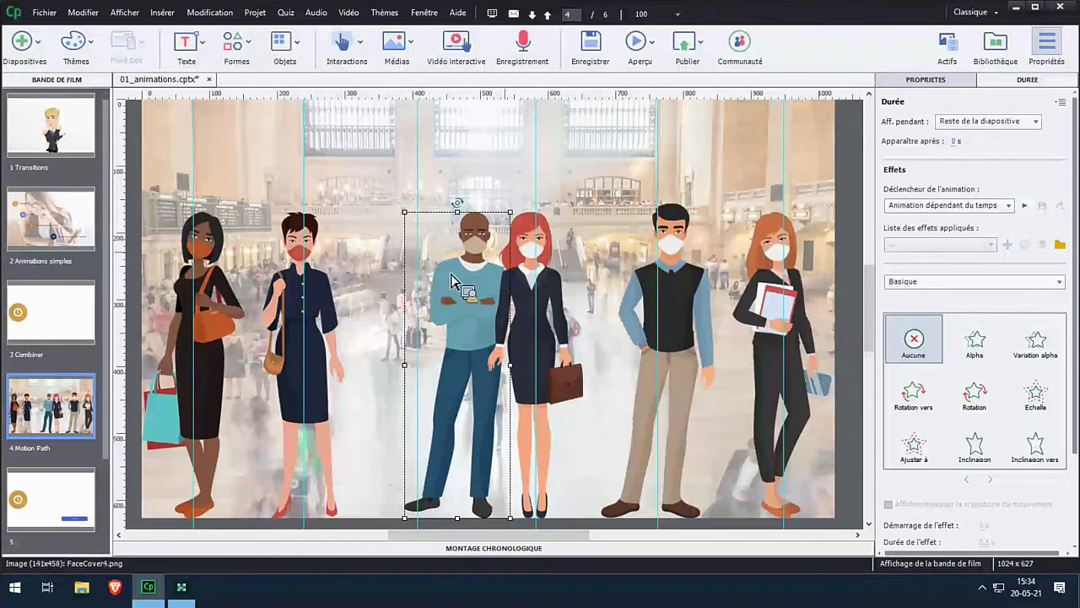
# Shift the man in the black vest horizontally towards the red-haired woman so he stands close to her briefcase.
pyautogui.click(658, 310)
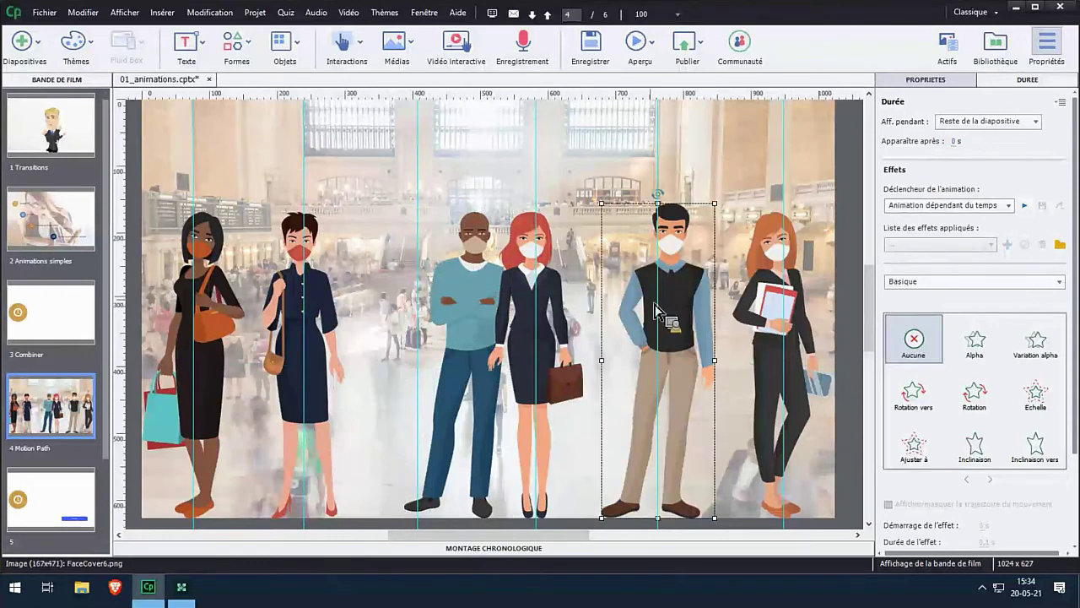
pyautogui.press('Left')
pyautogui.press('Left')
pyautogui.press('Left')
pyautogui.press('Left')
pyautogui.press('Left')
pyautogui.press('Left')
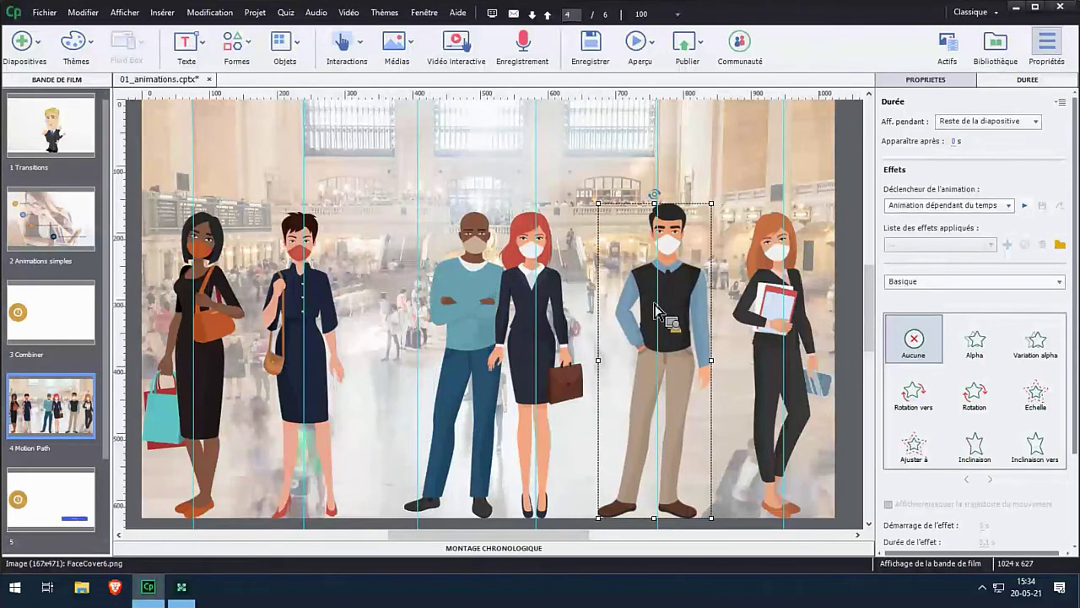
pyautogui.press('Left')
pyautogui.press('Left')
pyautogui.press('Left')
pyautogui.press('Left')
pyautogui.press('Left')
pyautogui.press('Left')
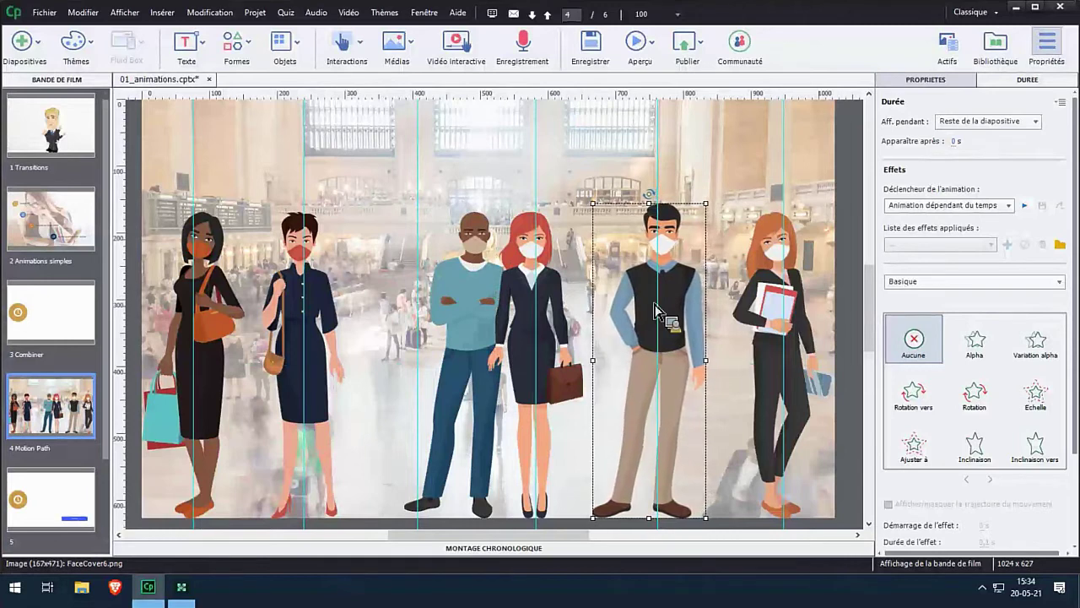
pyautogui.press('Left')
pyautogui.press('Left')
pyautogui.press('Left')
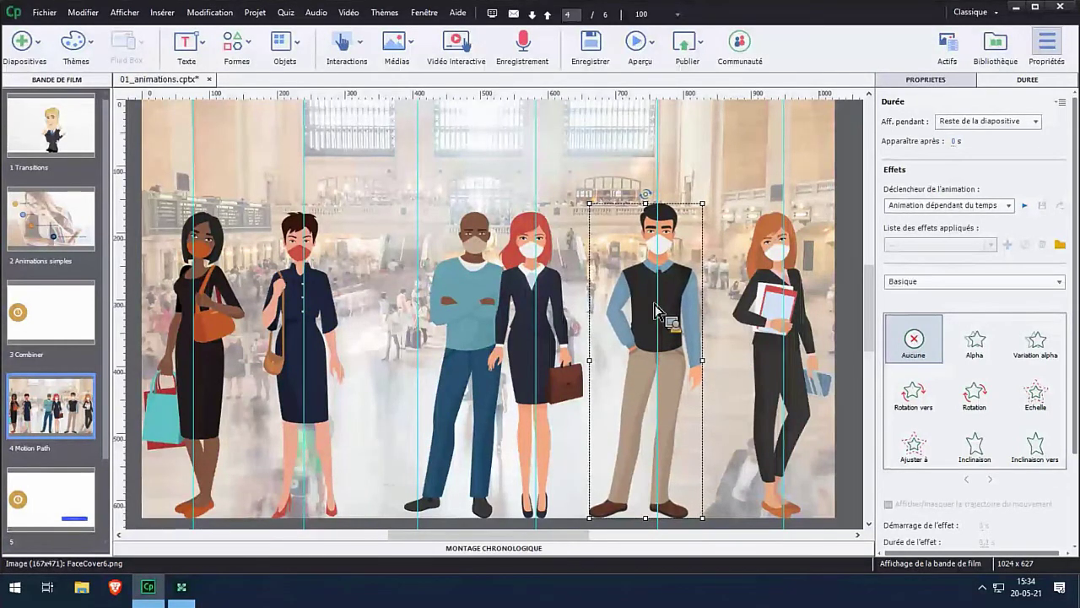
pyautogui.hotkey('shift', 'Left')
pyautogui.hotkey('shift', 'Left')
pyautogui.hotkey('shift', 'Left')
pyautogui.hotkey('shift', 'Left')
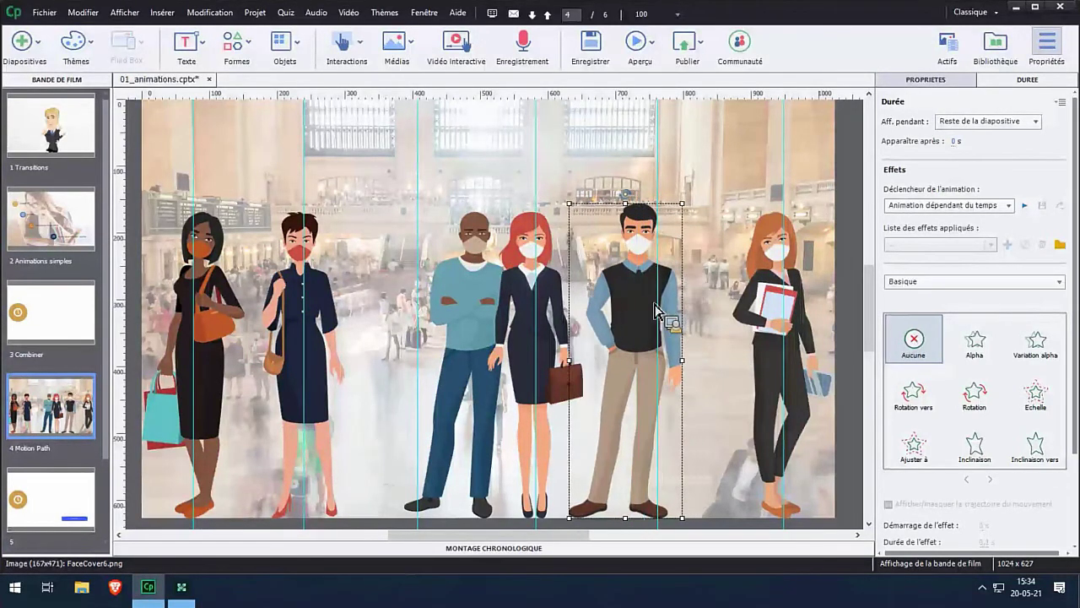
# Shift the woman holding documents horizontally until she partly overlaps the man in the black vest.
pyautogui.click(770, 342)
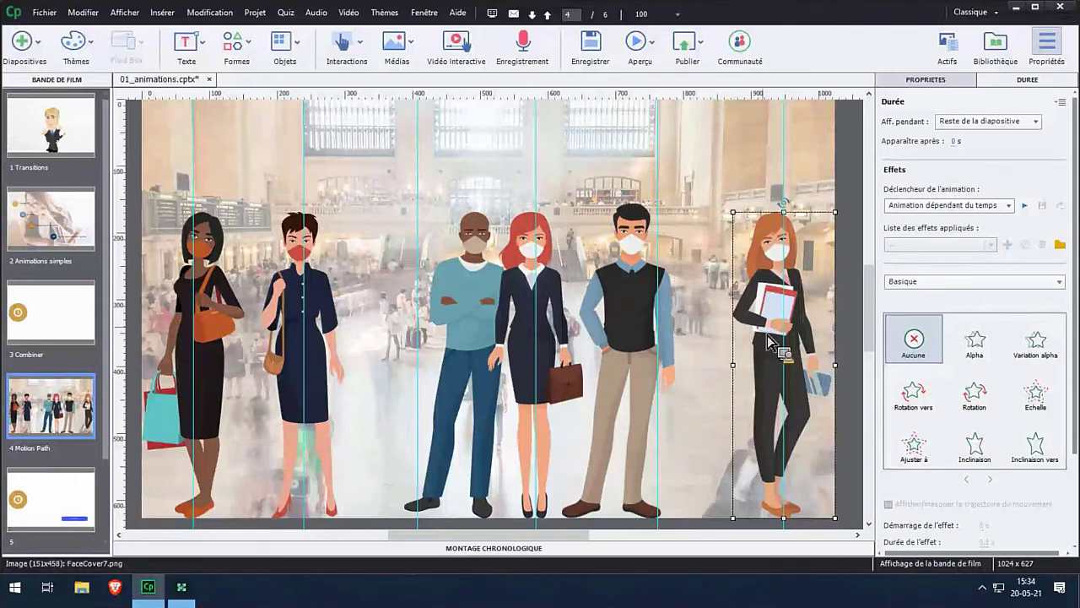
pyautogui.hotkey('shift', 'Left')
pyautogui.hotkey('shift', 'Left')
pyautogui.hotkey('shift', 'Left')
pyautogui.hotkey('shift', 'Left')
pyautogui.hotkey('shift', 'Left')
pyautogui.hotkey('shift', 'Left')
pyautogui.hotkey('shift', 'Left')
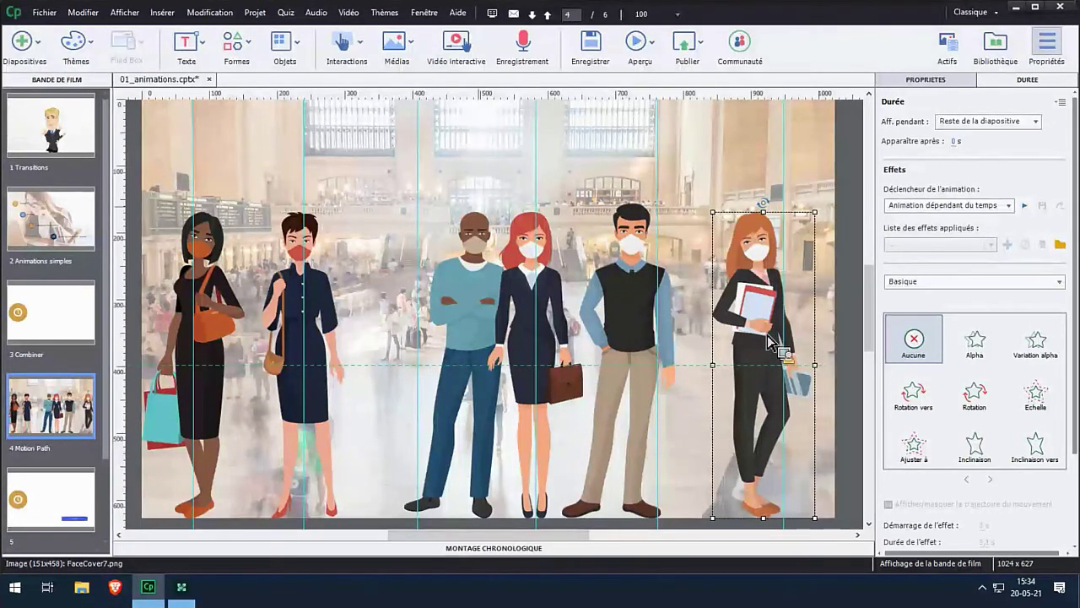
pyautogui.hotkey('shift', 'Left')
pyautogui.hotkey('shift', 'Left')
pyautogui.hotkey('shift', 'Left')
pyautogui.hotkey('shift', 'Left')
pyautogui.hotkey('shift', 'Left')
pyautogui.hotkey('shift', 'Left')
pyautogui.hotkey('shift', 'Left')
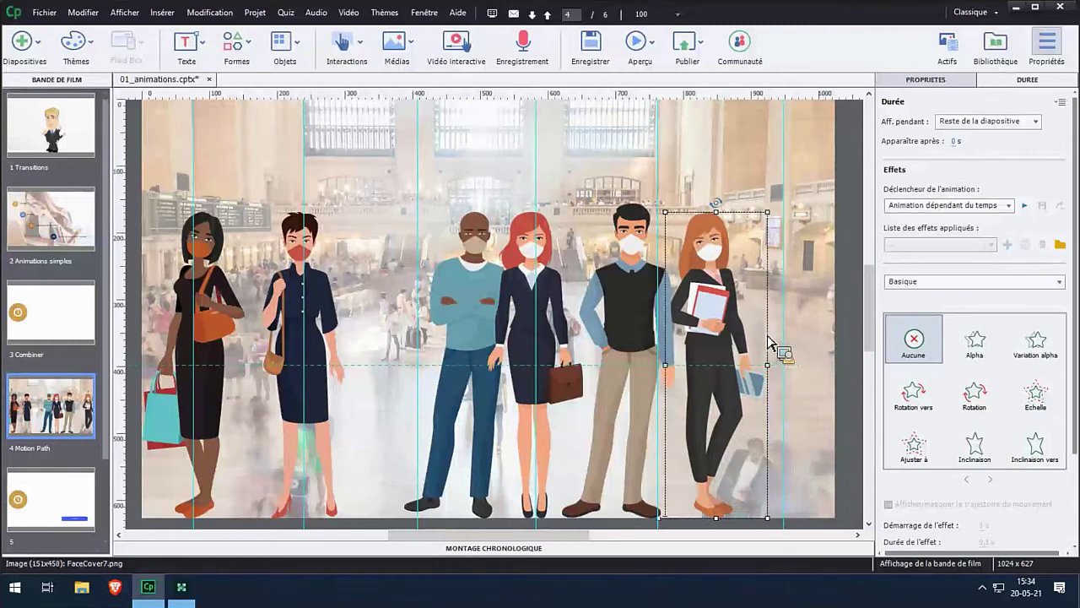
pyautogui.hotkey('shift', 'Left')
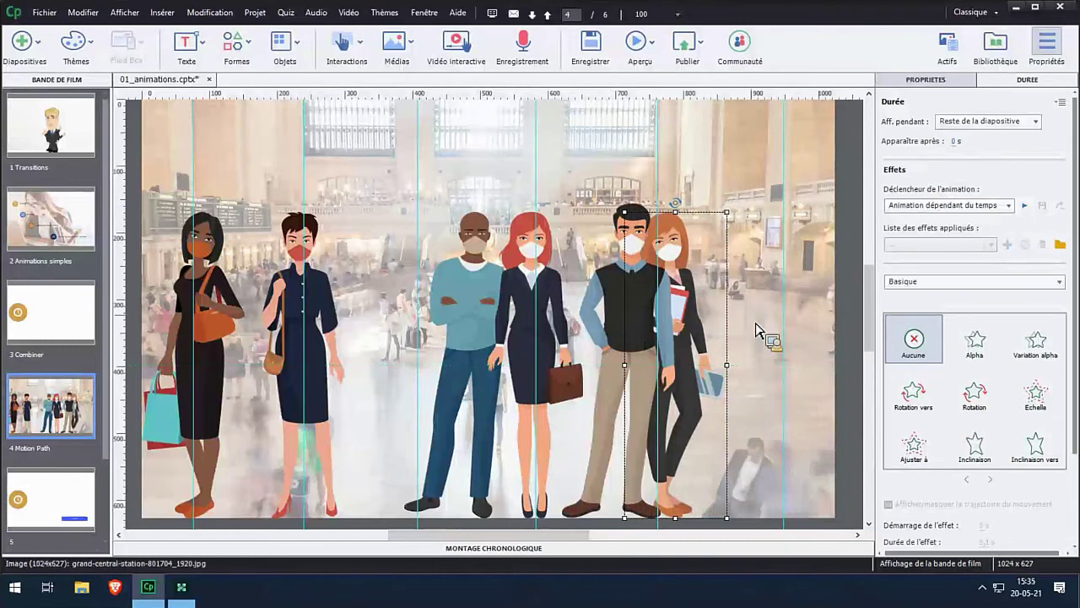
# Shift the short-haired woman in navy horizontally until she partly overlaps the man in the teal sweater.
pyautogui.click(317, 320)
pyautogui.hotkey('shift', 'Right')
pyautogui.hotkey('shift', 'Right')
pyautogui.hotkey('shift', 'Right')
pyautogui.hotkey('shift', 'Right')
pyautogui.hotkey('shift', 'Right')
pyautogui.hotkey('shift', 'Right')
pyautogui.hotkey('shift', 'Right')
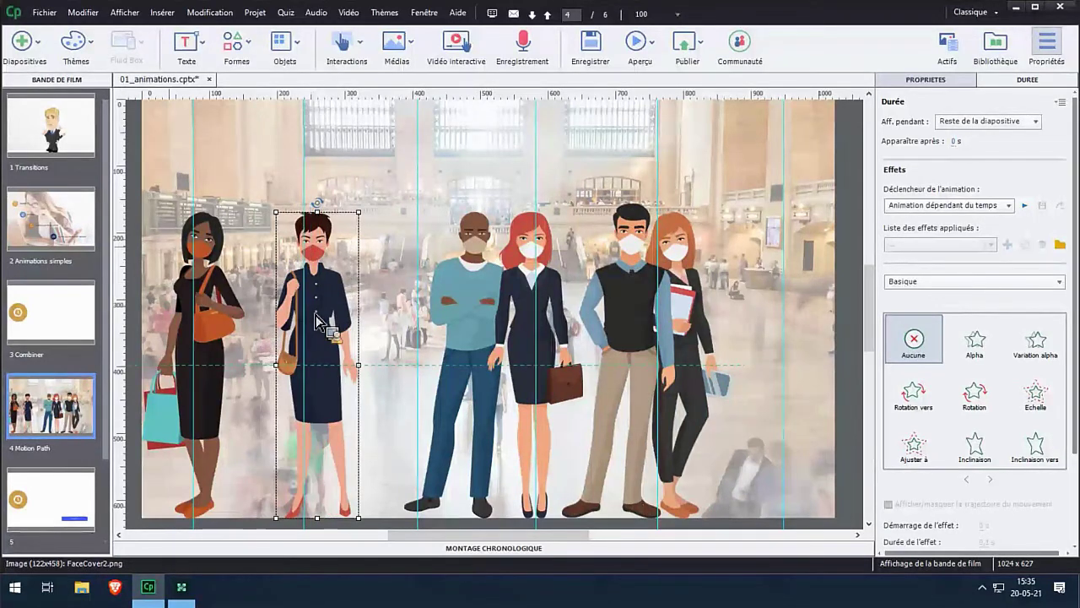
pyautogui.hotkey('shift', 'Right')
pyautogui.hotkey('shift', 'Right')
pyautogui.hotkey('shift', 'Right')
pyautogui.hotkey('shift', 'Right')
pyautogui.hotkey('shift', 'Right')
pyautogui.hotkey('shift', 'Right')
pyautogui.hotkey('shift', 'Right')
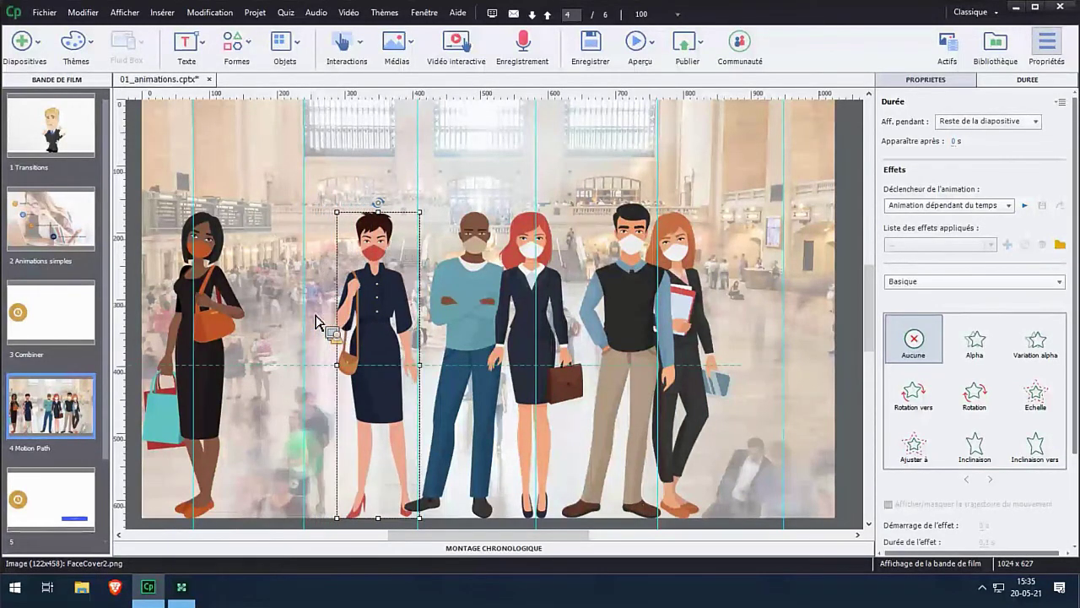
pyautogui.hotkey('shift', 'Right')
pyautogui.hotkey('shift', 'Right')
pyautogui.hotkey('shift', 'Right')
pyautogui.hotkey('shift', 'Right')
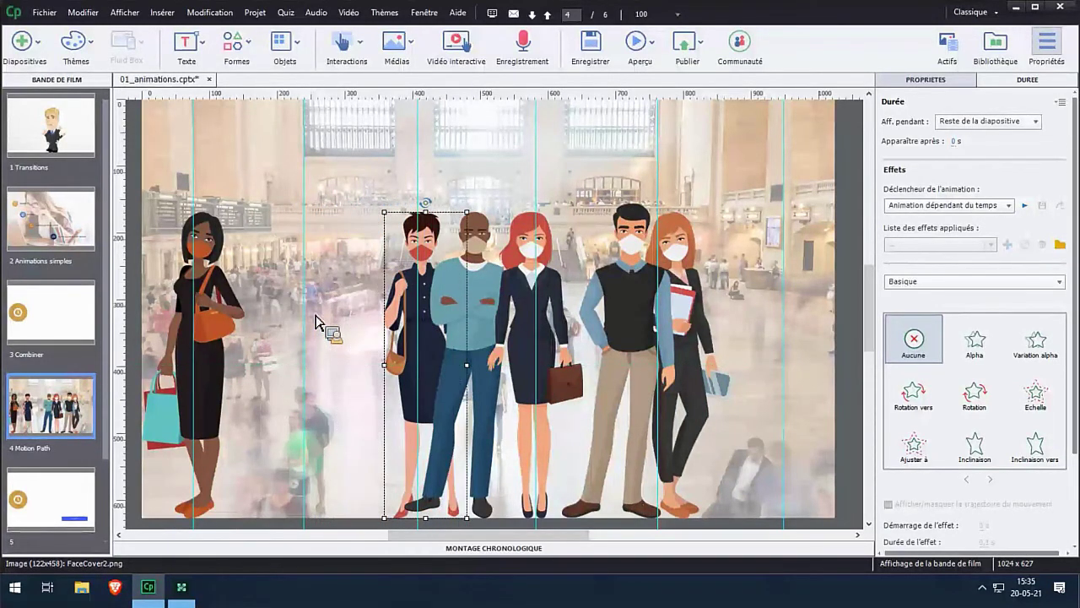
pyautogui.hotkey('shift', 'Left')
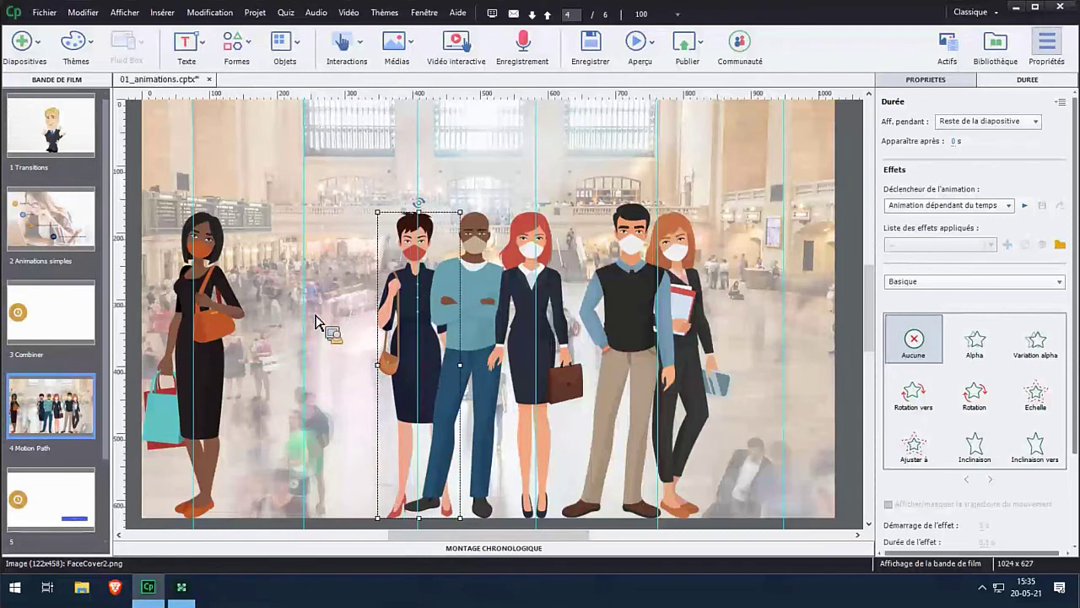
# Shift the woman with the shopping bags horizontally until she stands close beside the short-haired woman in navy.
pyautogui.click(216, 329)
pyautogui.hotkey('shift', 'Right')
pyautogui.hotkey('shift', 'Right')
pyautogui.hotkey('shift', 'Right')
pyautogui.hotkey('shift', 'Right')
pyautogui.hotkey('shift', 'Right')
pyautogui.hotkey('shift', 'Right')
pyautogui.hotkey('shift', 'Right')
pyautogui.hotkey('shift', 'Right')
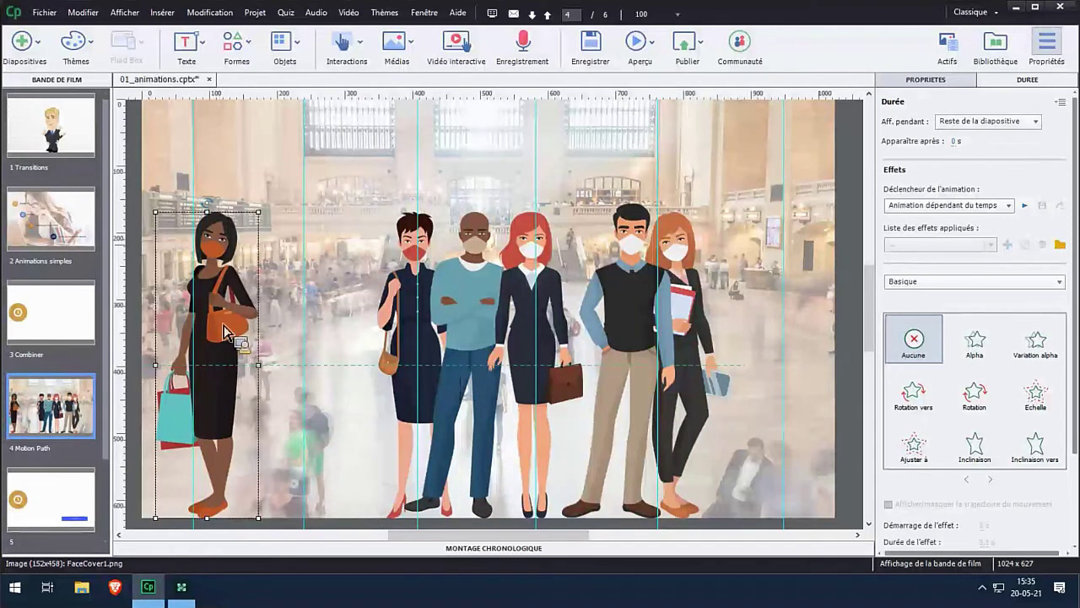
pyautogui.hotkey('shift', 'Right')
pyautogui.hotkey('shift', 'Right')
pyautogui.hotkey('shift', 'Right')
pyautogui.hotkey('shift', 'Right')
pyautogui.hotkey('shift', 'Right')
pyautogui.hotkey('shift', 'Right')
pyautogui.hotkey('shift', 'Right')
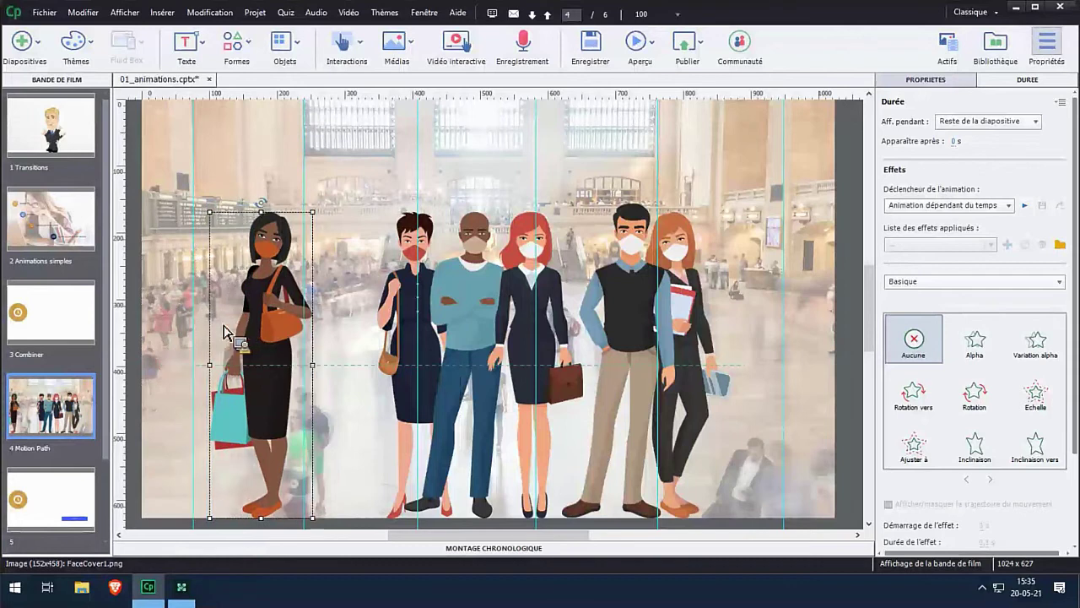
pyautogui.hotkey('shift', 'Right')
pyautogui.hotkey('shift', 'Right')
pyautogui.hotkey('shift', 'Right')
pyautogui.hotkey('shift', 'Right')
pyautogui.hotkey('shift', 'Right')
pyautogui.hotkey('shift', 'Right')
pyautogui.hotkey('shift', 'Right')
pyautogui.hotkey('shift', 'Right')
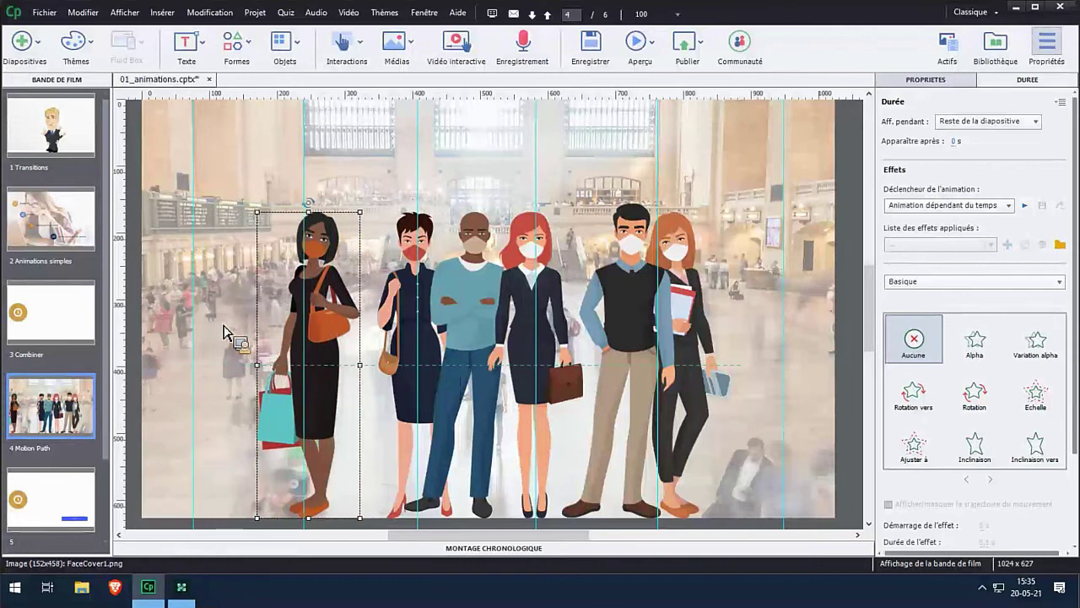
pyautogui.hotkey('shift', 'Right')
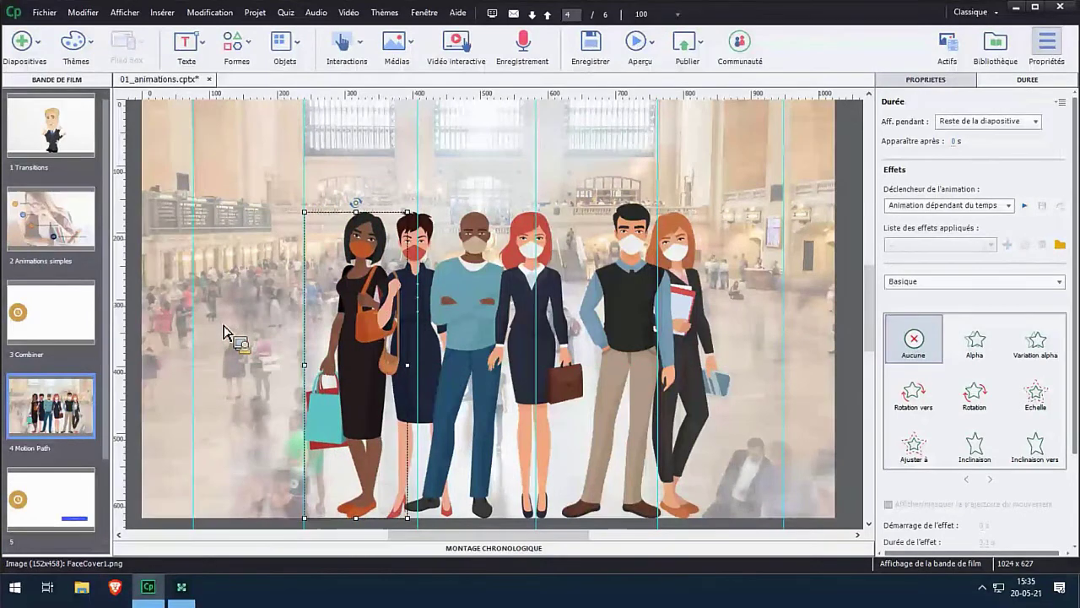
pyautogui.hotkey('shift', 'Left')
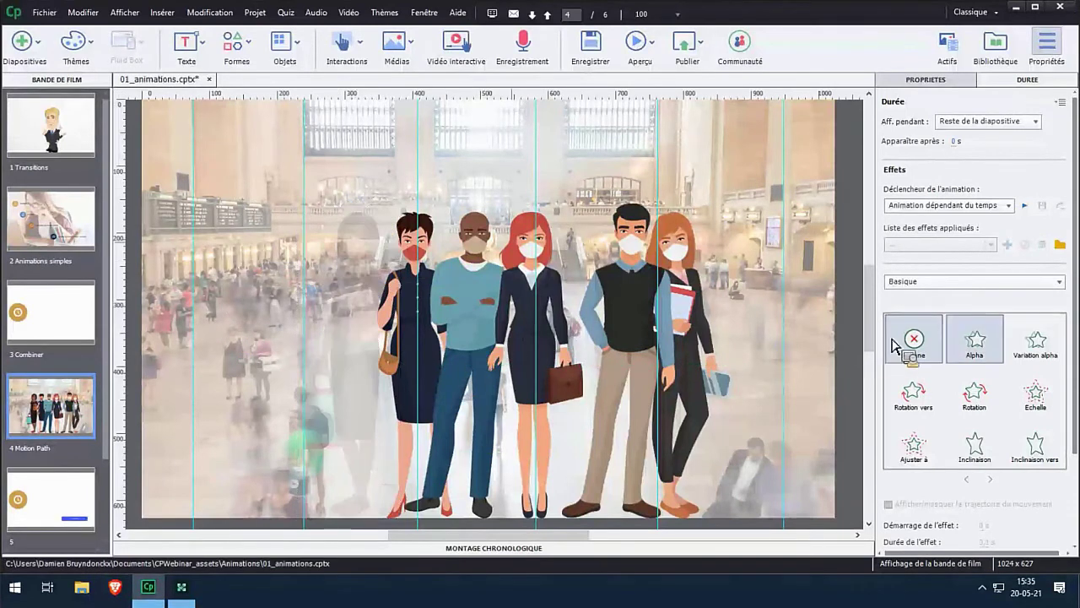
# Apply the Droite à gauche motion path to the woman with the shopping bags and move its end point onto the first vertical guide.
pyautogui.click(939, 282)
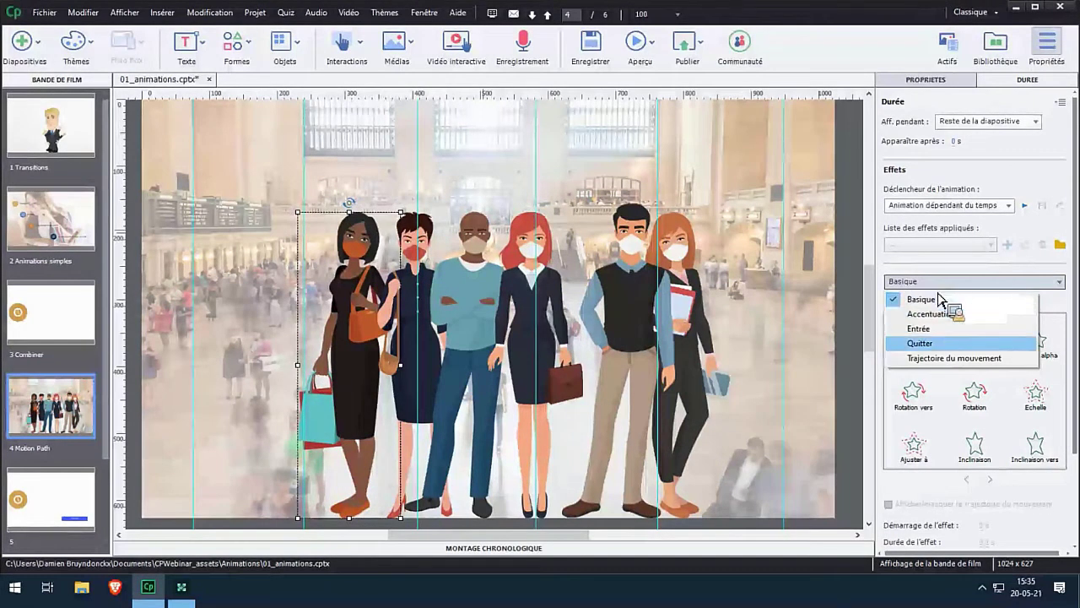
pyautogui.click(941, 361)
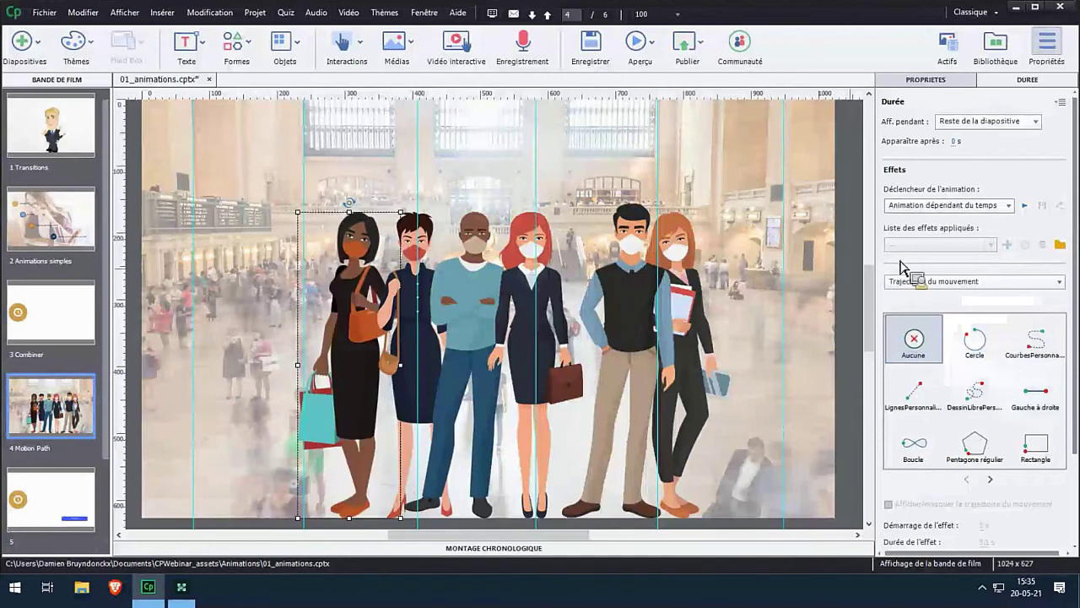
pyautogui.click(991, 479)
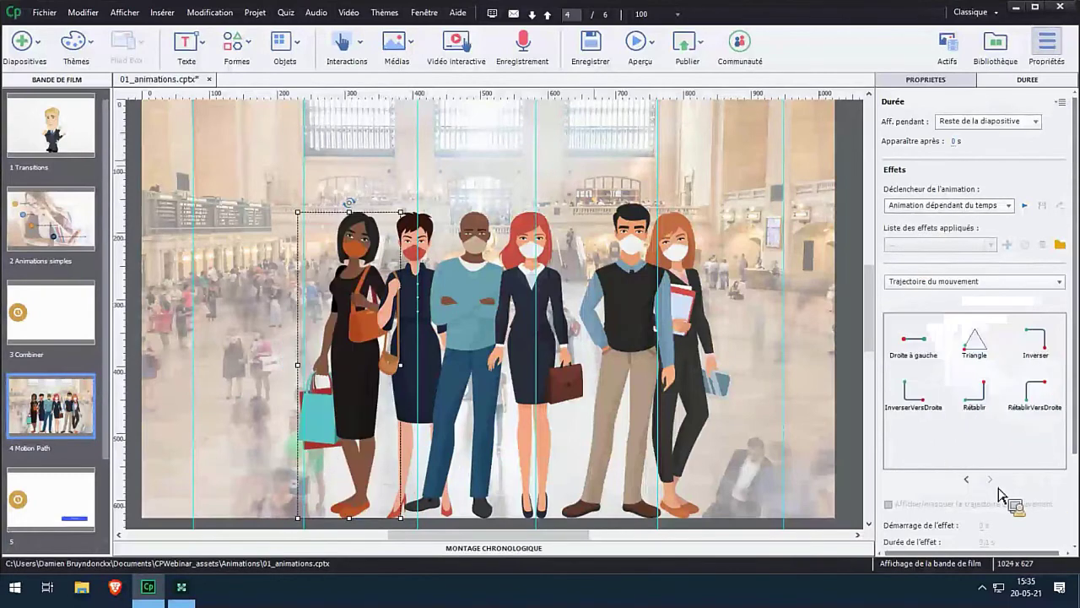
pyautogui.click(920, 356)
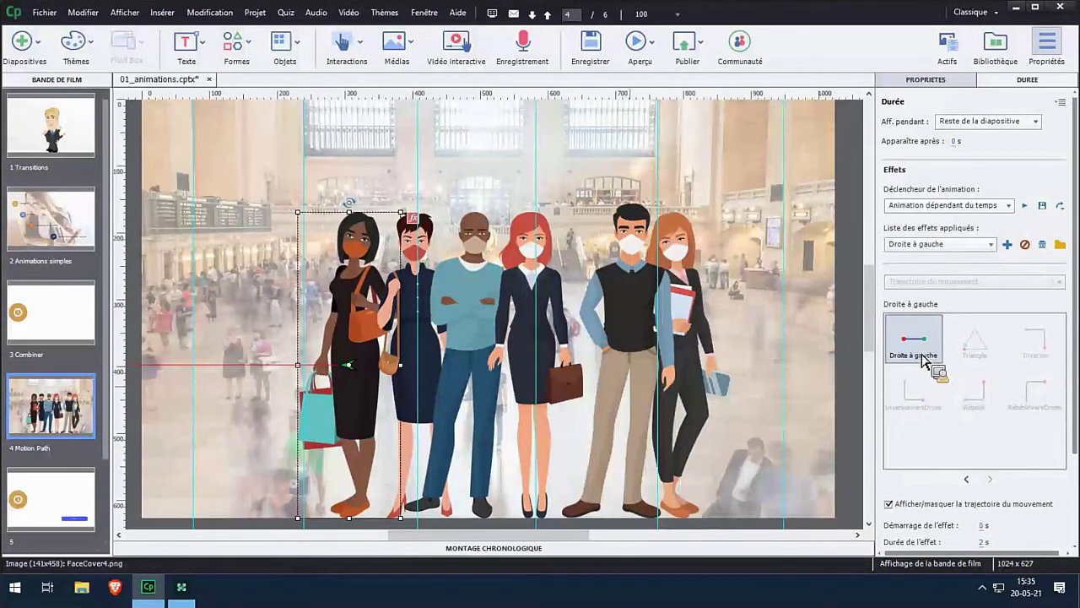
pyautogui.moveTo(525, 535); pyautogui.dragTo(482, 535)
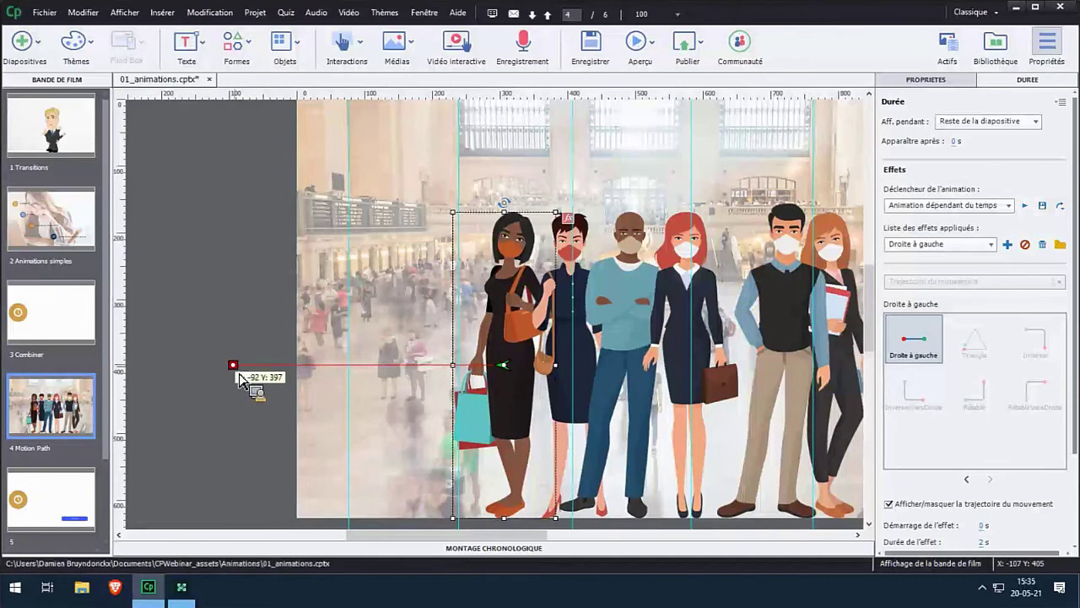
pyautogui.moveTo(240, 380); pyautogui.dragTo(333, 380)
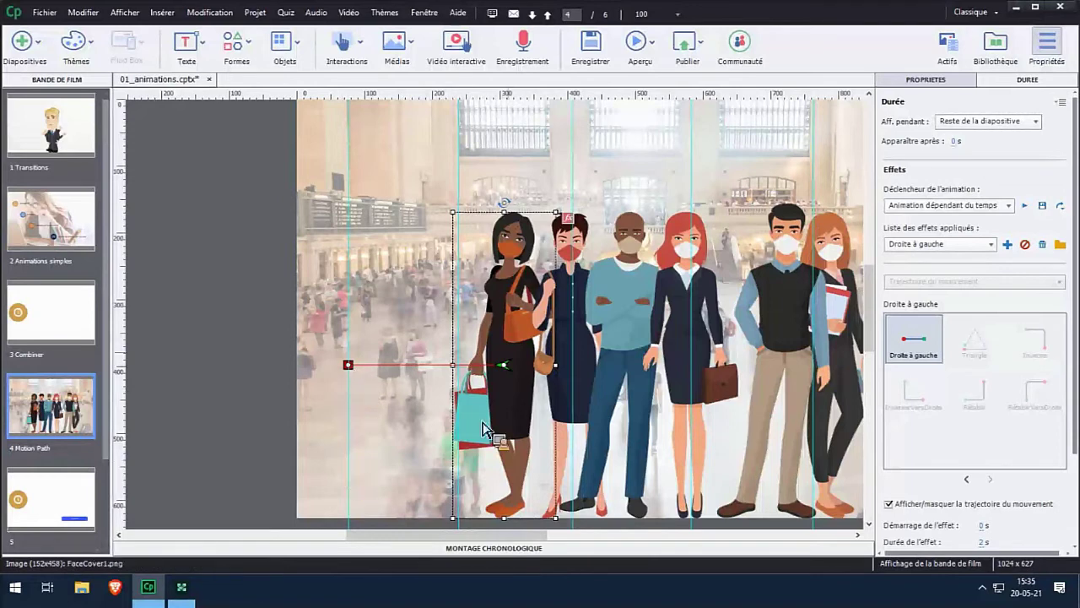
# Apply the Droite à gauche motion path to the short-haired woman in navy and move its end point onto the second vertical guide.
pyautogui.click(567, 274)
pyautogui.click(564, 238)
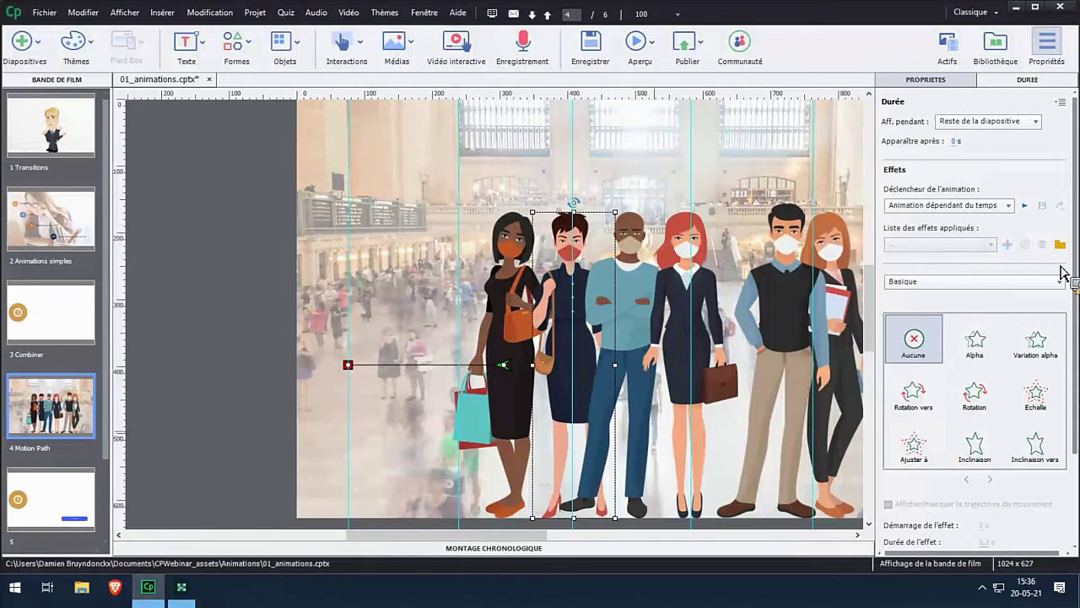
pyautogui.click(1007, 205)
pyautogui.click(996, 222)
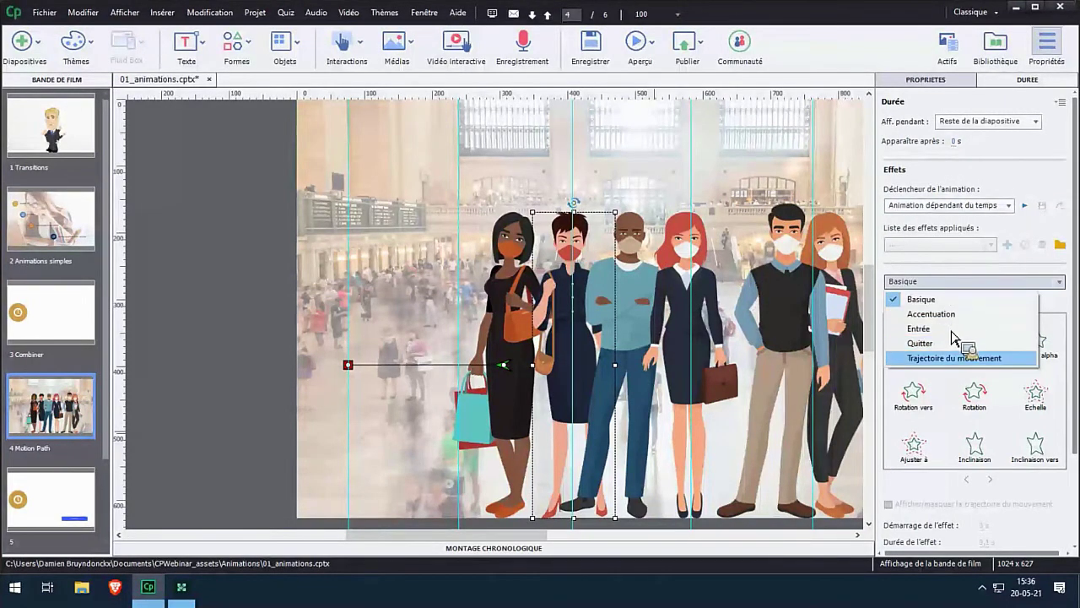
pyautogui.click(920, 358)
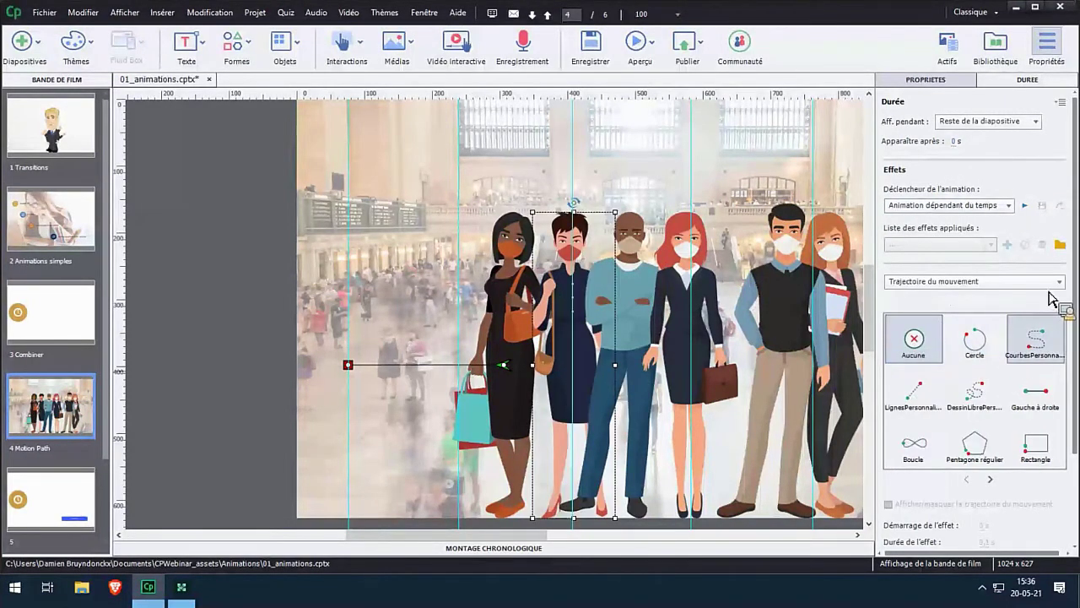
pyautogui.click(991, 480)
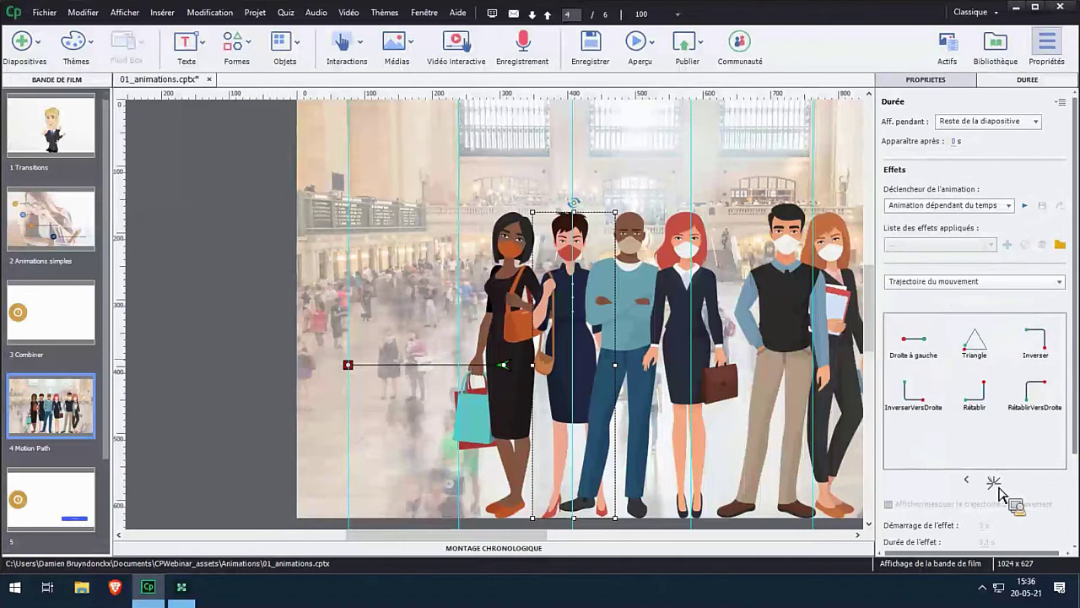
pyautogui.click(911, 346)
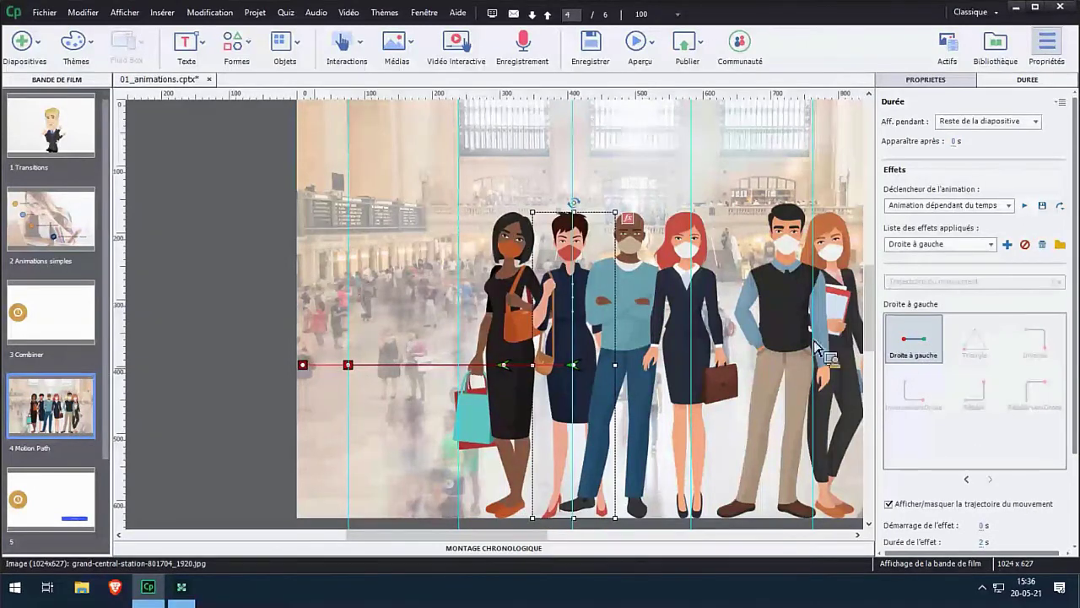
pyautogui.moveTo(309, 373); pyautogui.dragTo(458, 379)
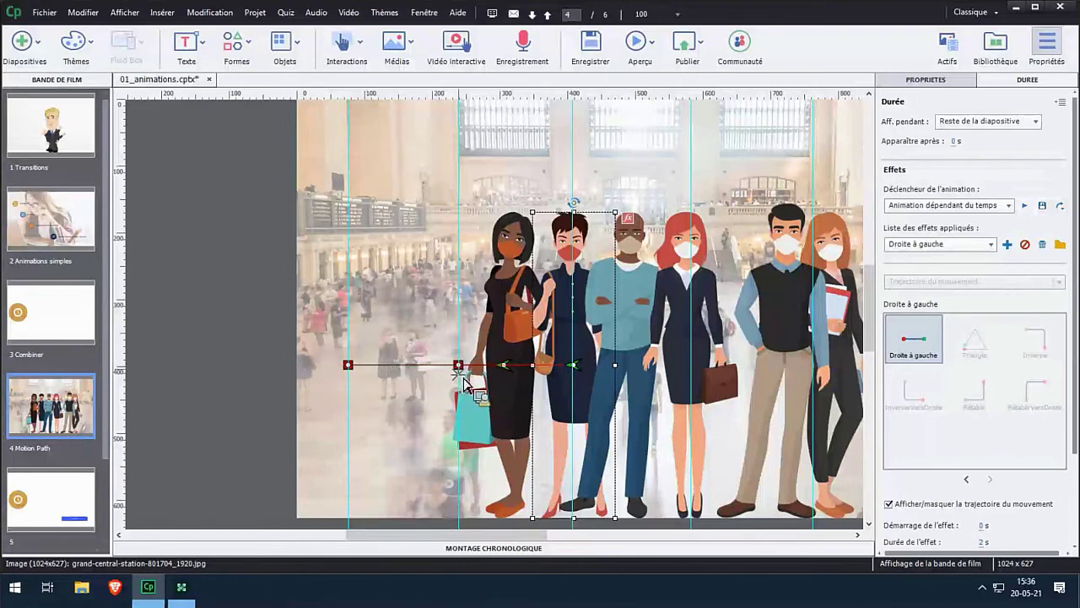
# Apply the Droite à gauche motion path to the man in the teal sweater and move its end point onto the third vertical guide.
pyautogui.click(641, 251)
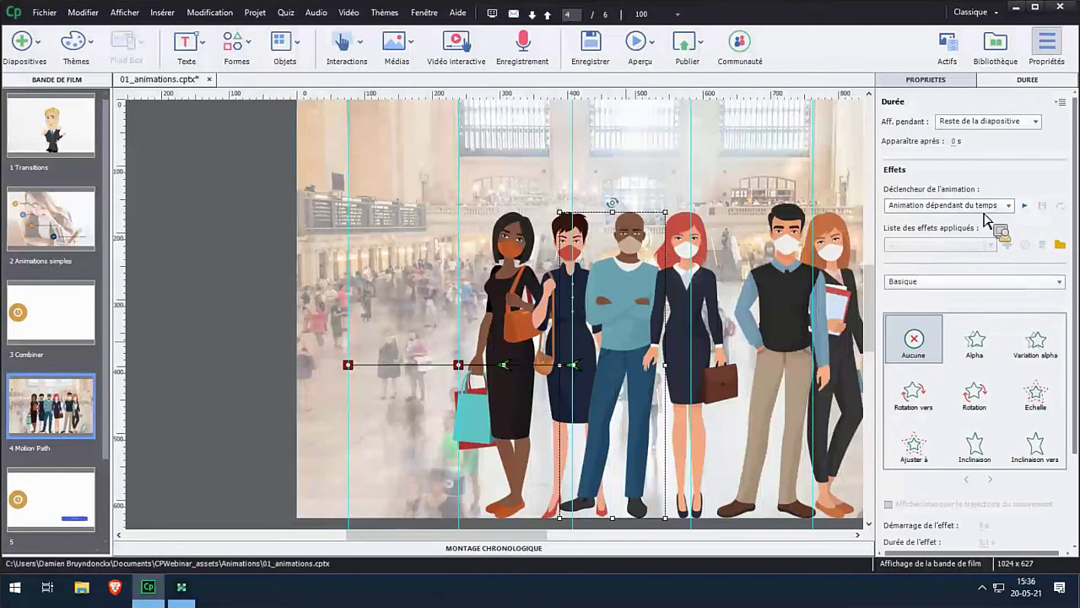
pyautogui.click(983, 281)
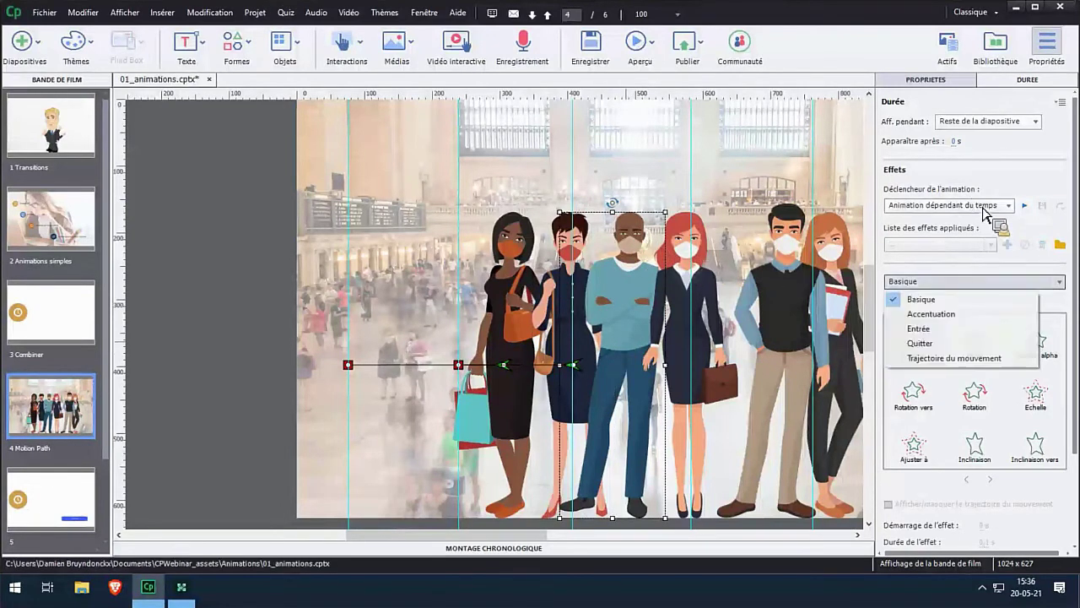
pyautogui.click(946, 360)
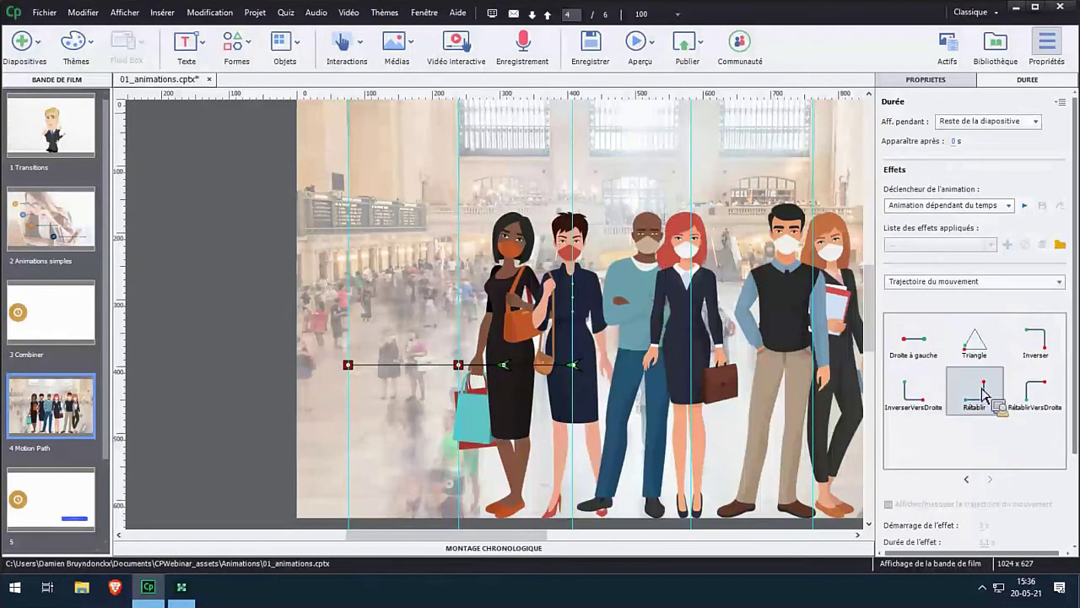
pyautogui.click(920, 348)
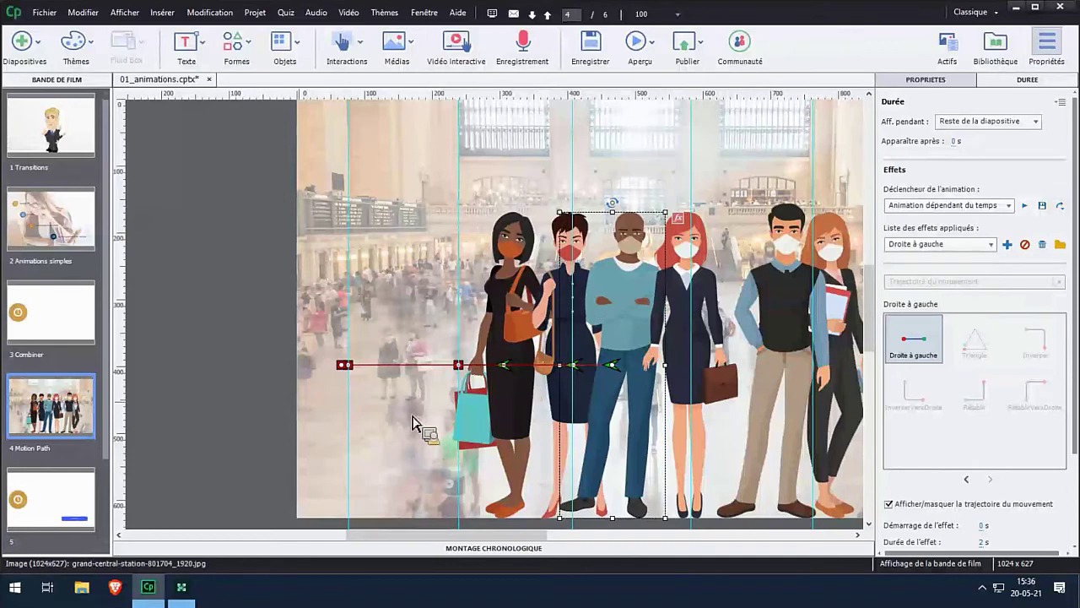
pyautogui.moveTo(345, 374); pyautogui.dragTo(570, 386)
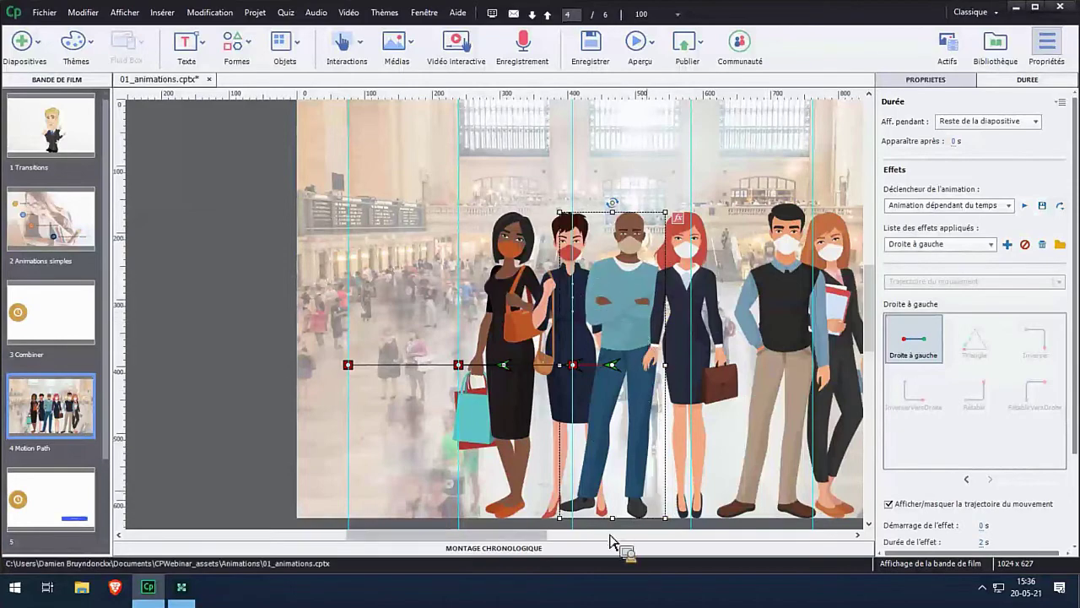
# Apply the Gauche à droite motion path to the woman holding documents and move its end point onto the sixth vertical guide.
pyautogui.hscroll(5, 591, 547)
pyautogui.hscroll(3, 582, 552)
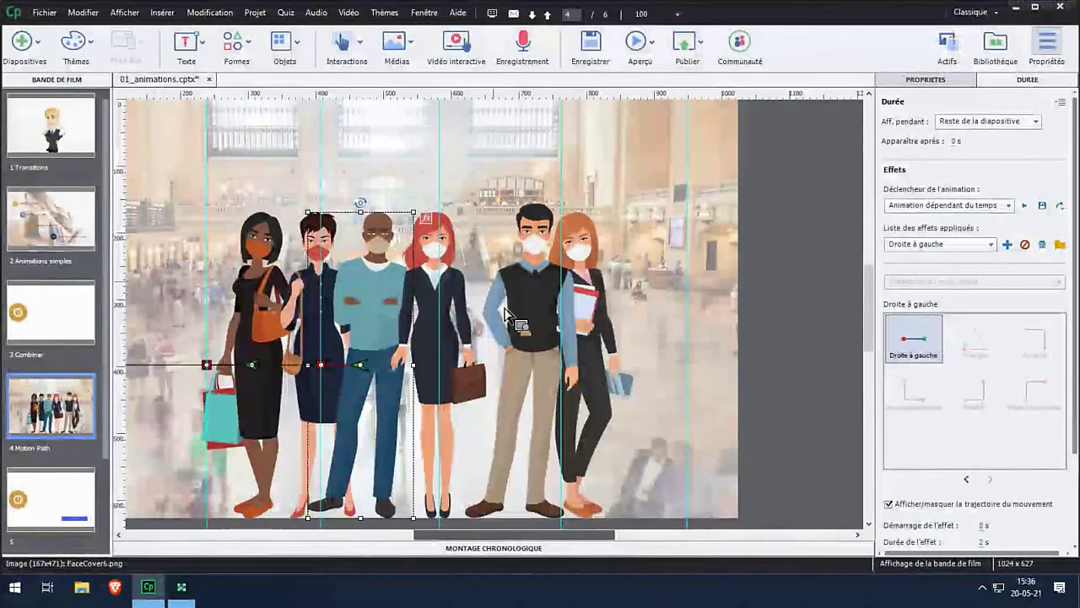
pyautogui.click(595, 305)
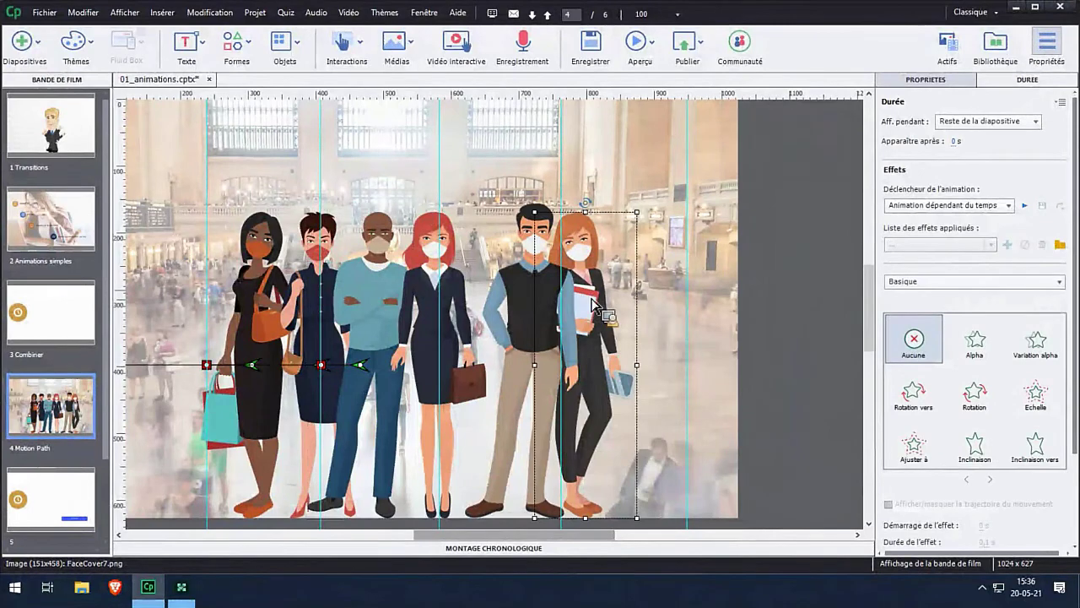
pyautogui.click(979, 281)
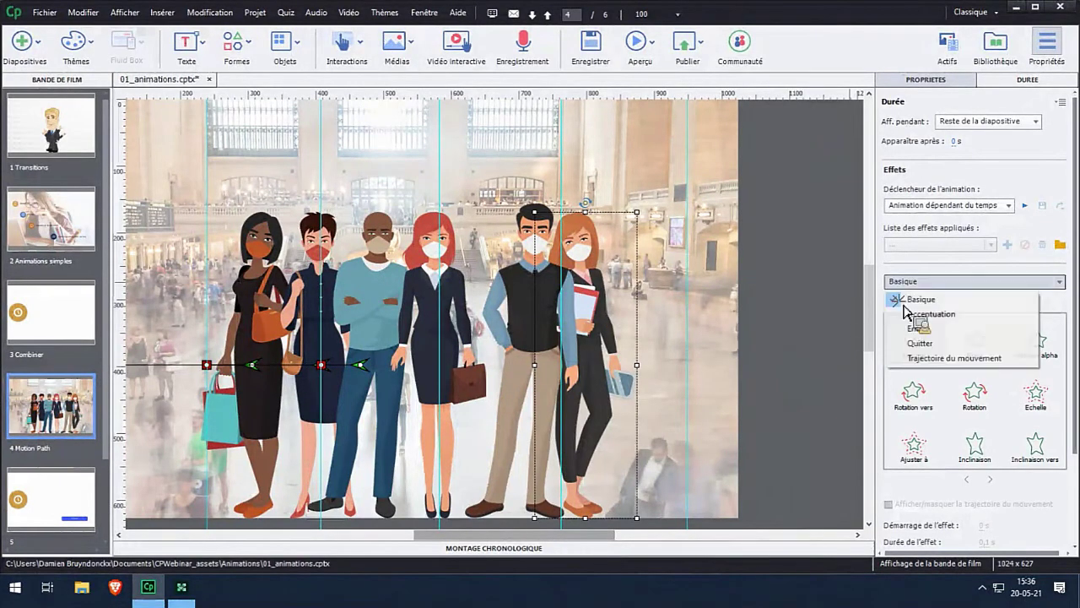
pyautogui.click(899, 356)
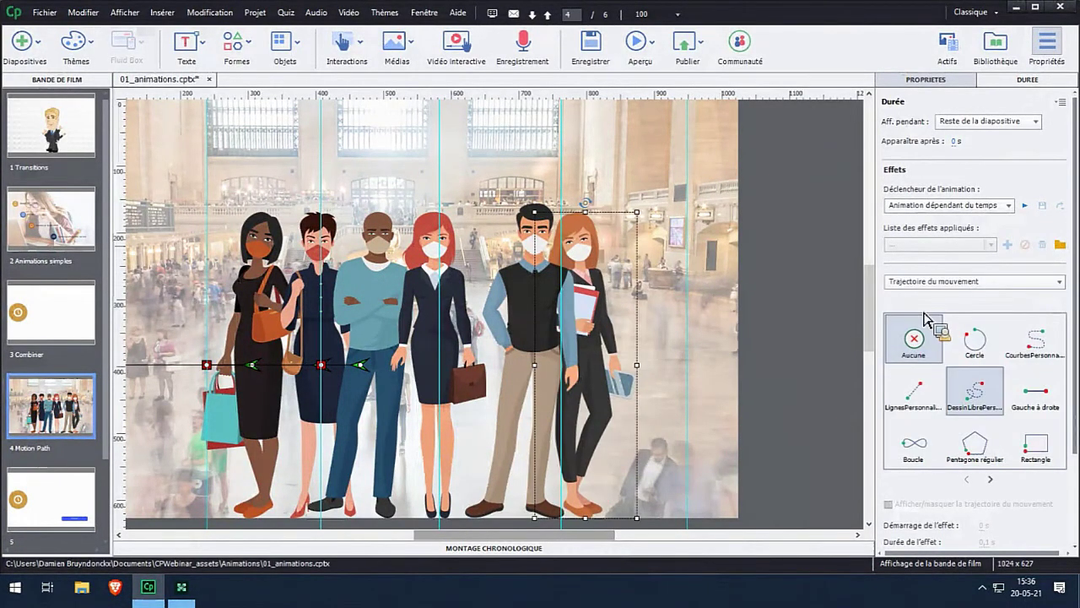
pyautogui.click(1046, 405)
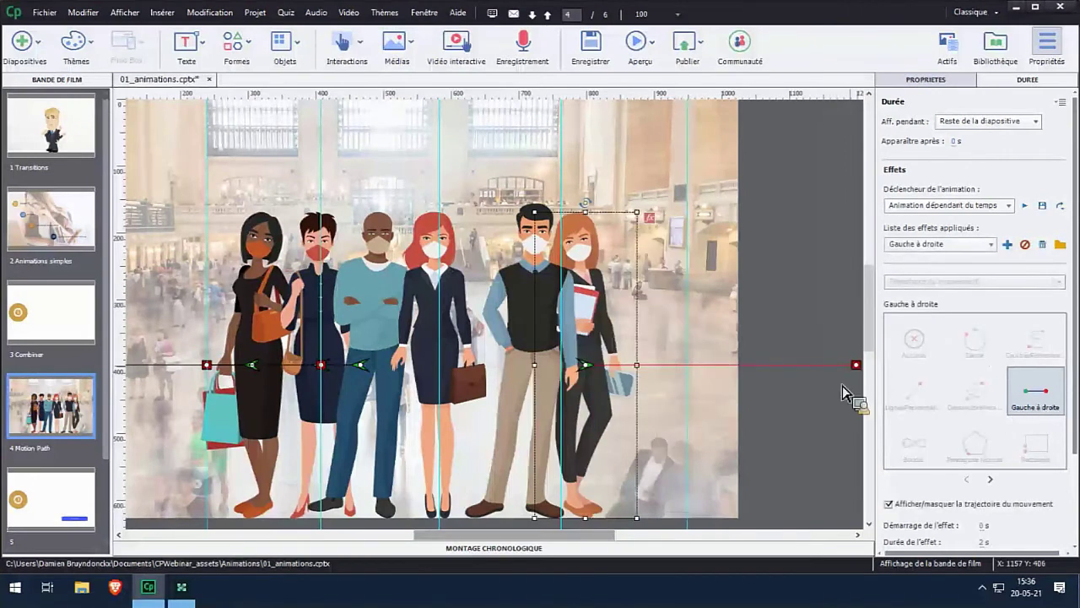
pyautogui.moveTo(858, 377); pyautogui.dragTo(705, 382)
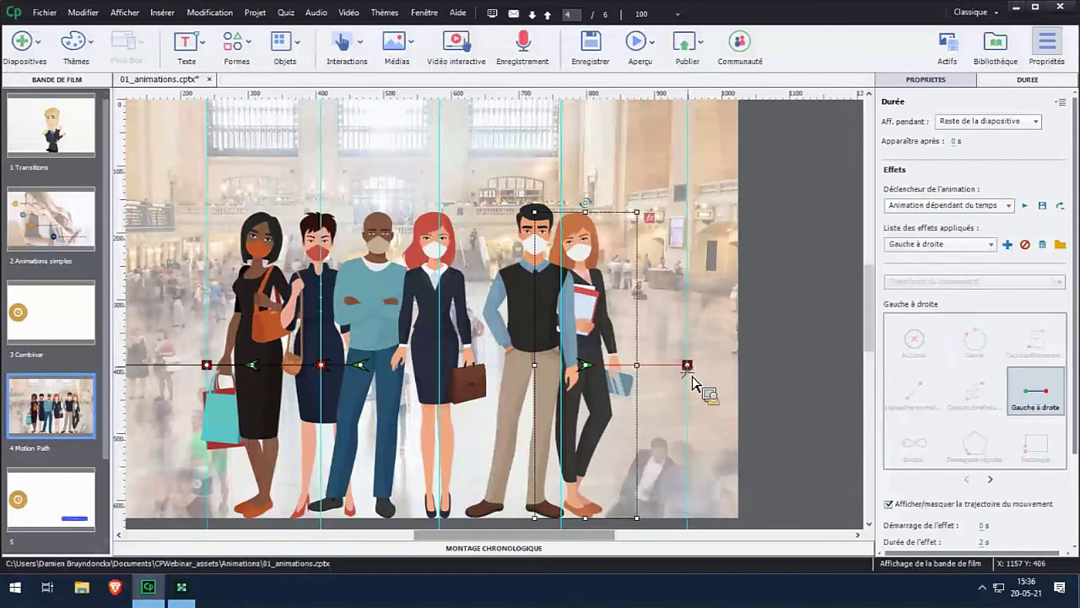
# Apply the Gauche à droite motion path to the man in the black vest and move its end point onto the fifth vertical guide.
pyautogui.click(550, 301)
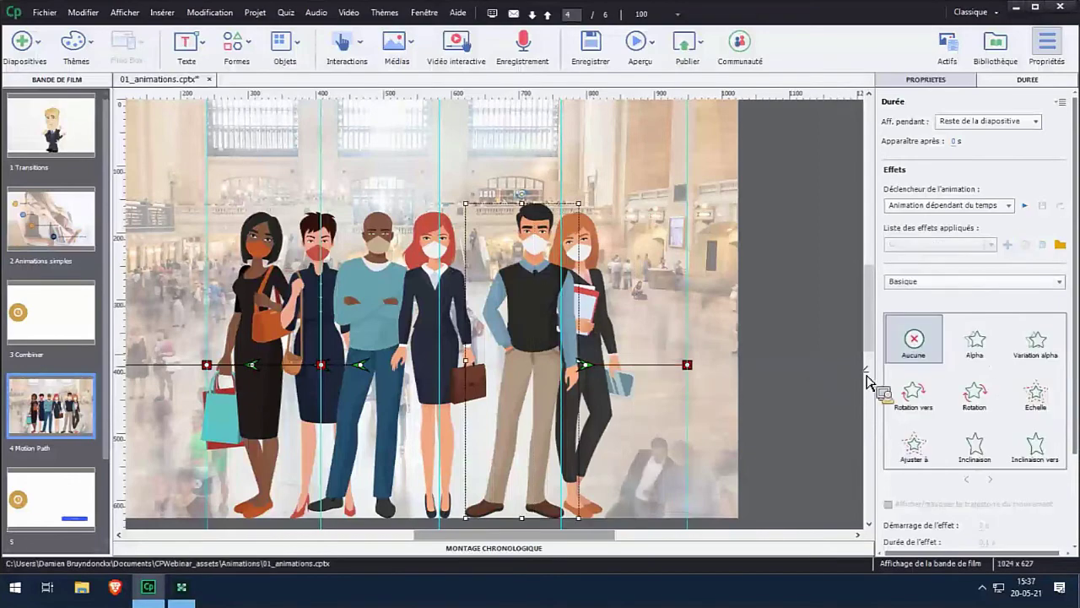
pyautogui.click(1025, 283)
pyautogui.click(965, 357)
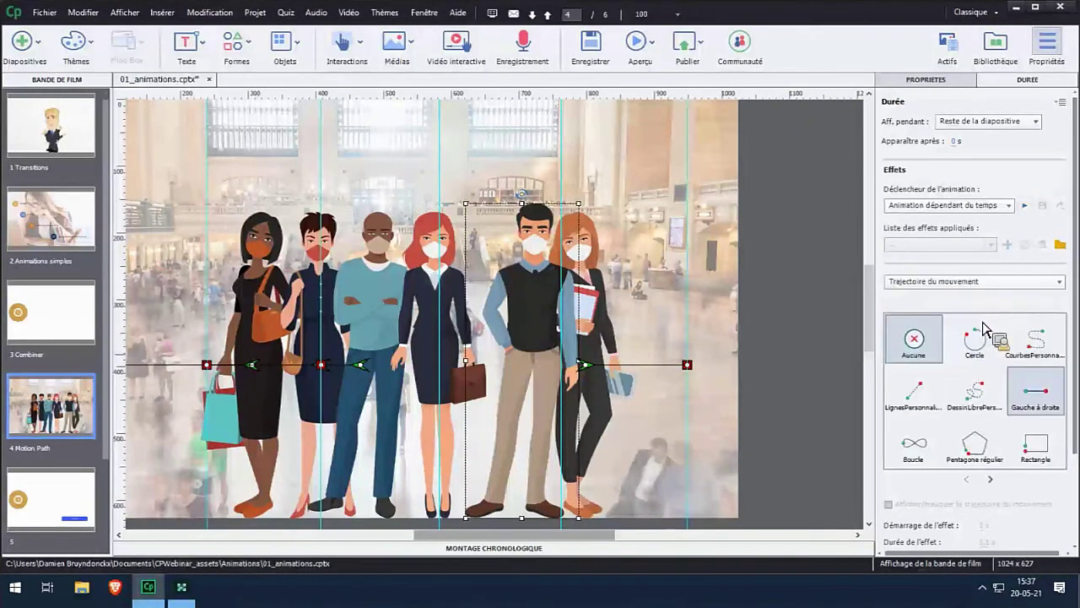
pyautogui.click(1036, 394)
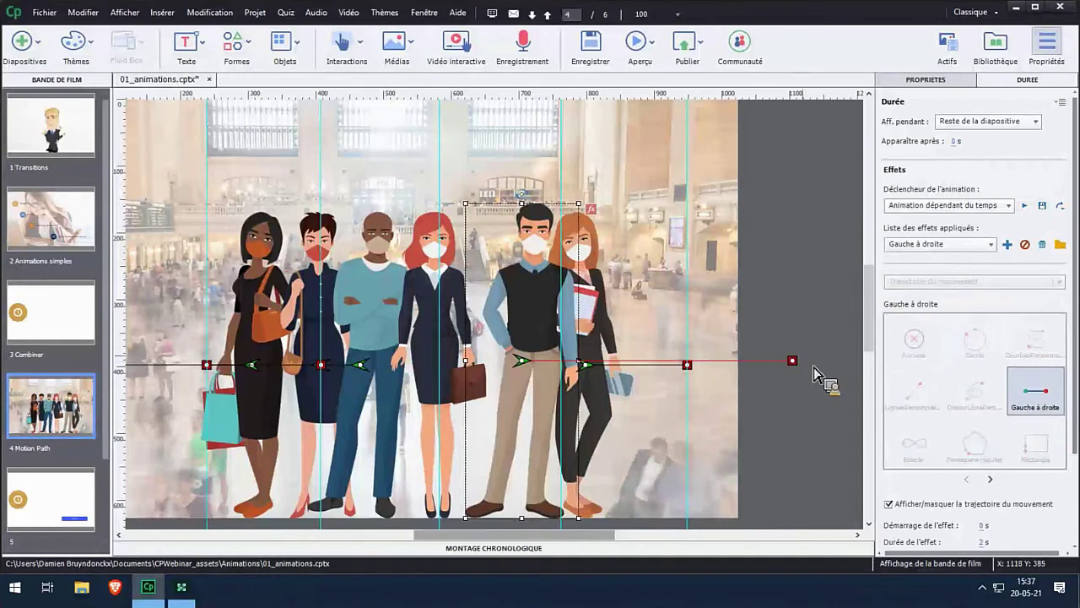
pyautogui.moveTo(792, 360); pyautogui.dragTo(582, 369)
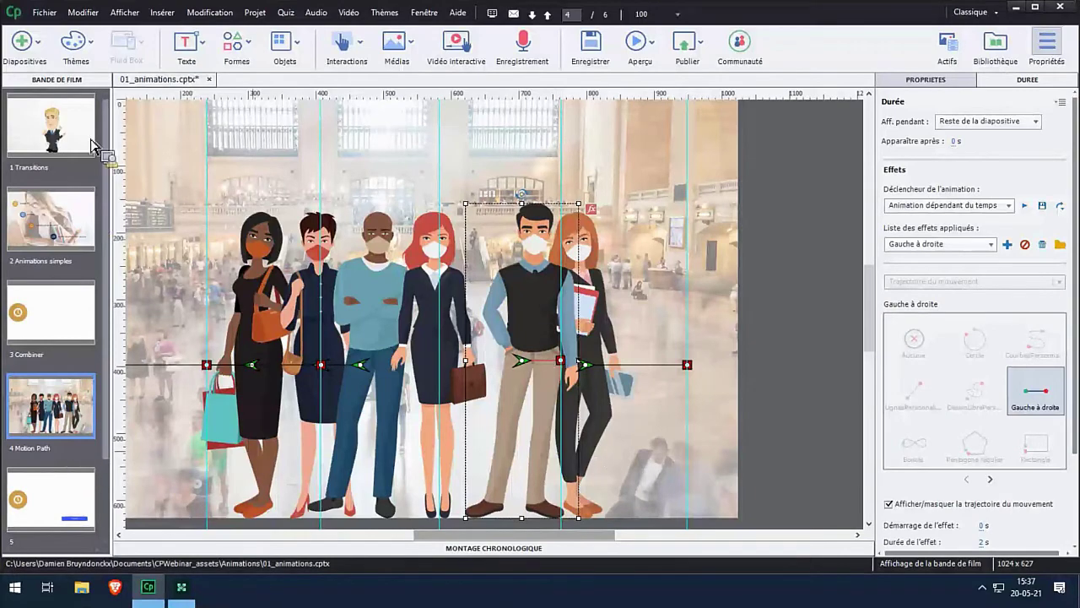
# In the timeline, extend the slide to 4.1 s and shift One_12's Droite à gauche effect to start at 1 s.
pyautogui.click(469, 548)
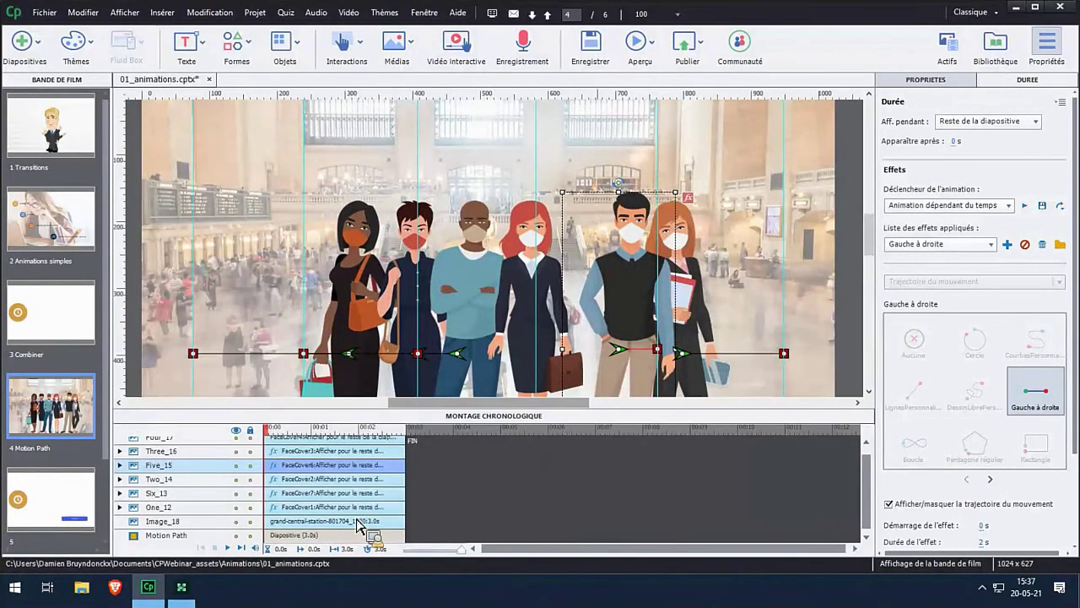
pyautogui.click(309, 507)
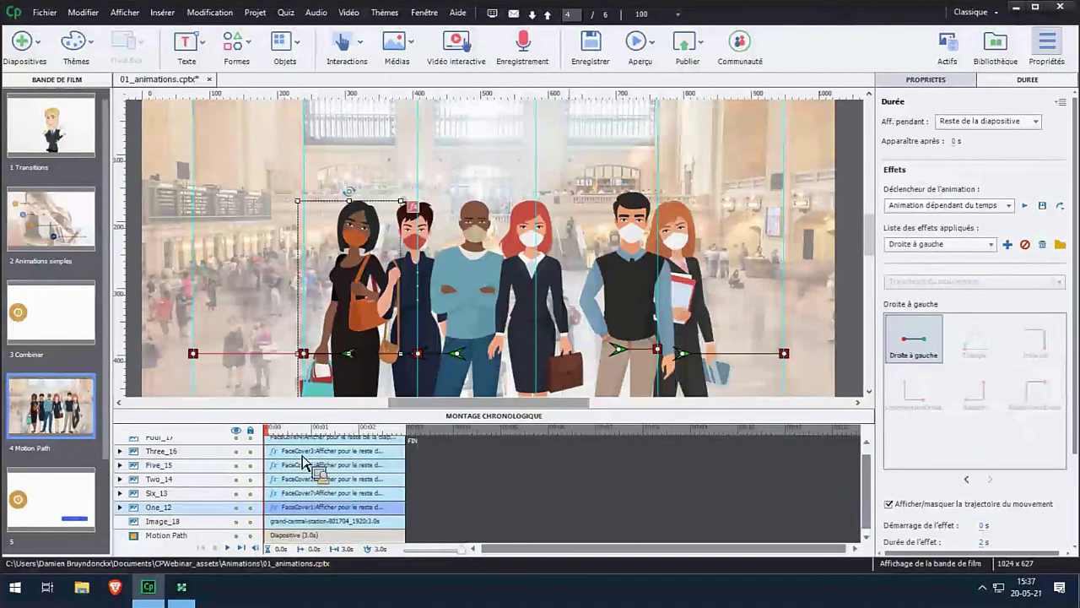
pyautogui.moveTo(309, 505); pyautogui.dragTo(361, 535)
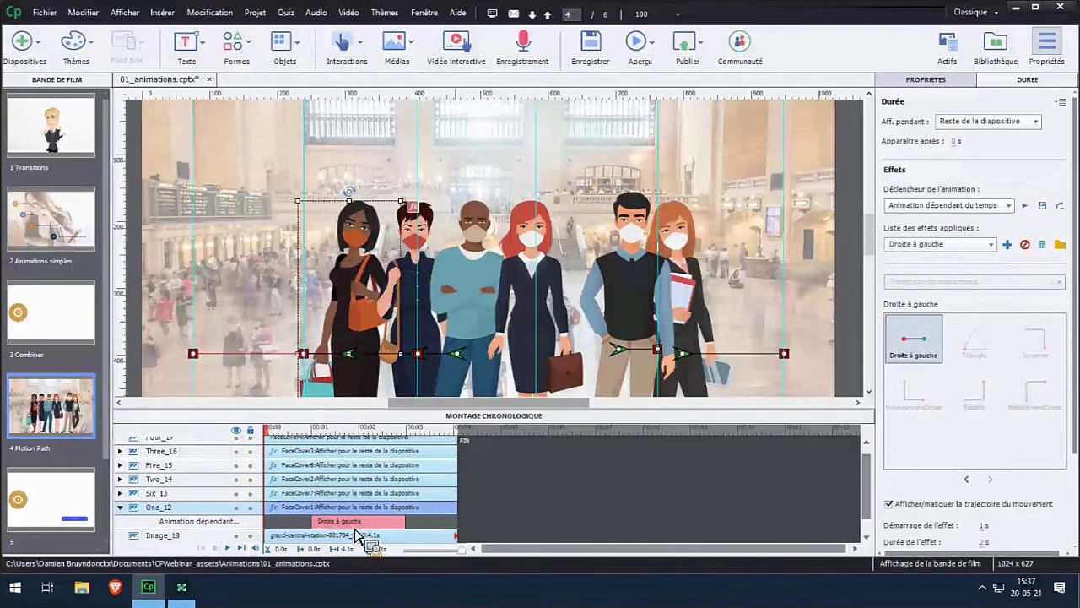
# Shift the motion path effects of Six_13, Two_14 and Five_15 in the timeline so each starts at 1 s.
pyautogui.click(120, 493)
pyautogui.moveTo(278, 507); pyautogui.dragTo(326, 507)
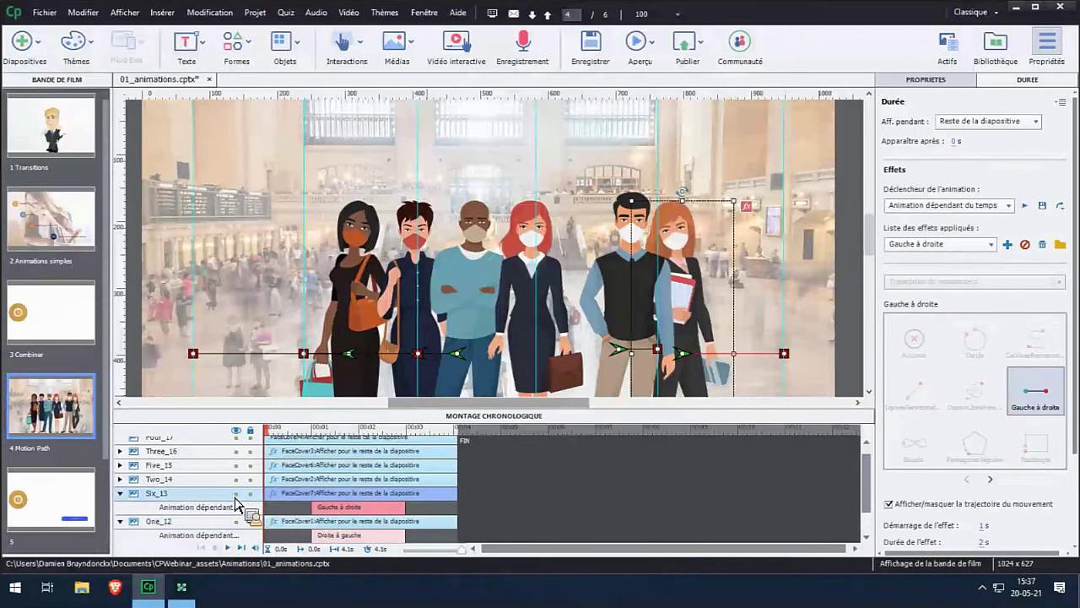
pyautogui.click(243, 500)
pyautogui.moveTo(246, 505); pyautogui.dragTo(793, 396)
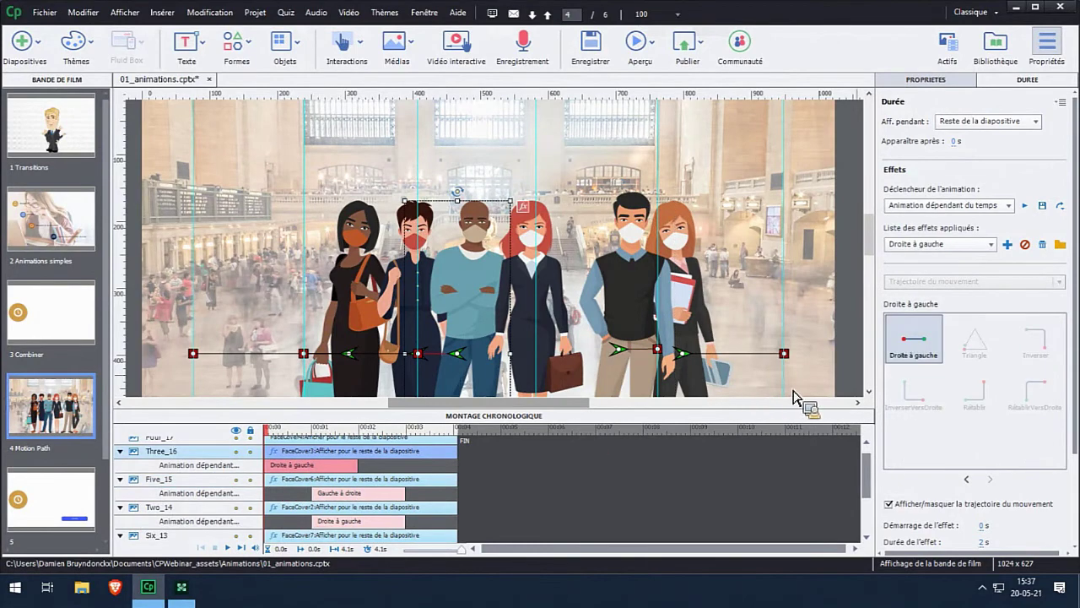
# Set the start of Three_16's Droite à gauche effect to 1 s.
pyautogui.scroll(-2, 911, 372)
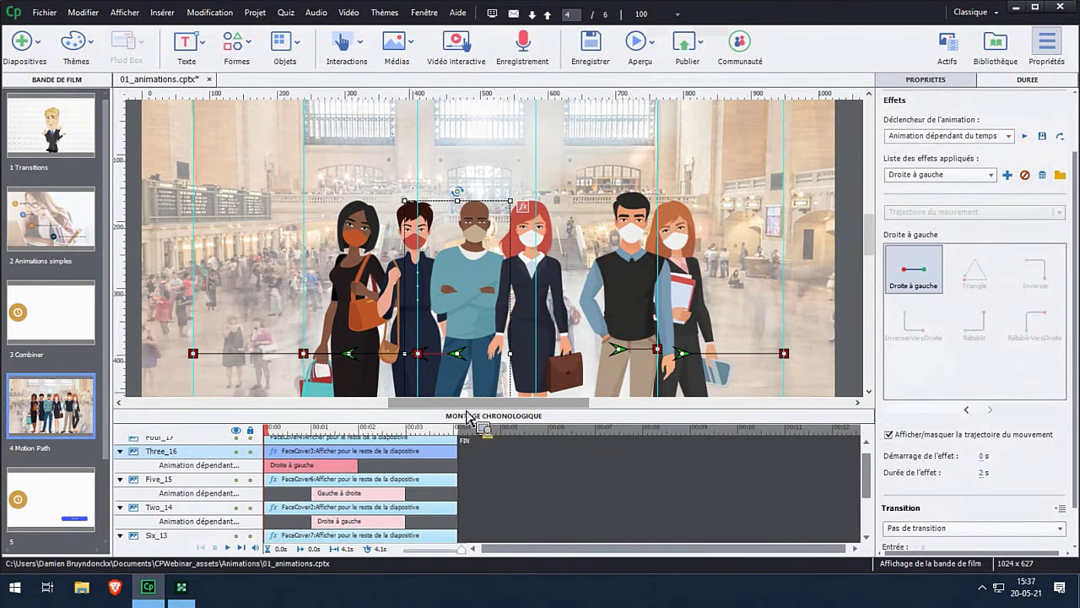
pyautogui.click(984, 457)
pyautogui.write('1')
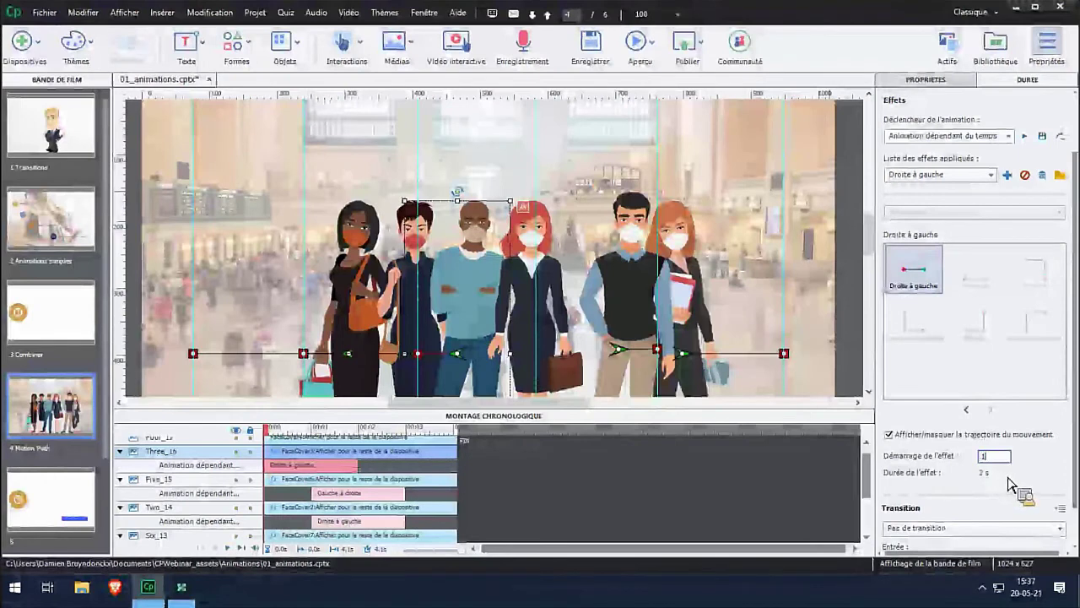
pyautogui.press('Return')
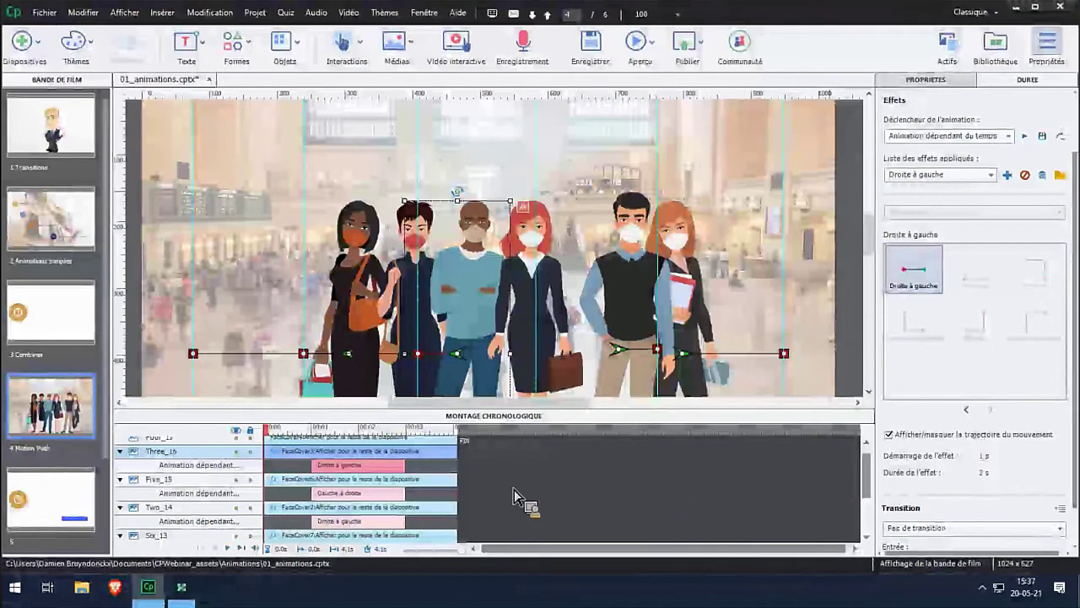
pyautogui.scroll(1, 869, 481)
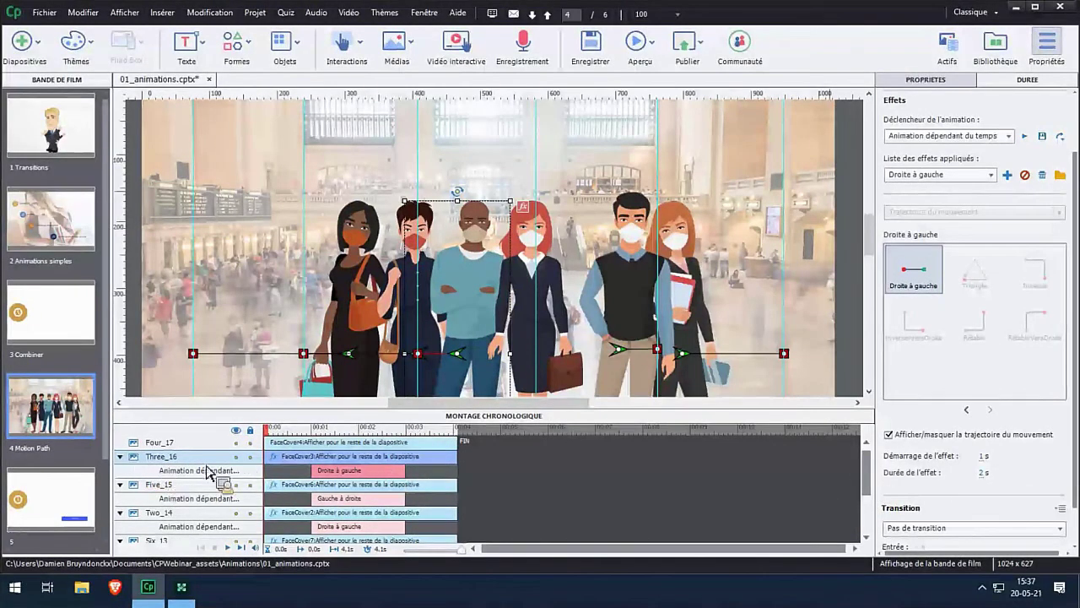
pyautogui.moveTo(325, 519); pyautogui.dragTo(353, 537)
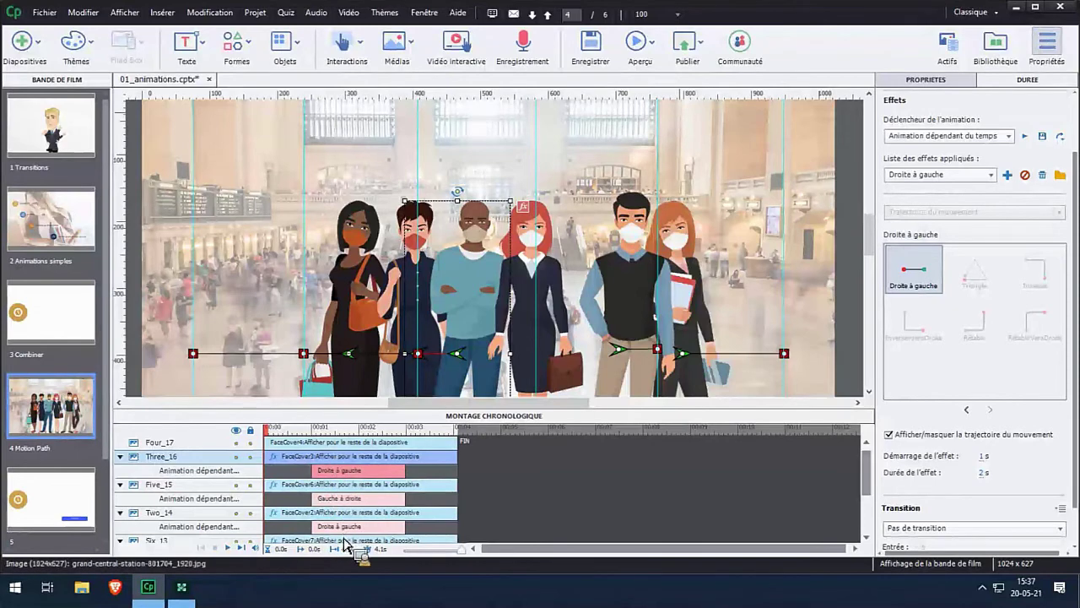
# Preview the project as HTML5 in the browser, play it while skipping forward through the slides, and close the preview.
pyautogui.click(639, 41)
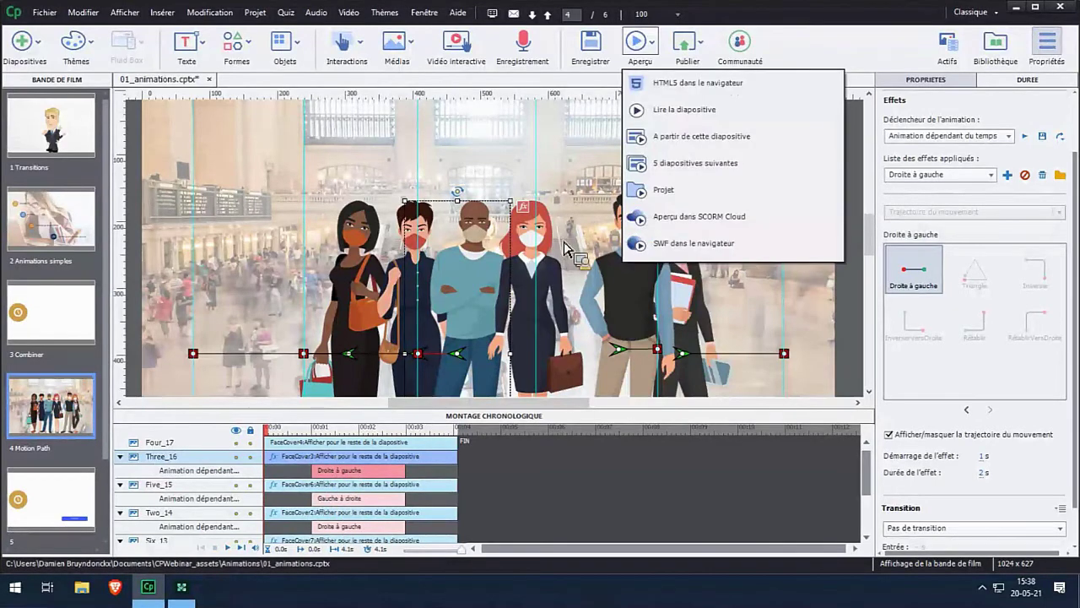
pyautogui.click(695, 84)
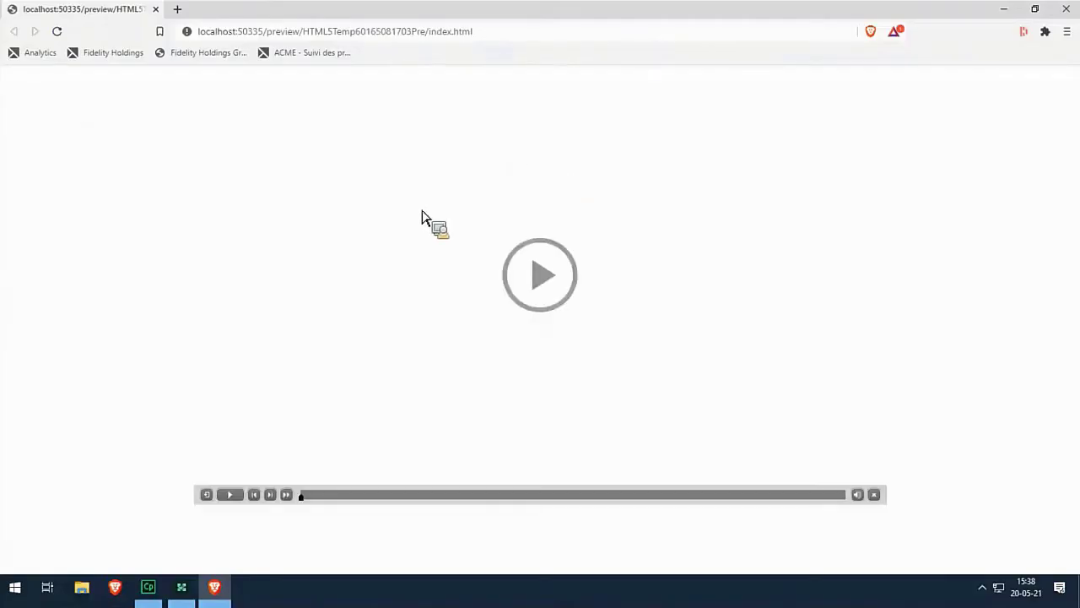
pyautogui.click(544, 291)
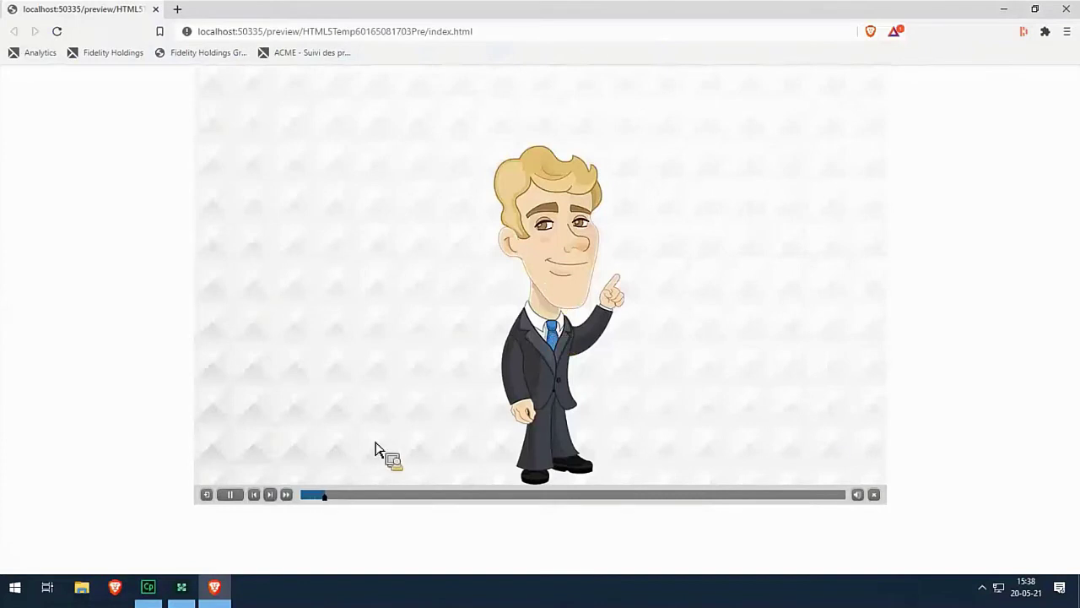
pyautogui.click(270, 496)
pyautogui.click(272, 499)
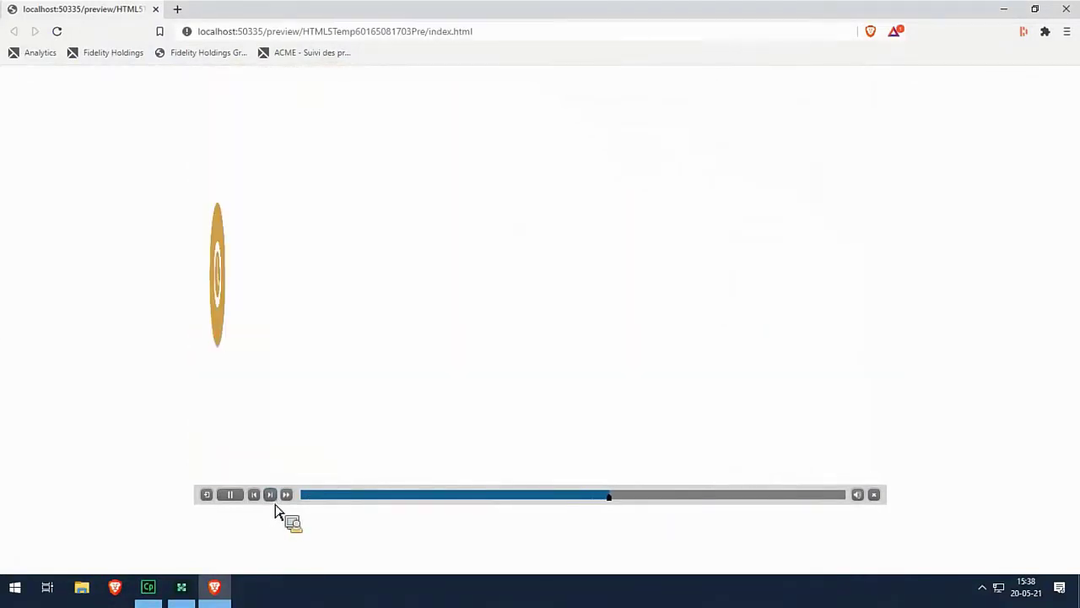
pyautogui.click(273, 501)
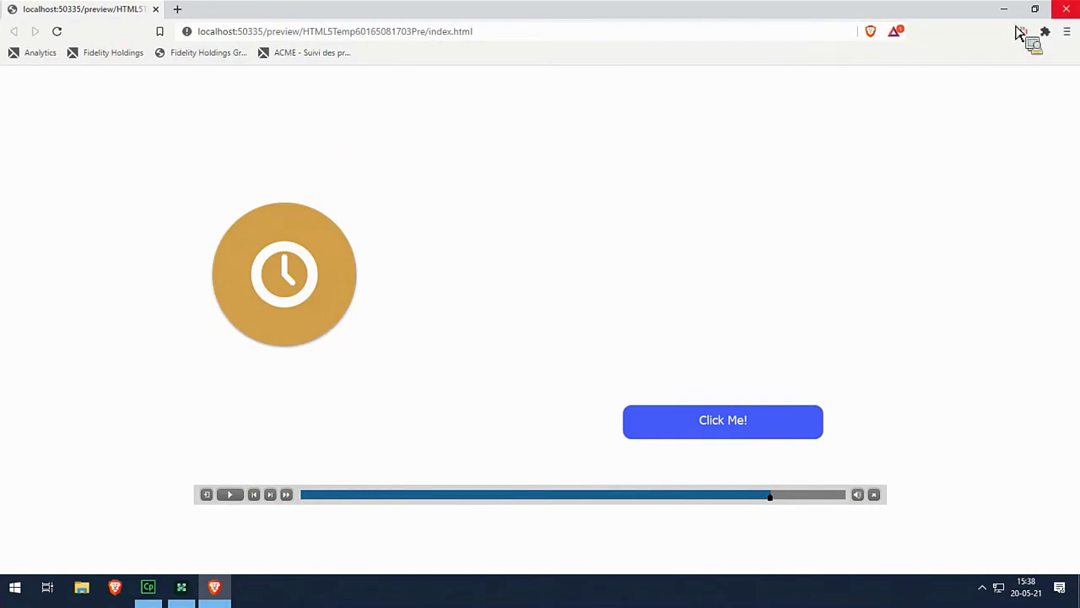
pyautogui.click(1066, 8)
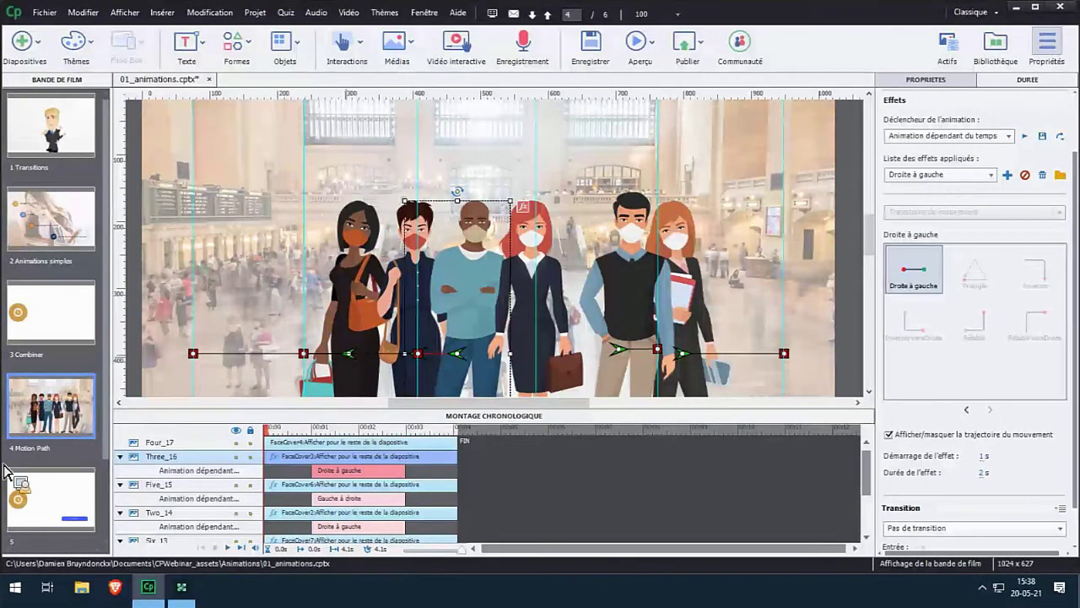
pyautogui.moveTo(4, 471); pyautogui.dragTo(314, 447)
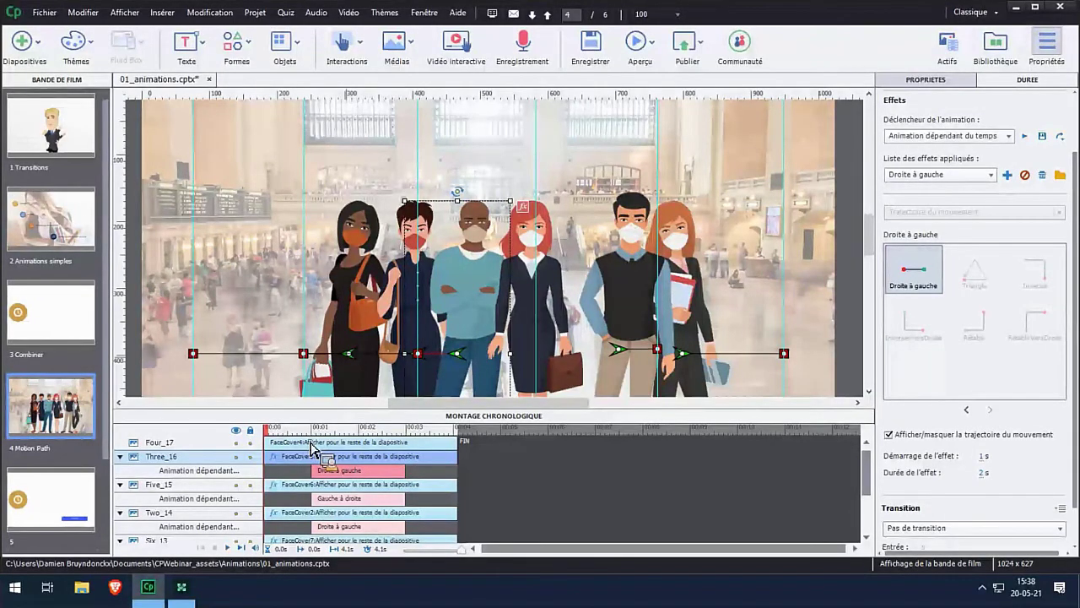
pyautogui.moveTo(312, 446); pyautogui.dragTo(365, 428)
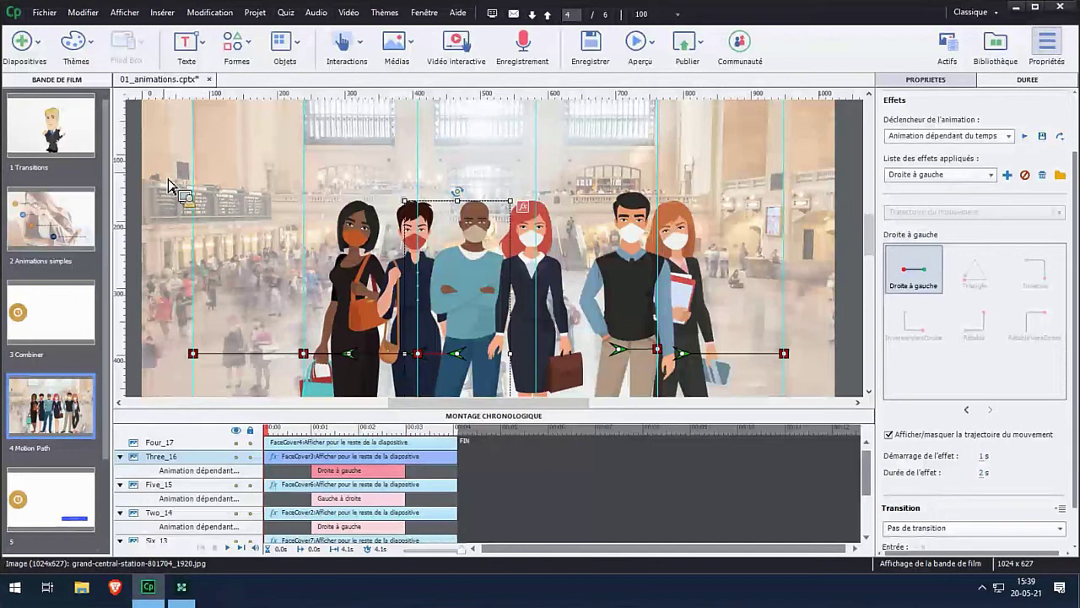
# Collapse the effect rows of Three_16, Five_15, Two_14, Six_13 and One_12 in the timeline and reduce the timeline's height.
pyautogui.click(119, 456)
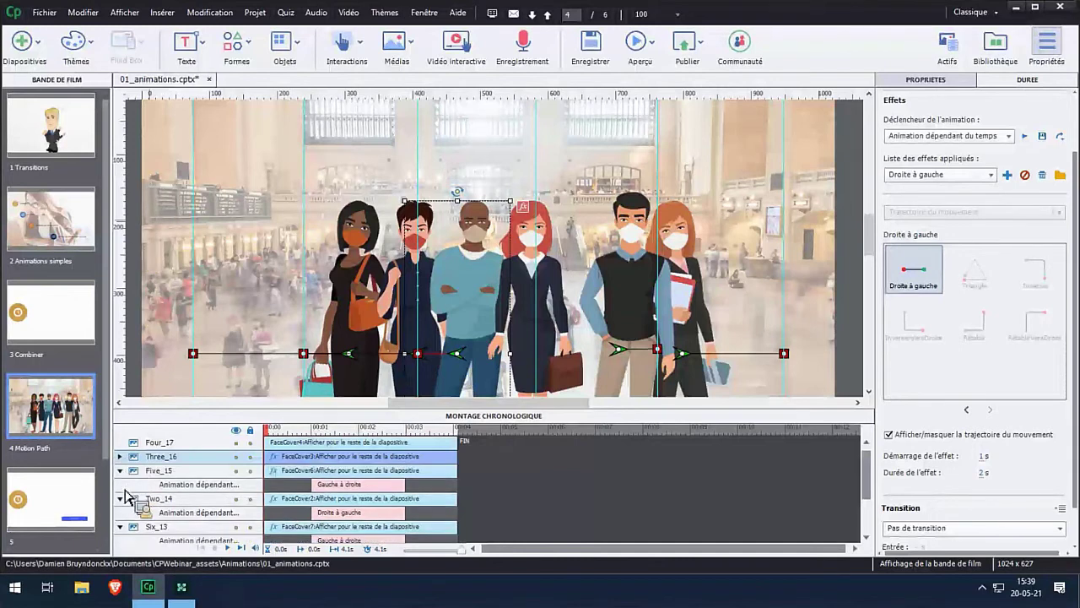
pyautogui.click(119, 470)
pyautogui.click(119, 484)
pyautogui.click(119, 498)
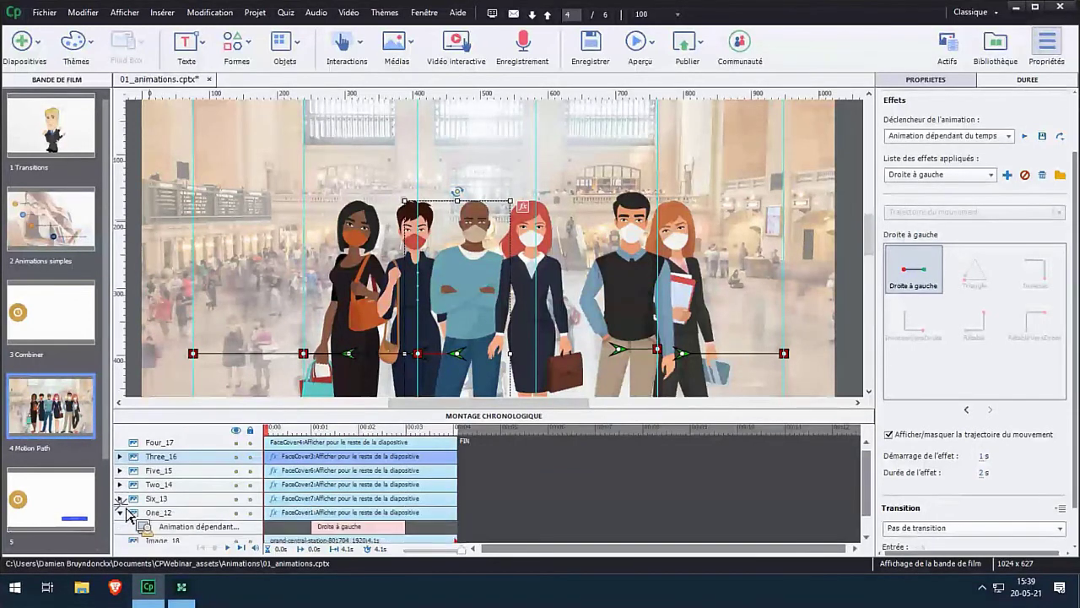
pyautogui.click(119, 512)
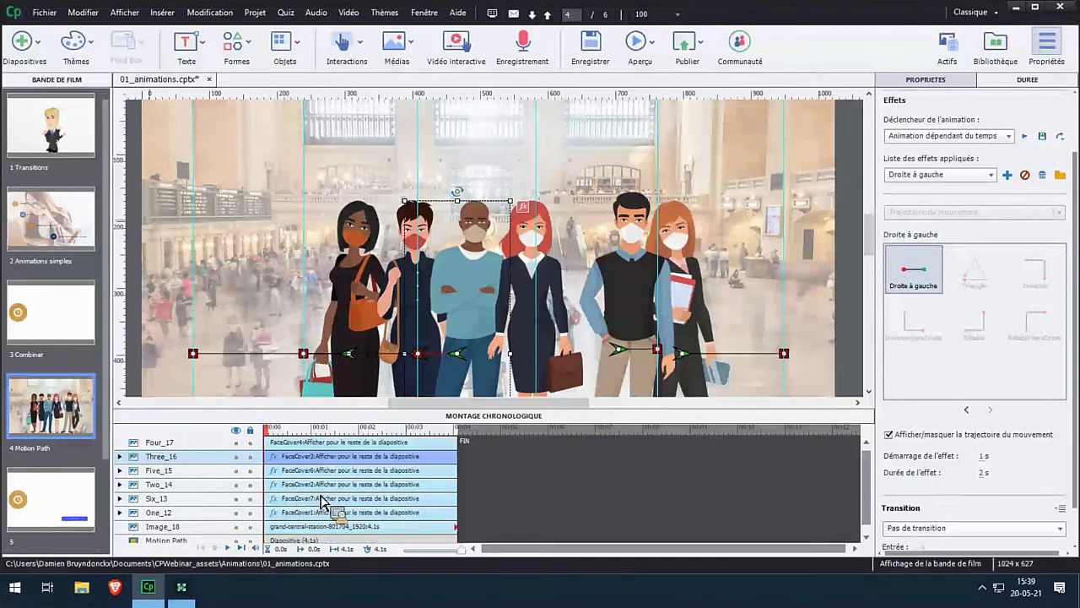
pyautogui.moveTo(431, 417); pyautogui.dragTo(433, 446)
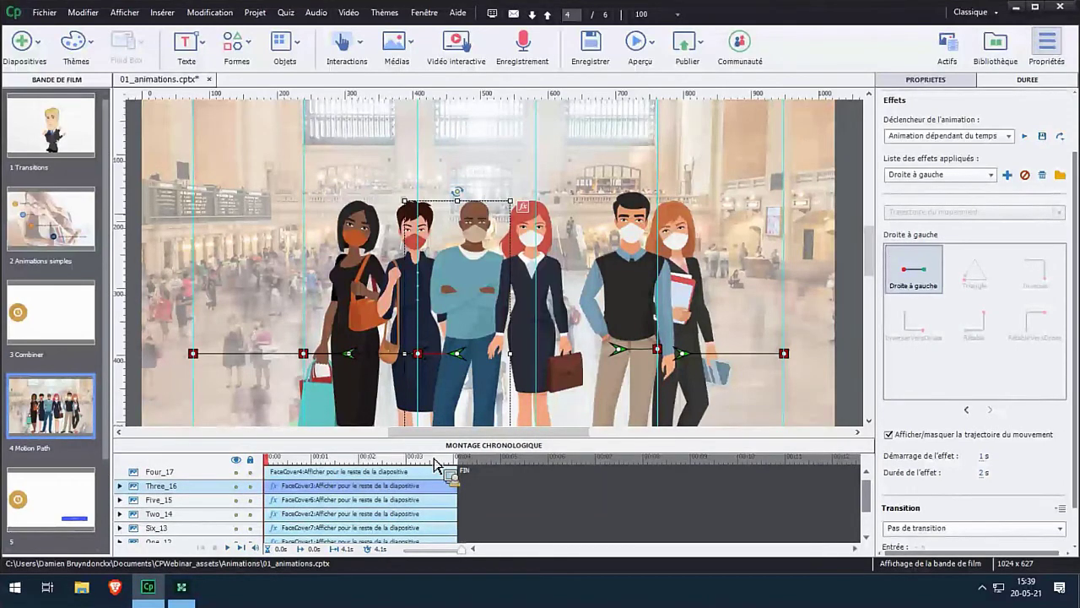
# Open slide 5 with the timeline collapsed and hide the rulers.
pyautogui.moveTo(436, 463); pyautogui.dragTo(404, 463)
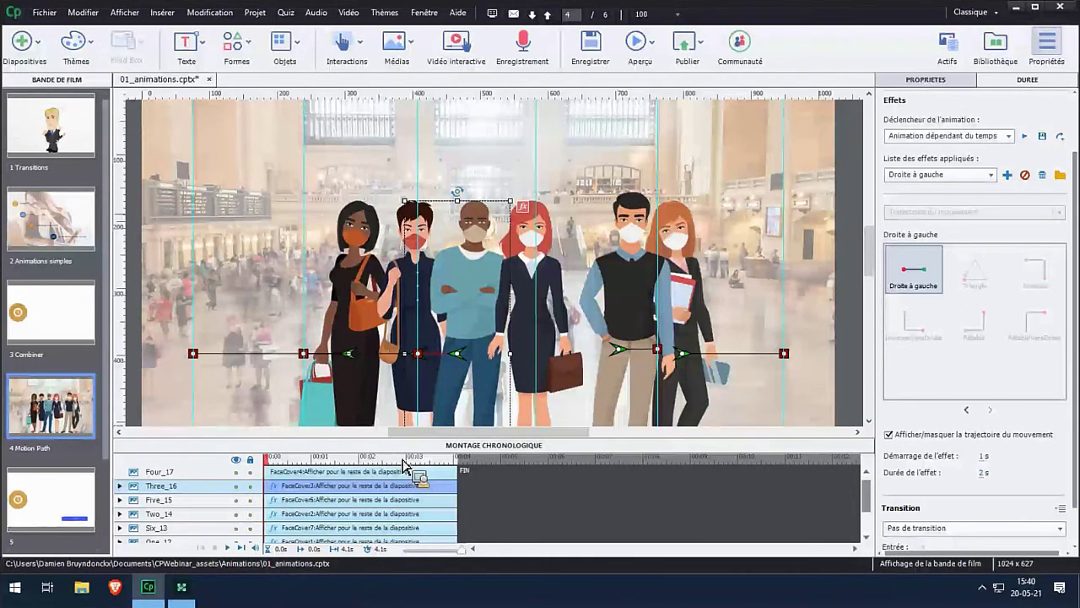
pyautogui.moveTo(404, 463); pyautogui.dragTo(210, 412)
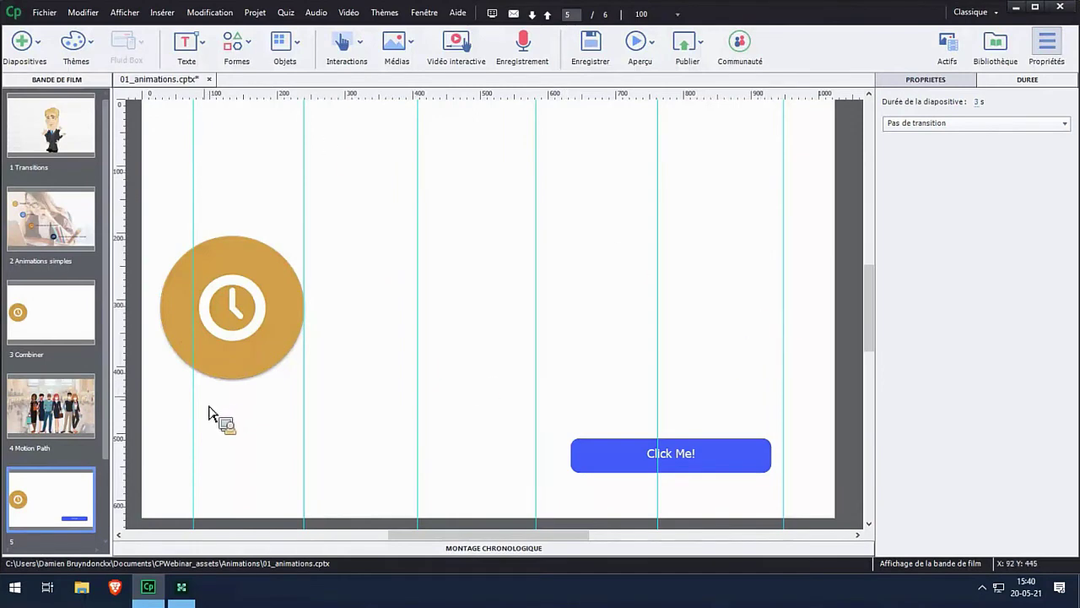
pyautogui.moveTo(209, 413); pyautogui.dragTo(268, 199)
pyautogui.click(124, 14)
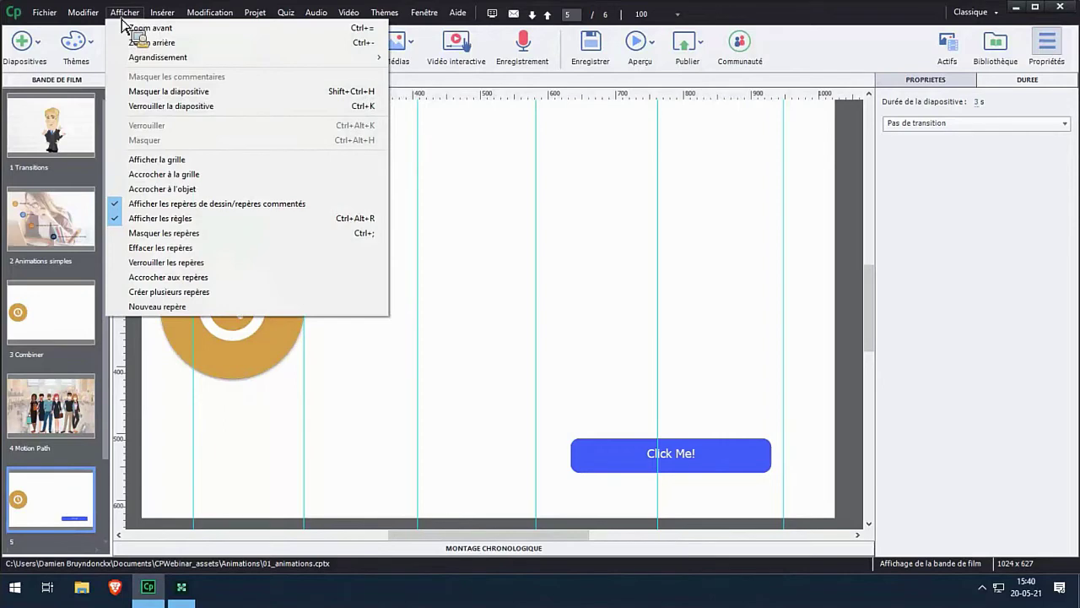
pyautogui.click(160, 217)
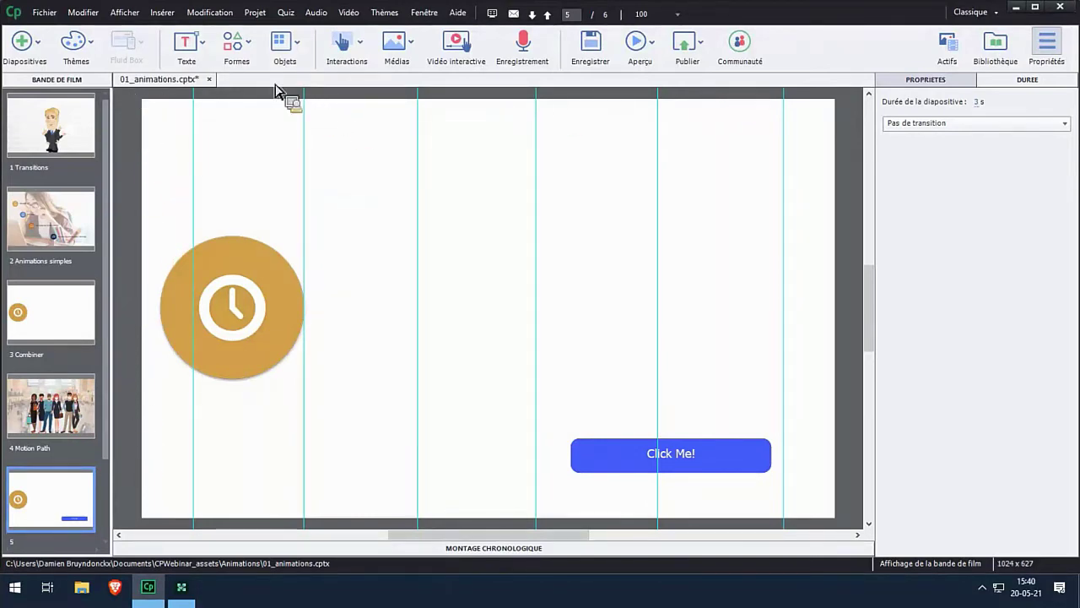
# Hide the ruler guides, and switch the drawing guides (repères de dessin/repères commentés) off and on again.
pyautogui.click(127, 12)
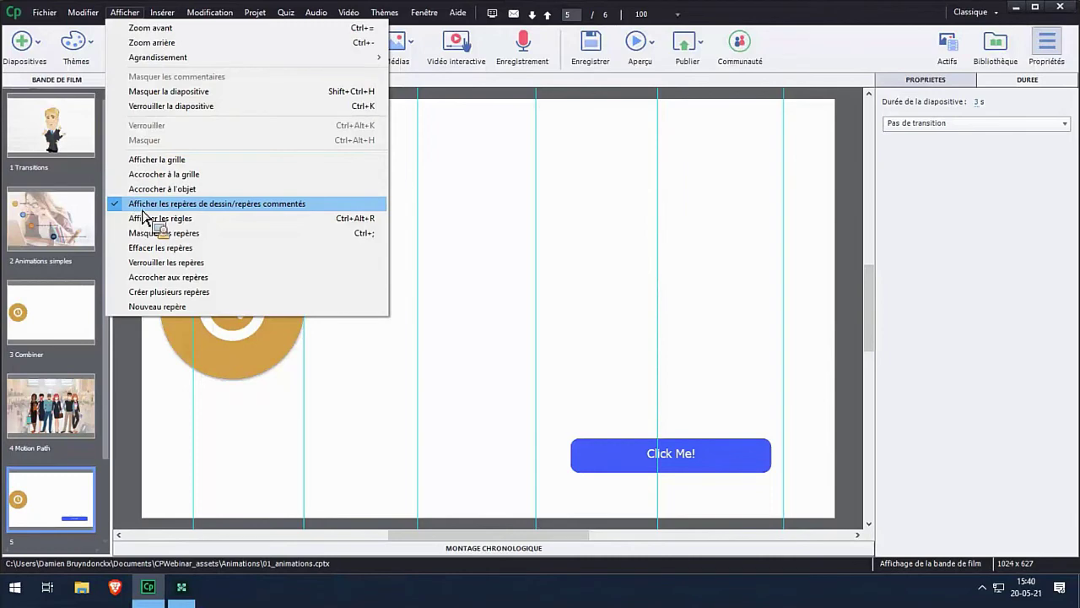
pyautogui.click(142, 206)
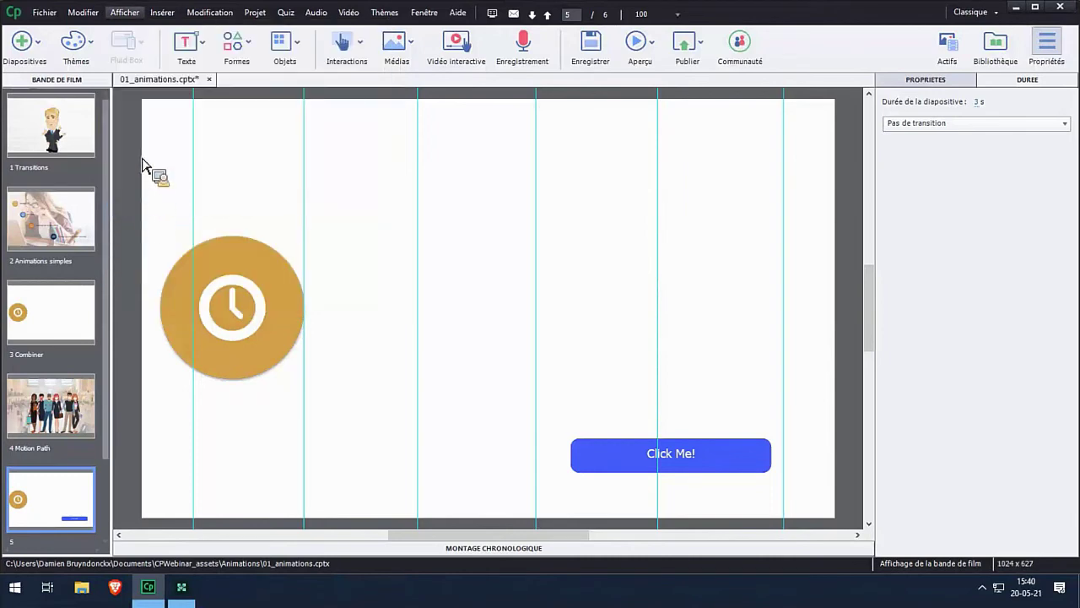
pyautogui.click(127, 12)
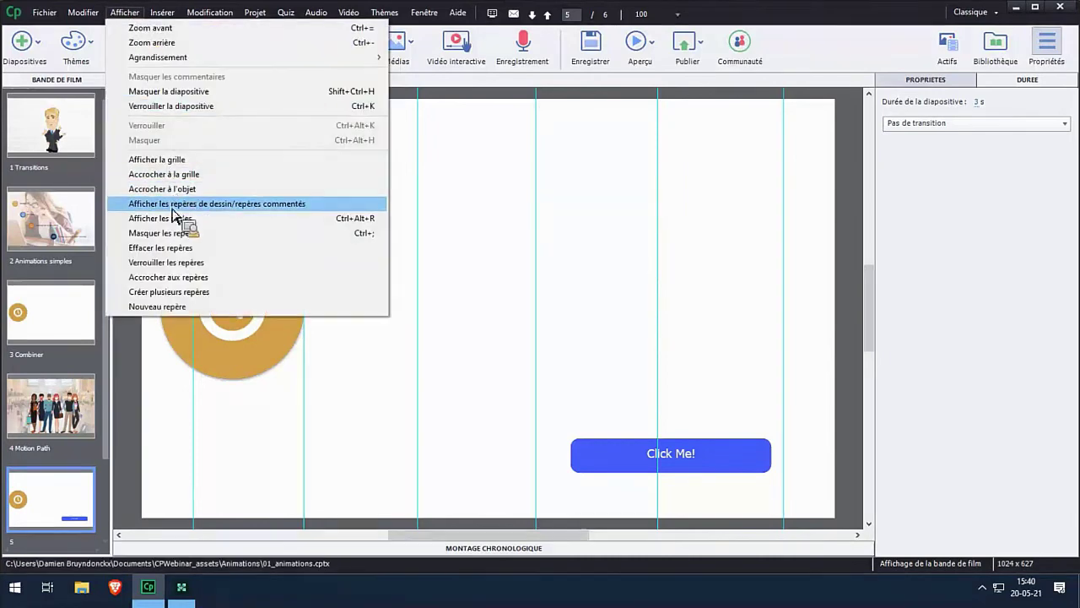
pyautogui.click(170, 239)
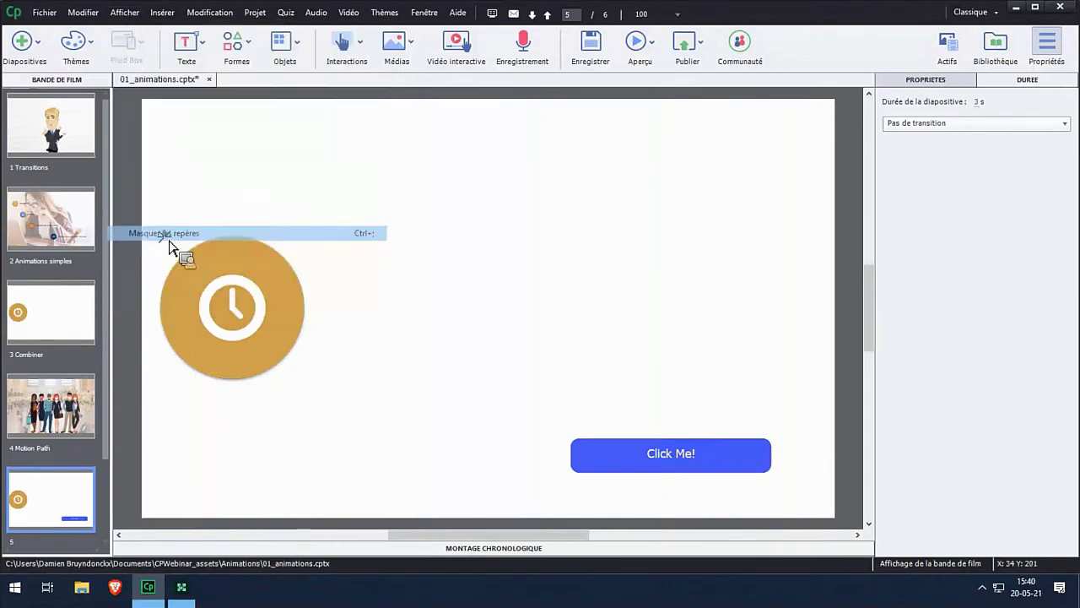
pyautogui.click(135, 12)
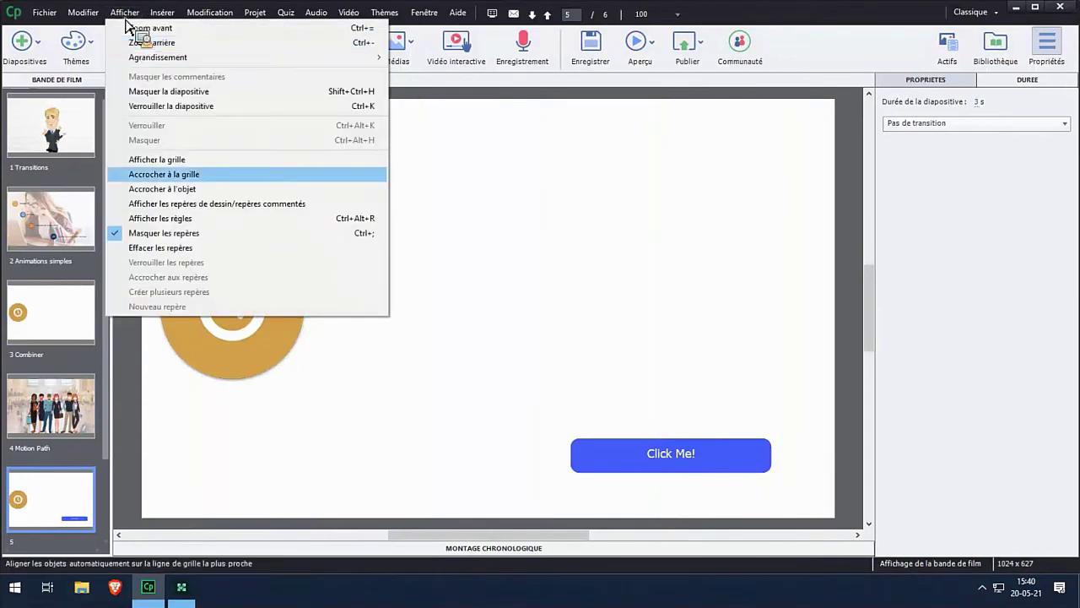
pyautogui.click(156, 209)
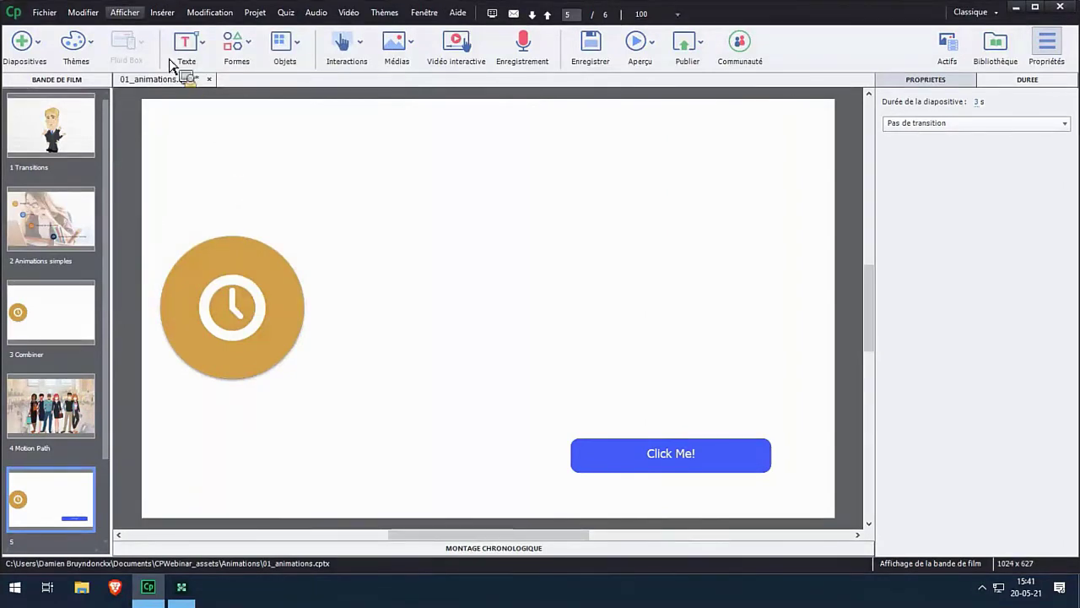
# Move the clock icon over above the Click Me! button to try the drawing guides, and bring it back slightly right of its original place.
pyautogui.click(125, 12)
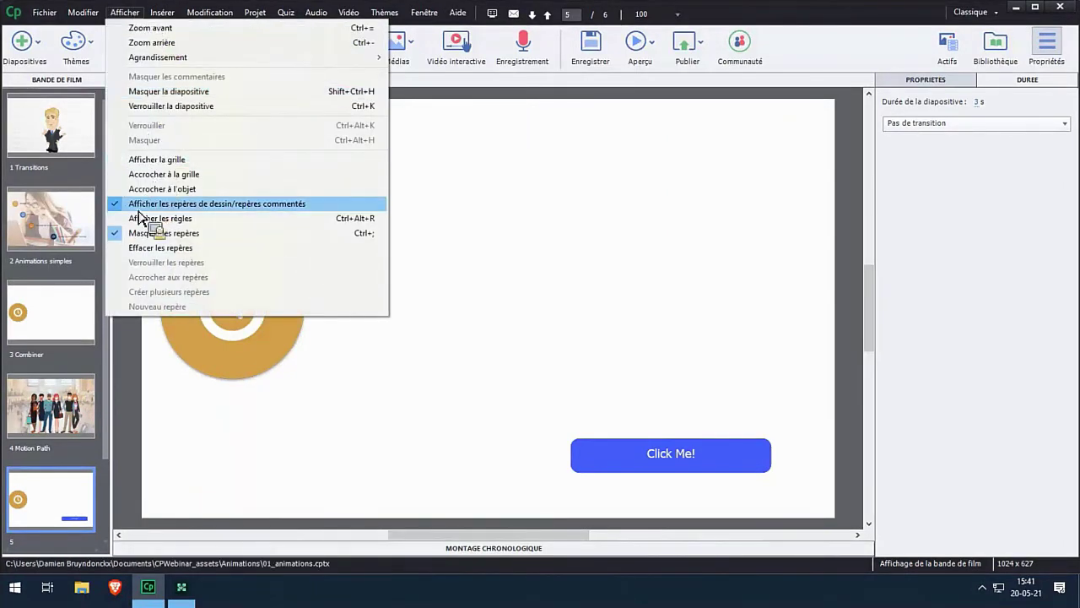
pyautogui.click(266, 216)
pyautogui.click(270, 244)
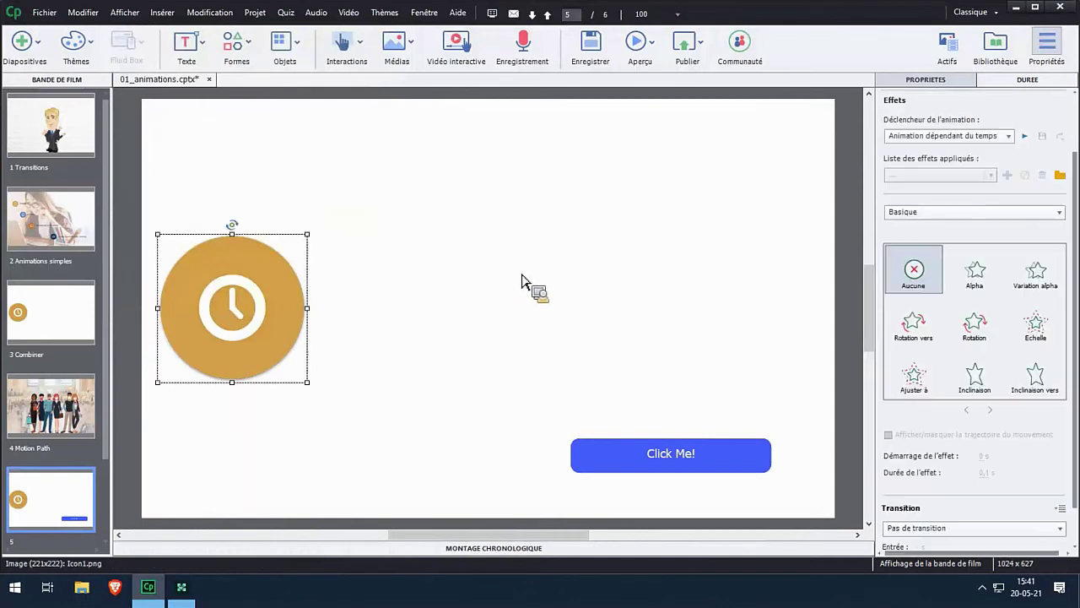
pyautogui.moveTo(306, 330); pyautogui.dragTo(647, 334)
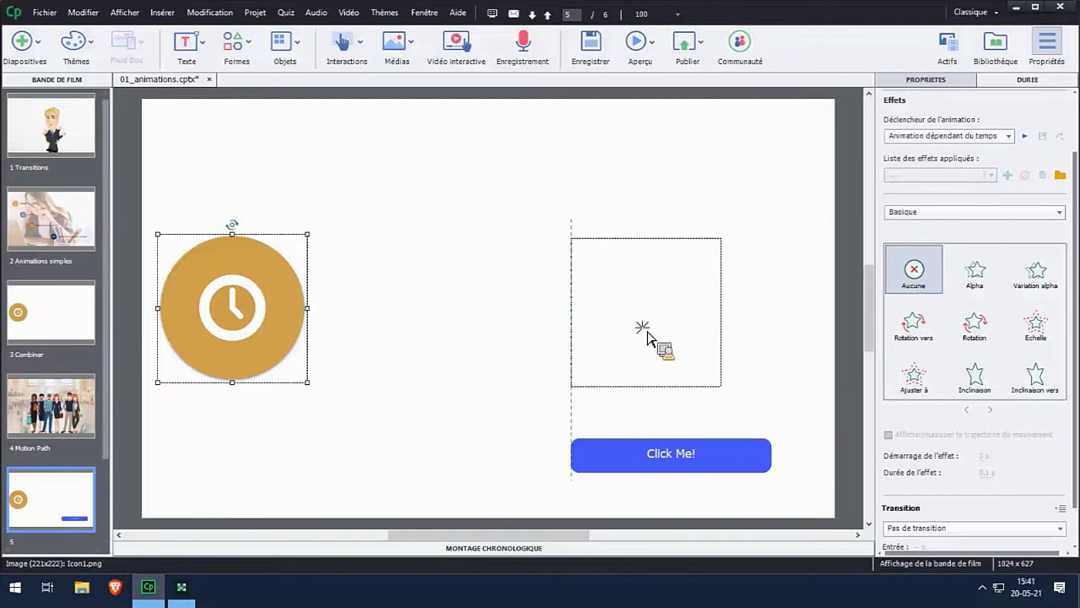
pyautogui.moveTo(647, 333); pyautogui.dragTo(699, 339)
pyautogui.moveTo(685, 281); pyautogui.dragTo(319, 256)
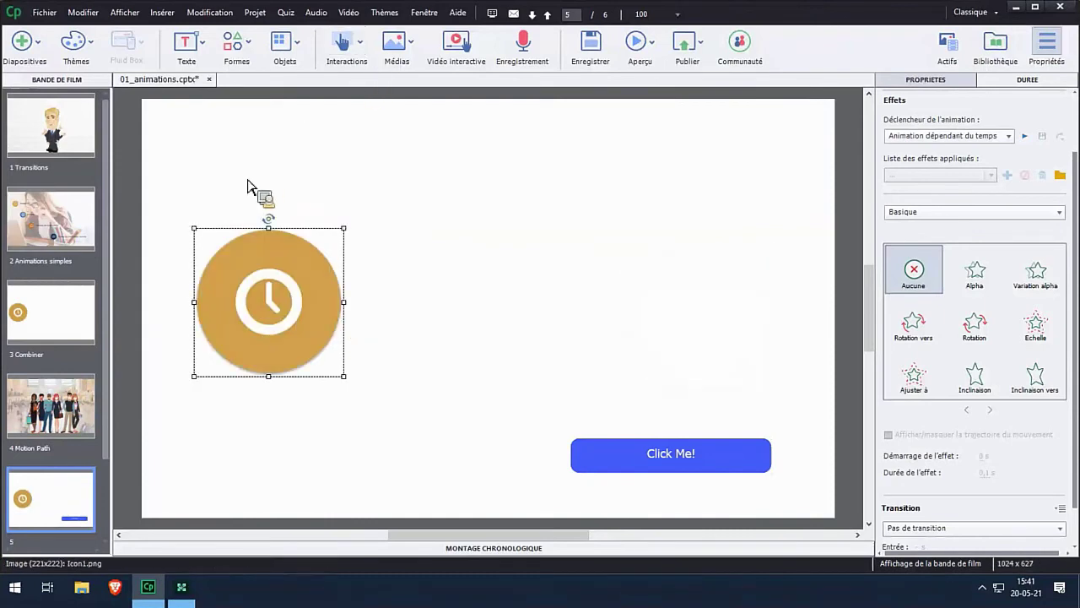
# Turn off the drawing guides and shift the clock icon slightly without alignment aids.
pyautogui.click(134, 14)
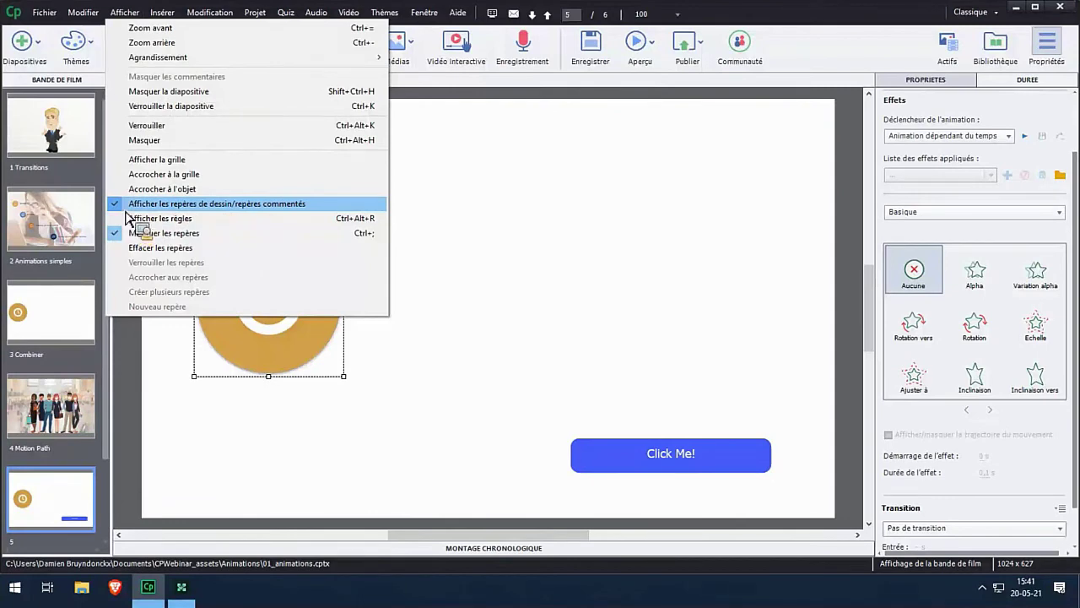
pyautogui.click(148, 205)
pyautogui.moveTo(114, 188); pyautogui.dragTo(257, 314)
pyautogui.click(125, 11)
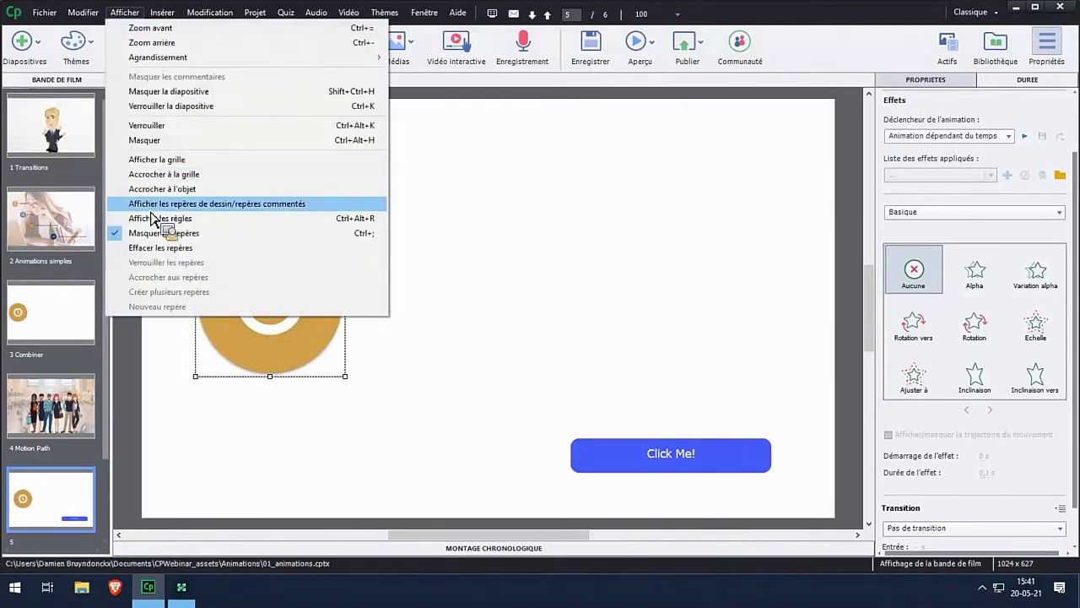
pyautogui.press('Escape')
pyautogui.moveTo(216, 322); pyautogui.dragTo(275, 314)
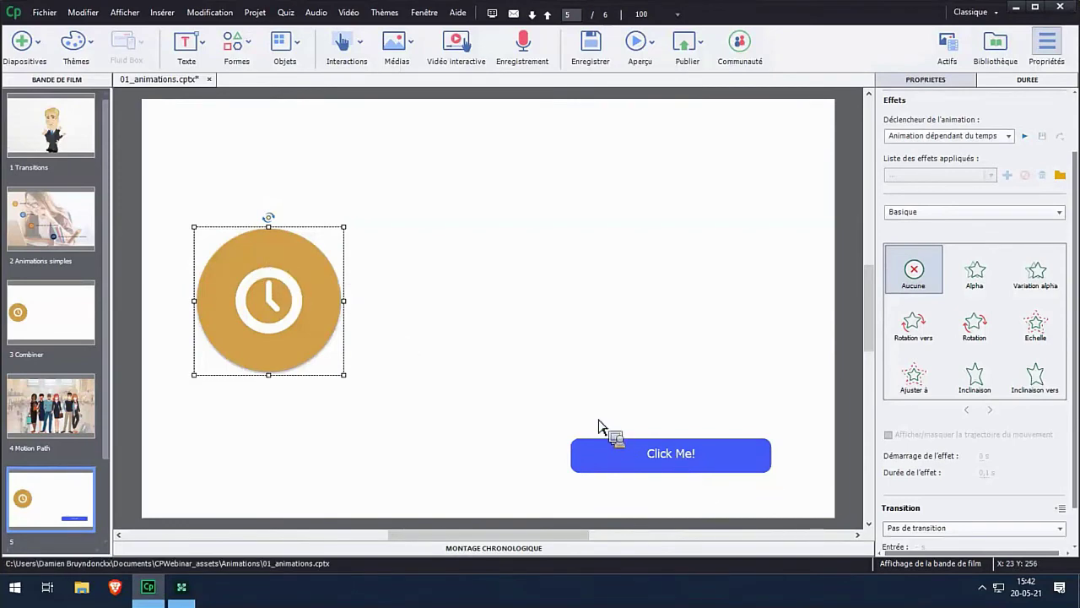
# Examine the timing of the clock icon's effects on the Combiner slide, and return to slide 5 with the Click Me! button in view.
pyautogui.click(69, 318)
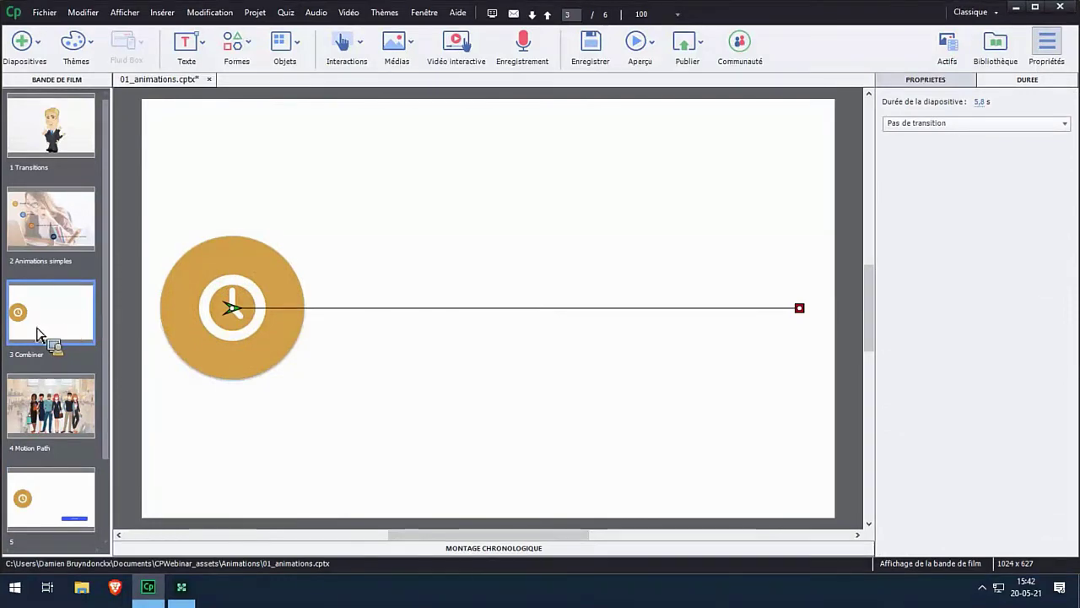
pyautogui.click(262, 548)
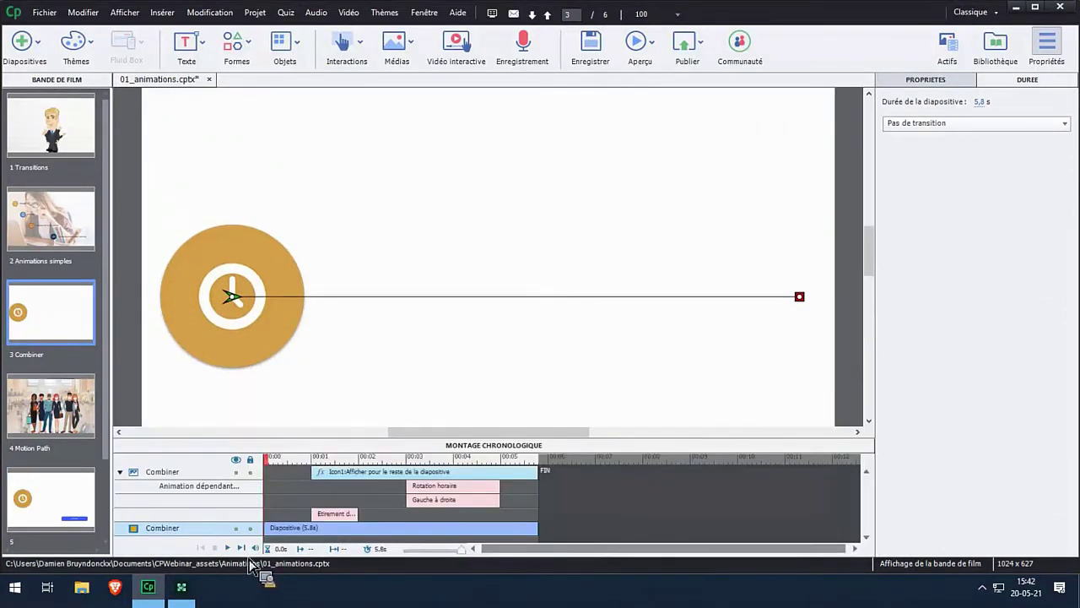
pyautogui.click(279, 471)
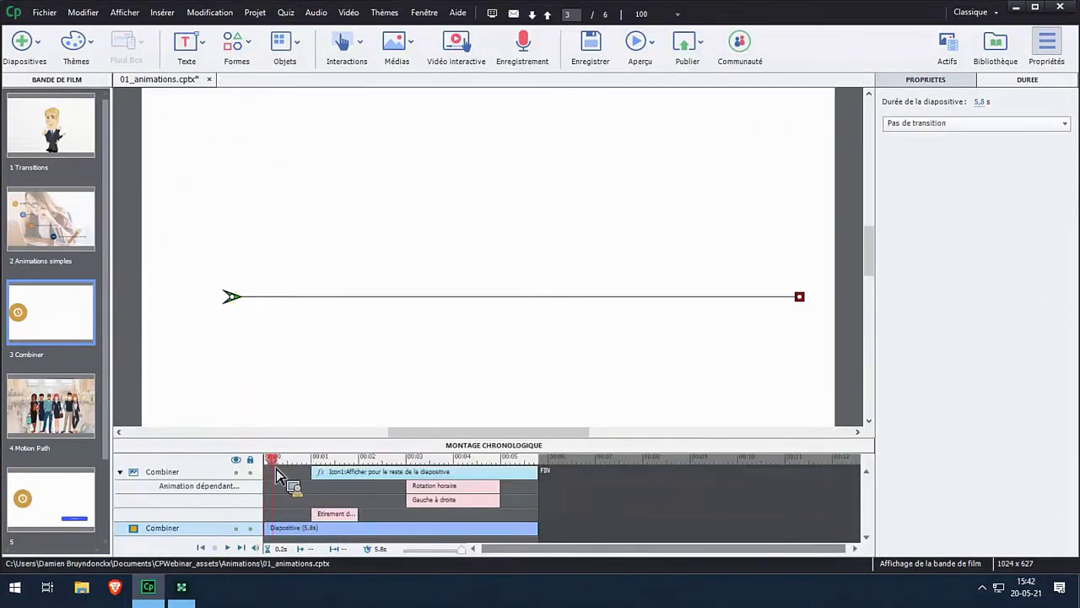
pyautogui.moveTo(281, 475); pyautogui.dragTo(284, 508)
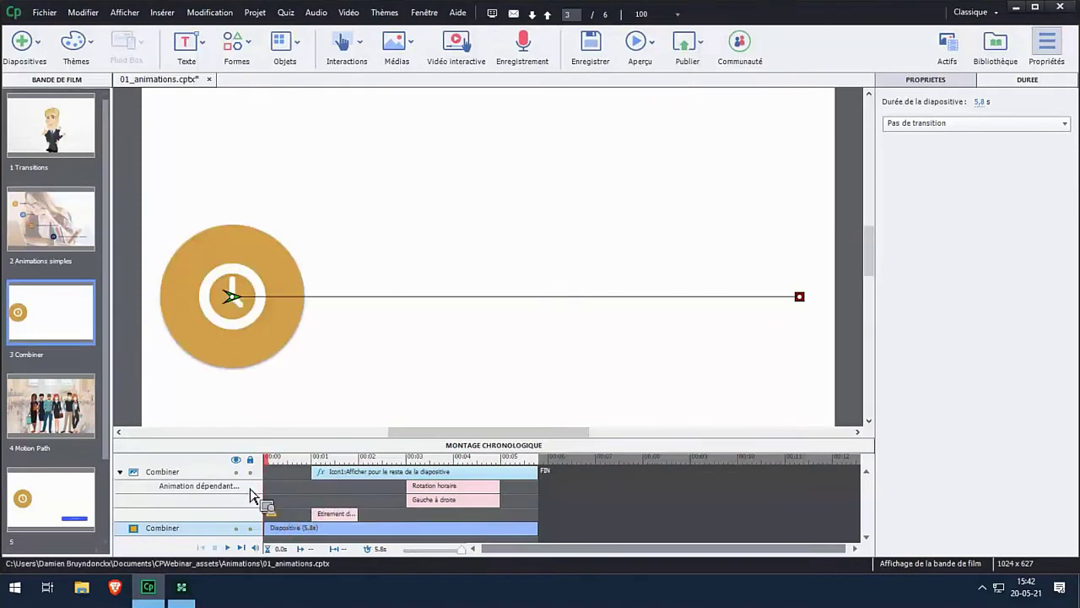
pyautogui.click(50, 502)
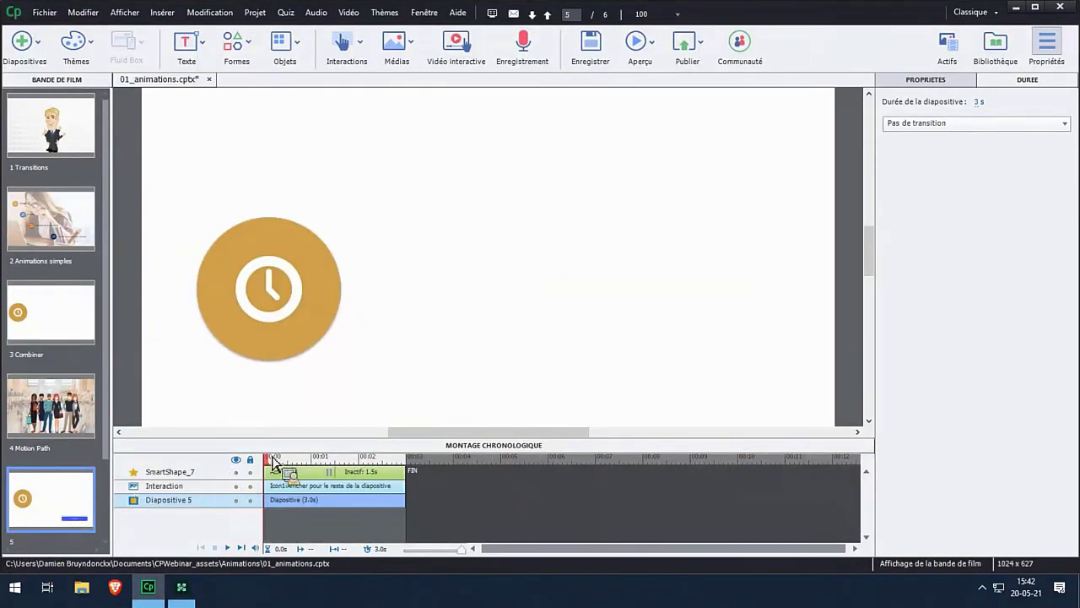
pyautogui.moveTo(871, 253); pyautogui.dragTo(892, 302)
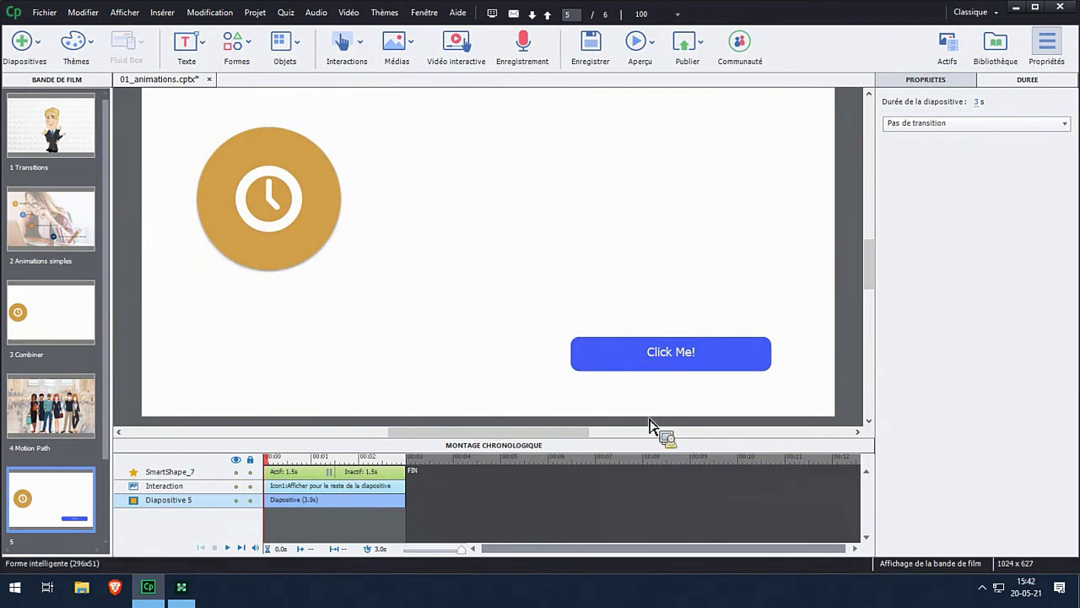
# Display the action settings of the Click Me! button on slide 5 and collapse the timeline.
pyautogui.click(662, 361)
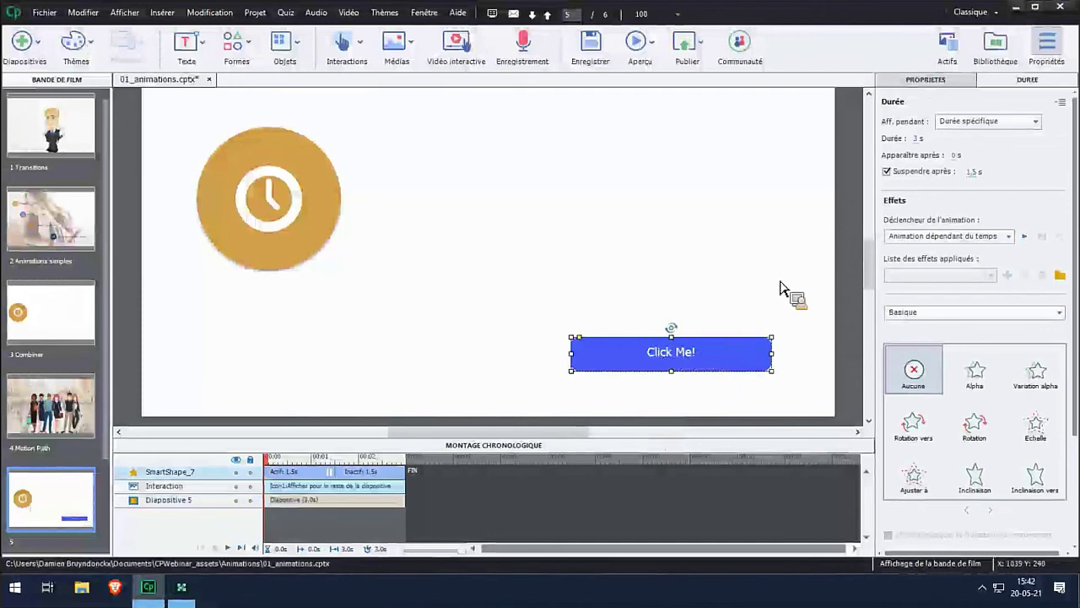
pyautogui.click(920, 79)
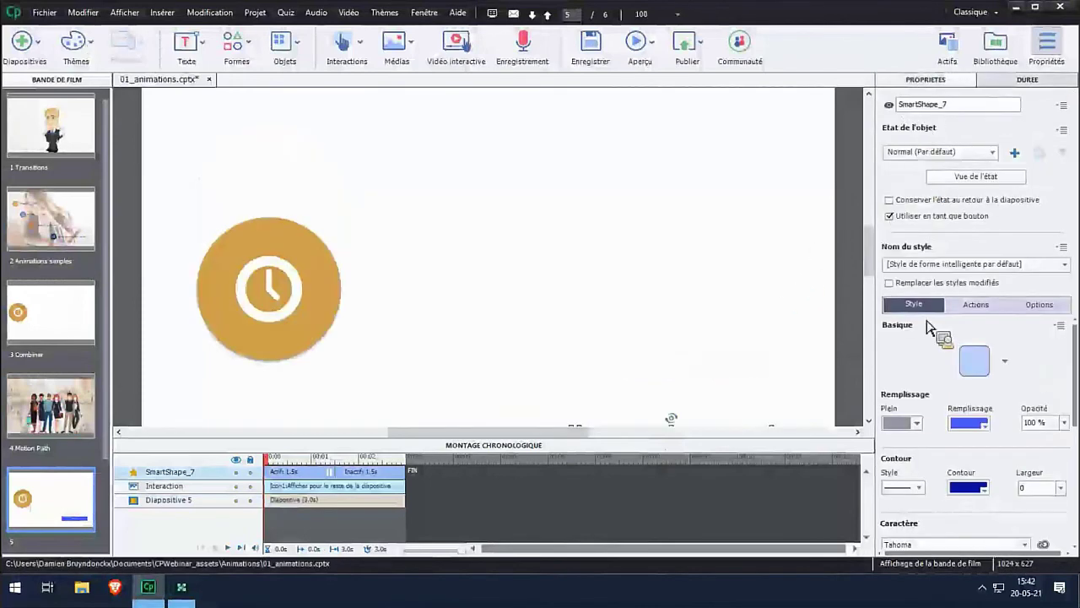
pyautogui.scroll(-1, 928, 329)
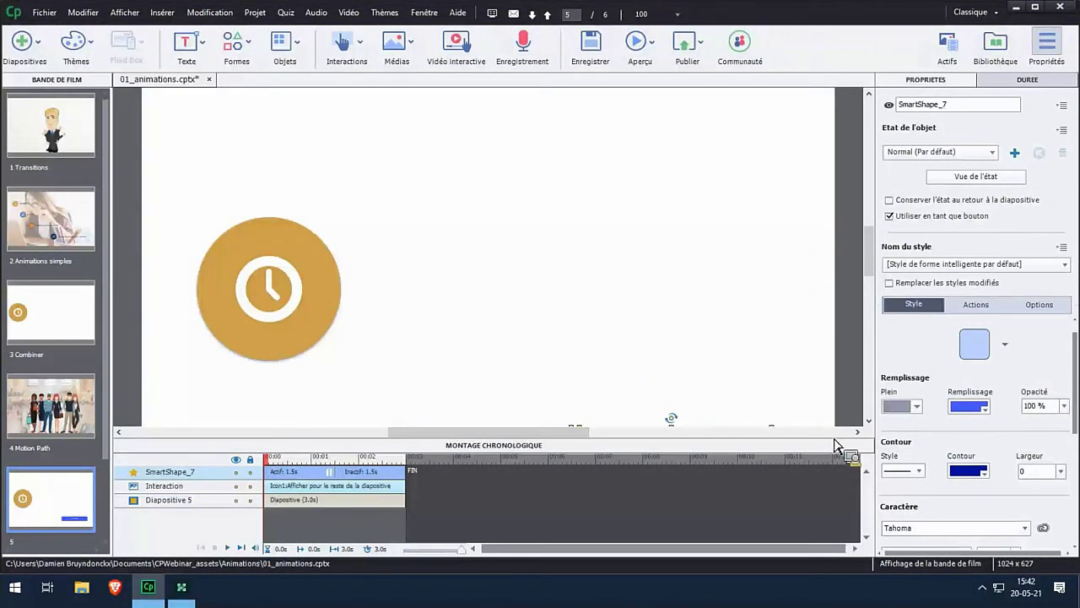
pyautogui.click(846, 443)
pyautogui.click(984, 312)
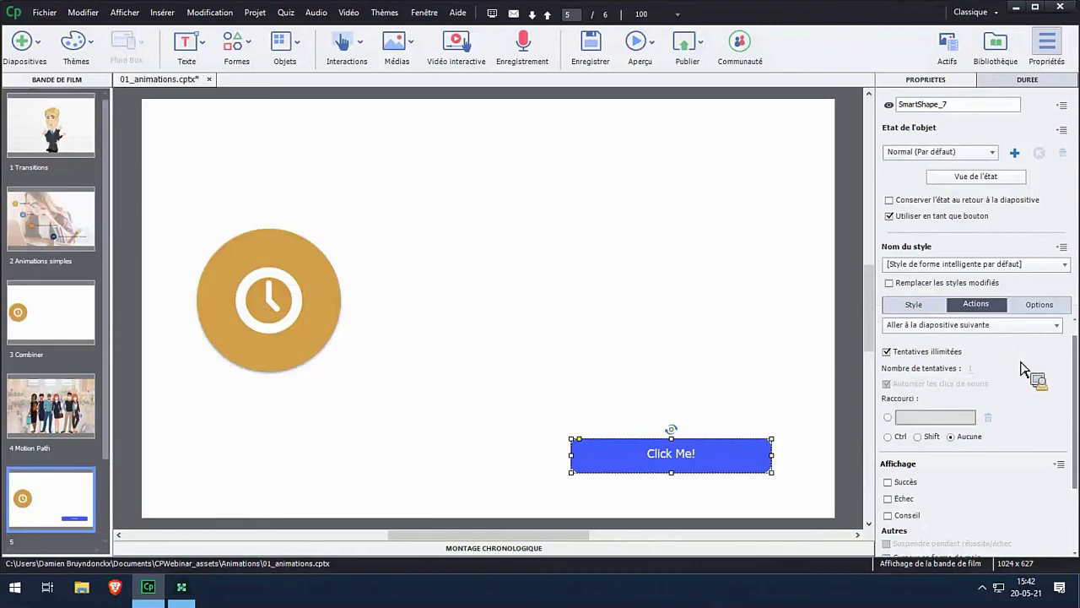
# Set the Click Me! button's success action to Appliquer l'effet.
pyautogui.scroll(1, 1076, 371)
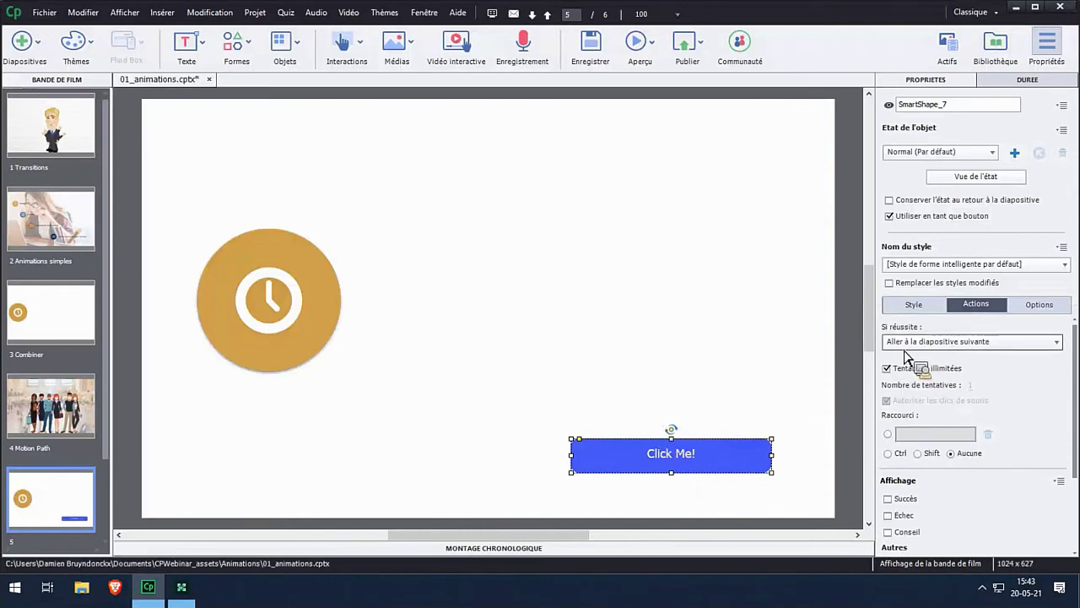
pyautogui.click(996, 357)
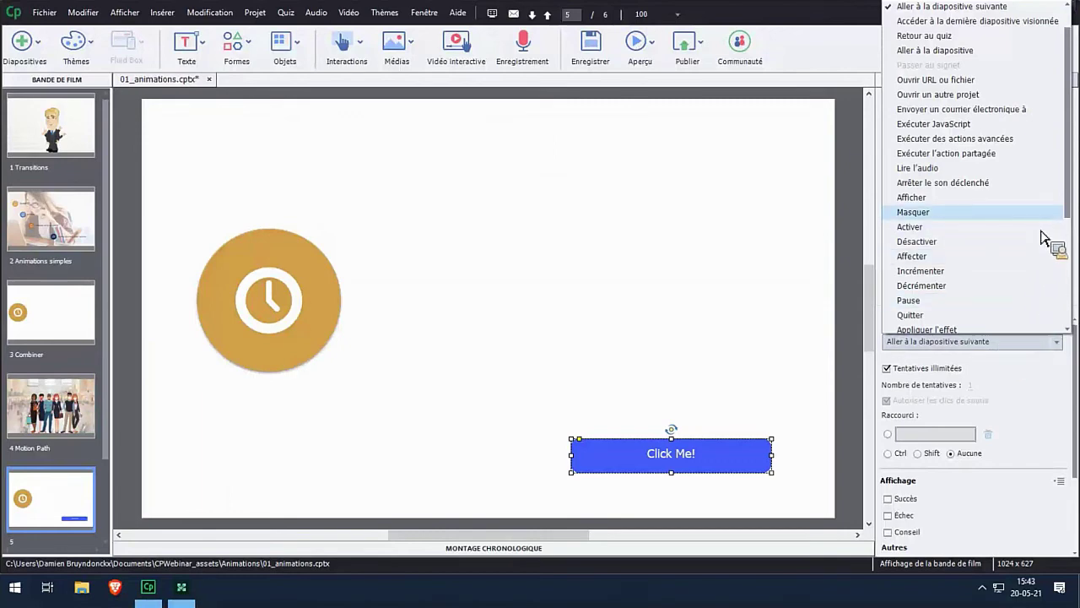
pyautogui.scroll(1, 1068, 220)
pyautogui.moveTo(1074, 167); pyautogui.dragTo(909, 205)
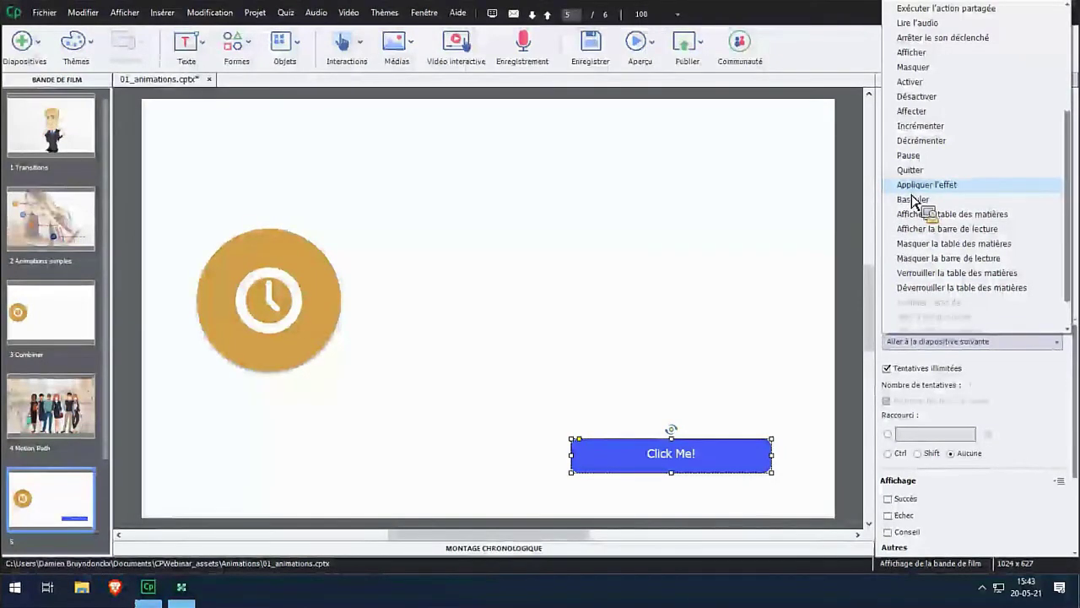
pyautogui.click(913, 188)
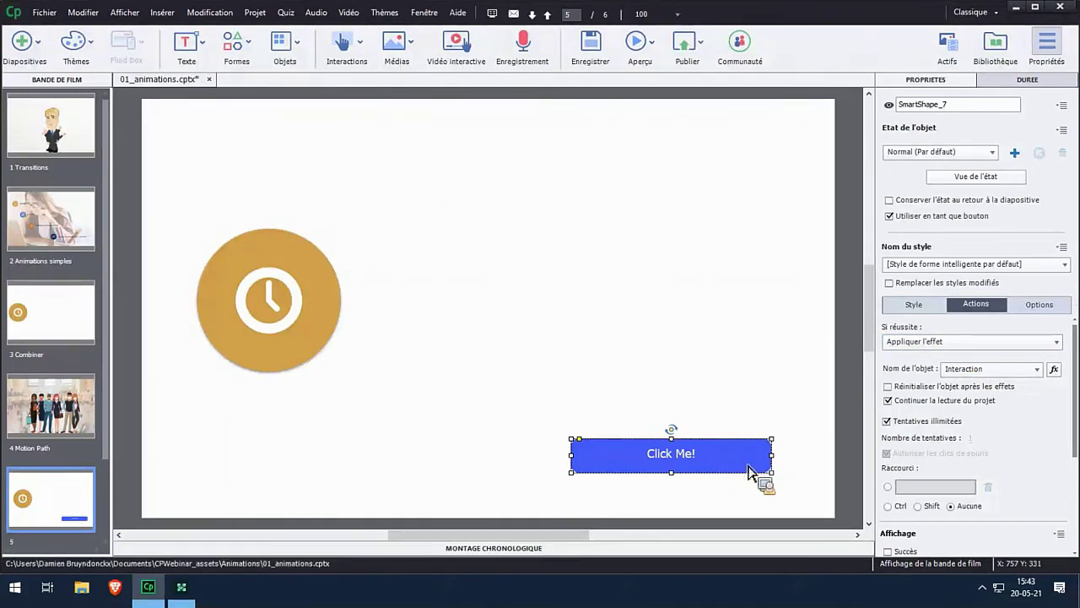
# Check the clock icon's object name and return to the Click Me! button's success action.
pyautogui.click(336, 255)
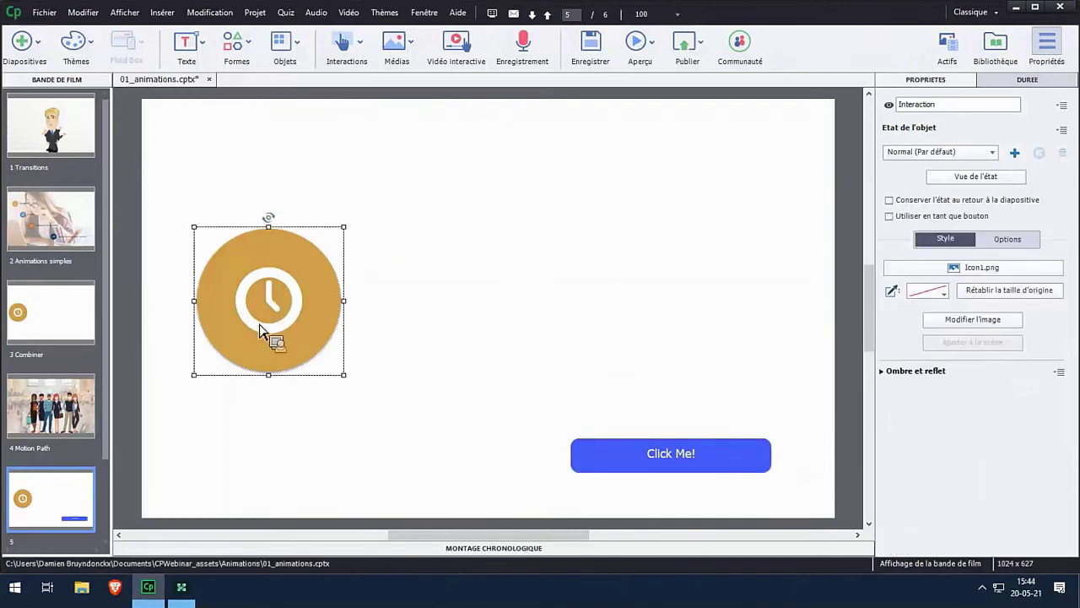
pyautogui.doubleClick(950, 108)
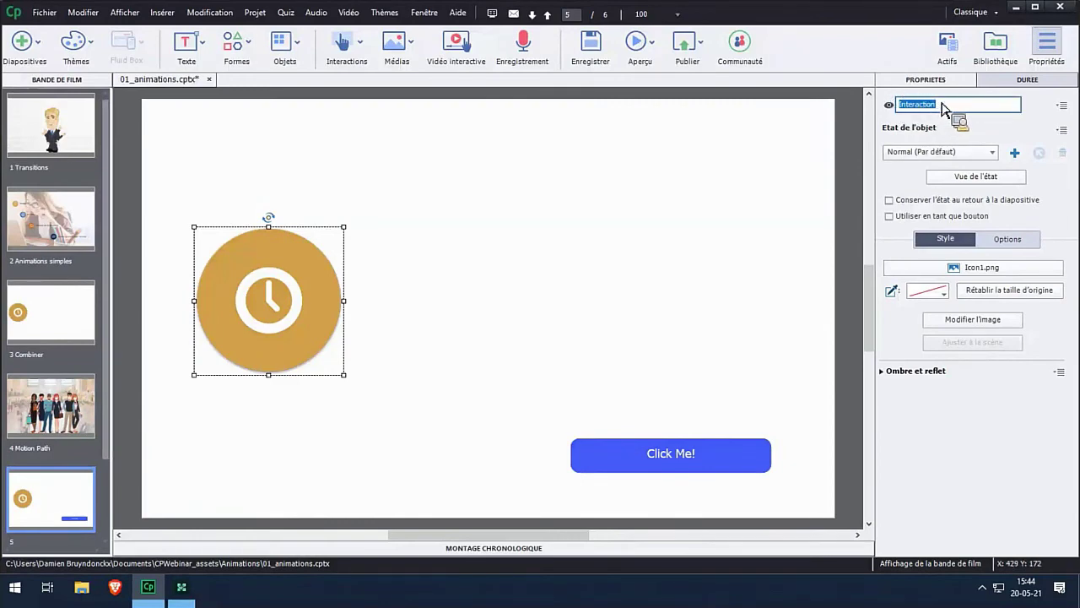
pyautogui.click(632, 466)
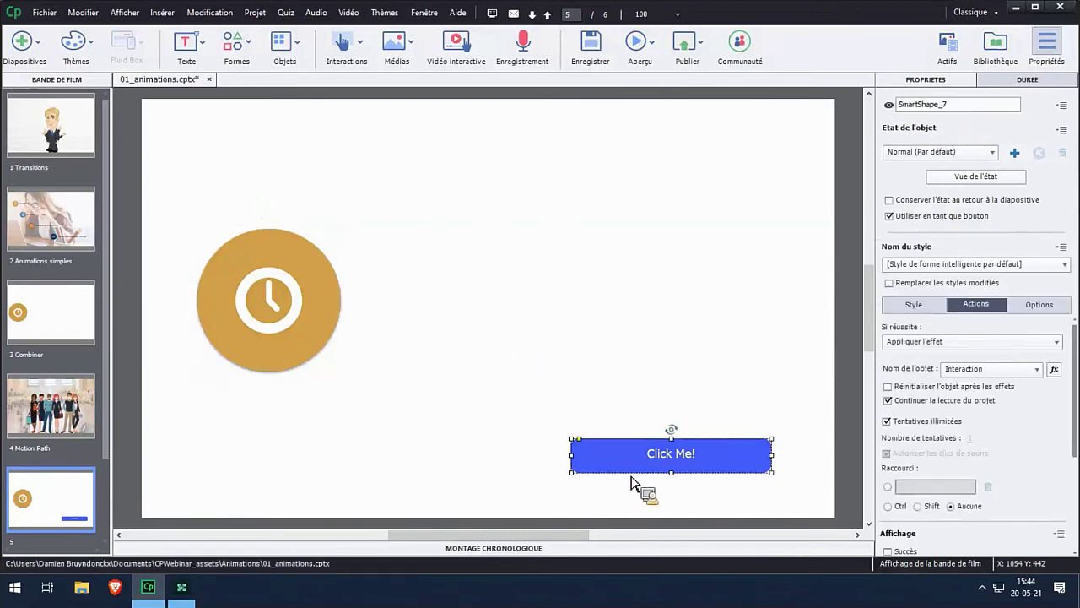
pyautogui.click(943, 341)
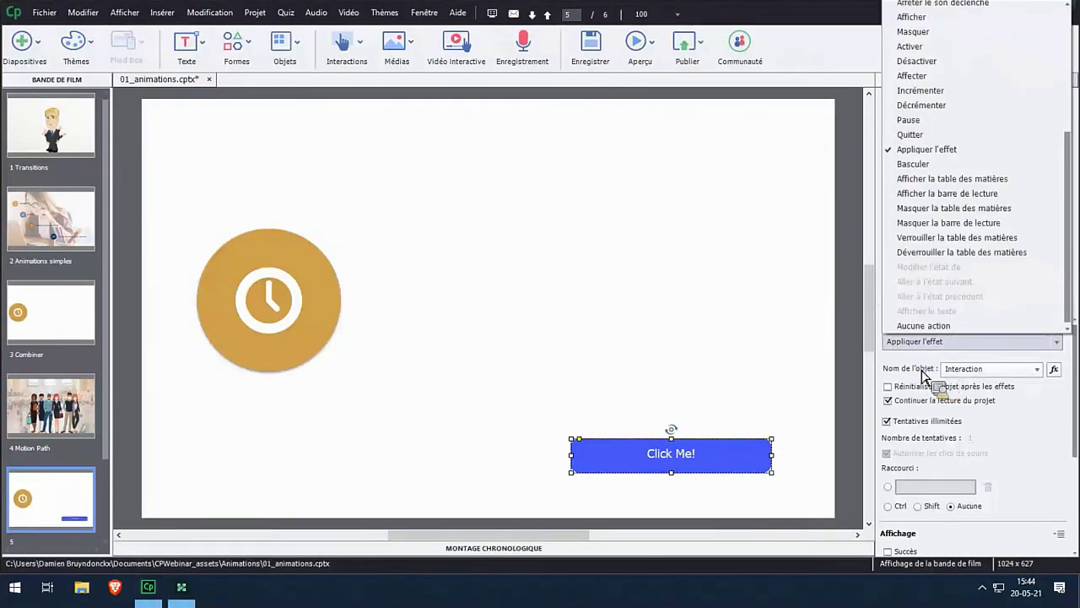
pyautogui.click(929, 344)
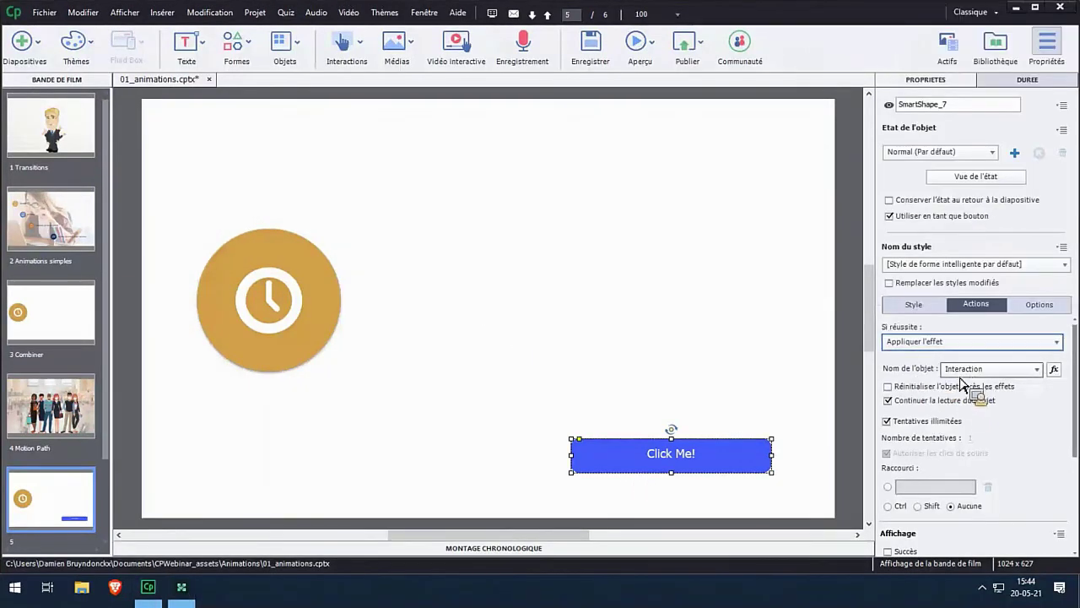
# Keep Interaction as the object receiving the effect and turn off Continuer la lecture du projet.
pyautogui.click(1008, 371)
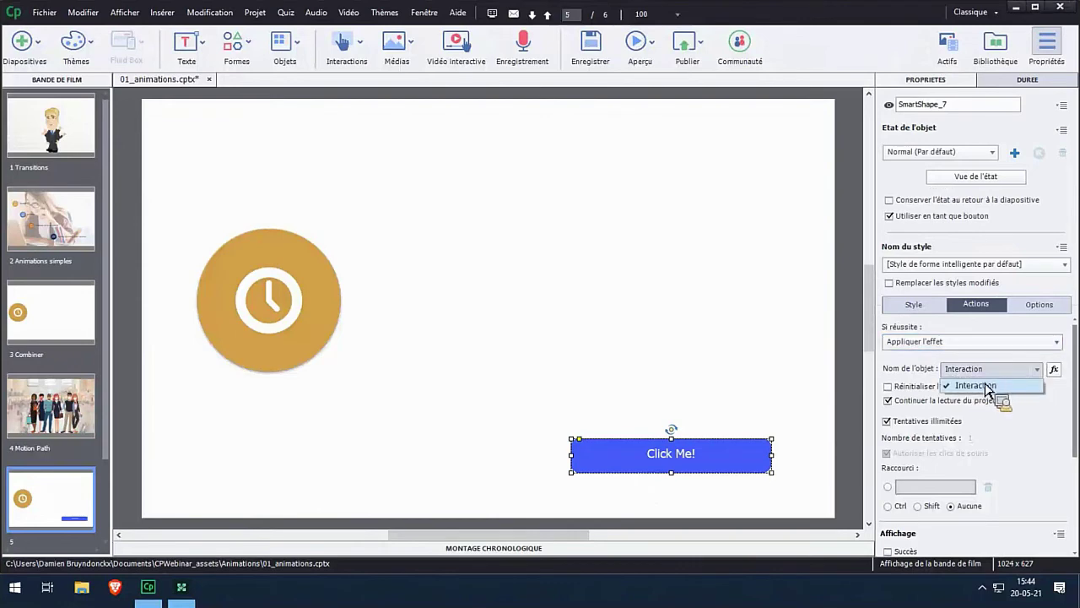
pyautogui.click(979, 386)
pyautogui.click(889, 401)
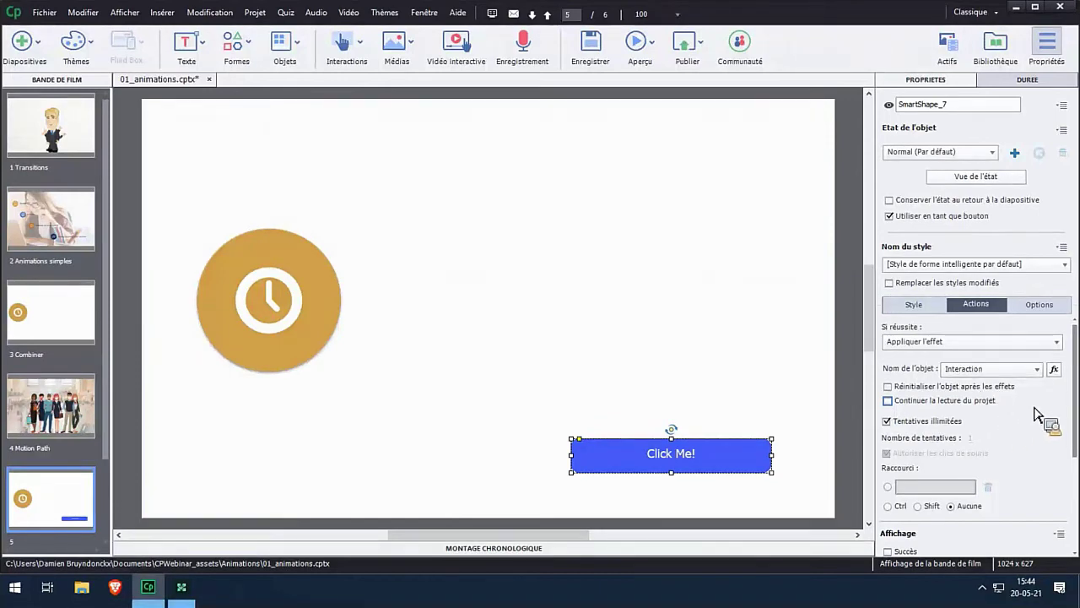
# Give the clock icon a button-triggered DessinLibrePersonnalisé motion path, drawn freehand with loops across the slide and ending near its upper-right corner.
pyautogui.click(1054, 369)
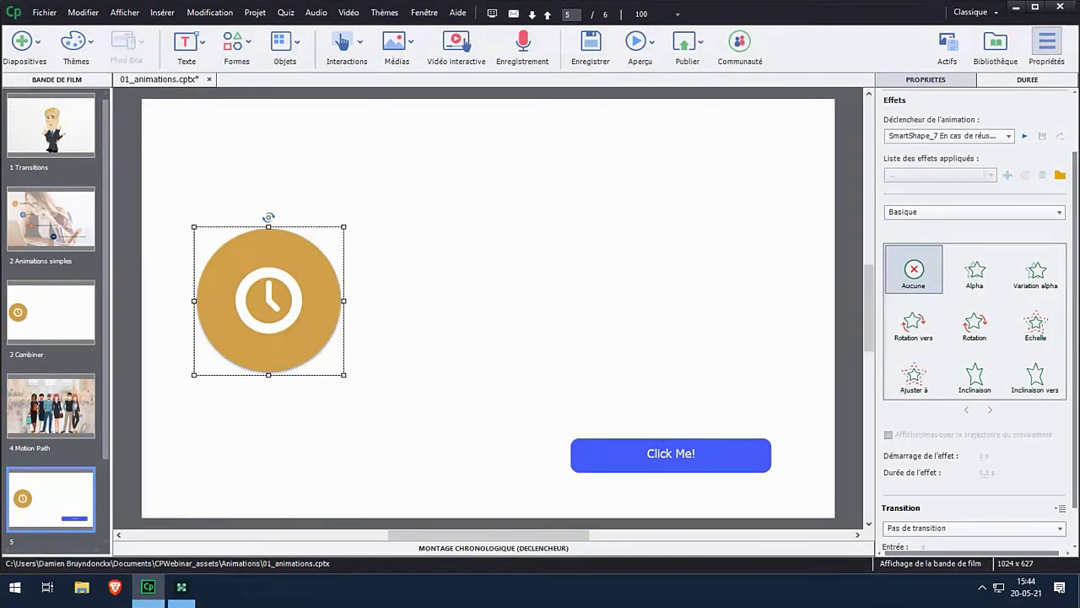
pyautogui.click(1042, 212)
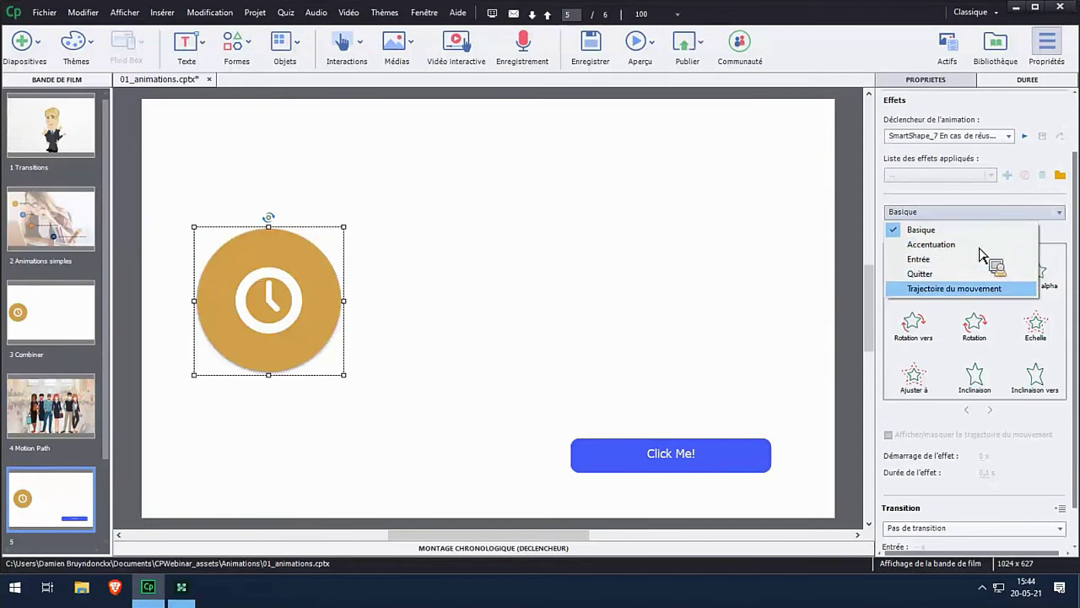
pyautogui.click(975, 291)
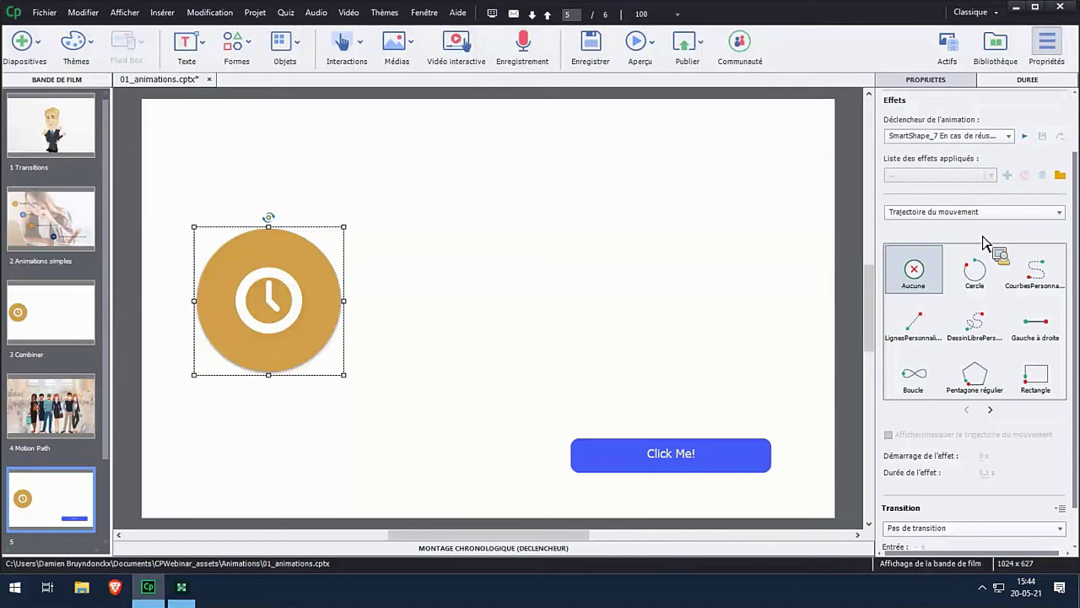
pyautogui.click(982, 342)
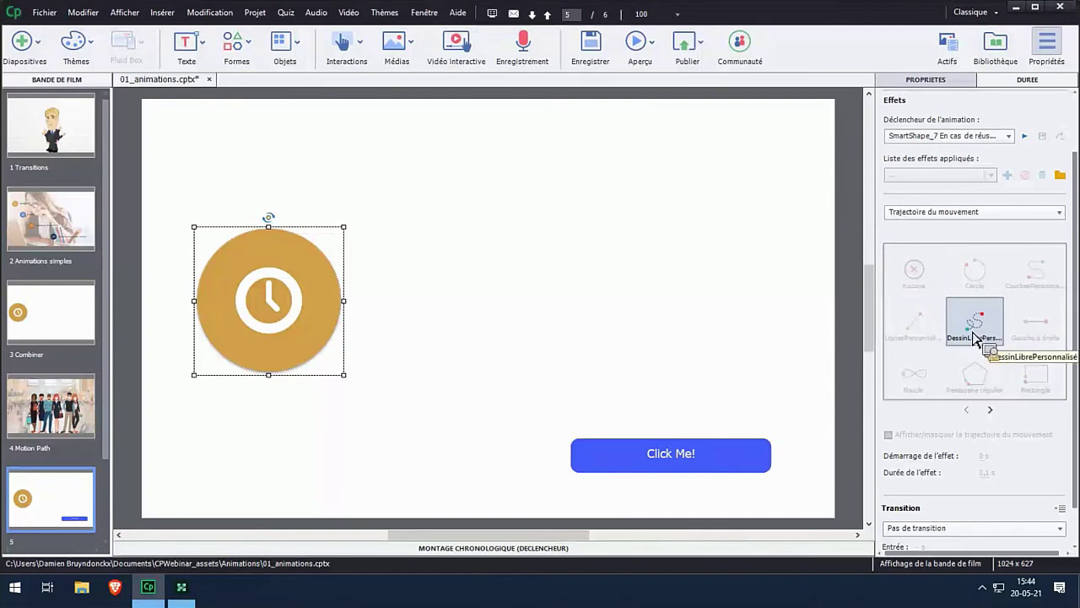
pyautogui.moveTo(276, 314)
pyautogui.mouseDown()
pyautogui.moveTo(284, 321)
pyautogui.moveTo(650, 148)
pyautogui.moveTo(656, 364)
pyautogui.moveTo(450, 173)
pyautogui.moveTo(404, 245)
pyautogui.moveTo(751, 175)
pyautogui.mouseUp()
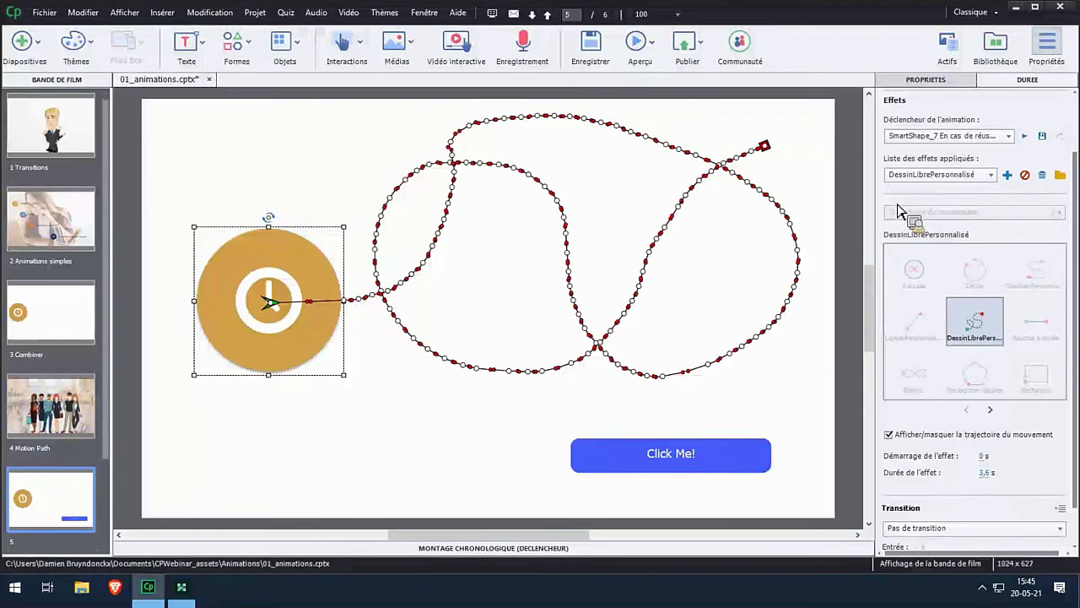
# Check the clock icon's animation trigger options and rename the Click Me! button as btn_animation.
pyautogui.click(940, 132)
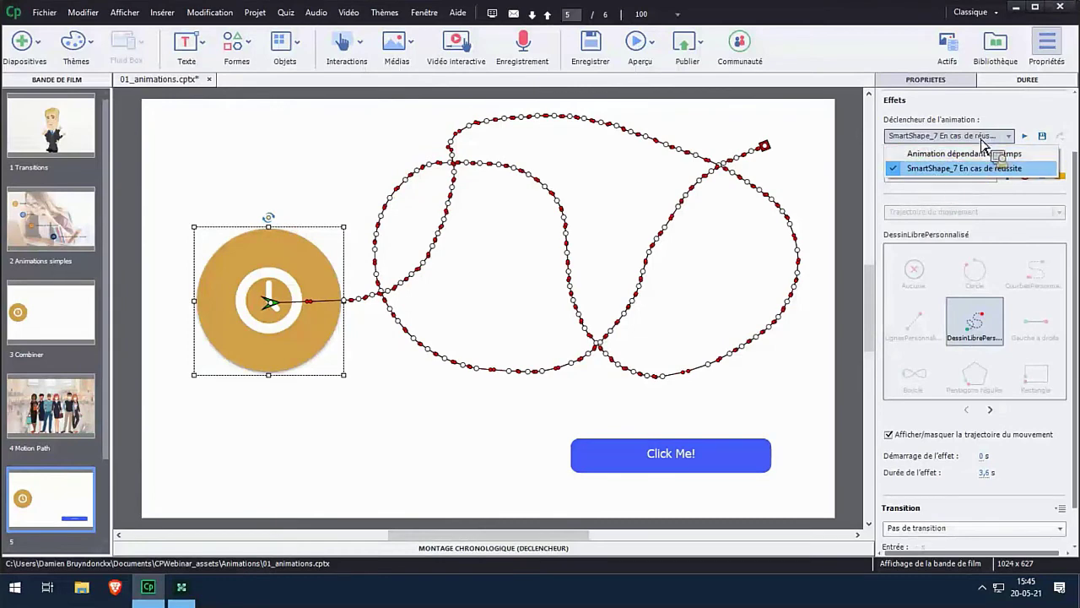
pyautogui.click(994, 138)
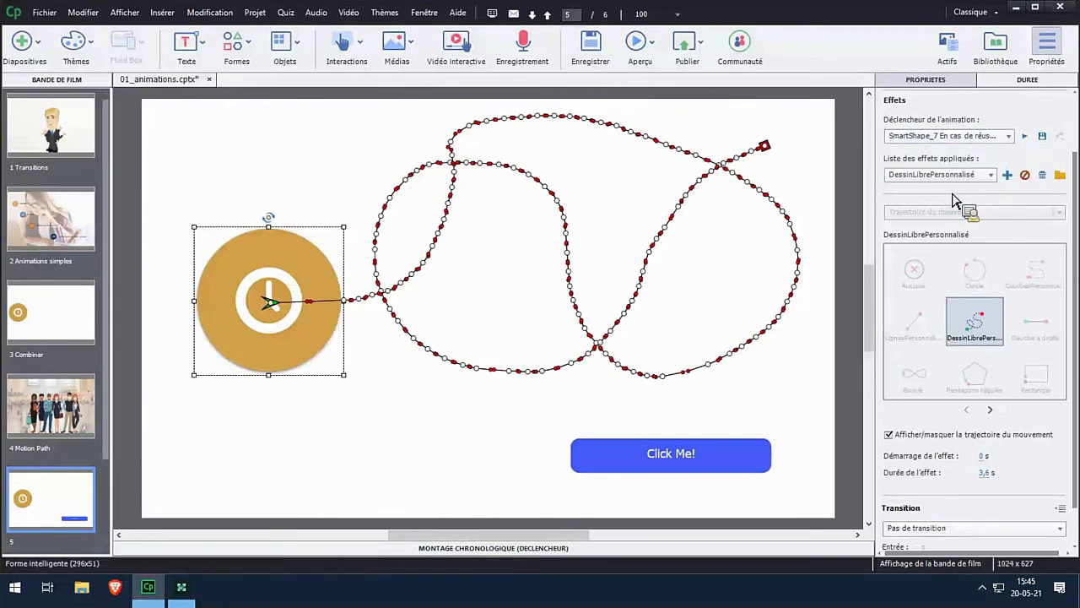
pyautogui.click(709, 468)
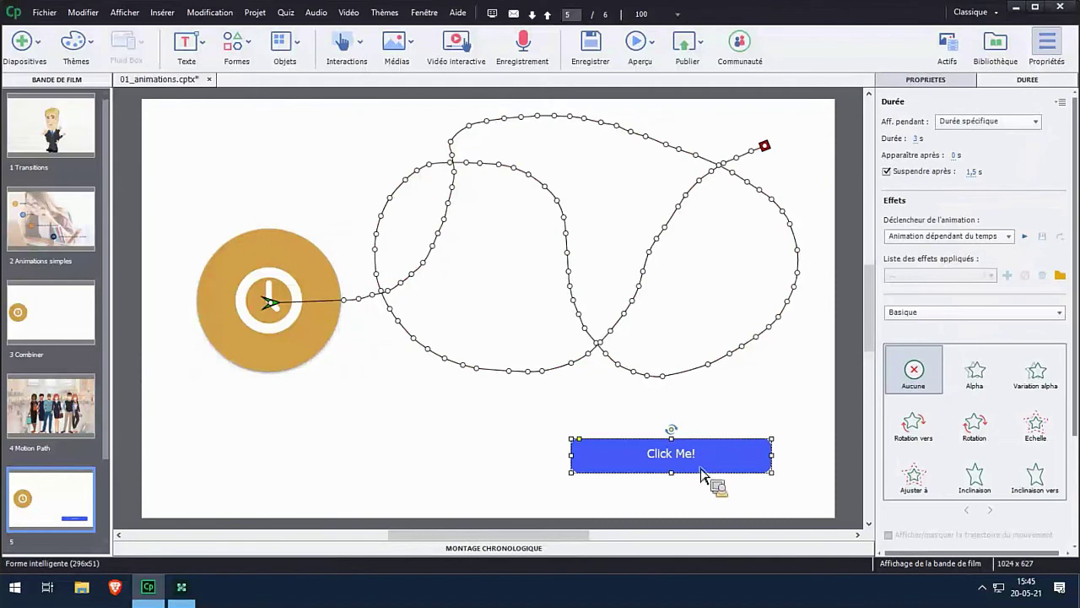
pyautogui.click(926, 82)
pyautogui.doubleClick(941, 105)
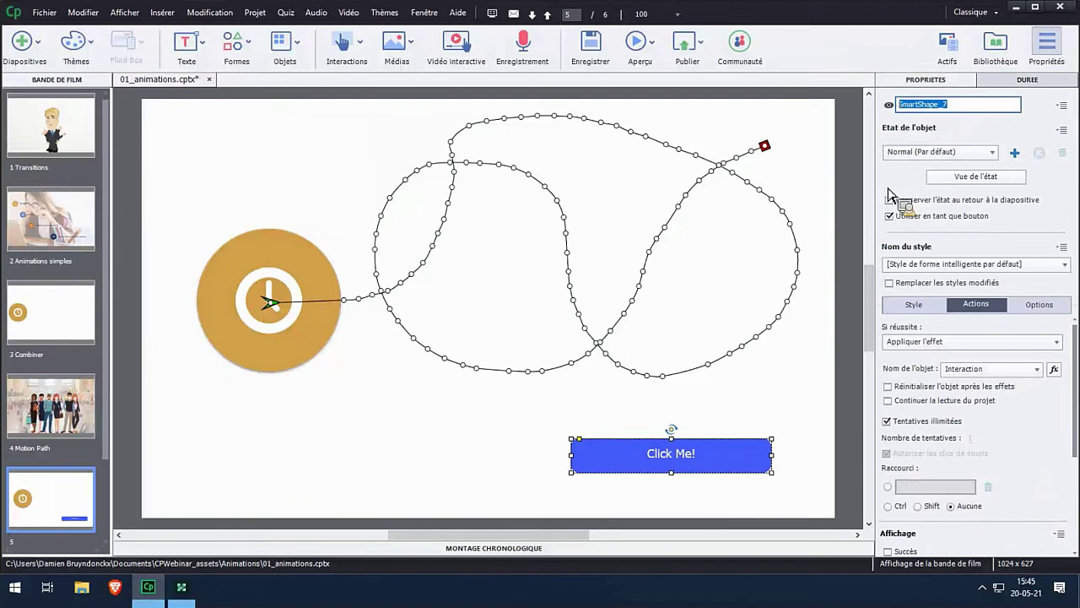
pyautogui.write('btn_animation')
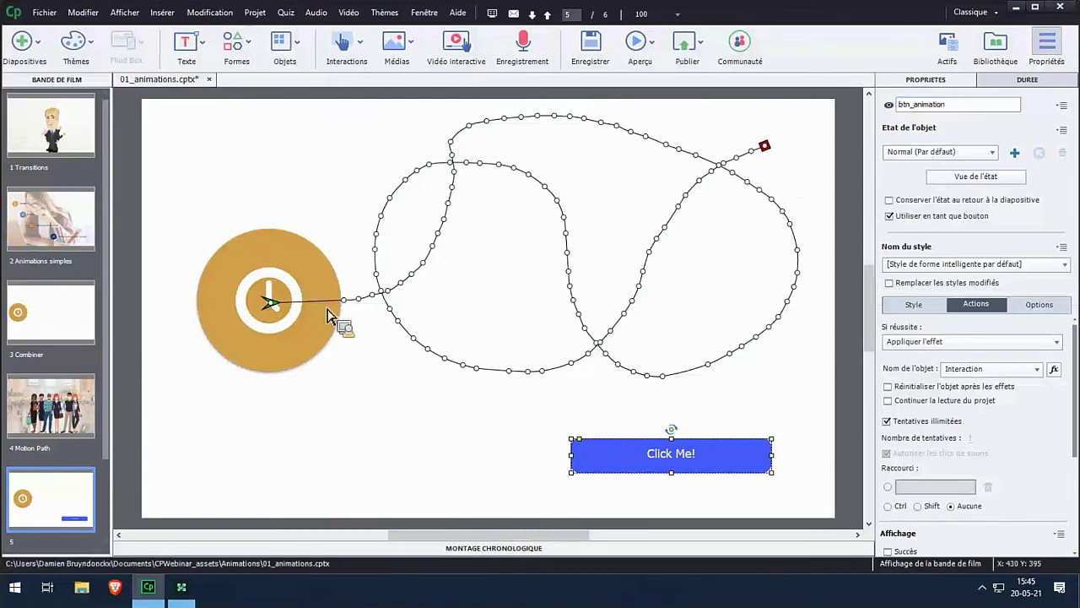
# Show the clock icon's effects for the trigger btn_animation En cas de réussite.
pyautogui.click(368, 361)
pyautogui.click(1025, 81)
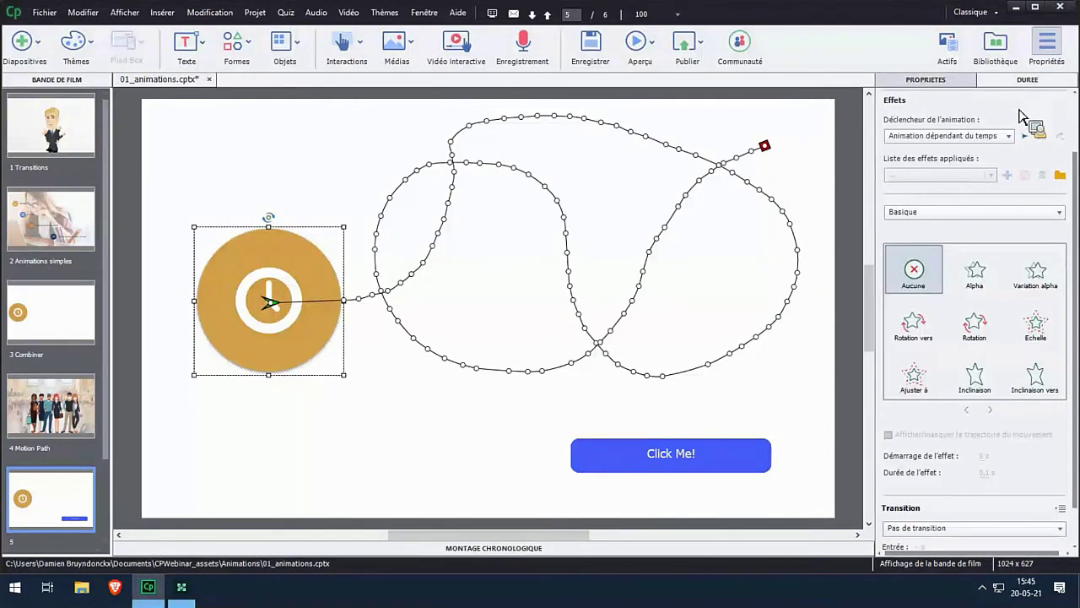
pyautogui.click(1005, 136)
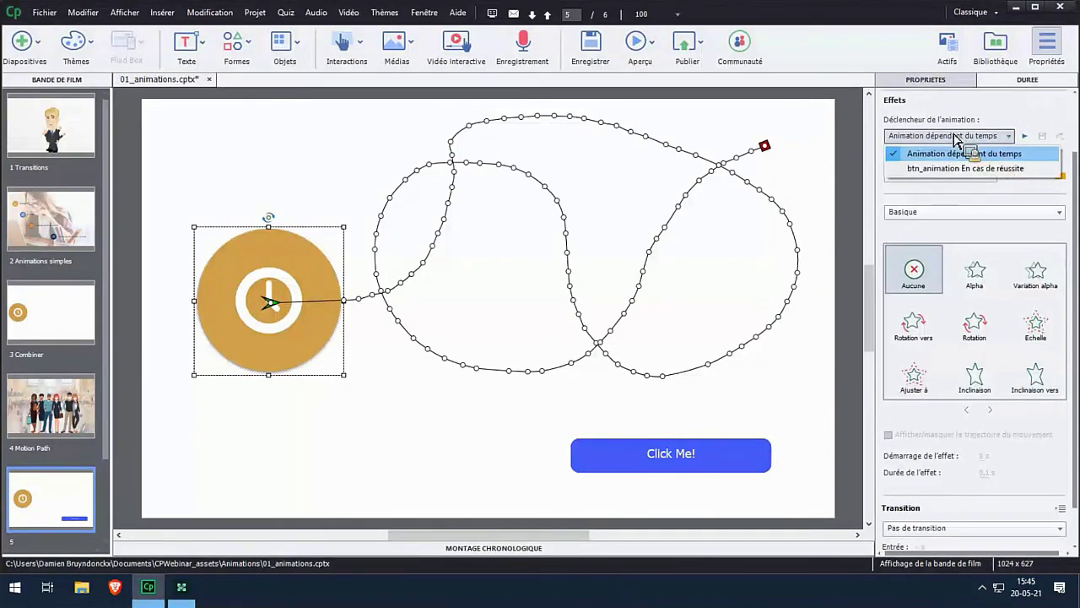
pyautogui.click(928, 168)
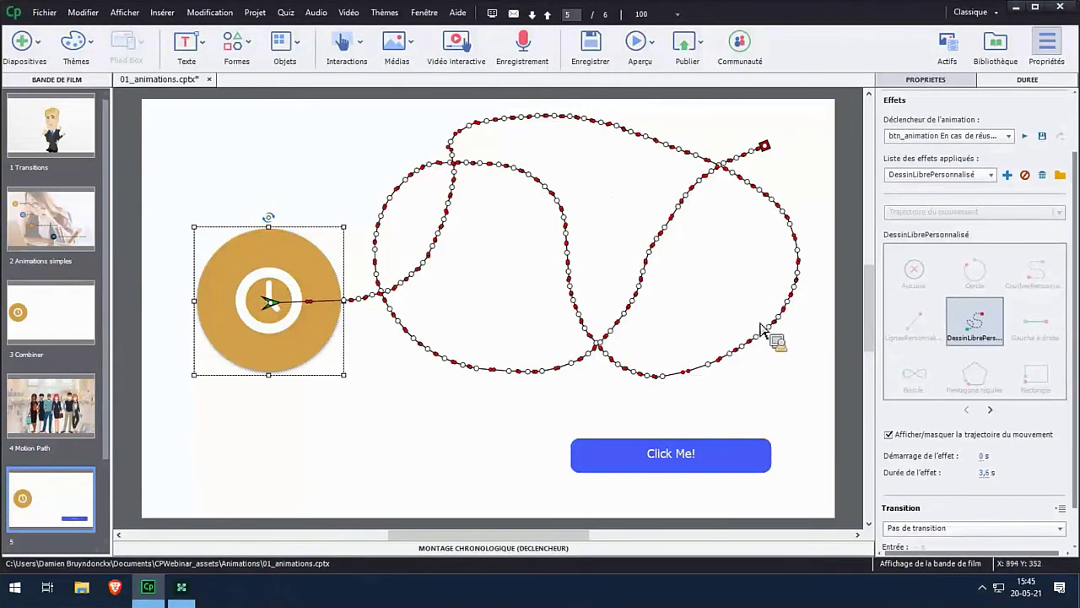
# Add a second effect, Rotation horaire from the Accentuation category, to the clock icon's button-triggered animation.
pyautogui.click(1008, 176)
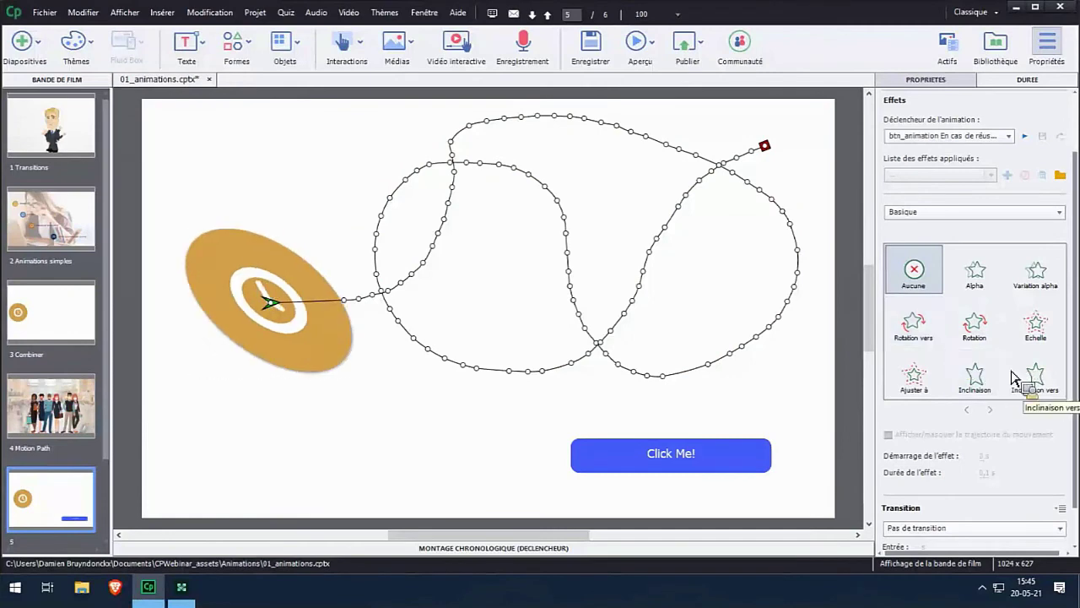
pyautogui.click(1059, 212)
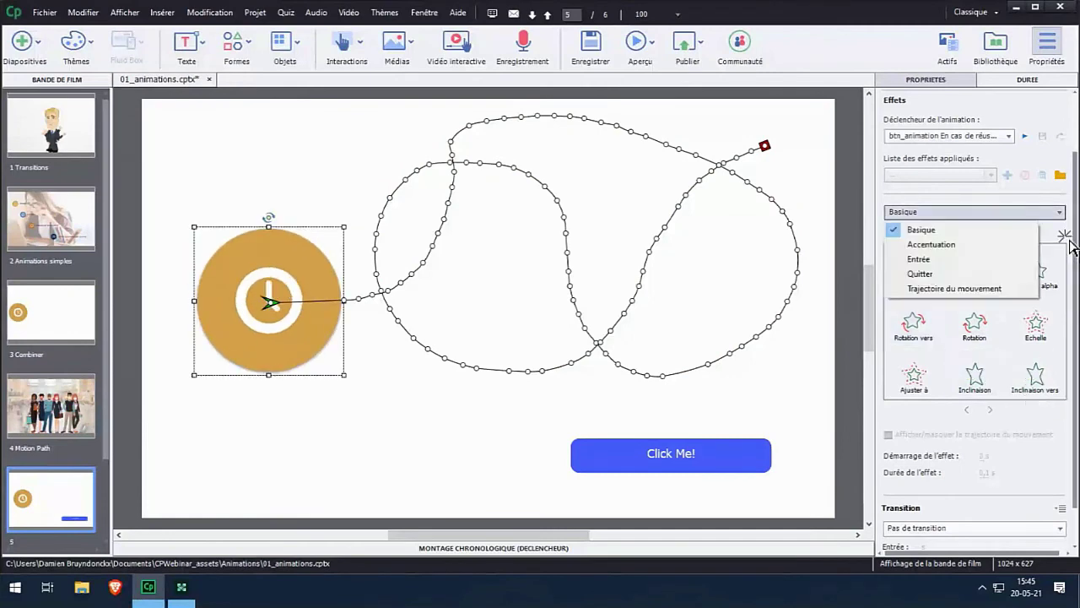
pyautogui.click(945, 245)
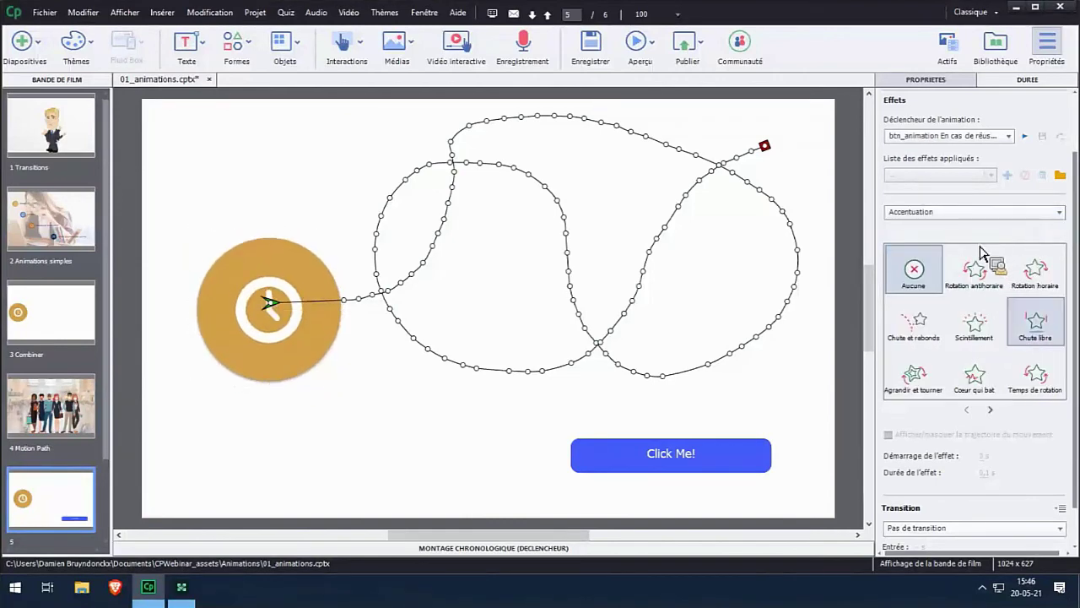
pyautogui.click(990, 410)
pyautogui.click(966, 410)
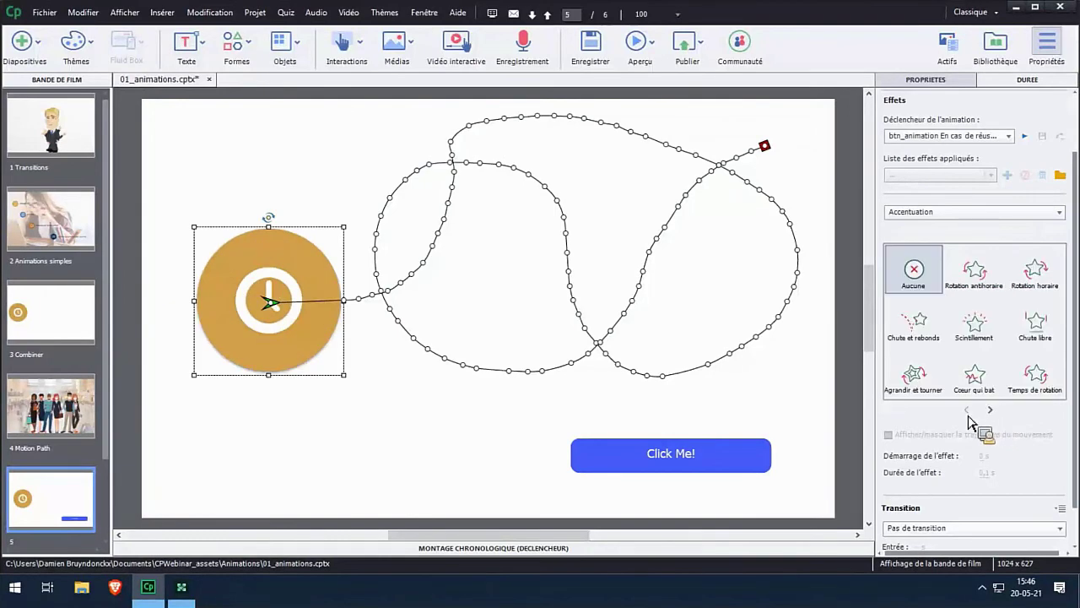
pyautogui.click(1038, 283)
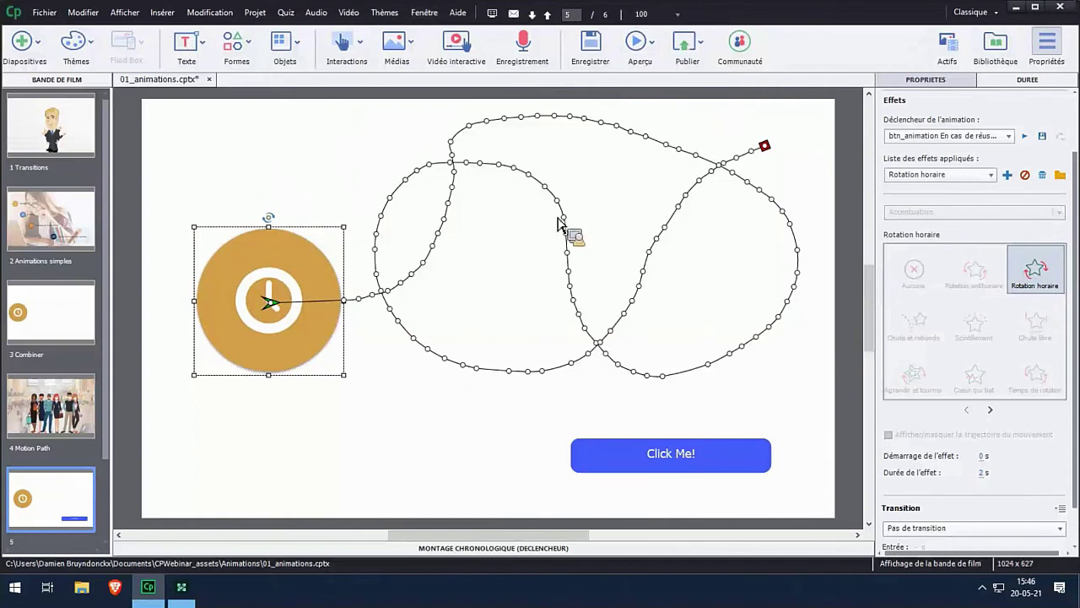
# Preview slide 5 in the browser and trigger the clock icon's animation with the Click Me! button.
pyautogui.click(640, 44)
pyautogui.click(698, 111)
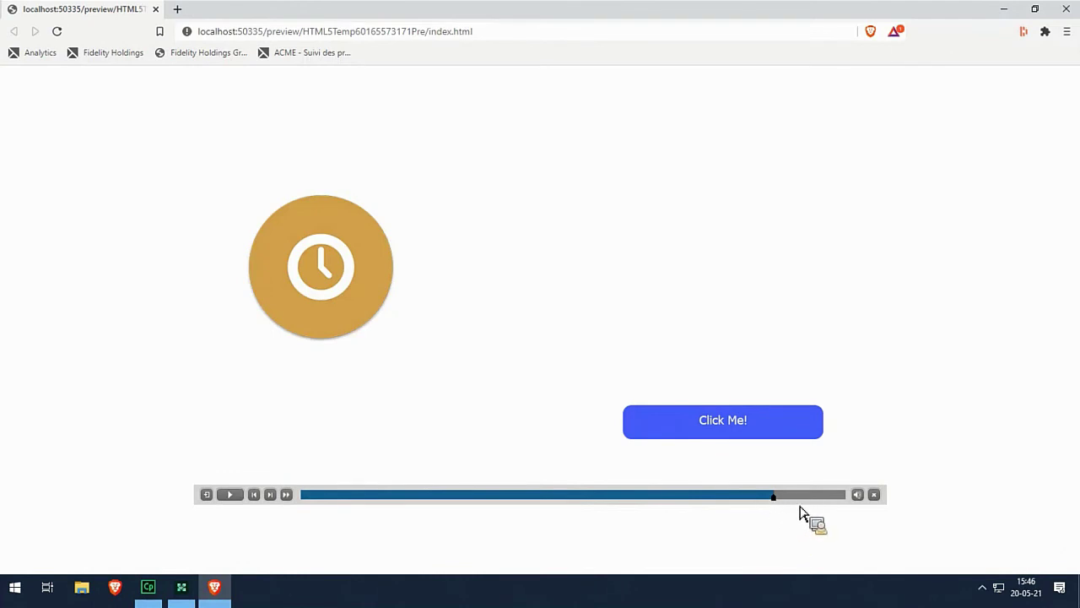
pyautogui.click(735, 443)
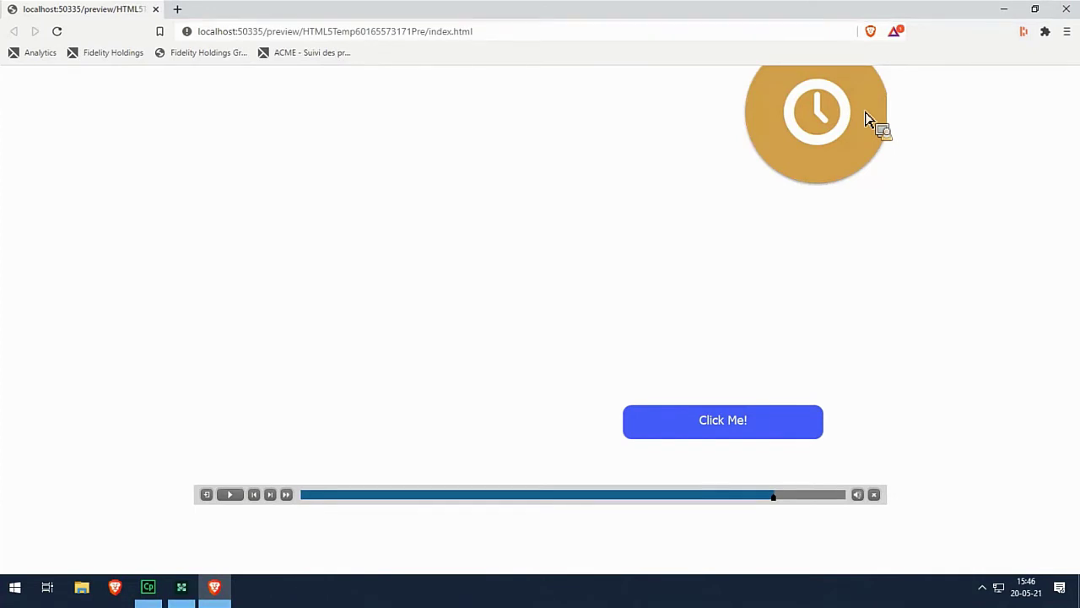
# Close the slide 5 browser preview and open slide 6, Hospital.
pyautogui.click(1067, 9)
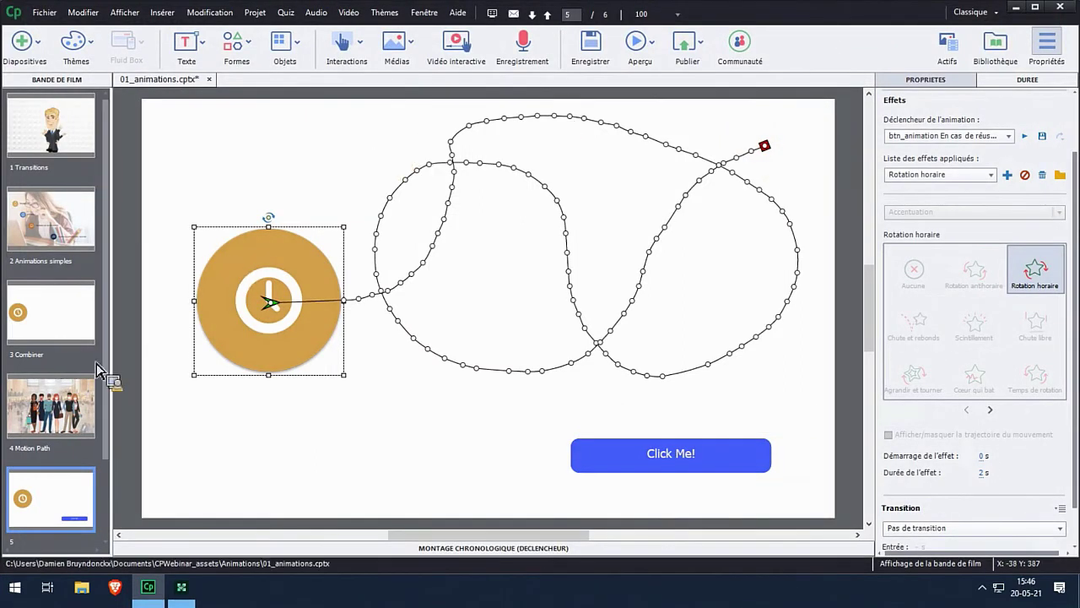
pyautogui.scroll(-2, 117, 388)
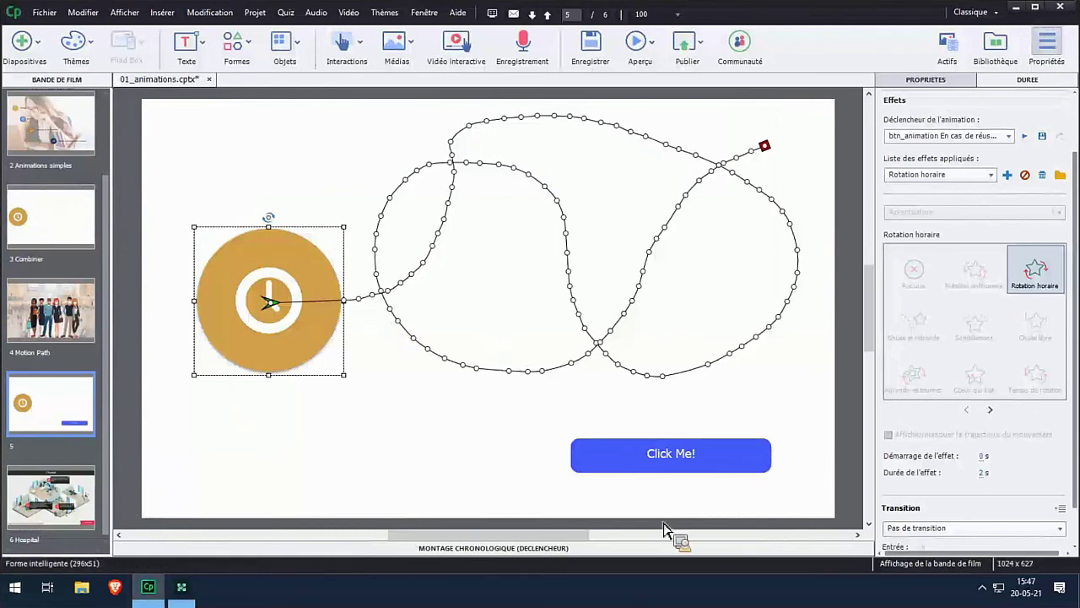
pyautogui.click(691, 469)
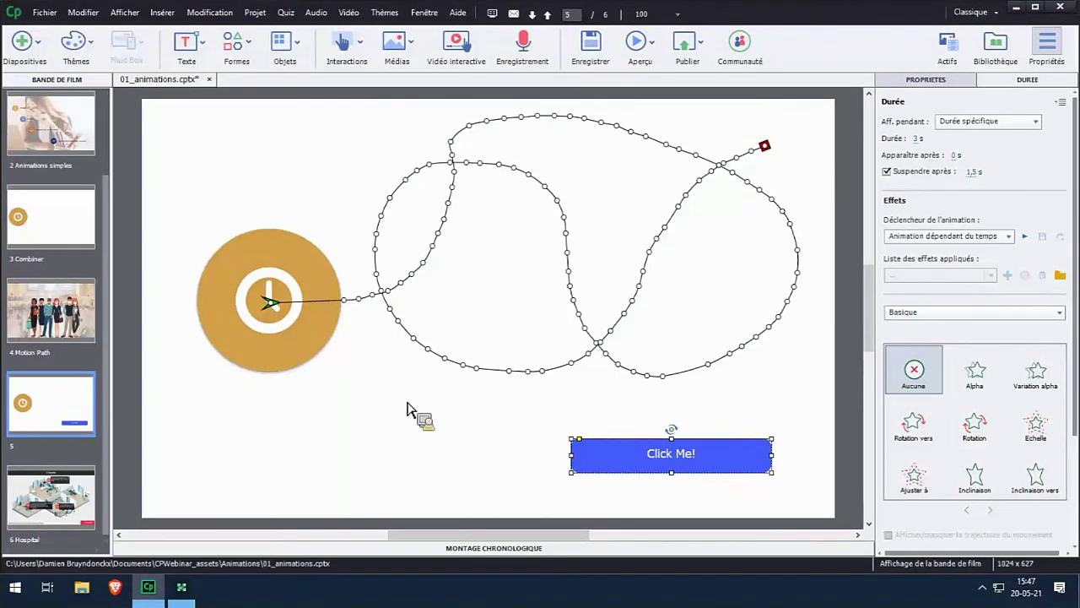
pyautogui.click(48, 514)
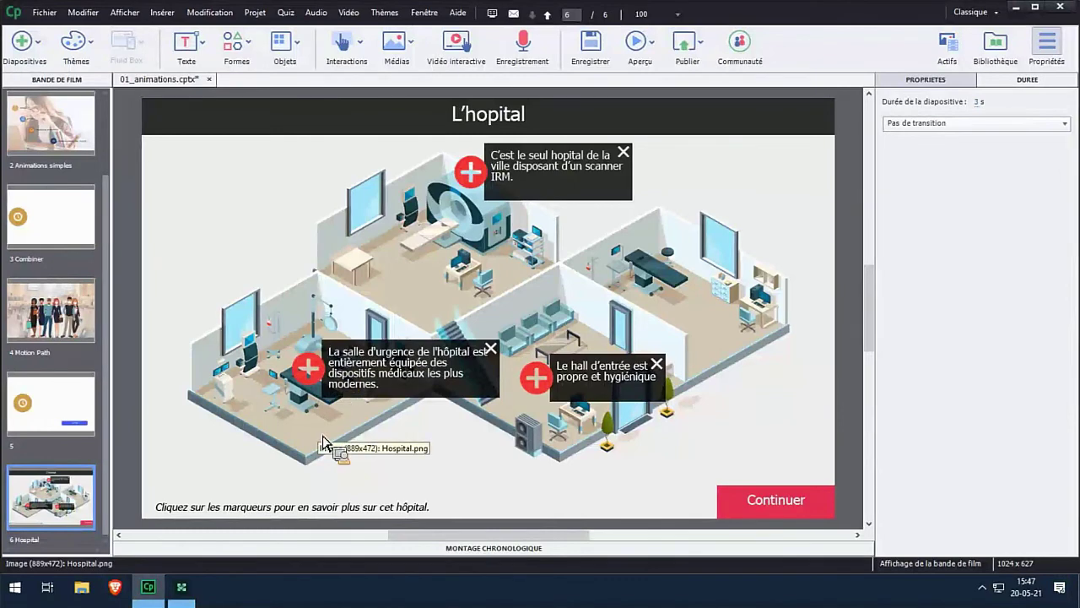
# Inspect the object names and success actions of the three red plus markers on the hospital image.
pyautogui.click(314, 377)
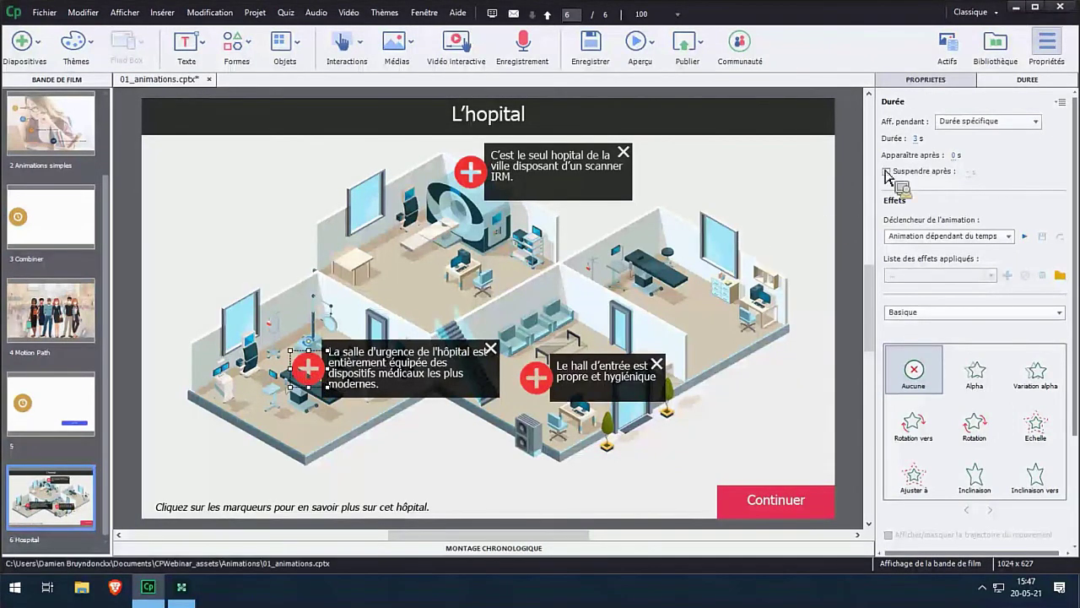
pyautogui.click(918, 82)
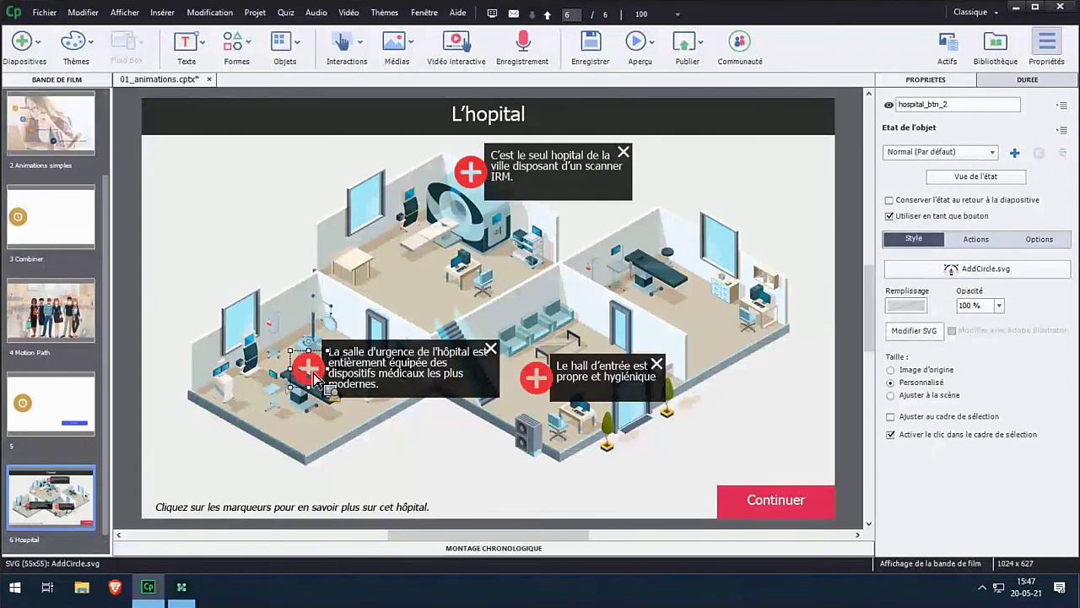
pyautogui.click(977, 240)
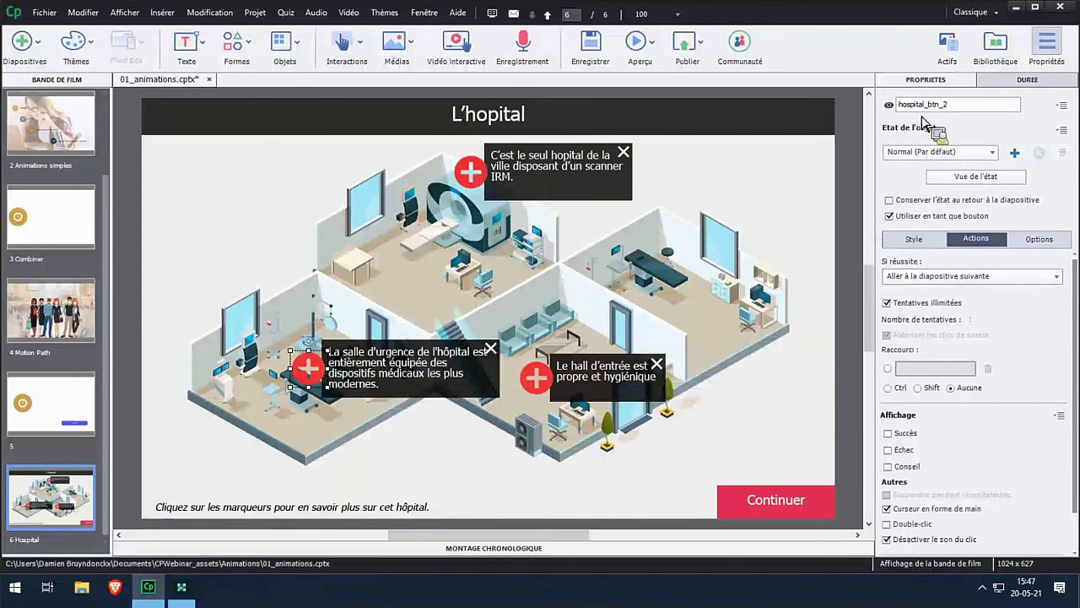
pyautogui.click(482, 174)
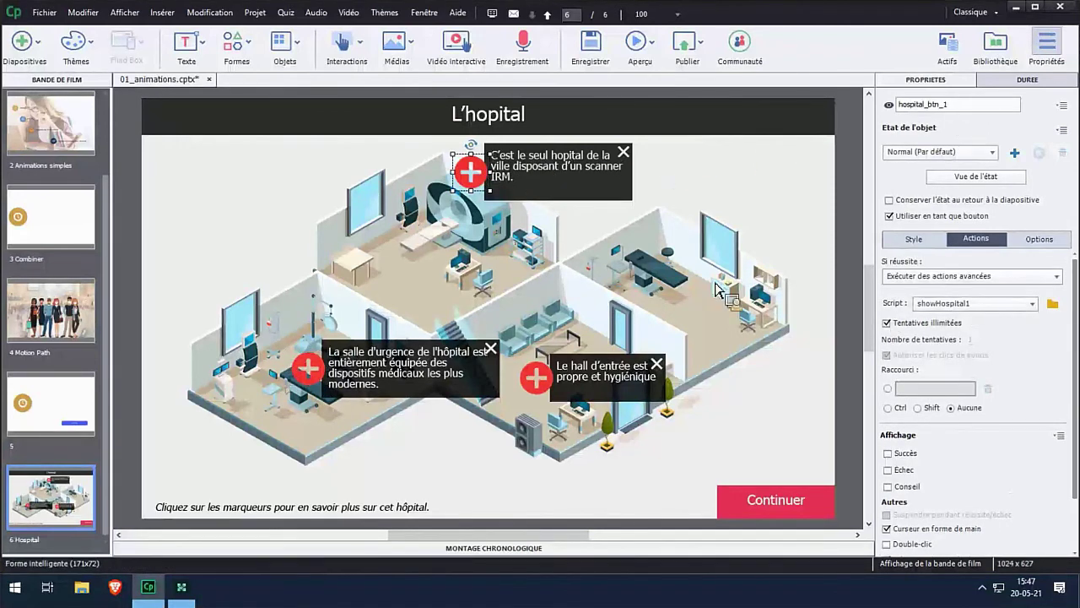
pyautogui.click(537, 376)
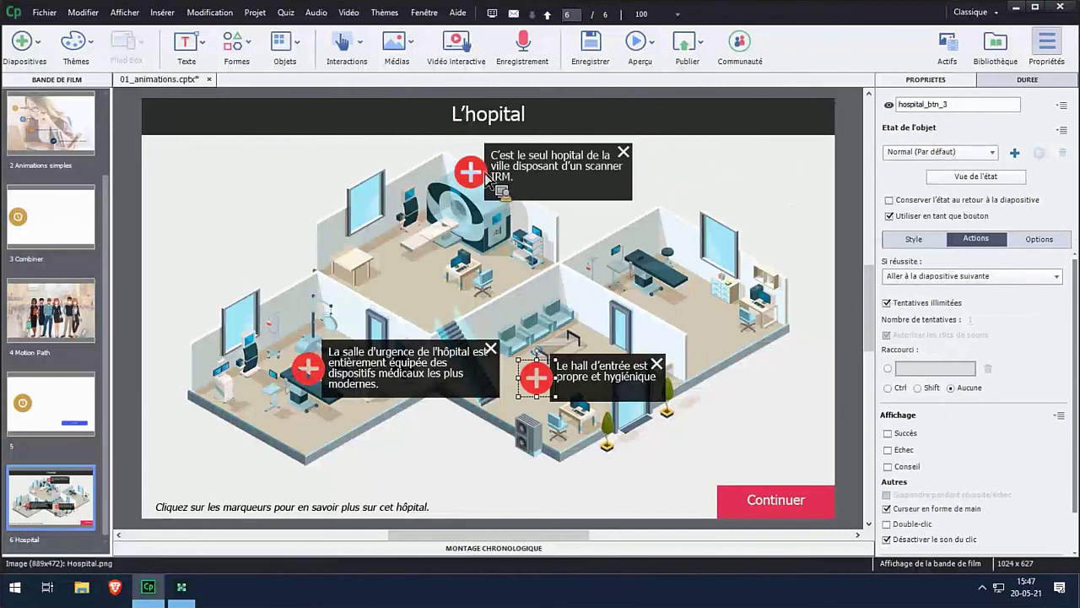
# Check the names and output visibility of the three dark pop-up text boxes on slide 6.
pyautogui.click(566, 194)
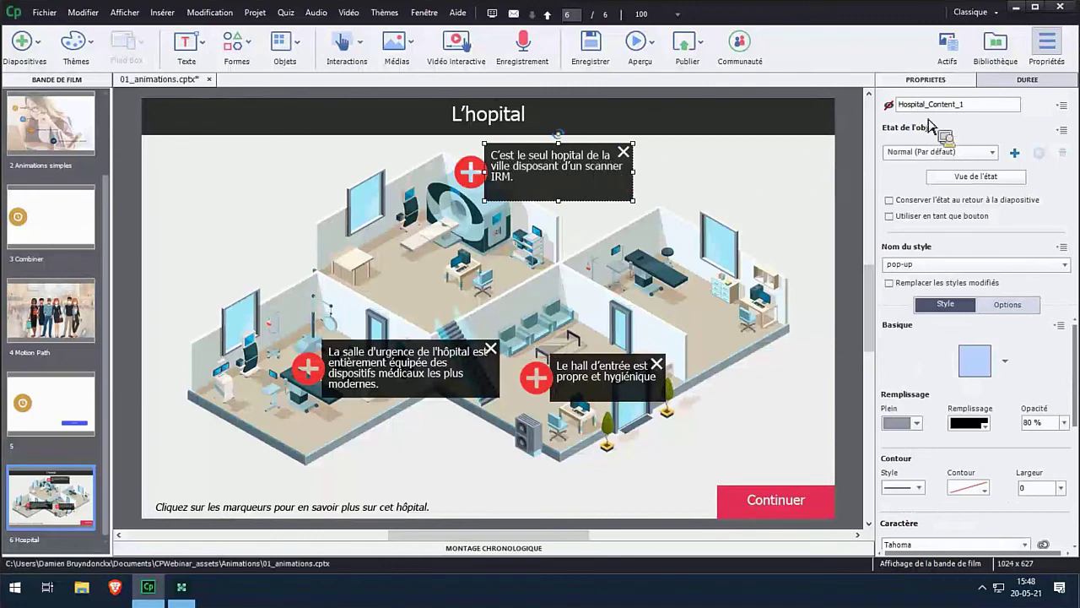
pyautogui.click(473, 371)
pyautogui.moveTo(964, 104); pyautogui.dragTo(944, 104)
pyautogui.click(579, 394)
pyautogui.moveTo(962, 104); pyautogui.dragTo(907, 110)
pyautogui.click(561, 190)
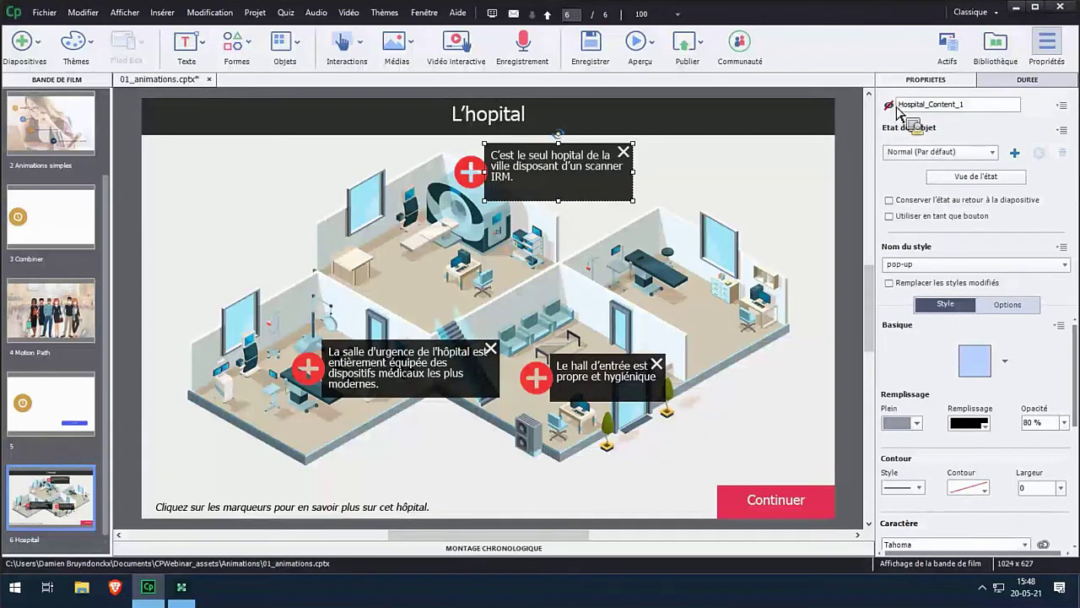
pyautogui.moveTo(892, 110); pyautogui.dragTo(409, 380)
pyautogui.click(401, 384)
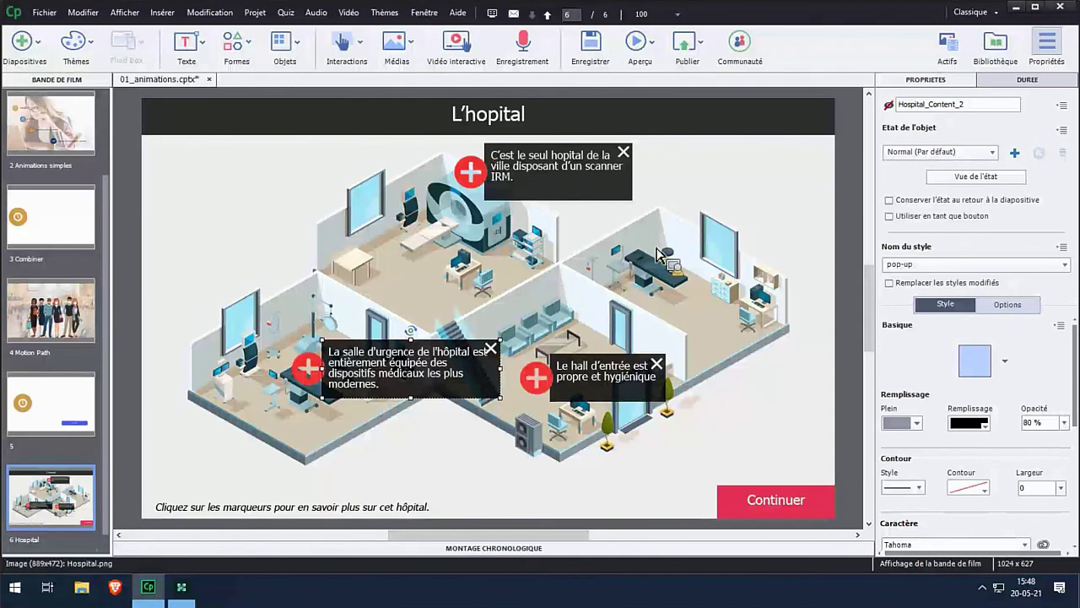
pyautogui.click(620, 393)
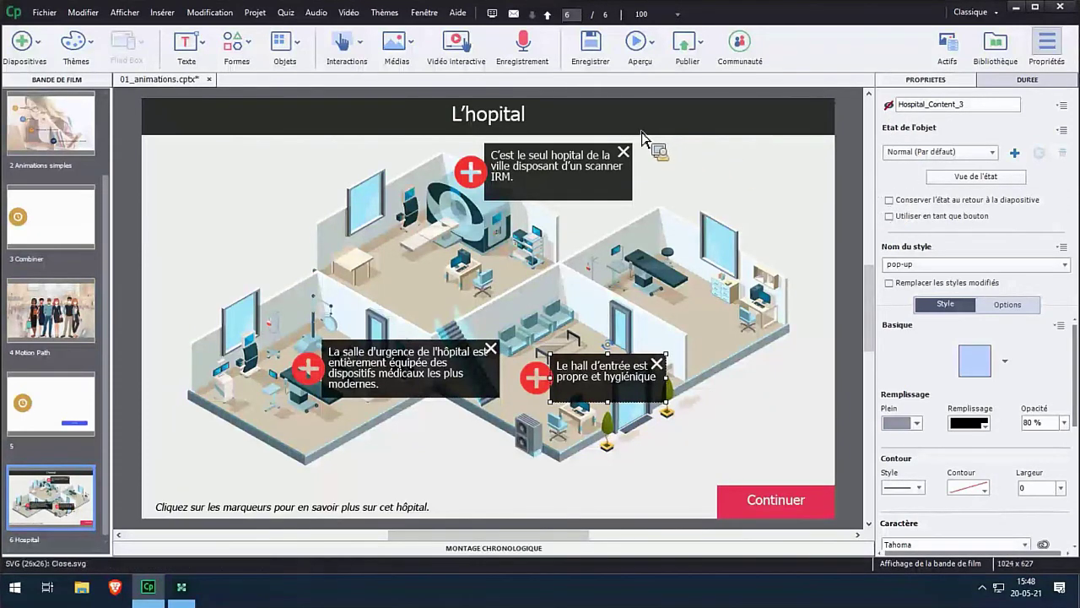
# Check the three pop-up close icons and hide Hospital_Close_2 and Hospital_Close_3 in the output.
pyautogui.click(624, 152)
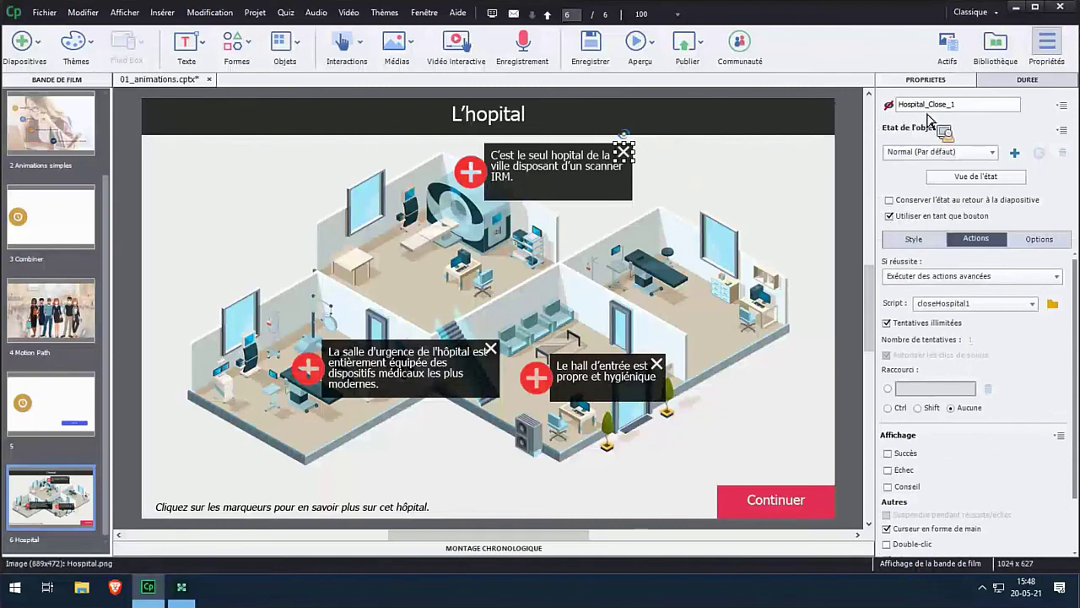
pyautogui.click(491, 349)
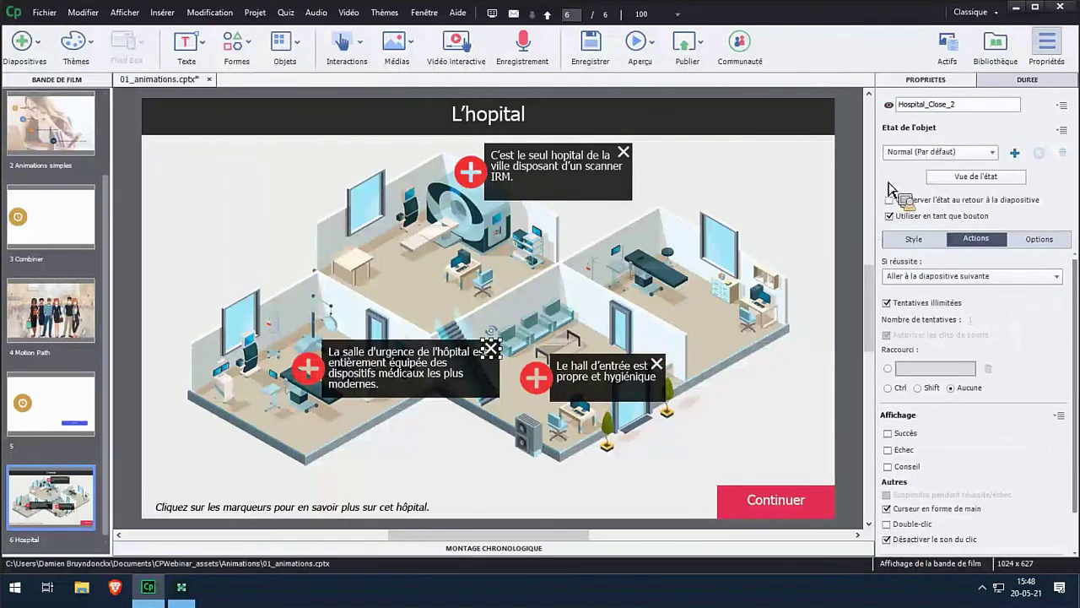
pyautogui.click(656, 364)
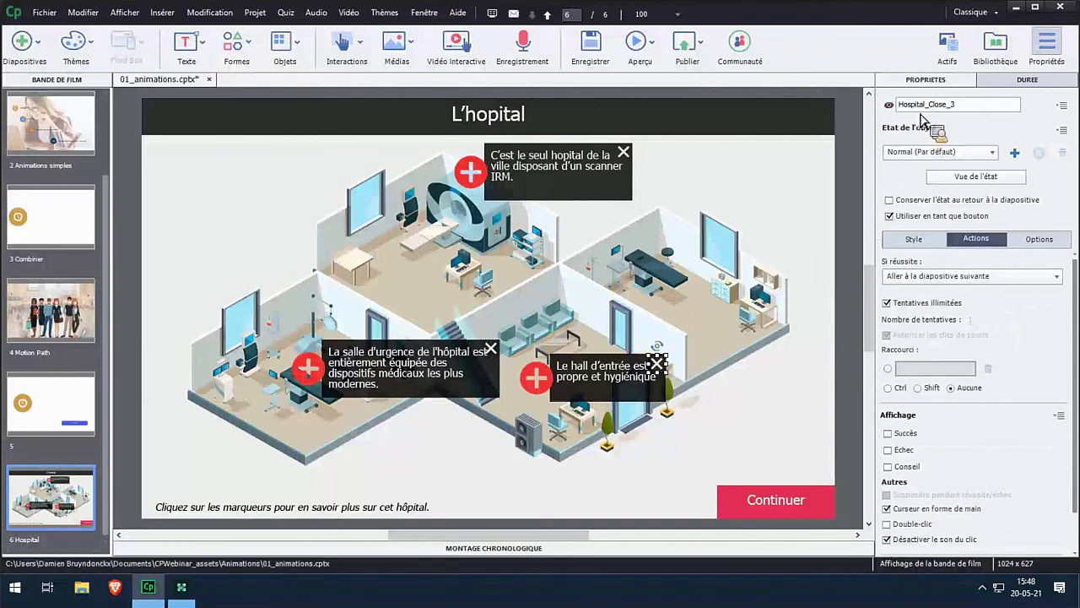
pyautogui.click(889, 104)
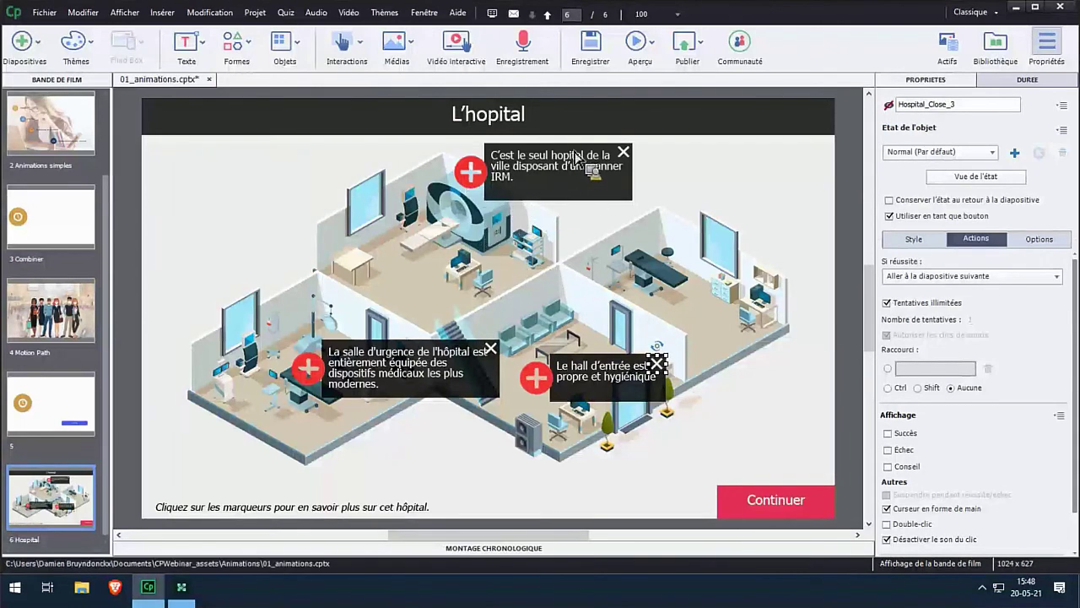
# Preview slide 6 as HTML5 in the browser, play it, and close the preview.
pyautogui.click(638, 44)
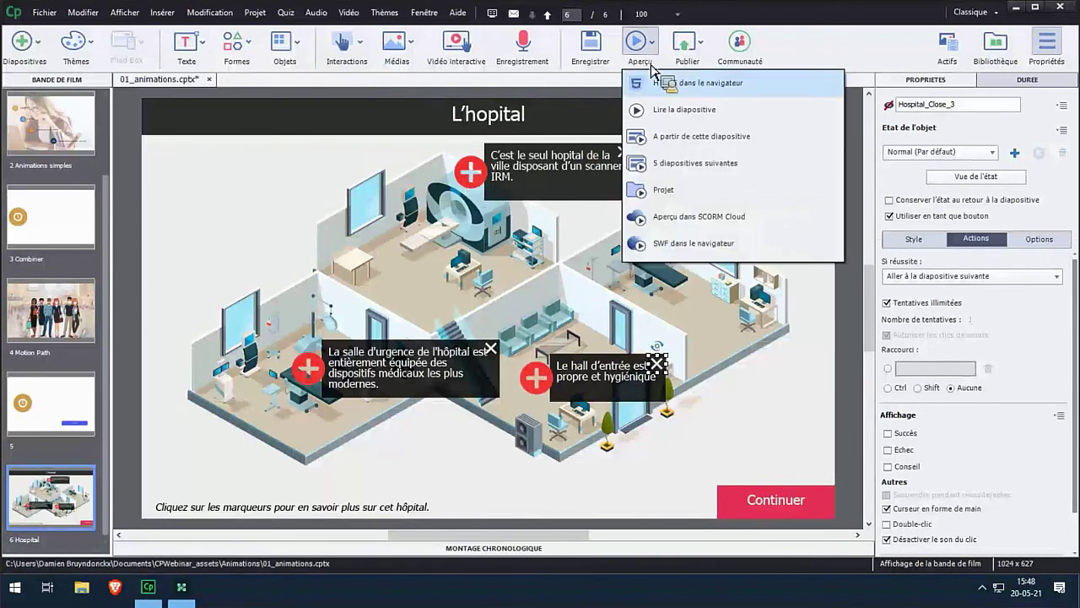
pyautogui.click(648, 83)
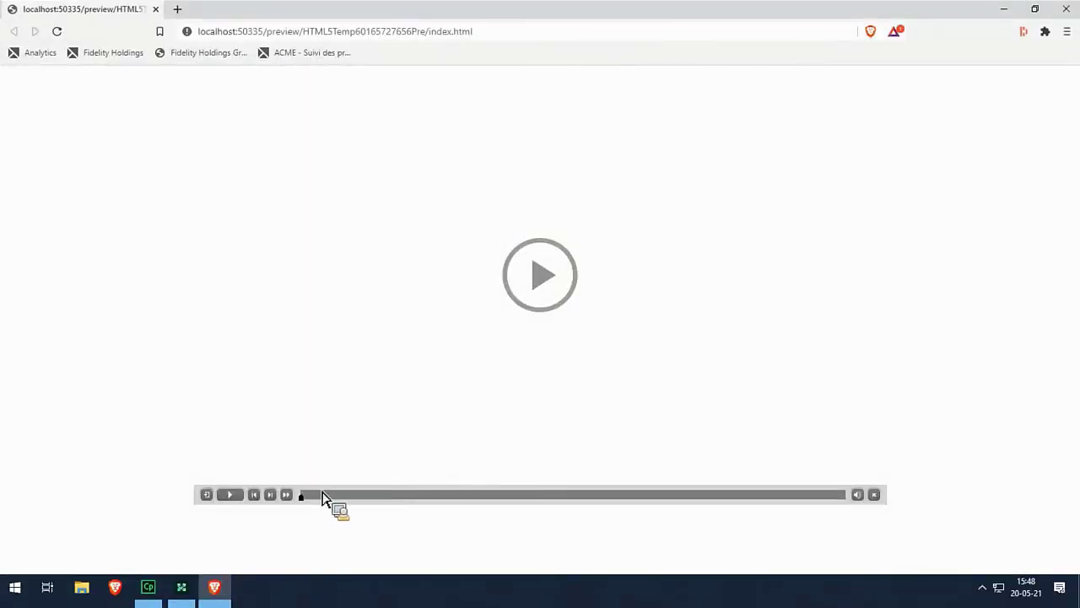
pyautogui.click(321, 497)
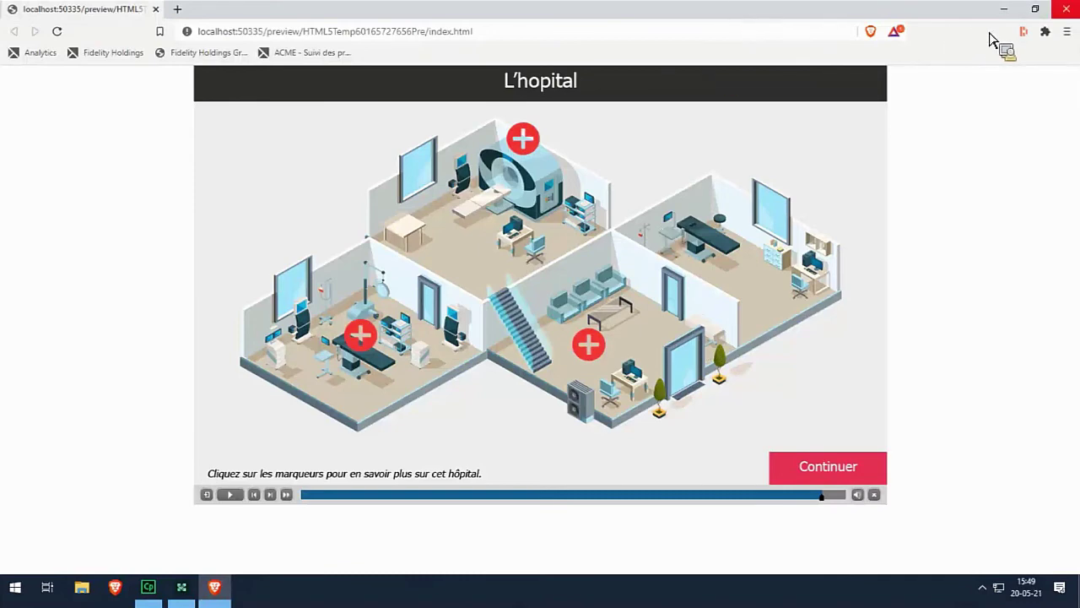
pyautogui.click(1066, 8)
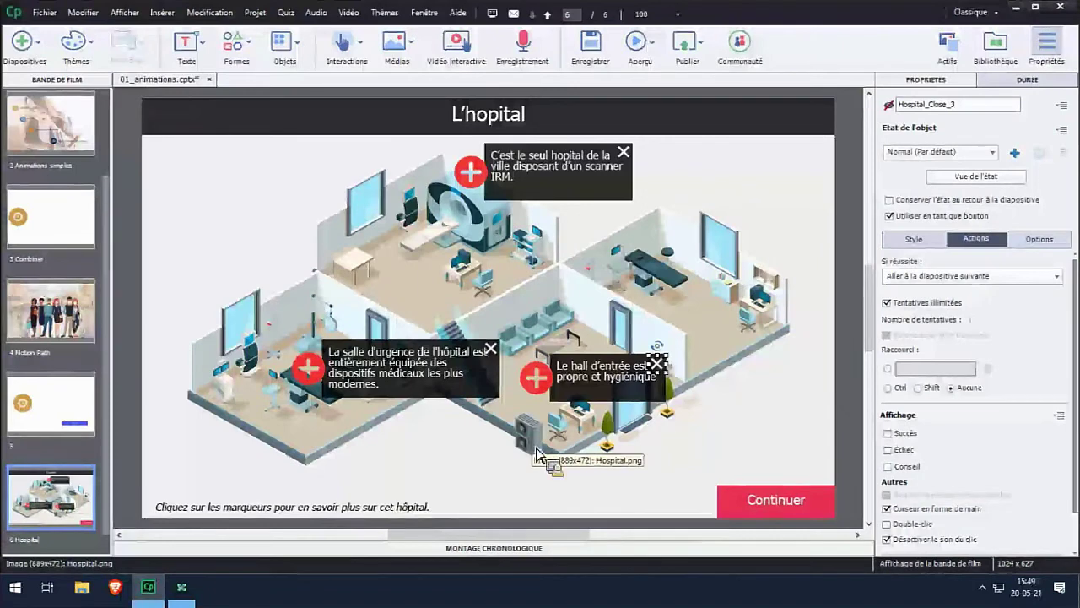
# Review the object names of the MRI scanner's marker, pop-up text box and close icon.
pyautogui.click(484, 189)
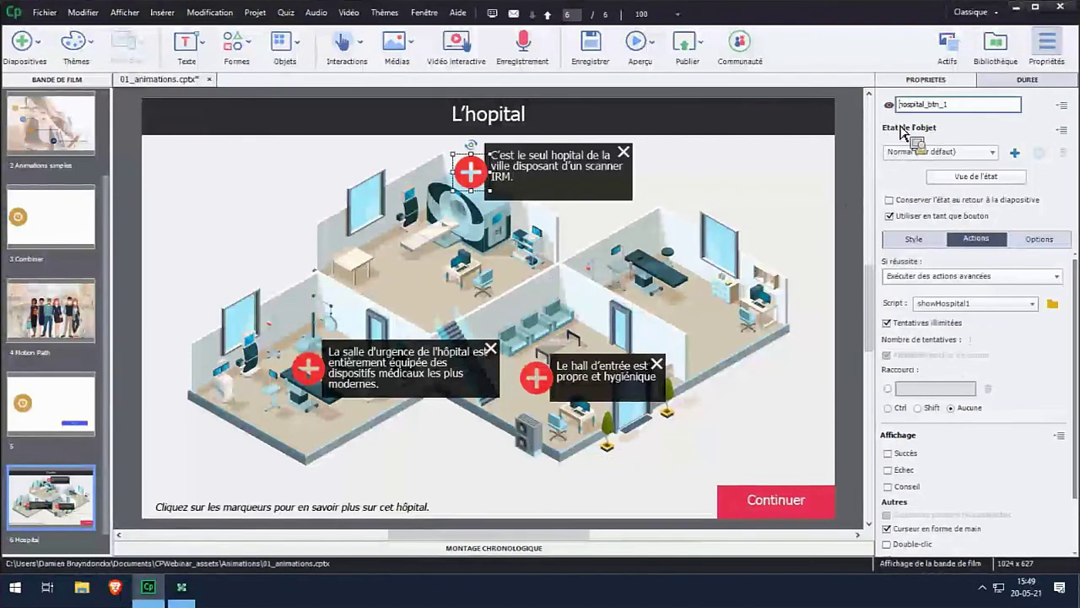
pyautogui.moveTo(932, 104); pyautogui.dragTo(906, 111)
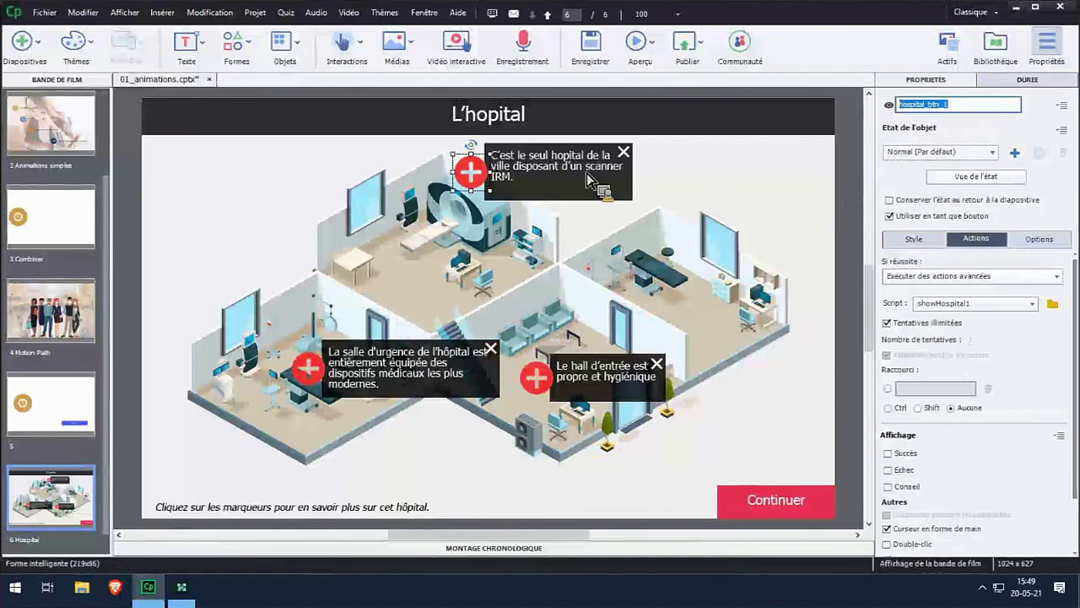
pyautogui.click(561, 181)
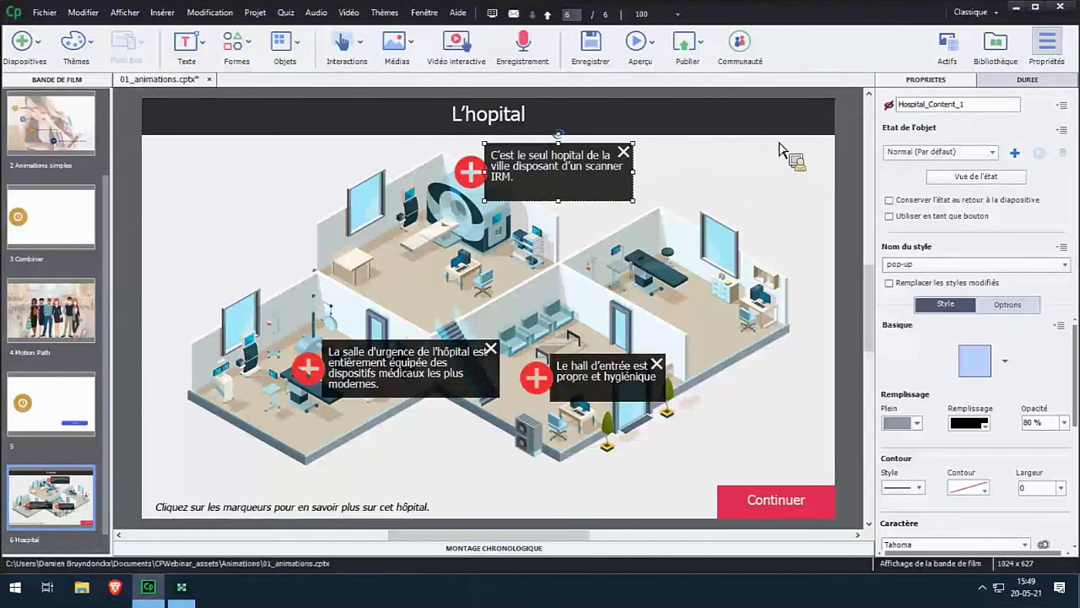
pyautogui.moveTo(928, 104); pyautogui.dragTo(956, 116)
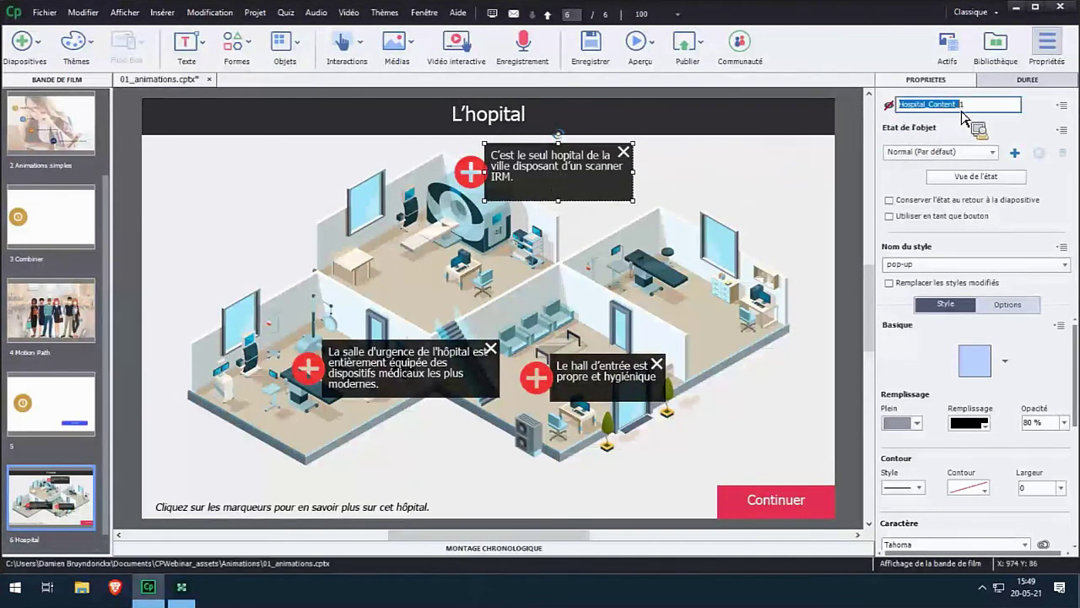
pyautogui.click(625, 153)
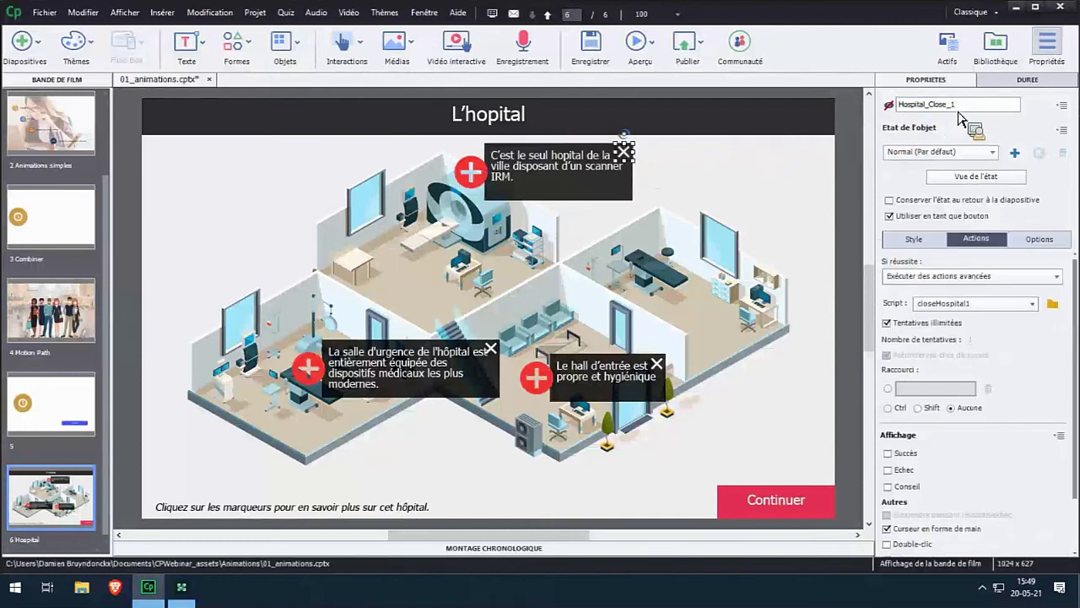
pyautogui.click(477, 177)
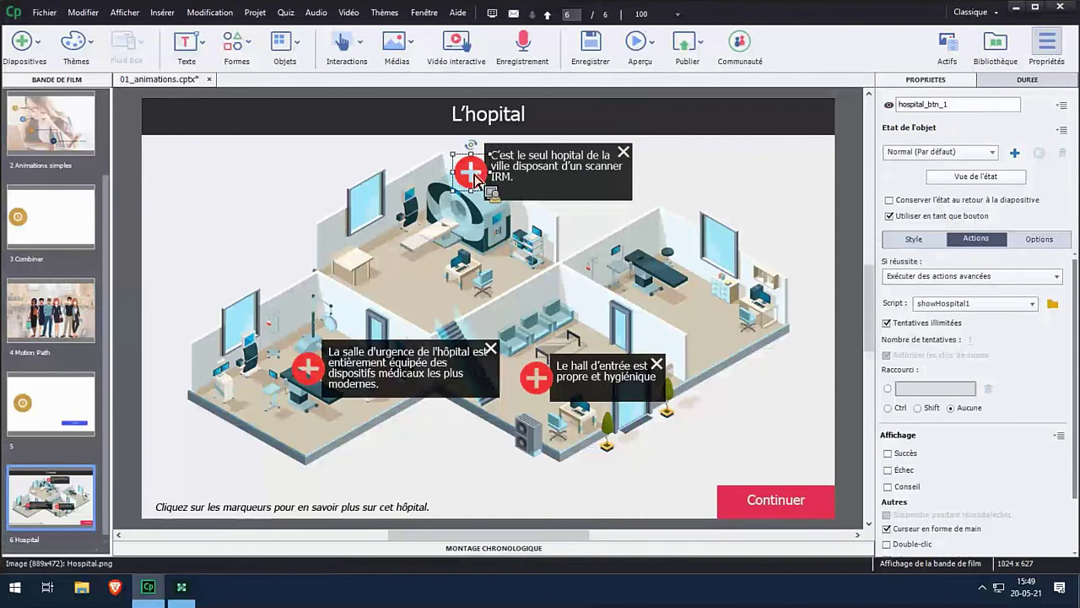
# Load the existing advanced action showHospital1 and examine the commands it runs.
pyautogui.click(262, 13)
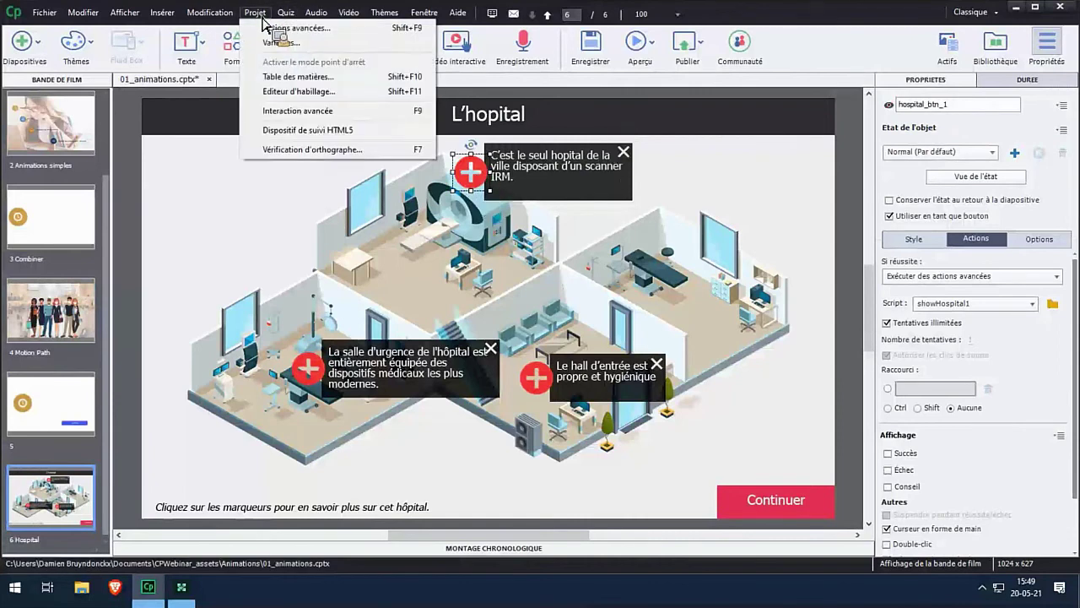
pyautogui.click(285, 41)
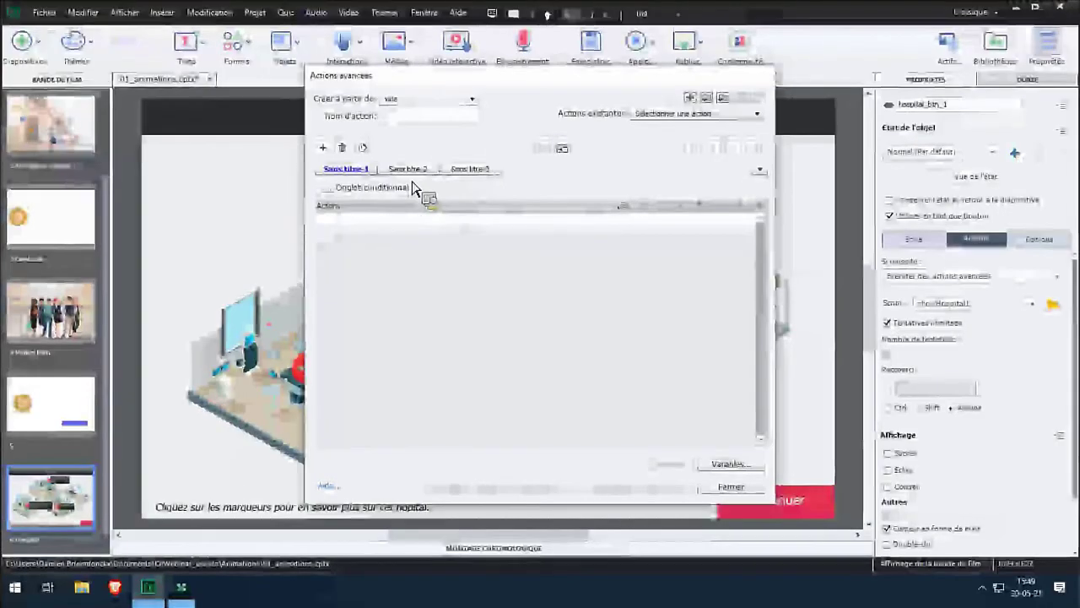
pyautogui.click(685, 113)
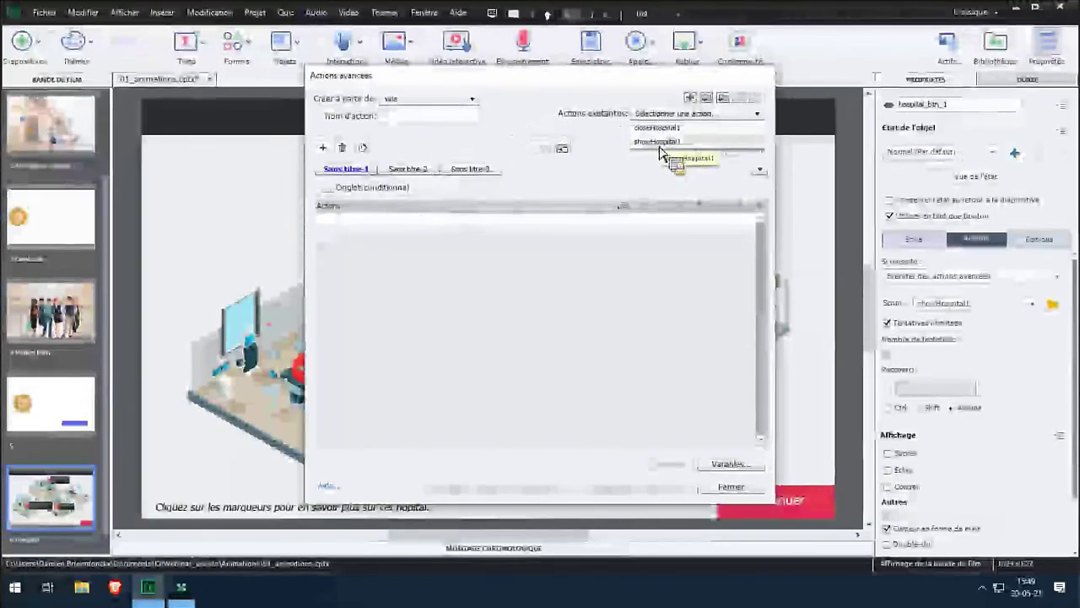
pyautogui.click(660, 142)
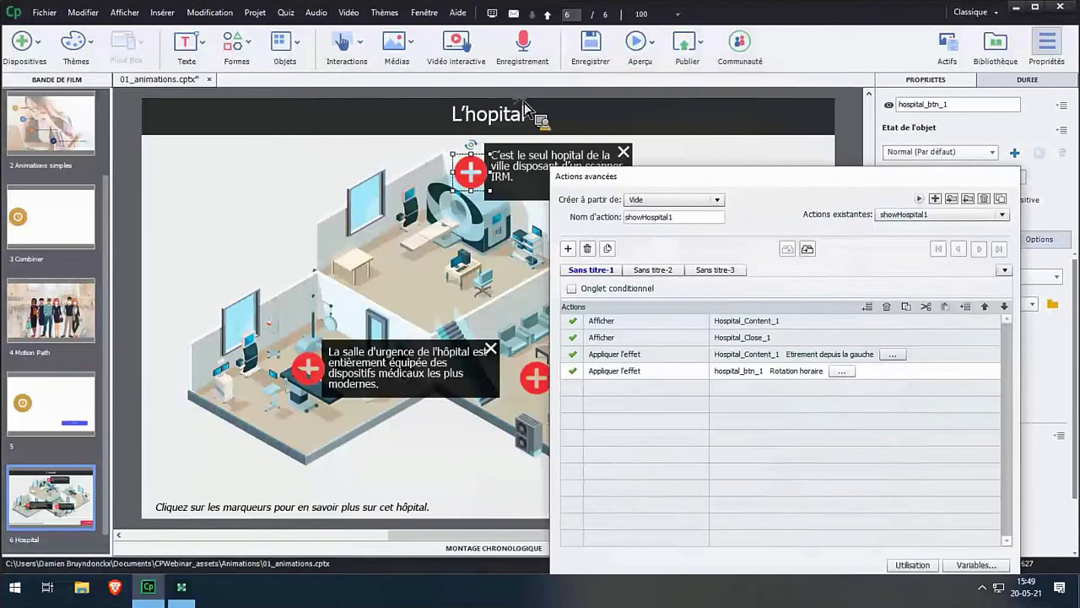
pyautogui.click(603, 329)
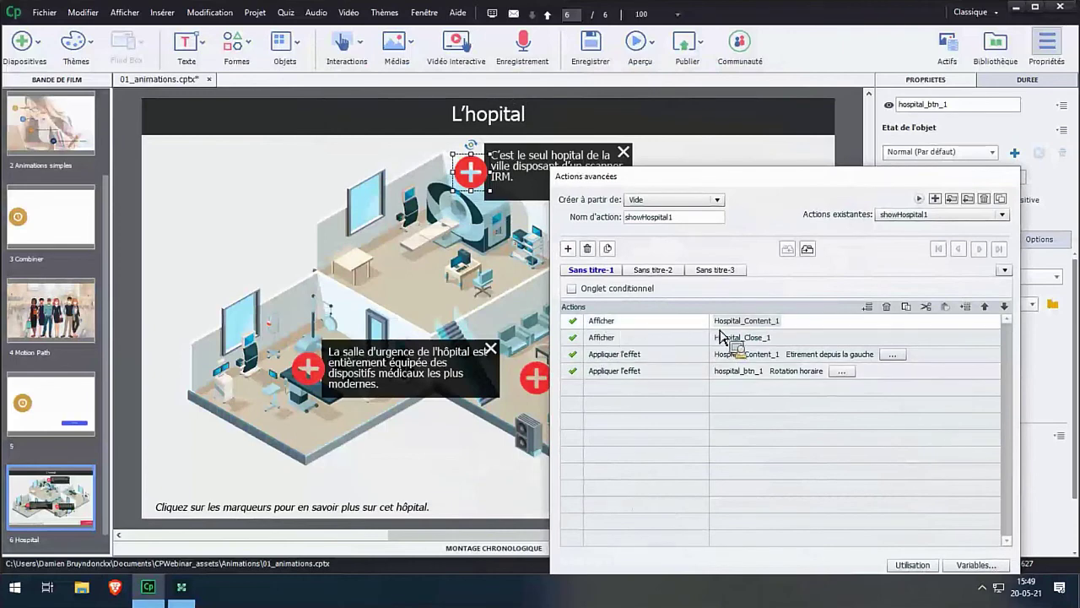
# Inspect the parameters of the Etirement depuis la gauche effect applied to Hospital_Content_1, and cancel without changing them.
pyautogui.moveTo(537, 171); pyautogui.dragTo(608, 226)
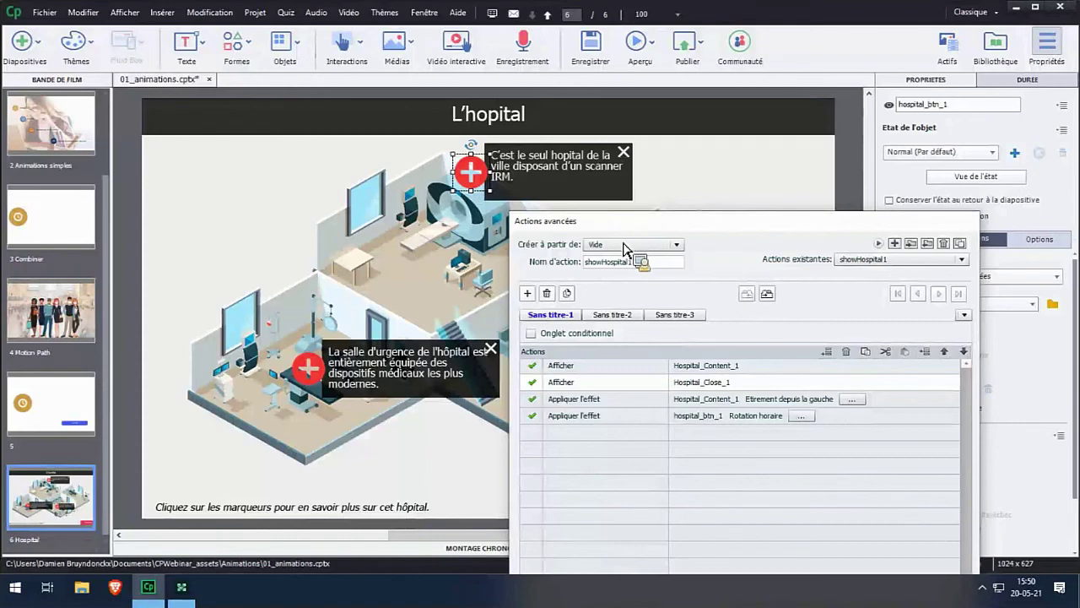
pyautogui.press('Down')
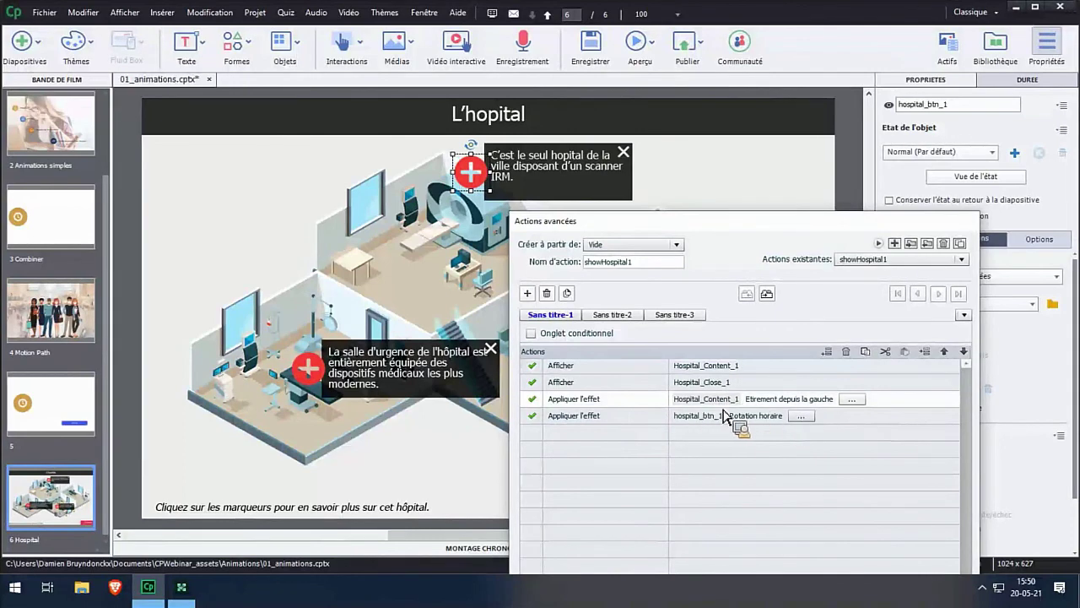
pyautogui.click(852, 400)
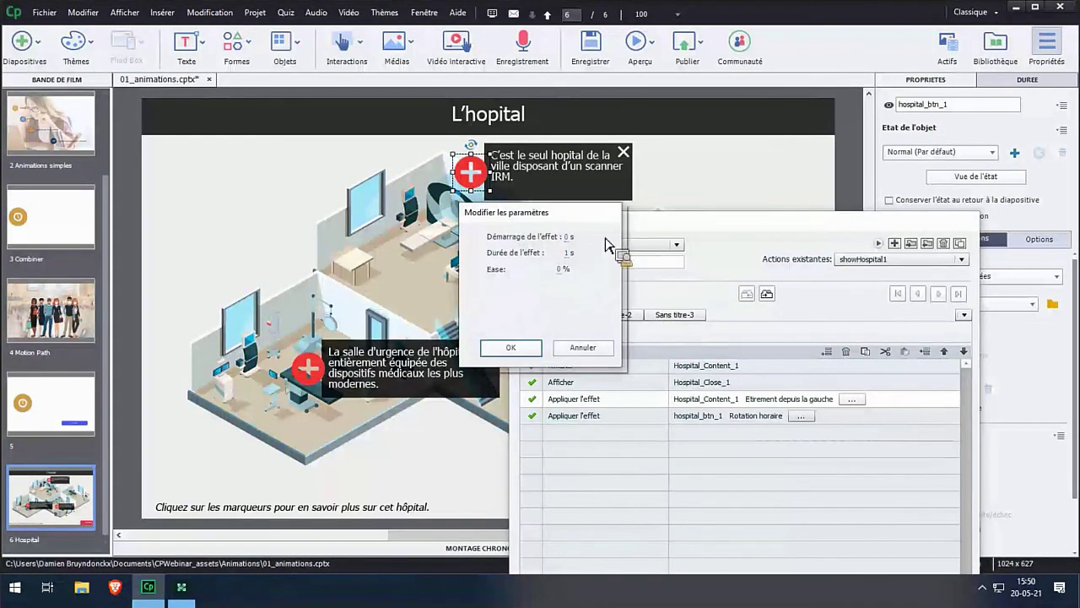
pyautogui.moveTo(529, 226); pyautogui.dragTo(675, 223)
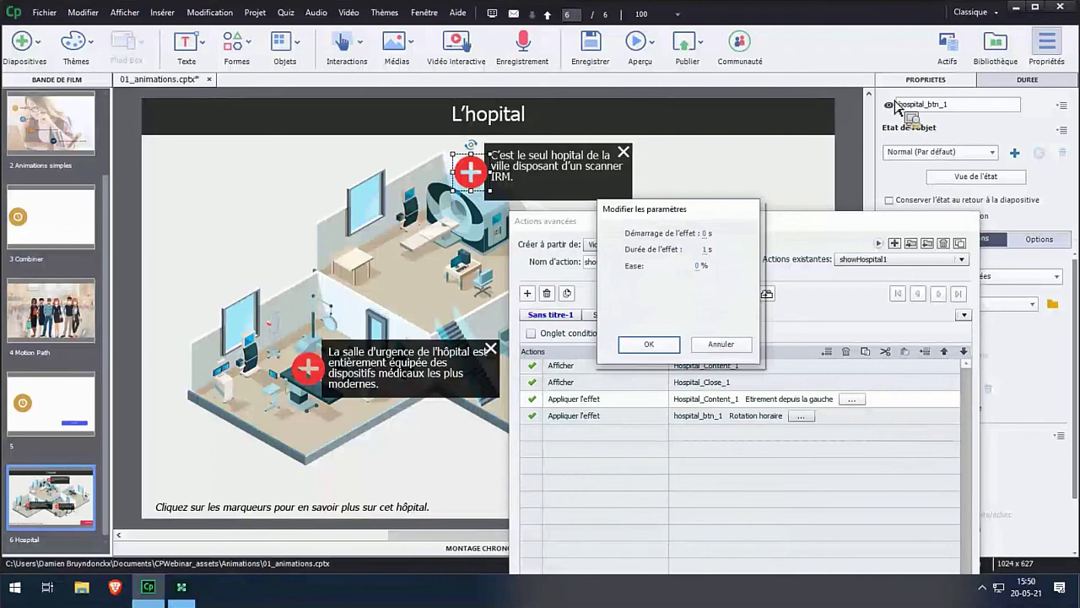
pyautogui.click(721, 344)
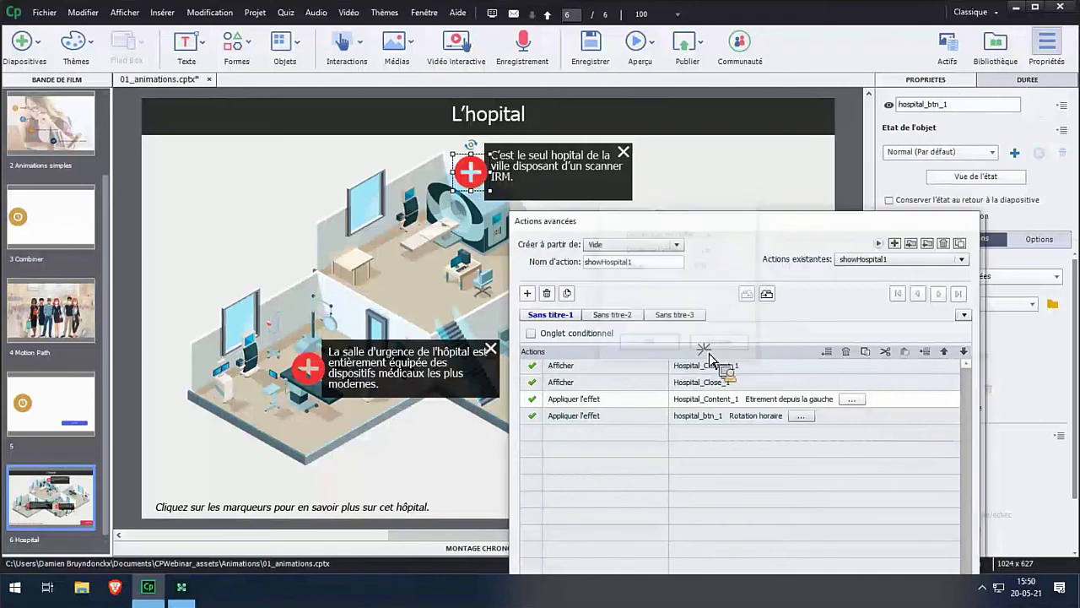
# Review the Rotation horaire command on hospital_btn_1 and close the advanced actions dialog.
pyautogui.click(626, 422)
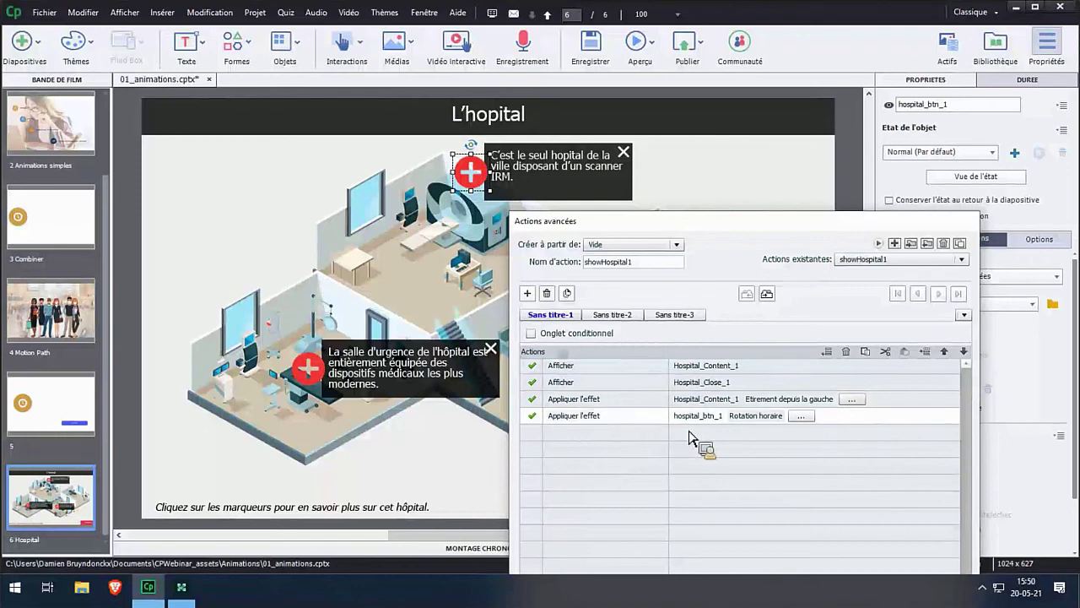
pyautogui.click(481, 190)
pyautogui.moveTo(544, 274); pyautogui.dragTo(622, 349)
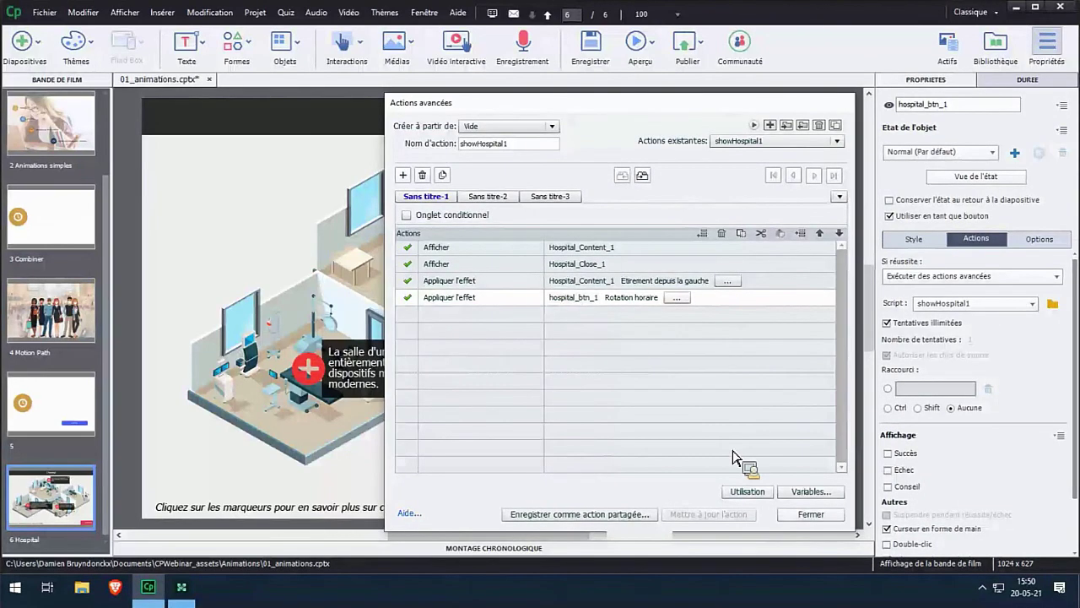
pyautogui.click(810, 514)
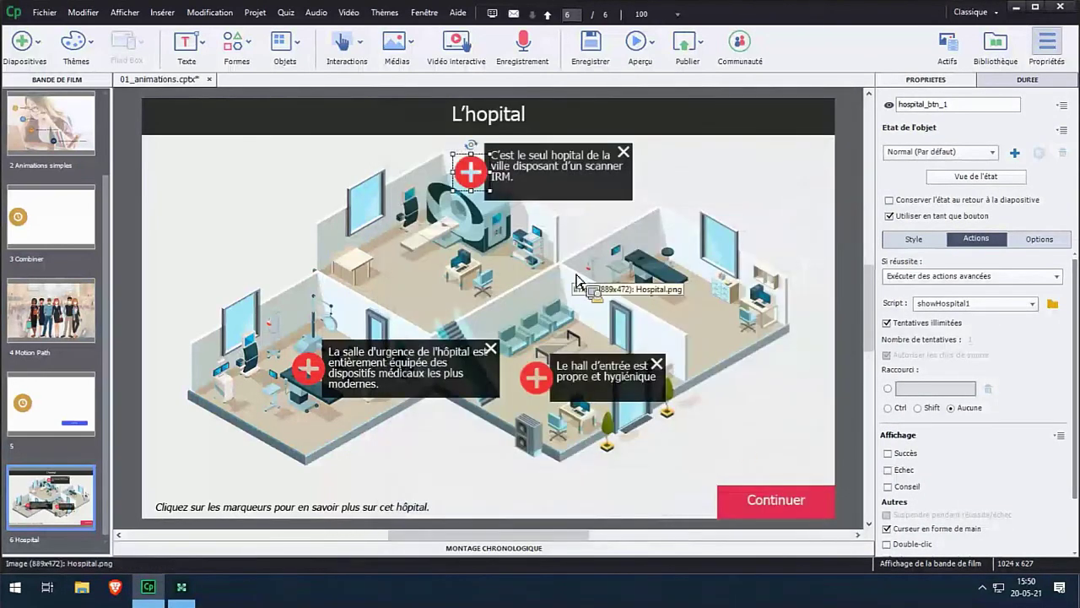
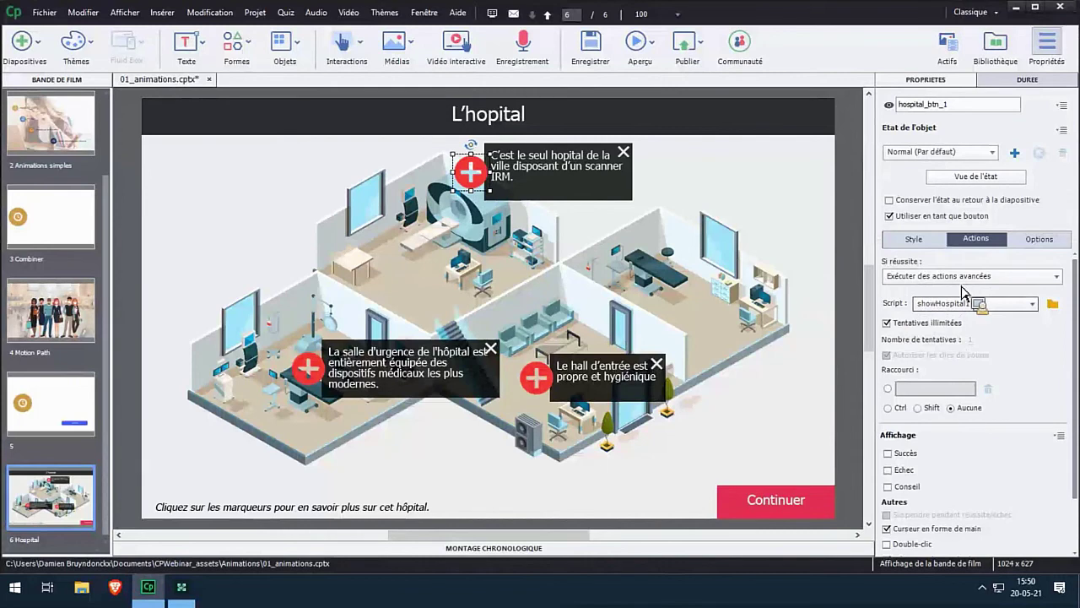
# Check which advanced action is assigned to the MRI scanner's marker and to its pop-up's close icon.
pyautogui.click(962, 303)
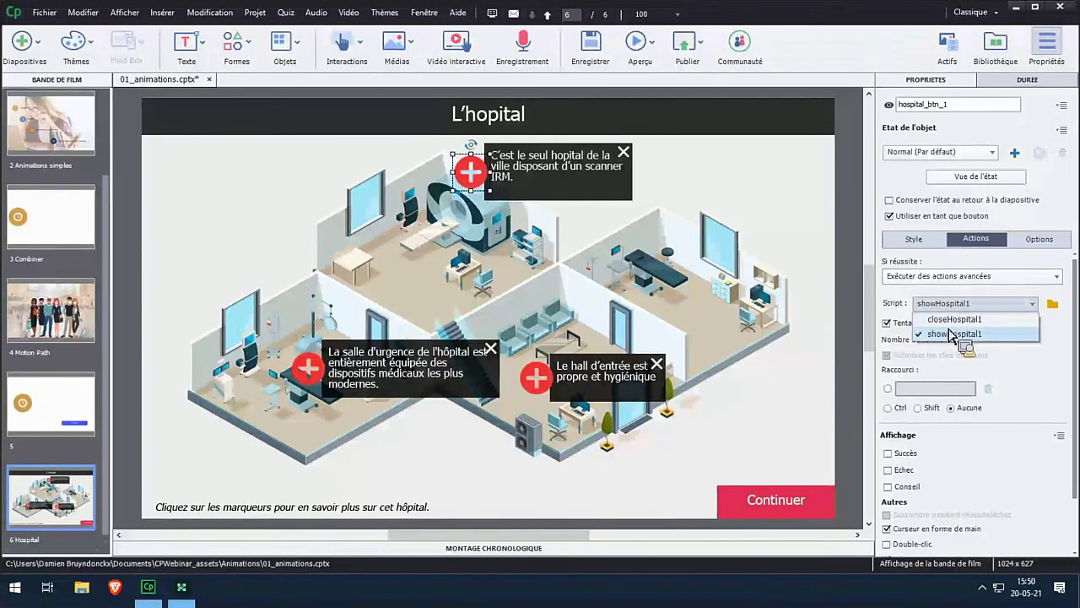
pyautogui.click(952, 334)
pyautogui.click(920, 304)
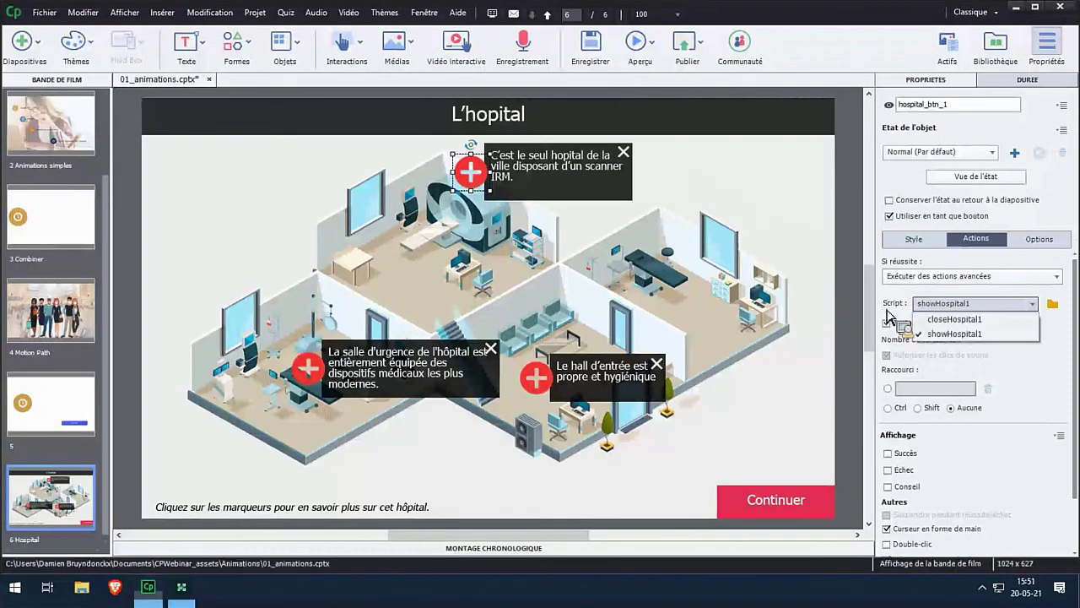
pyautogui.click(962, 334)
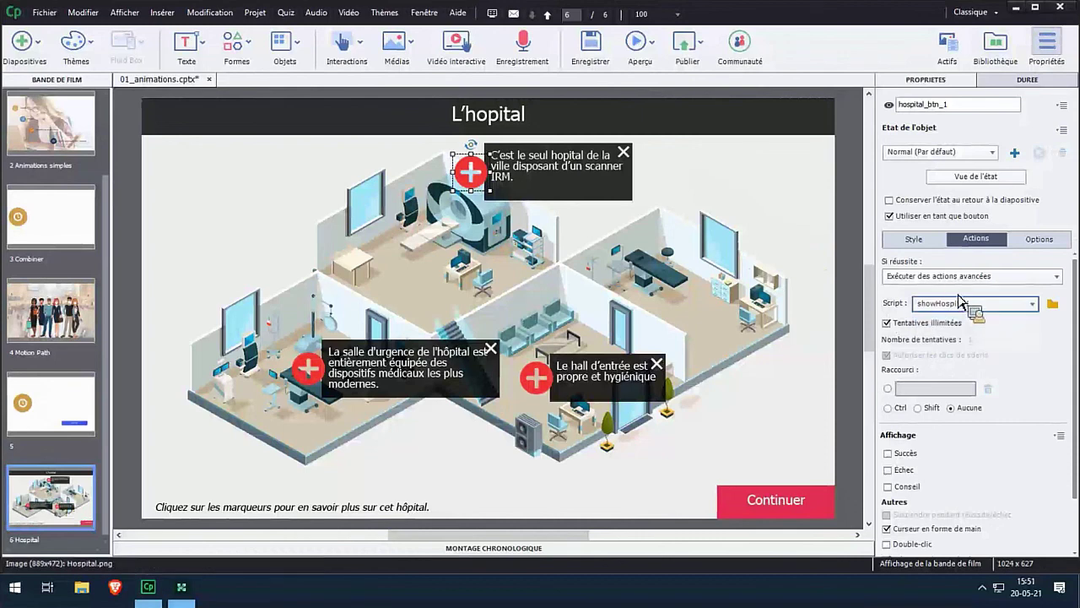
pyautogui.click(624, 154)
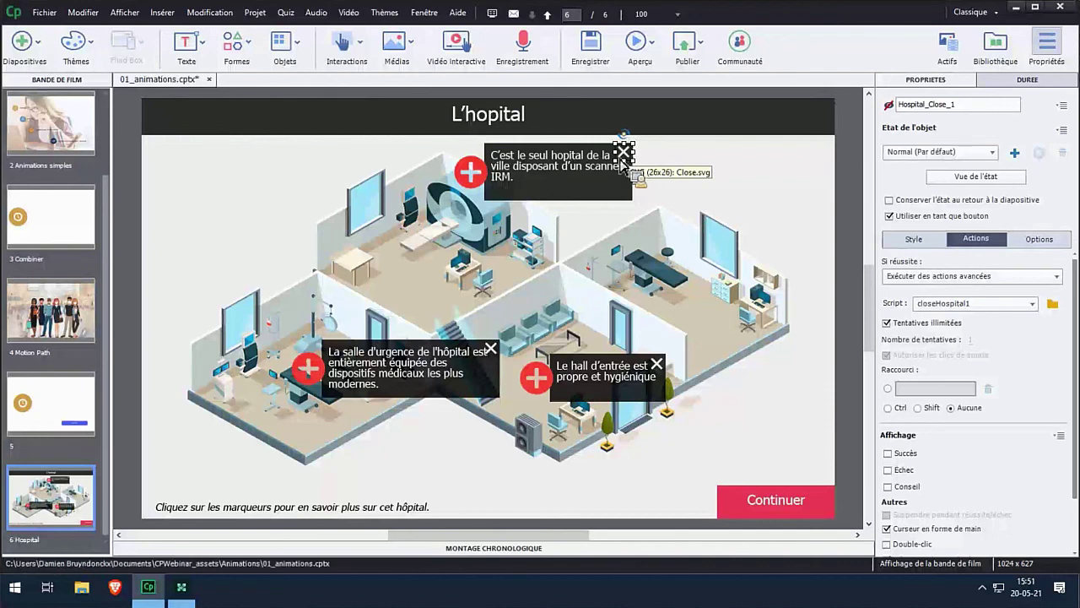
# Preview the project as HTML5 in the browser and skip ahead to the L'hopital slide.
pyautogui.click(638, 42)
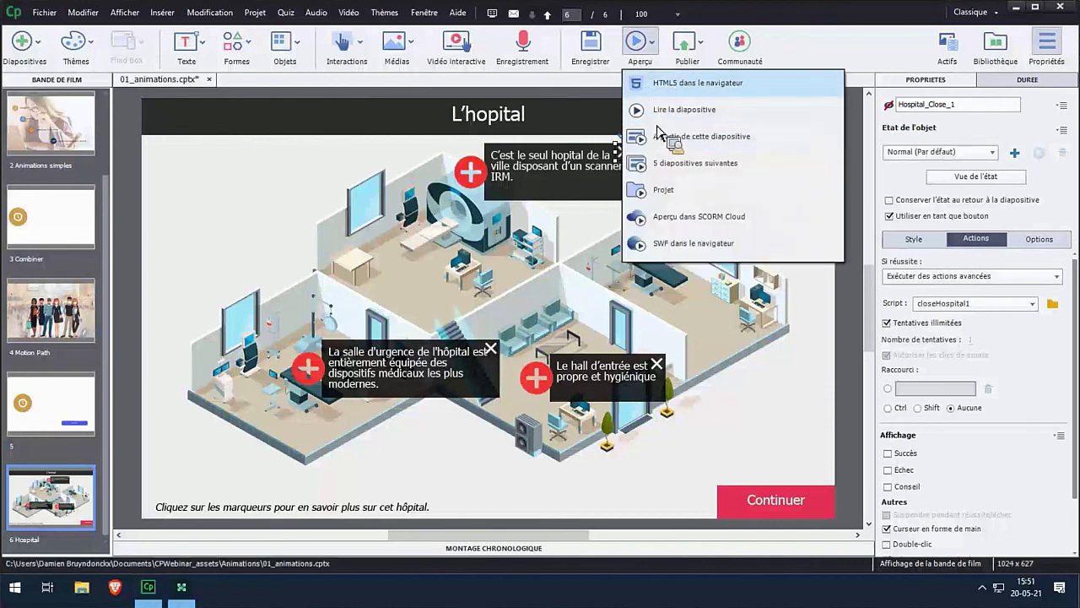
pyautogui.click(696, 110)
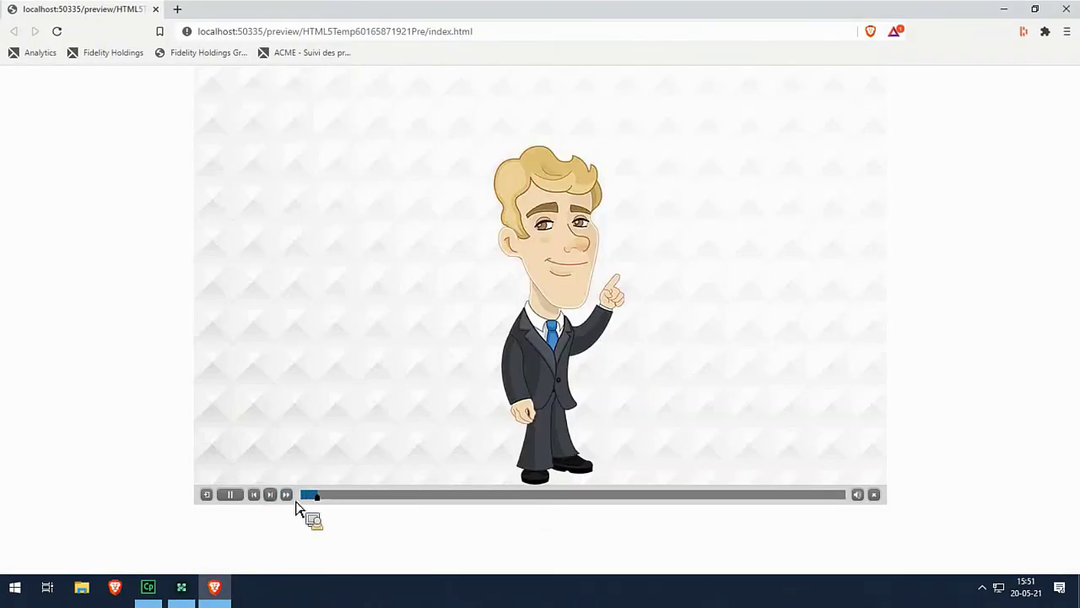
pyautogui.click(270, 494)
pyautogui.click(271, 496)
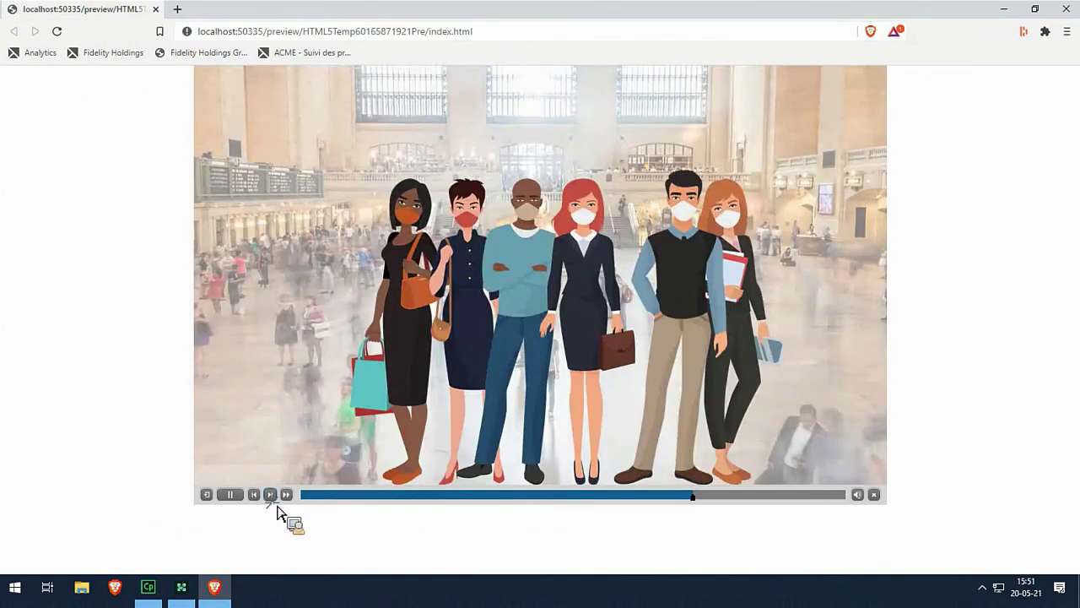
pyautogui.click(271, 497)
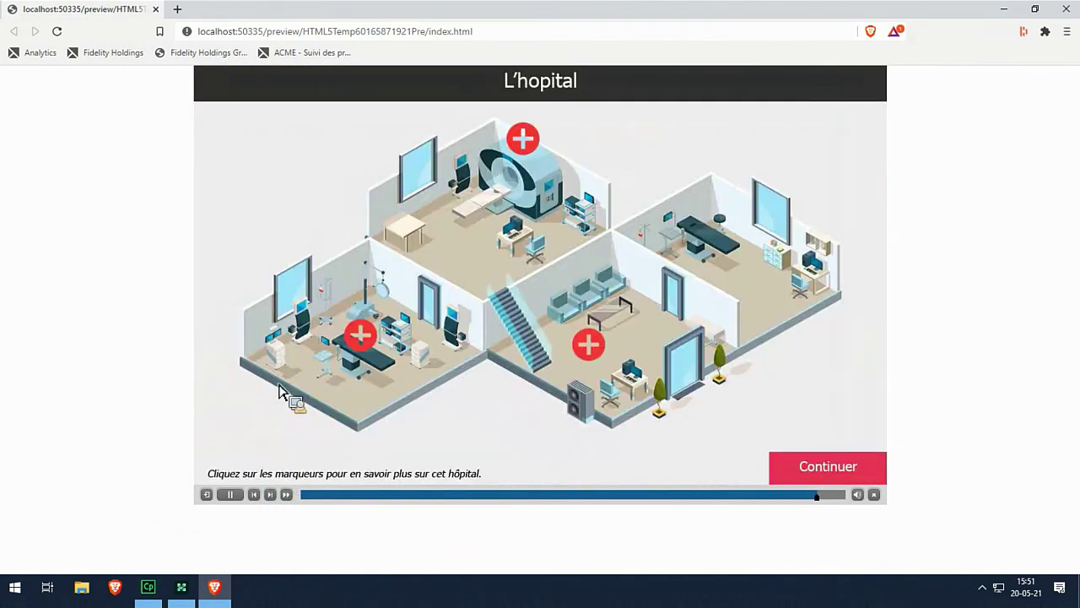
# Test opening and closing the MRI scanner's pop-up twice, and close the browser preview.
pyautogui.click(524, 137)
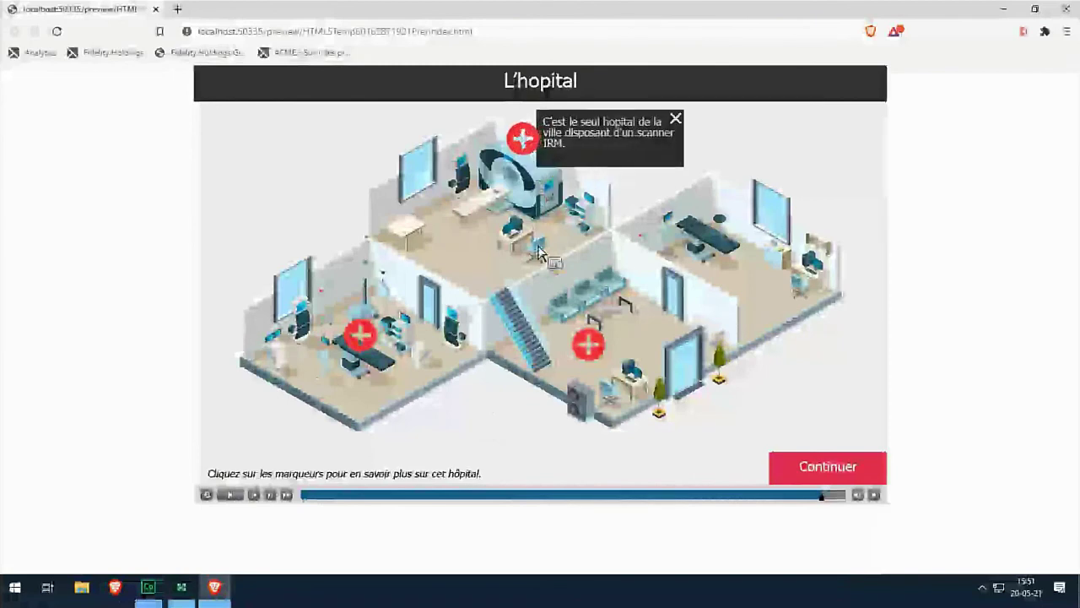
pyautogui.click(683, 124)
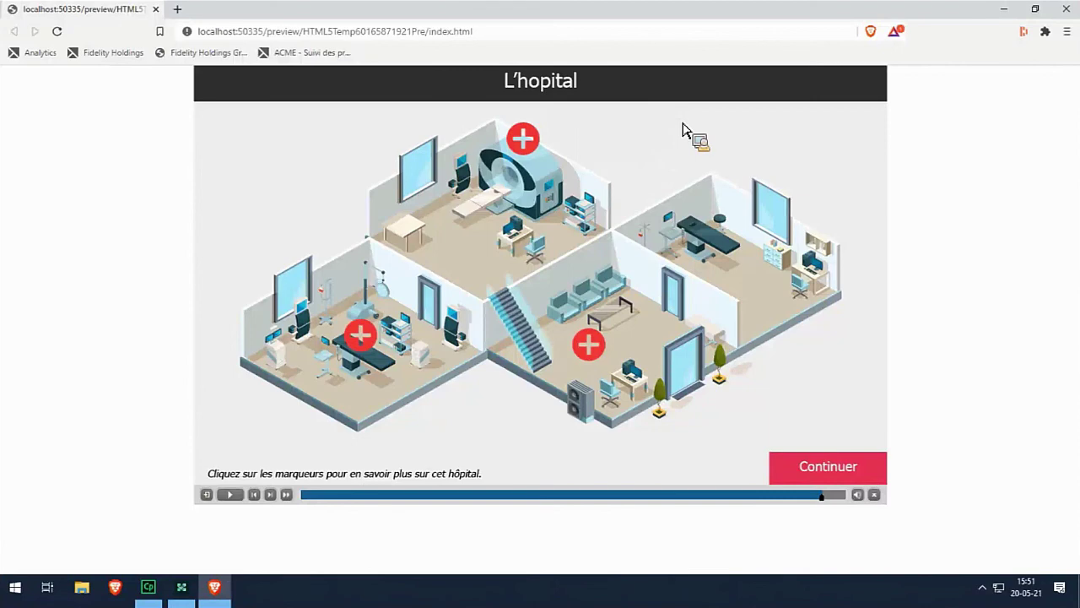
pyautogui.click(529, 144)
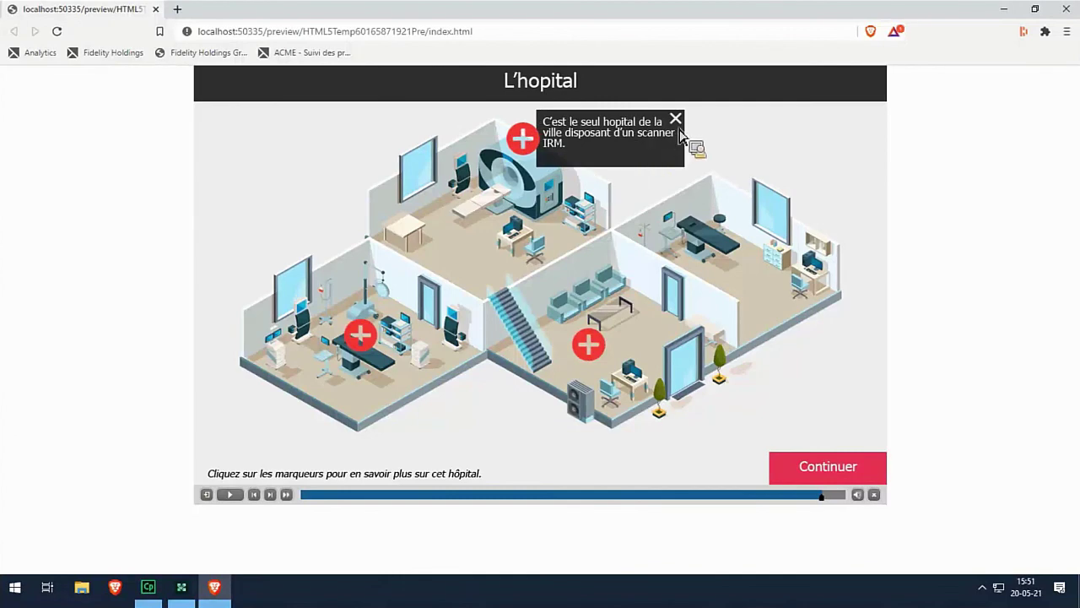
pyautogui.click(679, 123)
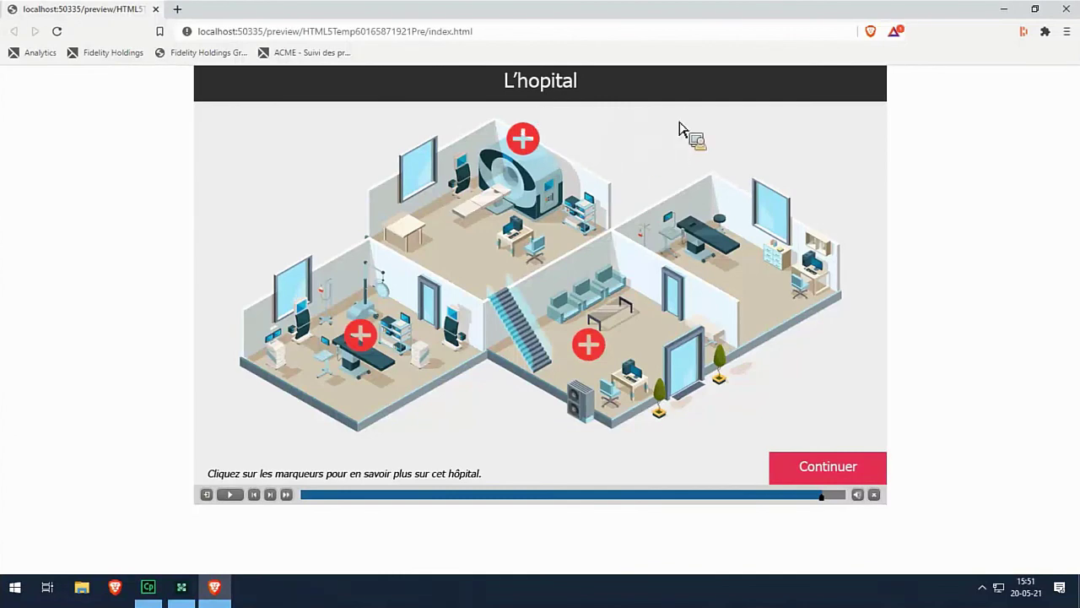
pyautogui.click(1066, 8)
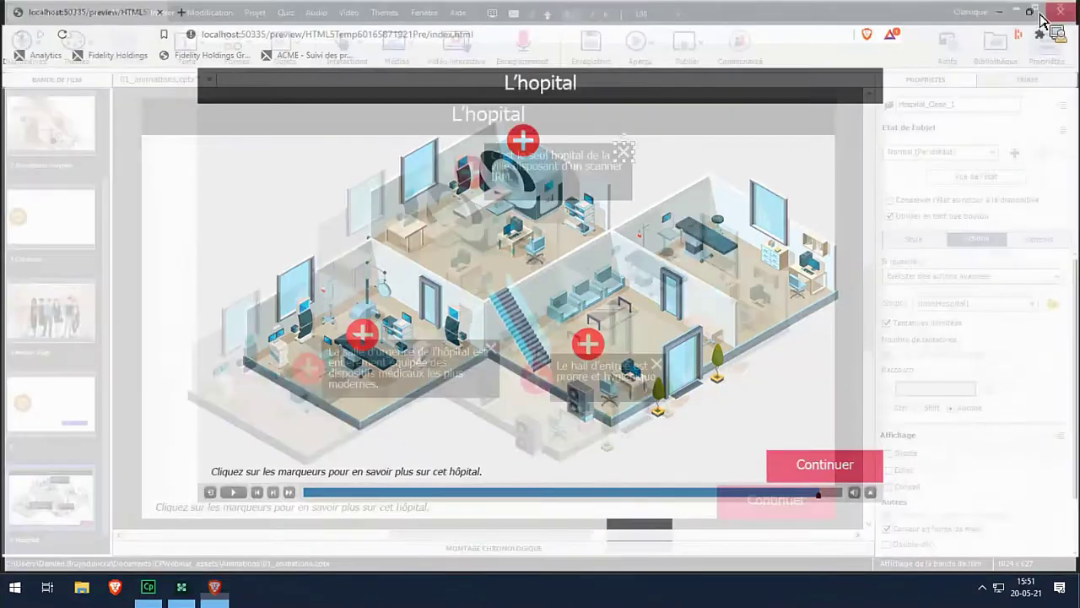
# Select the emergency room's marker hospital_btn_2 and load the existing advanced action showHospital1.
pyautogui.click(311, 370)
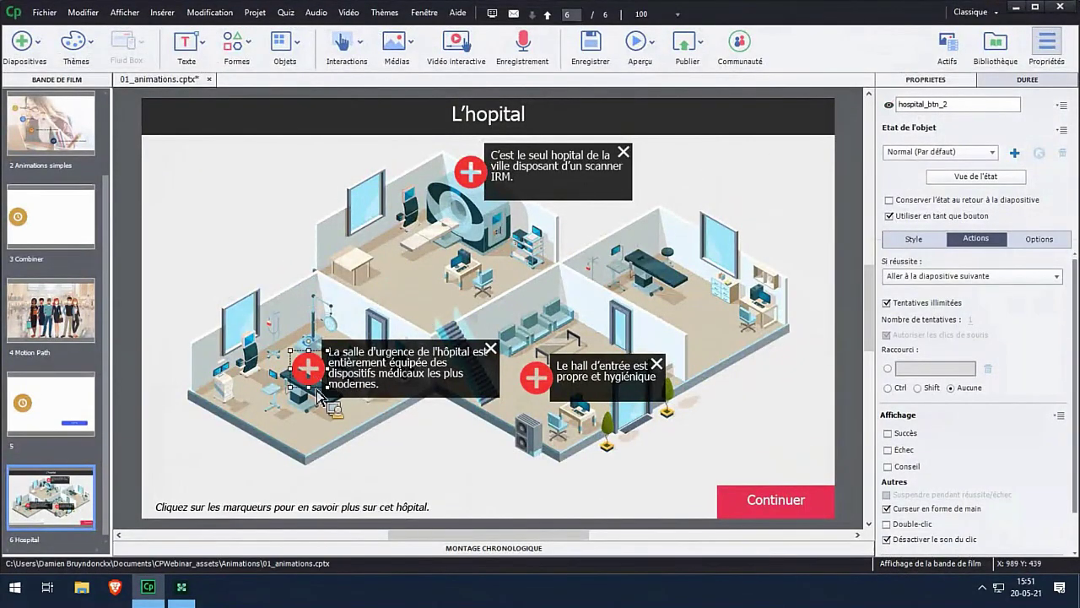
pyautogui.click(255, 12)
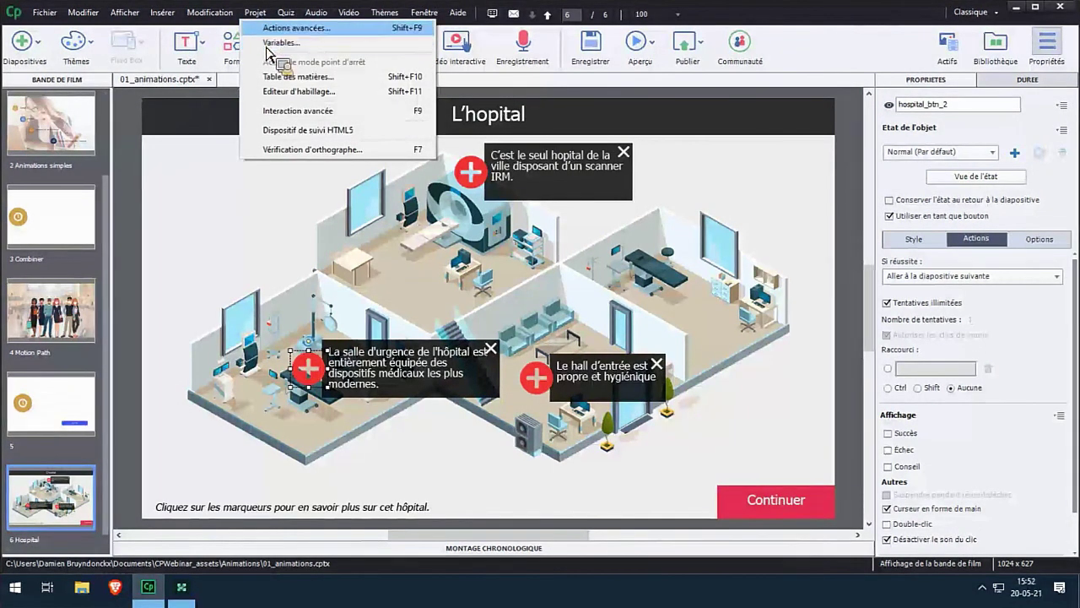
pyautogui.click(287, 28)
pyautogui.click(471, 98)
pyautogui.click(430, 128)
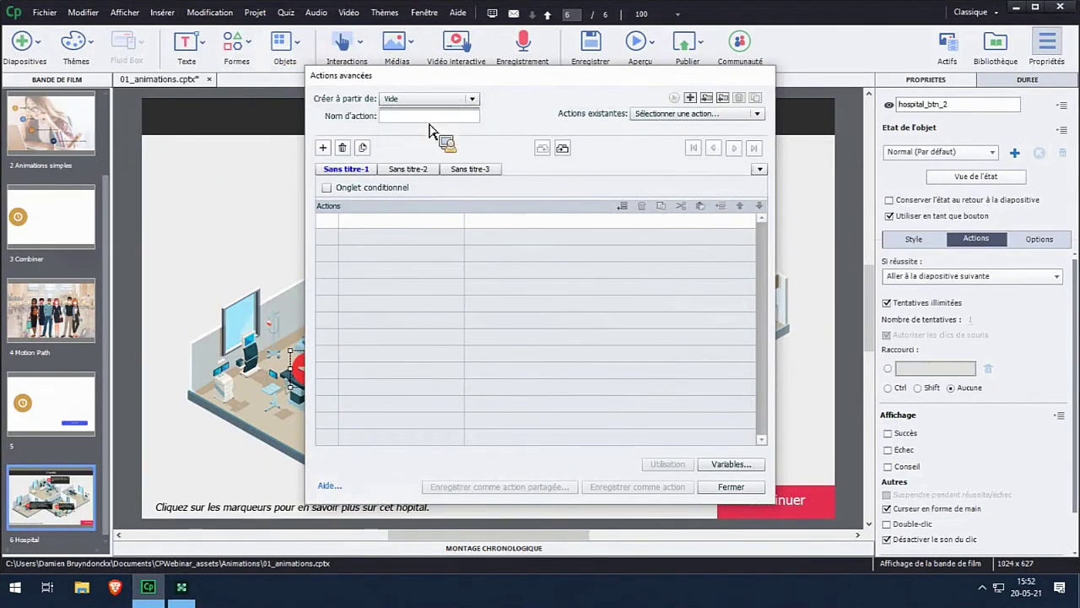
pyautogui.click(667, 113)
pyautogui.click(659, 142)
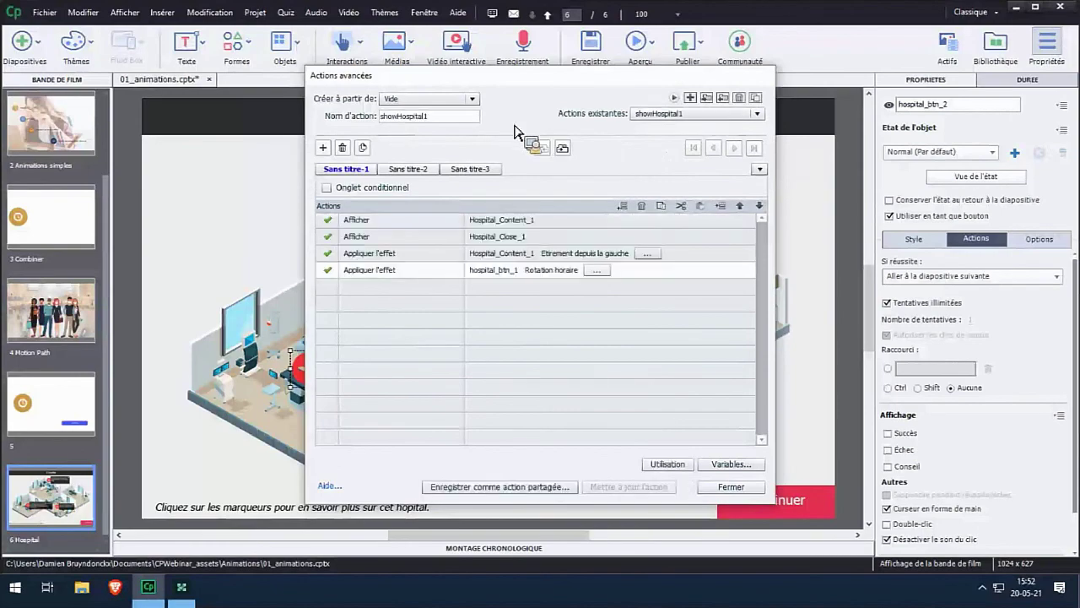
pyautogui.moveTo(547, 77)
pyautogui.mouseDown()
pyautogui.moveTo(610, 220)
pyautogui.moveTo(769, 238)
pyautogui.mouseUp()
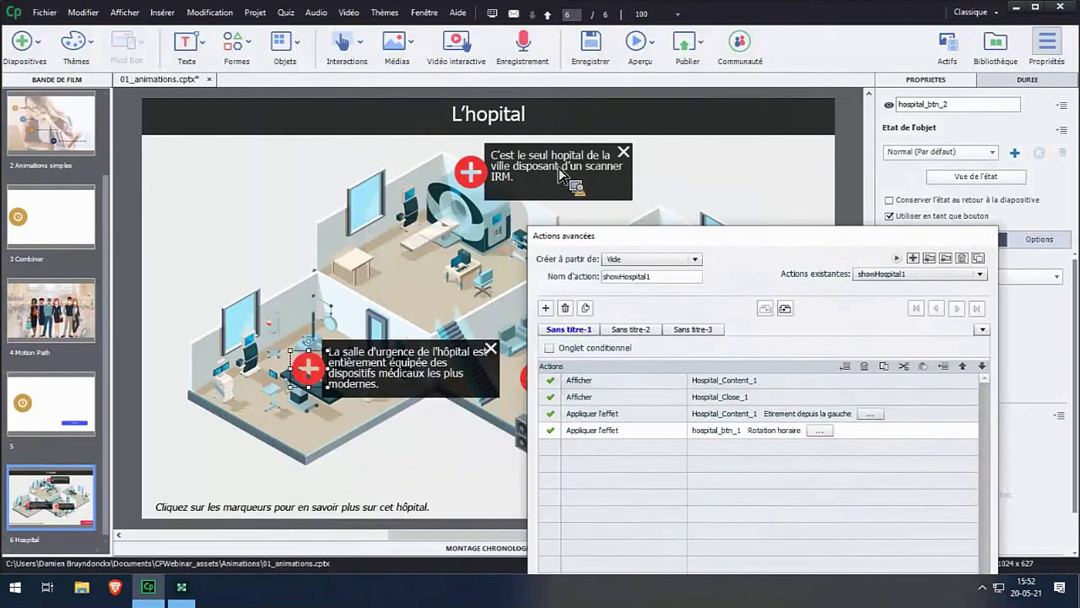
pyautogui.moveTo(590, 236); pyautogui.dragTo(579, 105)
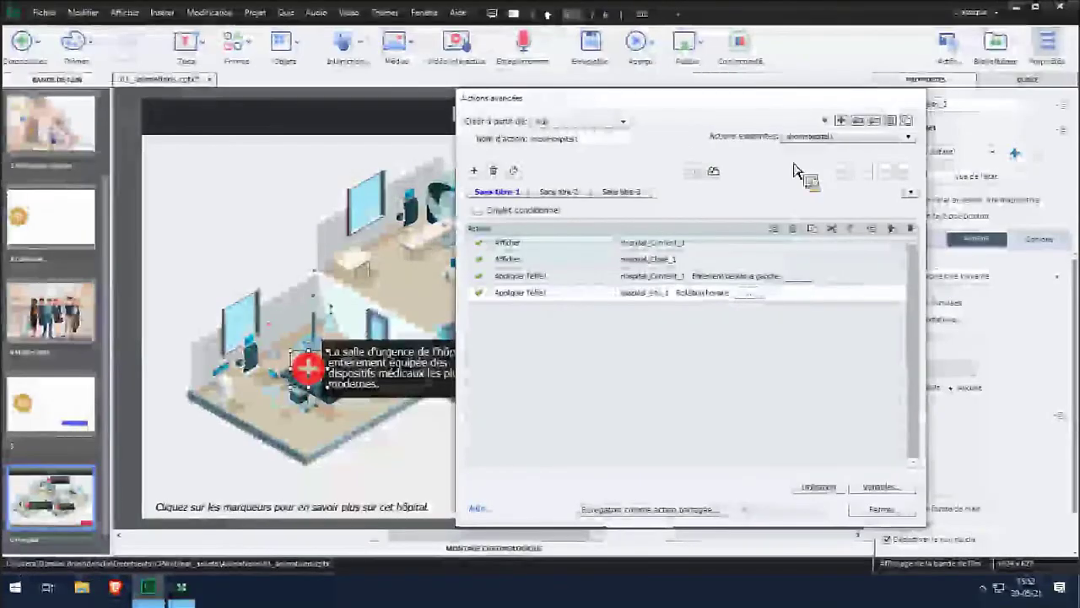
# Duplicate the showHospital1 action and name the copy showHospital2.
pyautogui.click(908, 120)
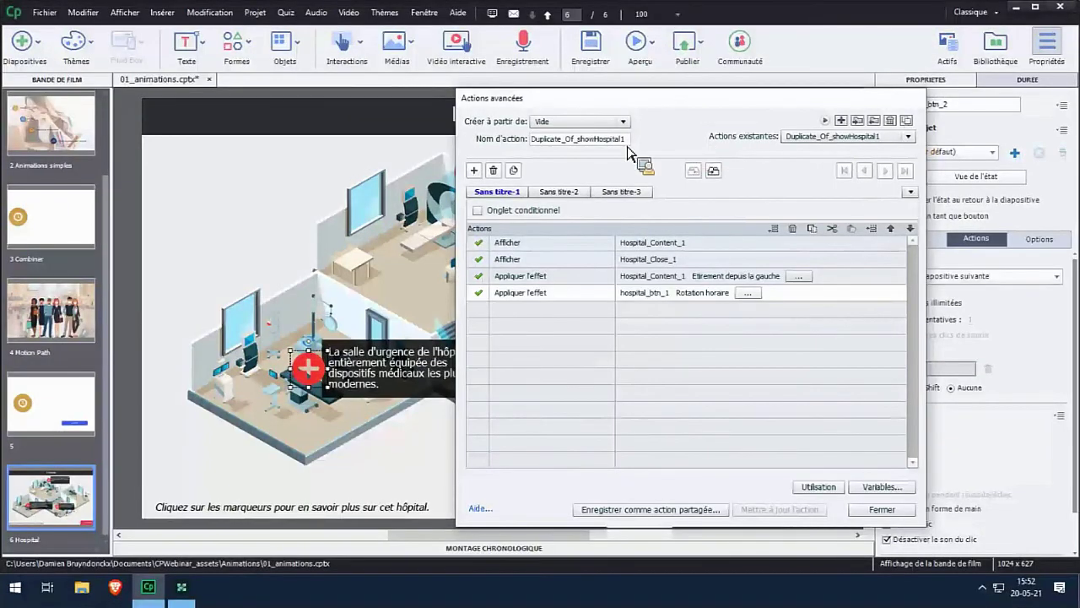
pyautogui.doubleClick(591, 143)
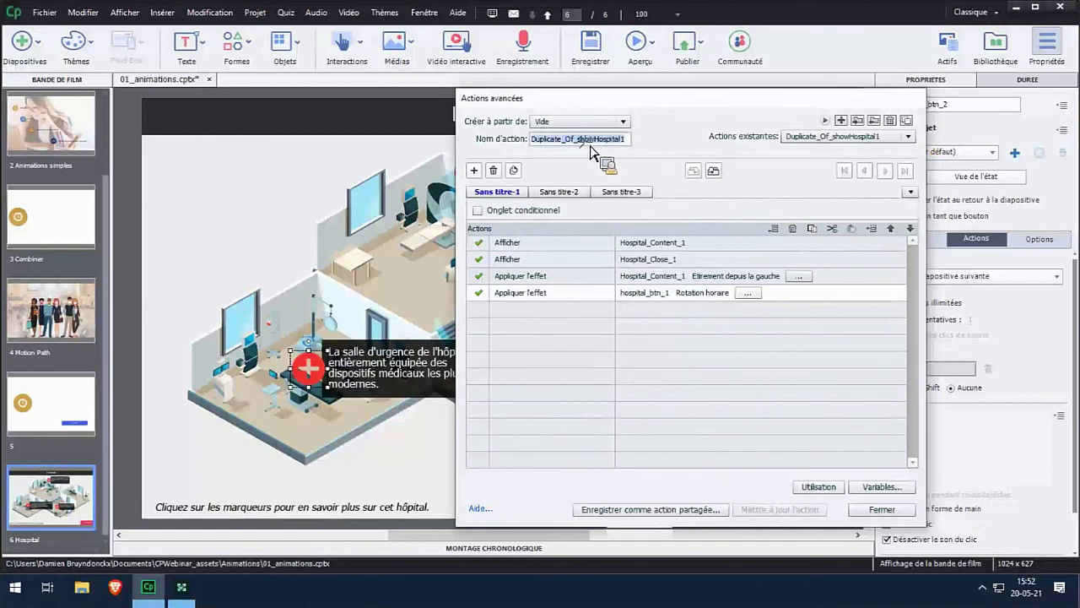
pyautogui.moveTo(591, 151)
pyautogui.mouseDown()
pyautogui.moveTo(450, 156)
pyautogui.moveTo(589, 154)
pyautogui.mouseUp()
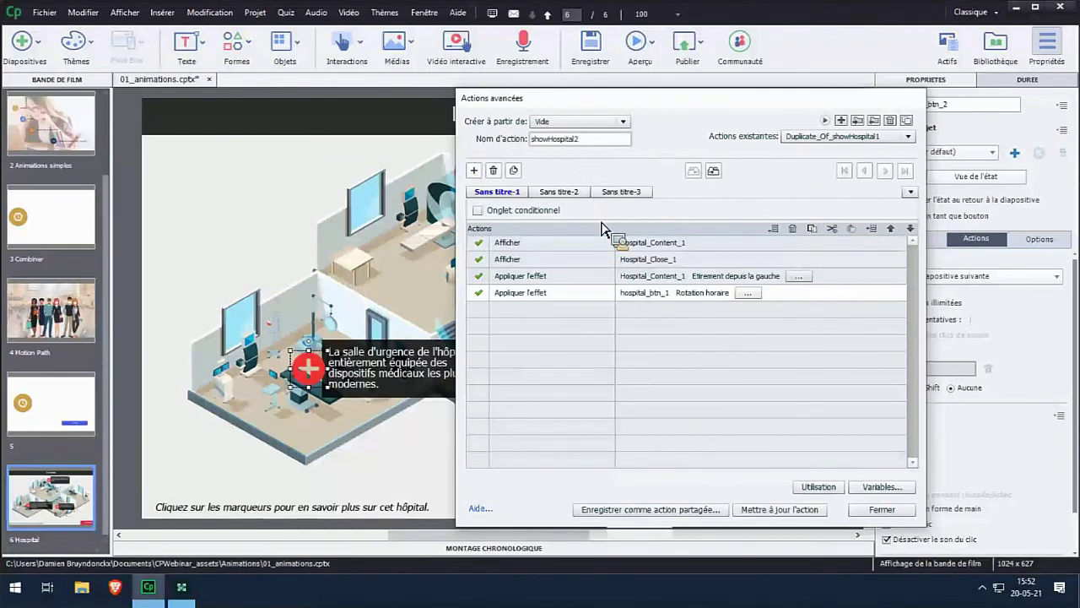
# Set the two Afficher commands of showHospital2 to show Hospital_Content_2 and Hospital_Close_2.
pyautogui.click(618, 243)
pyautogui.scroll(-6, 718, 333)
pyautogui.scroll(-3, 718, 333)
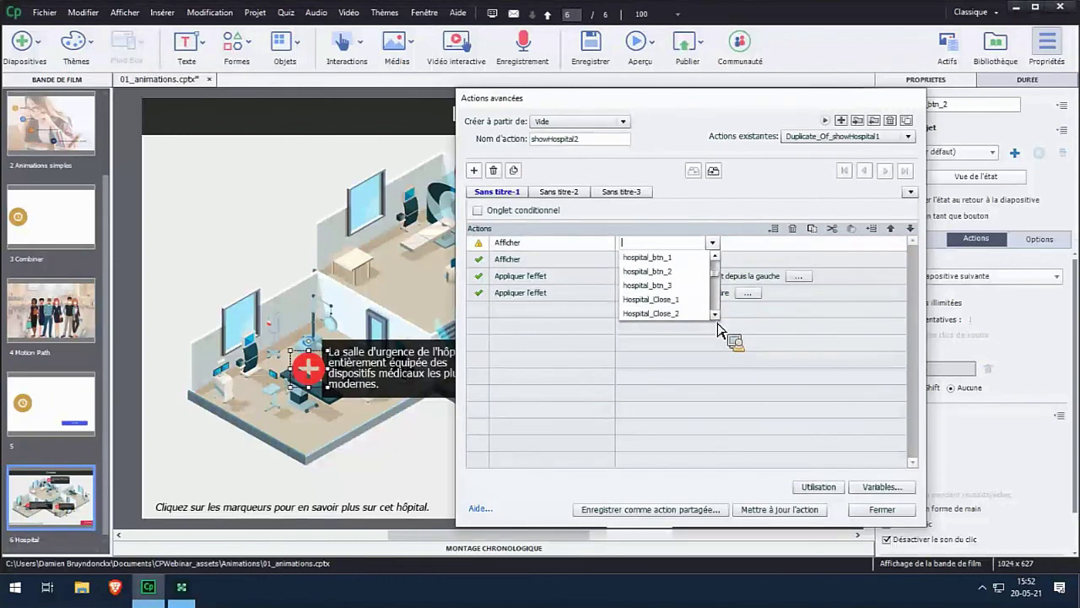
pyautogui.click(701, 299)
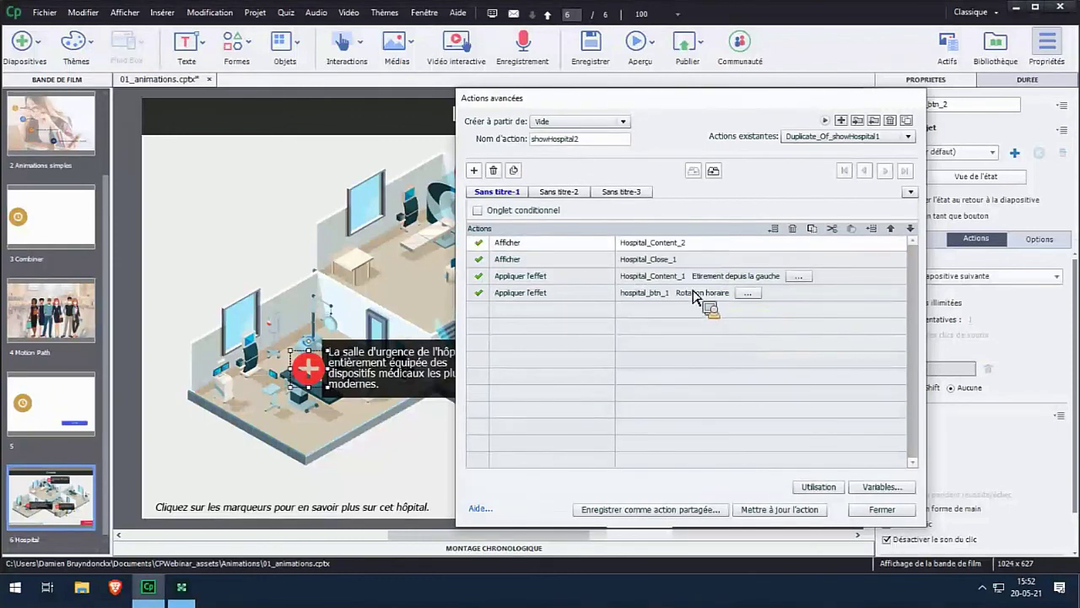
pyautogui.click(641, 259)
pyautogui.scroll(-8, 718, 333)
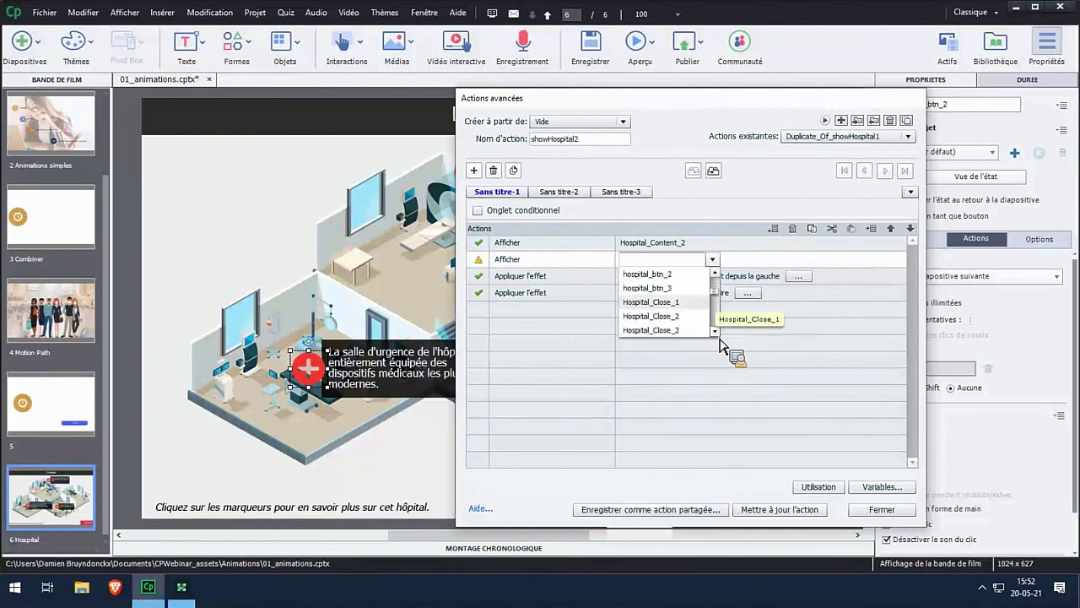
pyautogui.click(685, 315)
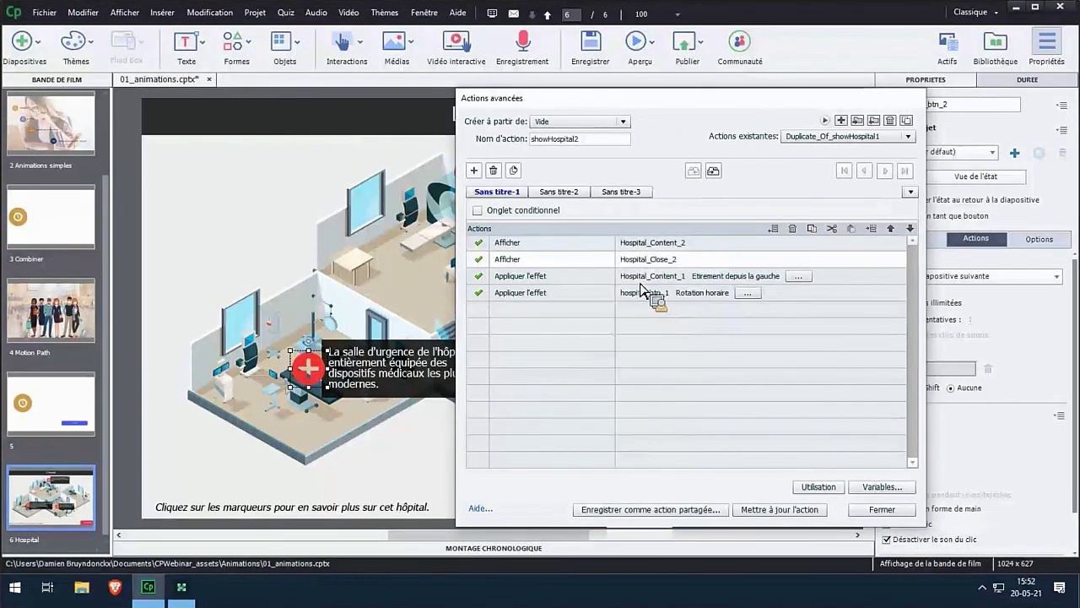
# Set the two Appliquer l'effet commands of showHospital2 to target Hospital_Content_2 and hospital_btn_2, and update the action.
pyautogui.click(674, 280)
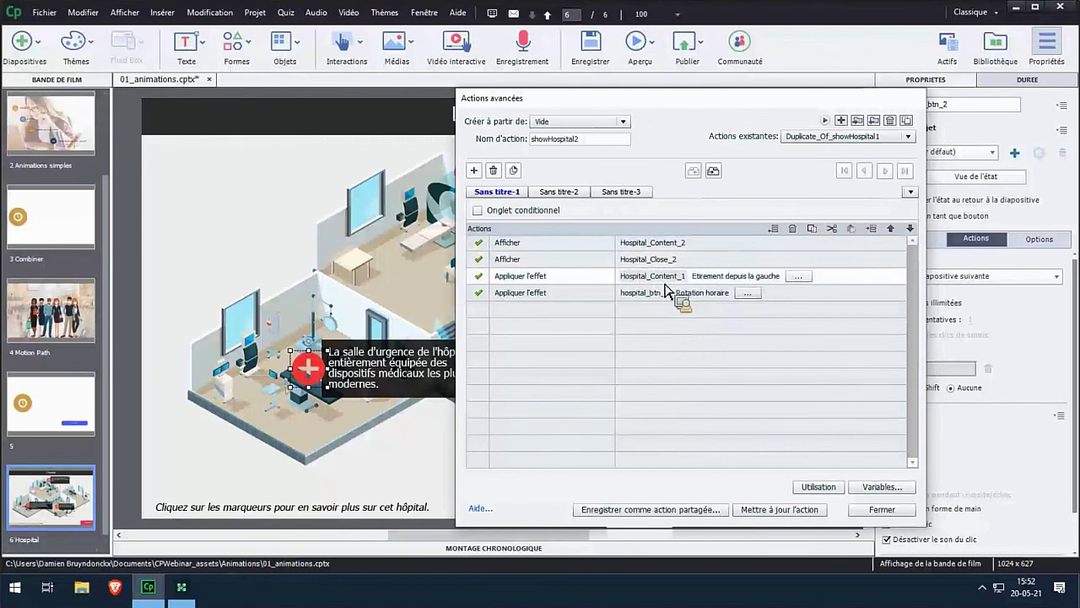
pyautogui.scroll(-1, 712, 320)
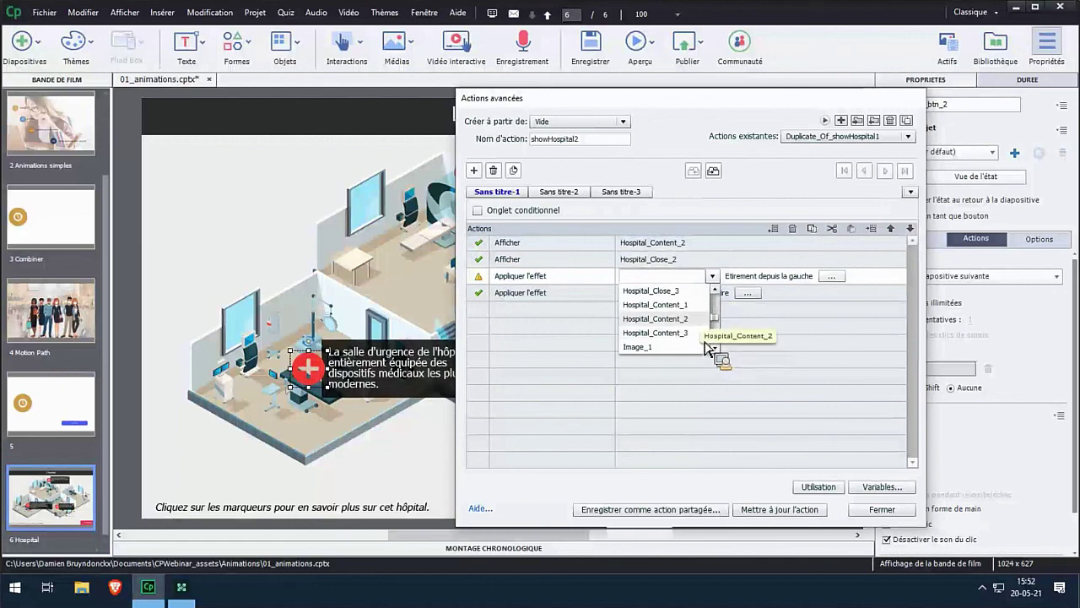
pyautogui.click(705, 334)
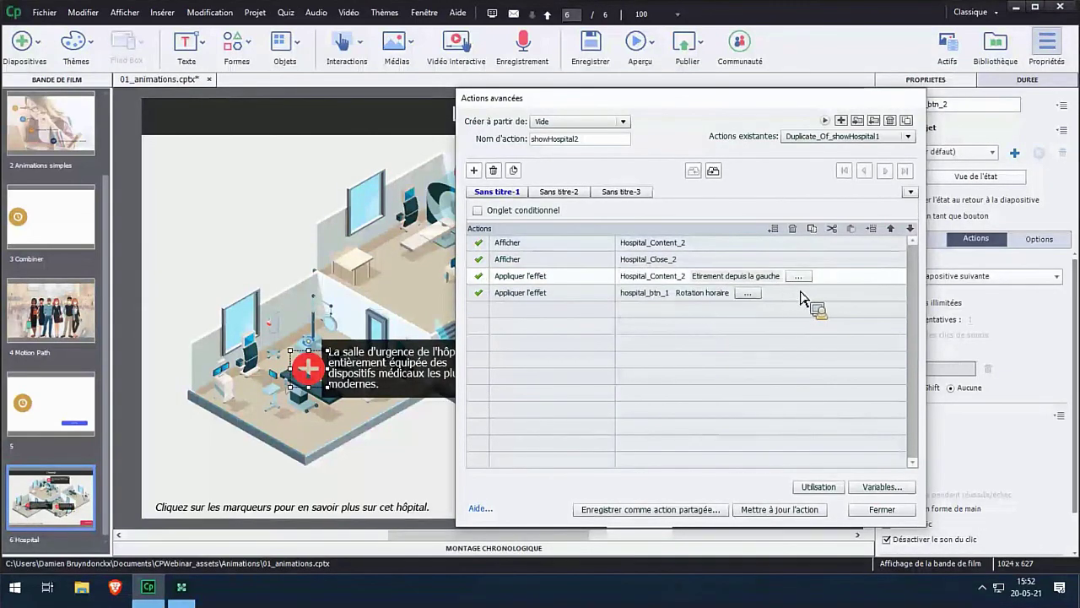
pyautogui.click(654, 292)
pyautogui.click(712, 292)
pyautogui.scroll(-2, 715, 363)
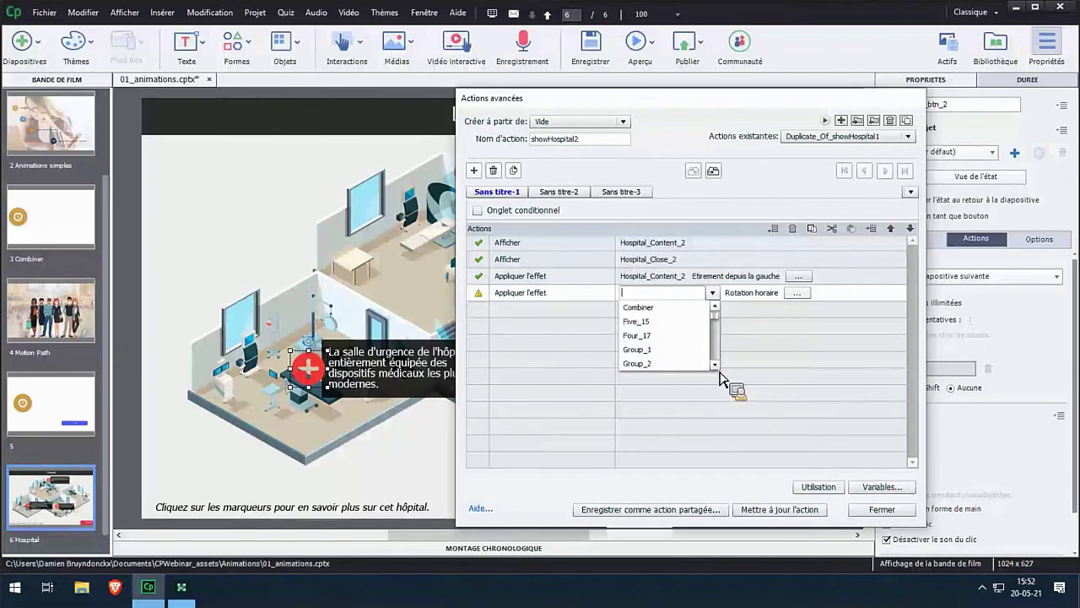
pyautogui.scroll(-3, 721, 377)
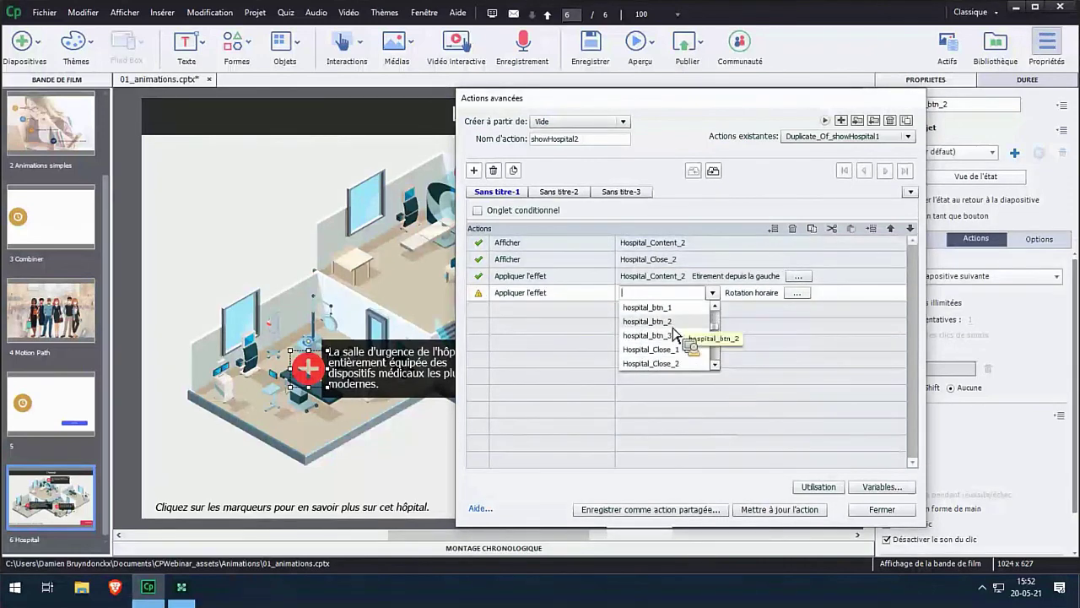
pyautogui.click(675, 346)
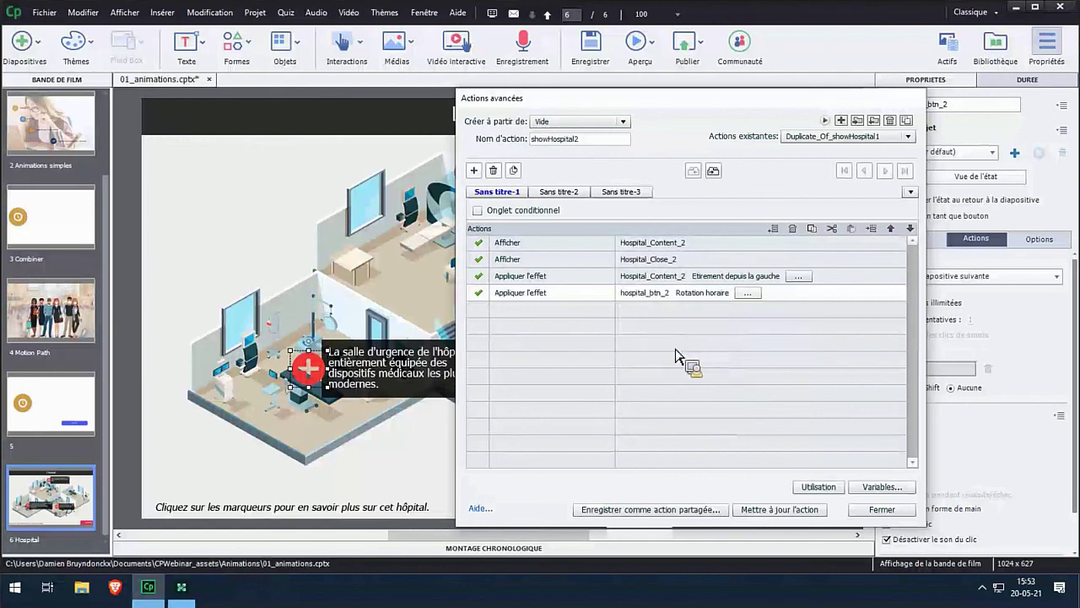
pyautogui.click(785, 514)
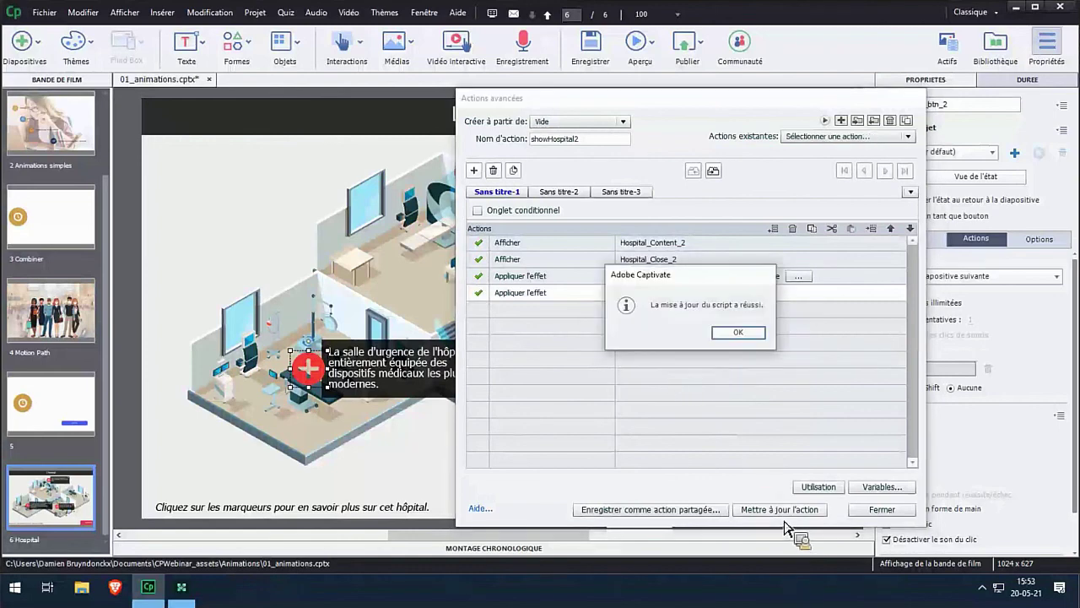
pyautogui.click(738, 333)
# Duplicate the existing advanced action closeHospital1 and name the copy closeHospital2.
pyautogui.click(907, 137)
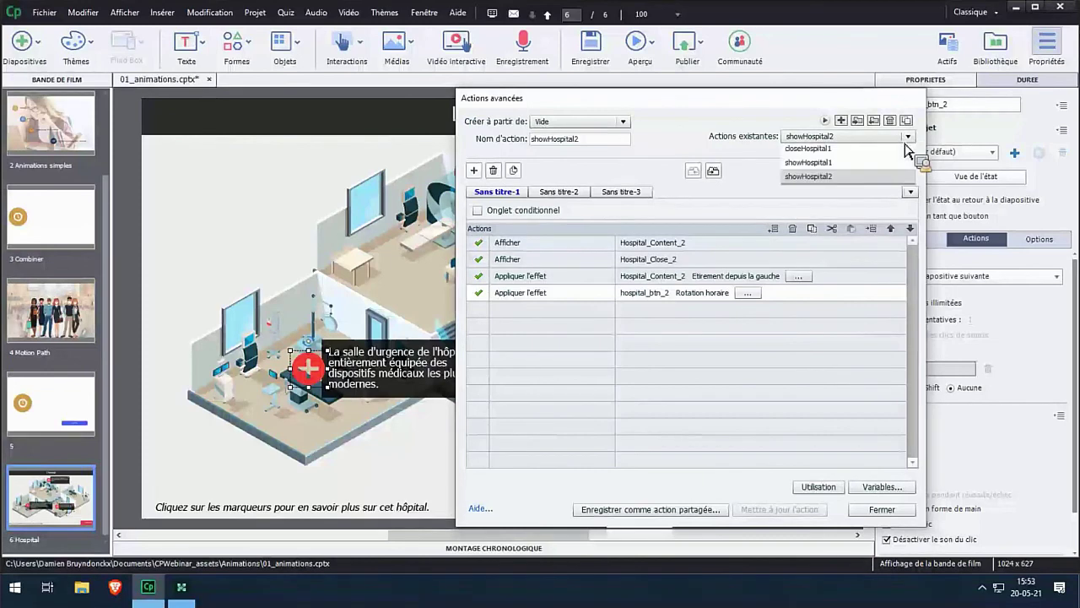
pyautogui.click(808, 149)
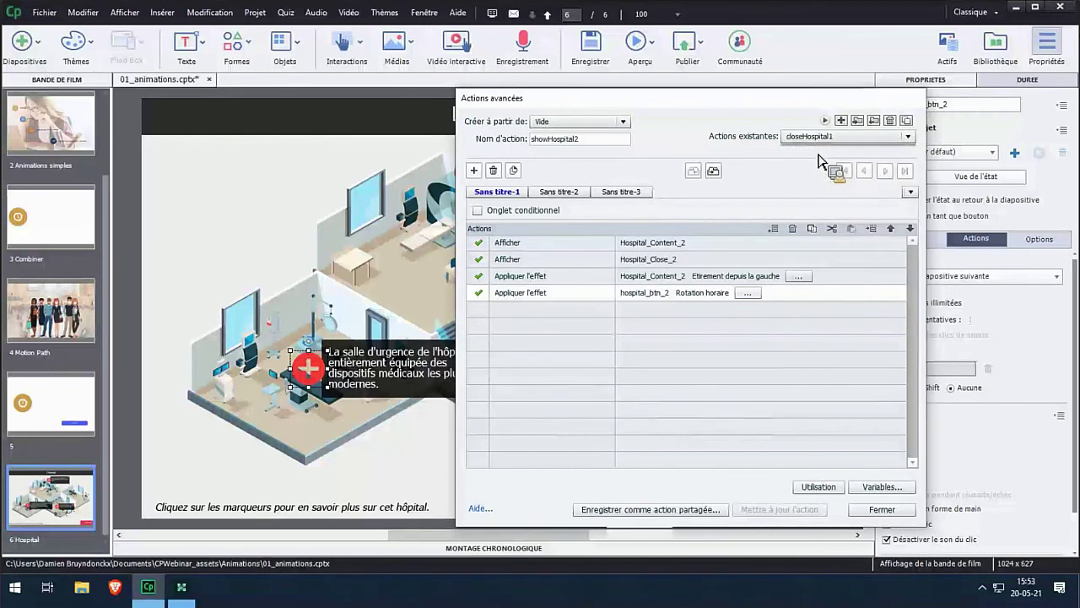
pyautogui.click(906, 120)
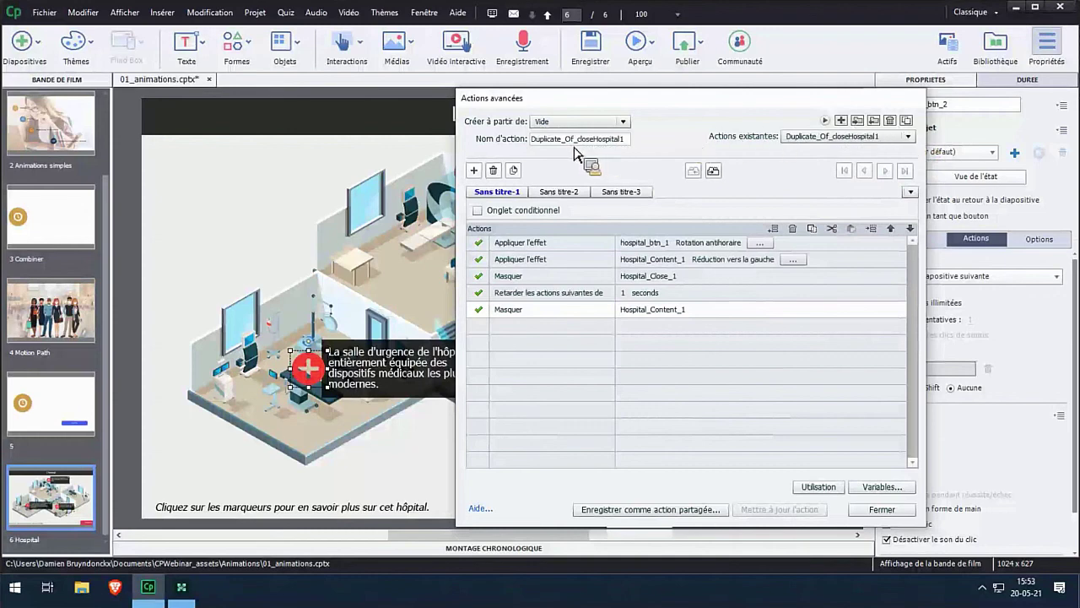
pyautogui.moveTo(579, 141); pyautogui.dragTo(518, 144)
pyautogui.press('BackSpace')
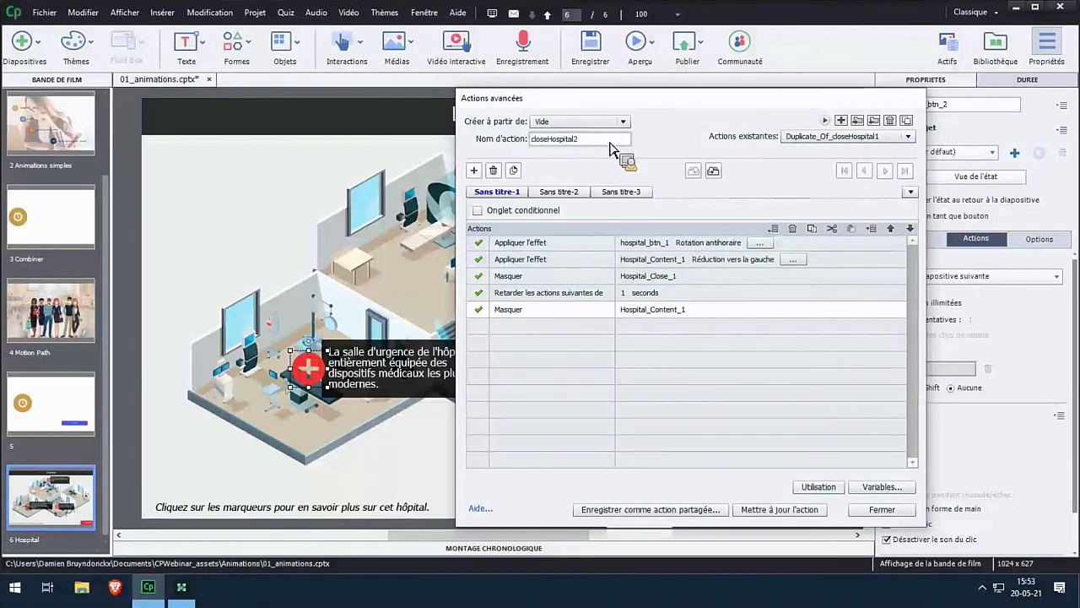
# Set the two Appliquer l'effet commands of closeHospital2 to target hospital_btn_2 and Hospital_Content_2.
pyautogui.click(764, 196)
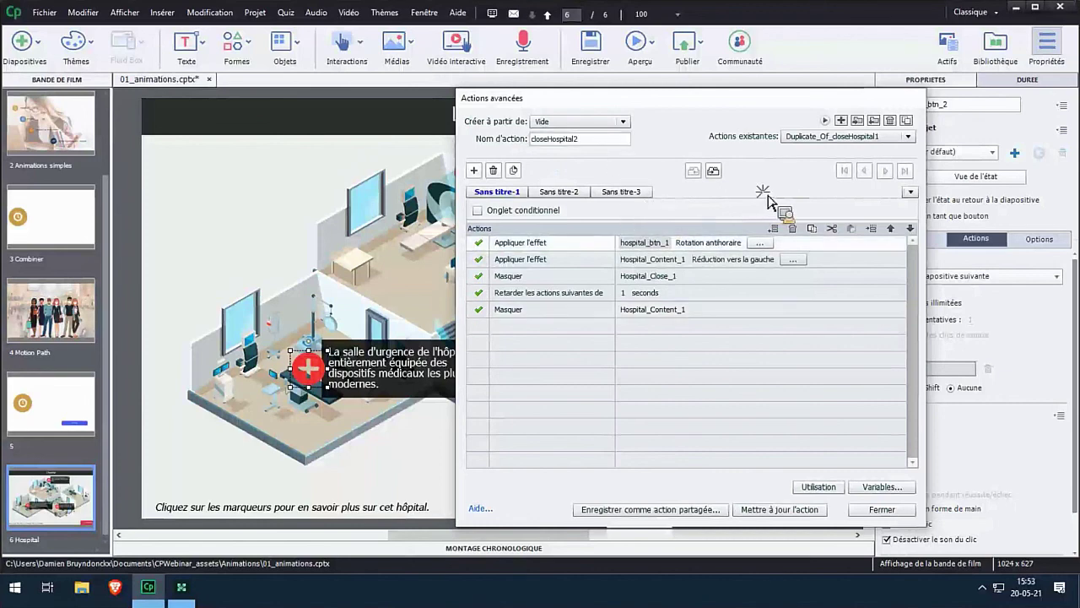
pyautogui.click(712, 242)
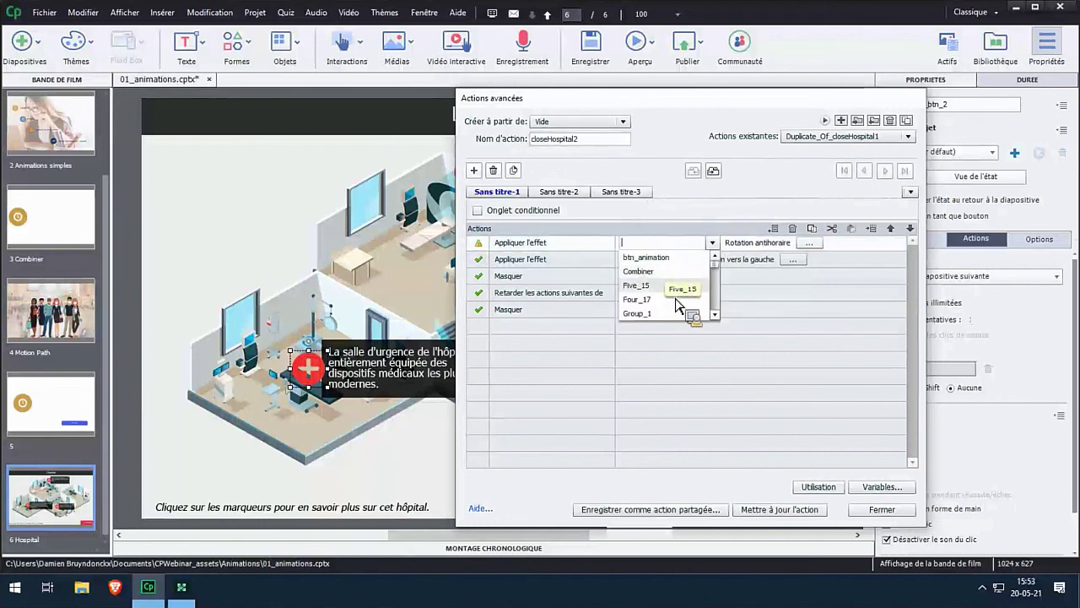
pyautogui.scroll(-1, 713, 319)
pyautogui.scroll(-1, 714, 327)
pyautogui.click(702, 299)
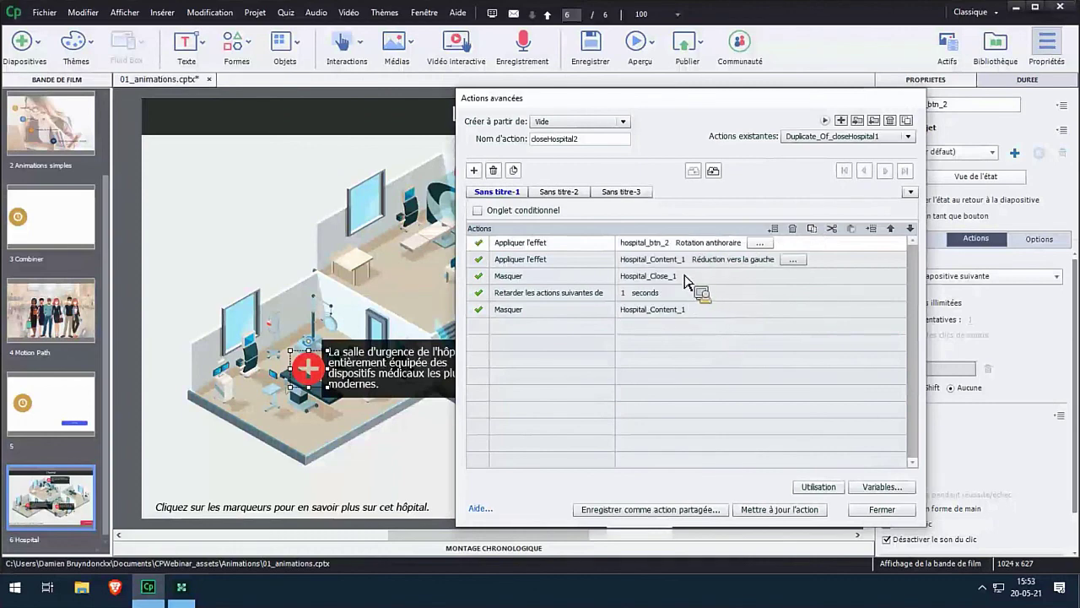
pyautogui.click(658, 260)
pyautogui.scroll(-4, 706, 313)
pyautogui.scroll(-1, 714, 333)
pyautogui.click(709, 338)
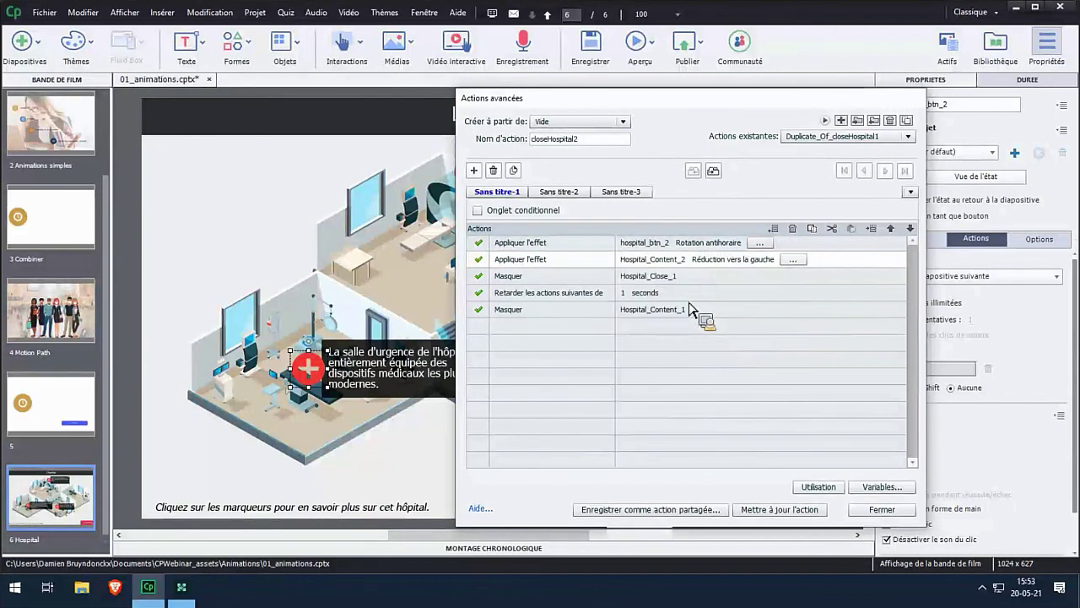
# Set the Masquer command before the one-second delay in closeHospital2 to hide hospital_btn_2.
pyautogui.click(650, 276)
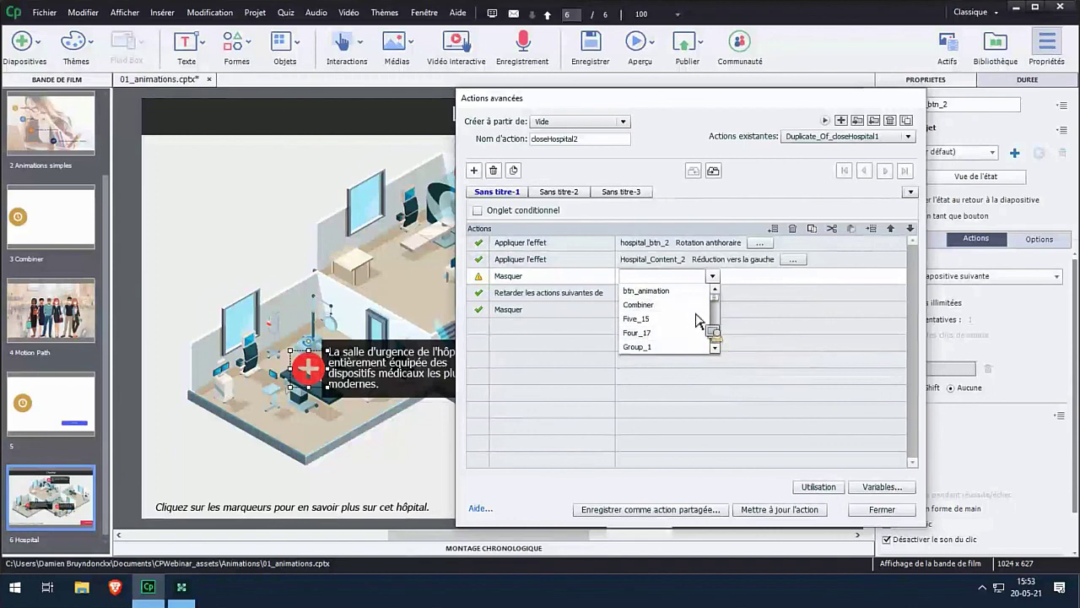
pyautogui.scroll(-5, 716, 358)
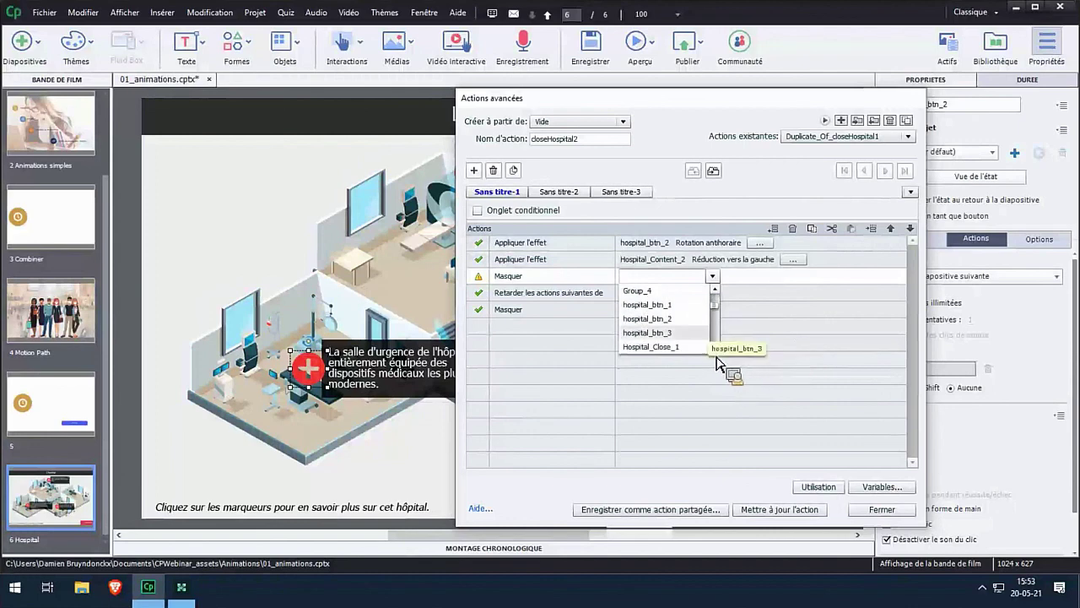
pyautogui.click(688, 346)
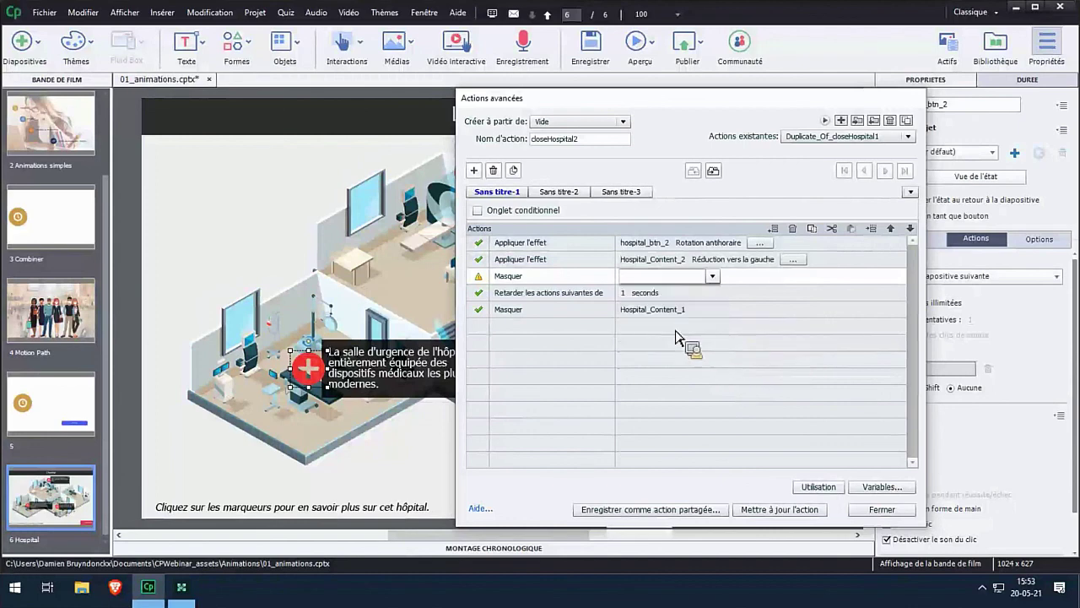
pyautogui.click(633, 309)
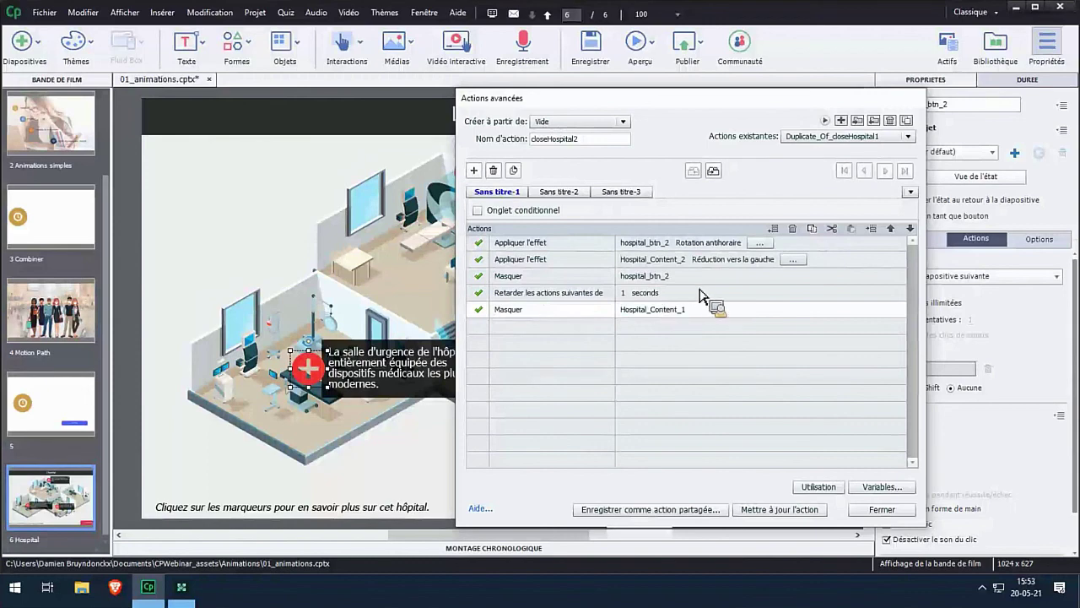
# Check the timing parameters of the Réduction vers la gauche effect on Hospital_Content_2.
pyautogui.click(680, 261)
pyautogui.click(793, 261)
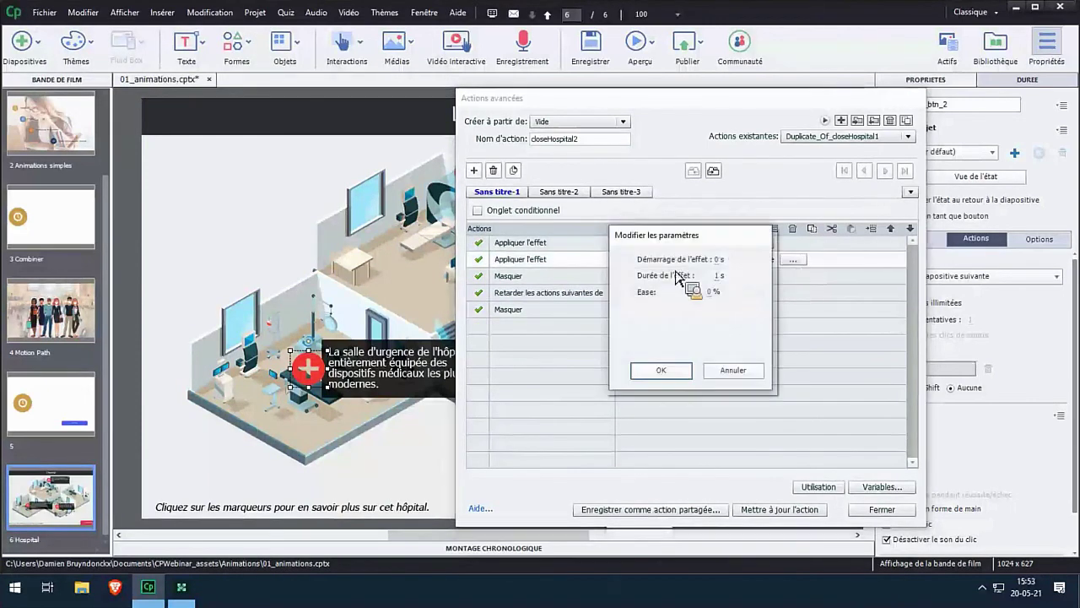
pyautogui.click(675, 370)
# Set the final Masquer command of closeHospital2 to hide Hospital_Content_2, update the action and close the advanced actions dialog.
pyautogui.click(643, 312)
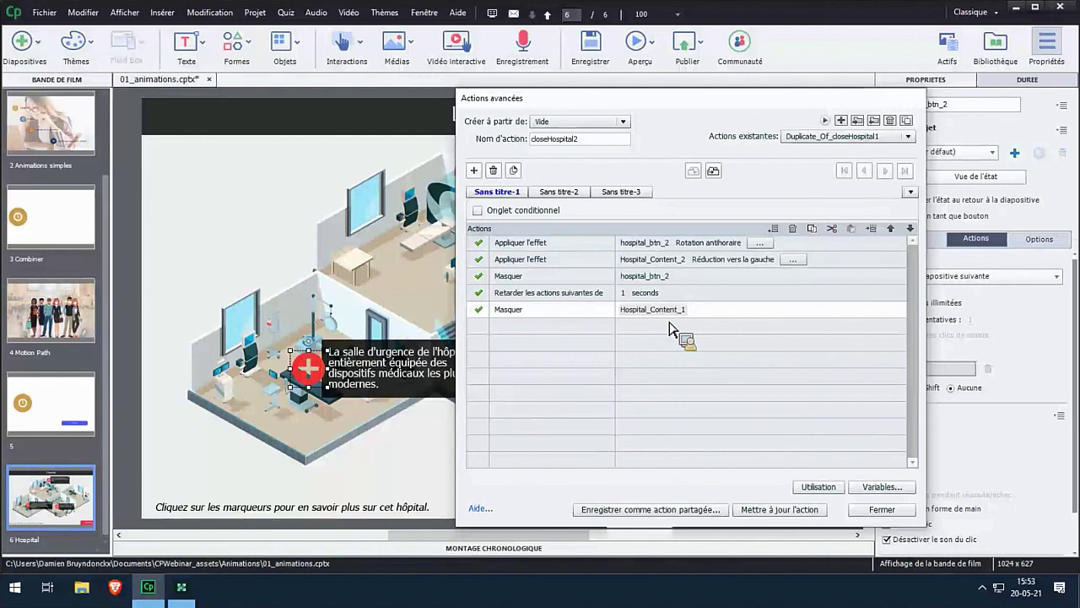
pyautogui.click(654, 310)
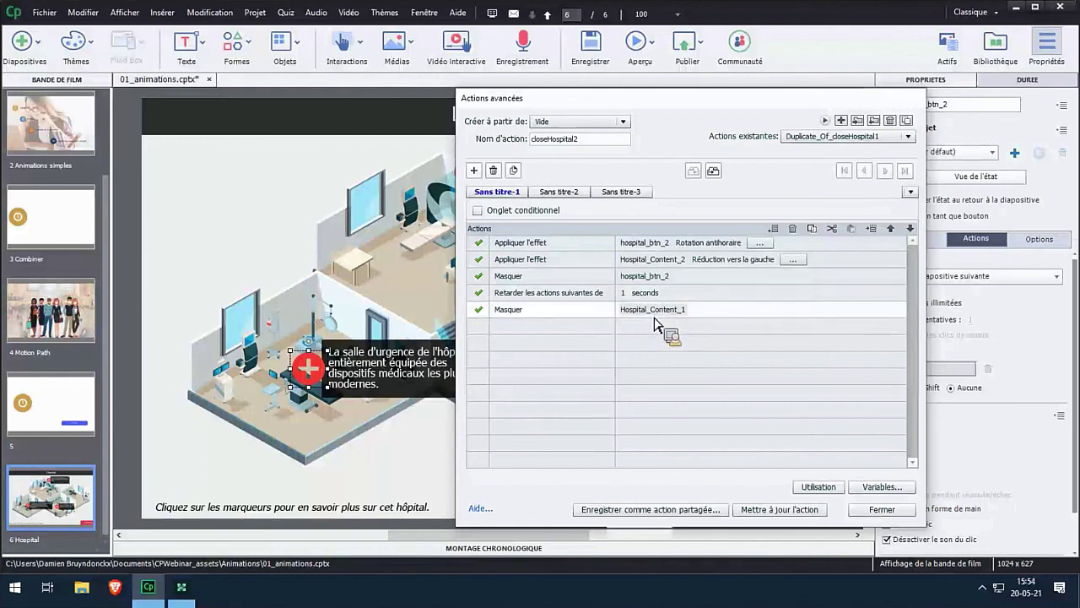
pyautogui.moveTo(651, 319)
pyautogui.mouseDown()
pyautogui.moveTo(642, 301)
pyautogui.moveTo(653, 329)
pyautogui.mouseUp()
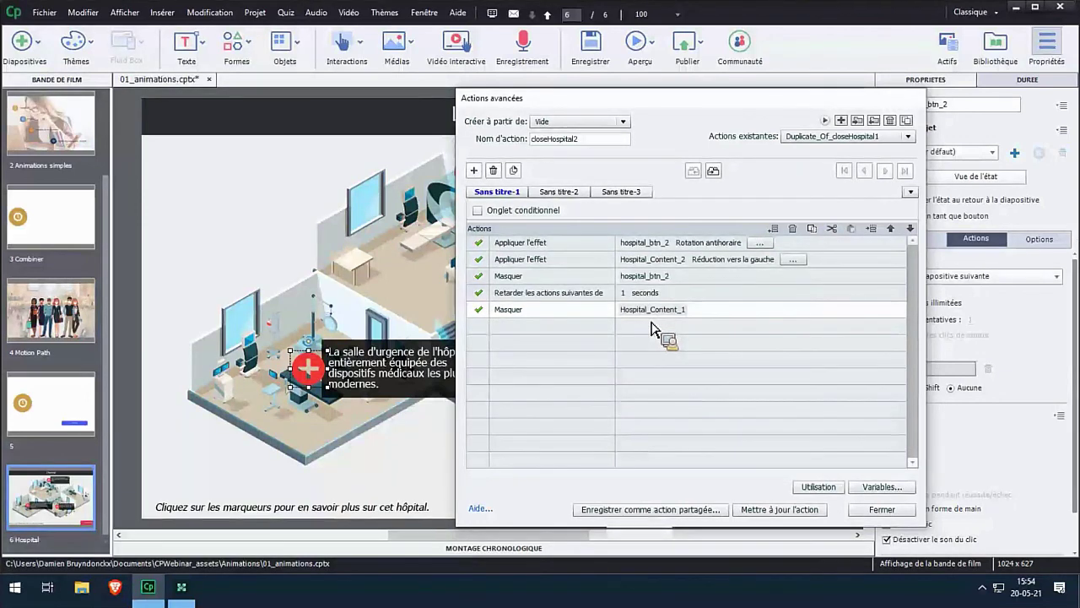
pyautogui.moveTo(654, 329); pyautogui.dragTo(723, 397)
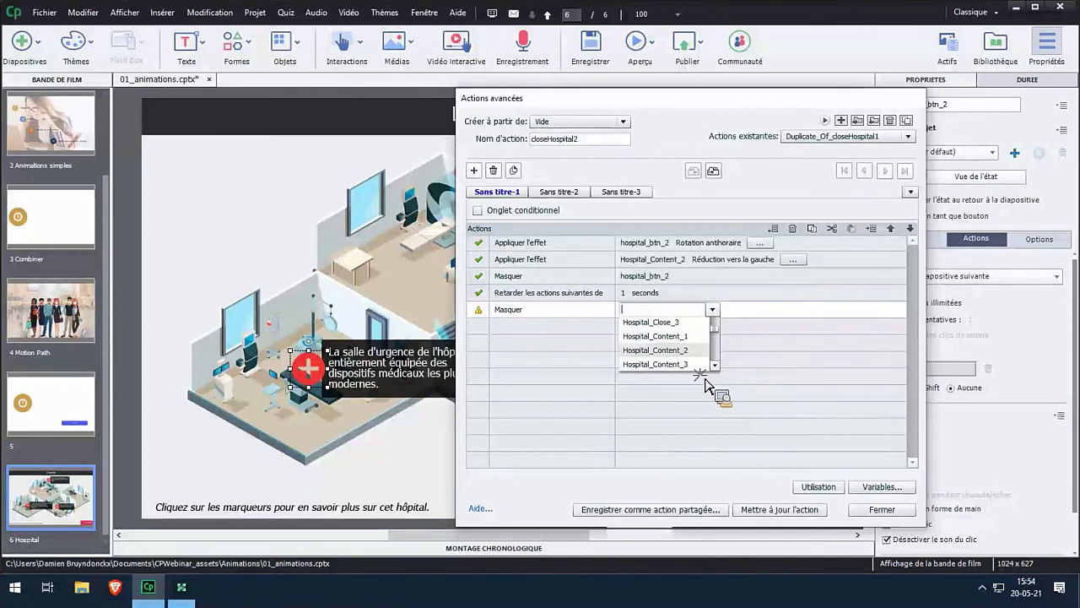
pyautogui.click(705, 366)
pyautogui.click(754, 510)
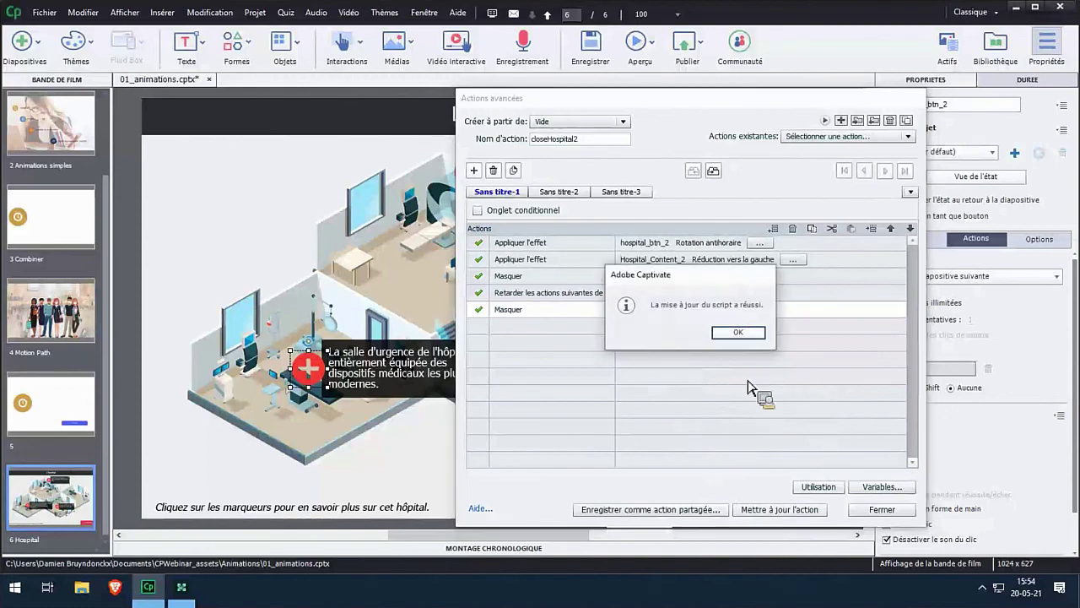
pyautogui.click(725, 334)
pyautogui.click(857, 509)
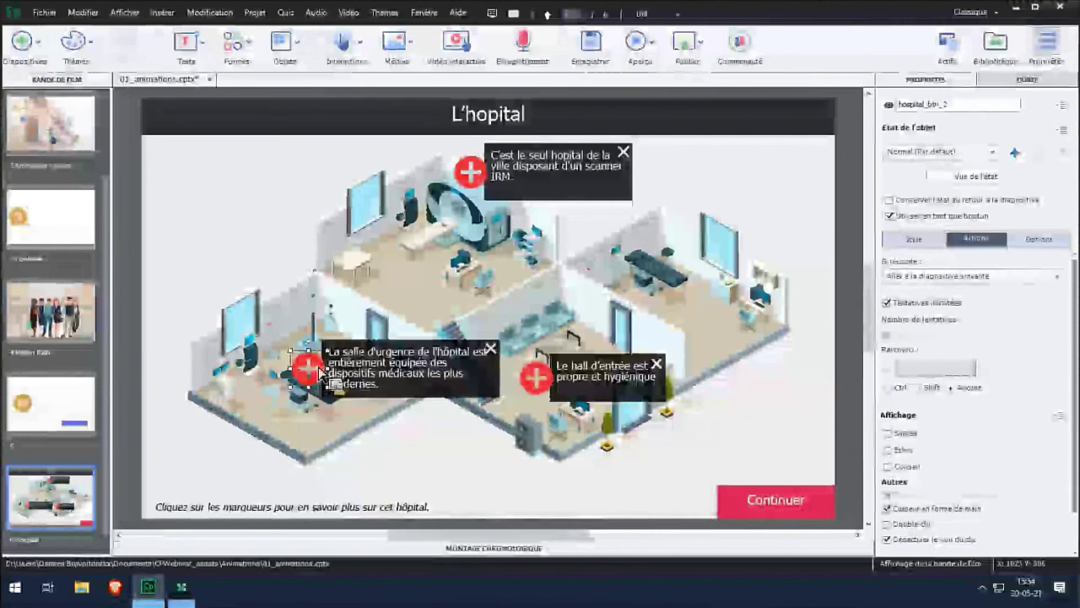
# Make the marker hospital_btn_2 execute the advanced action showHospital2 on success.
pyautogui.click(970, 275)
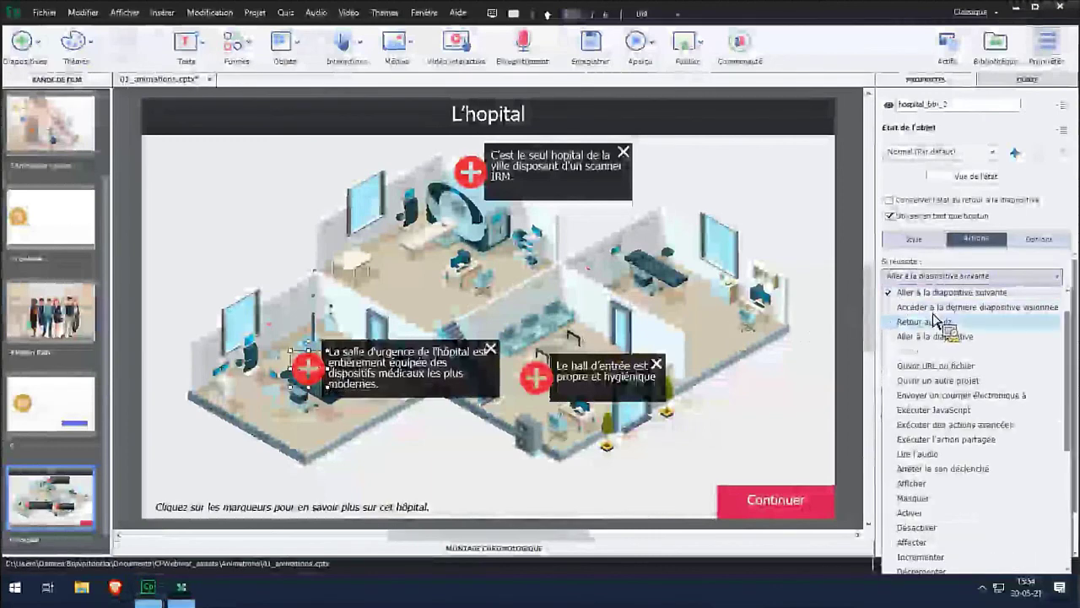
pyautogui.click(1012, 425)
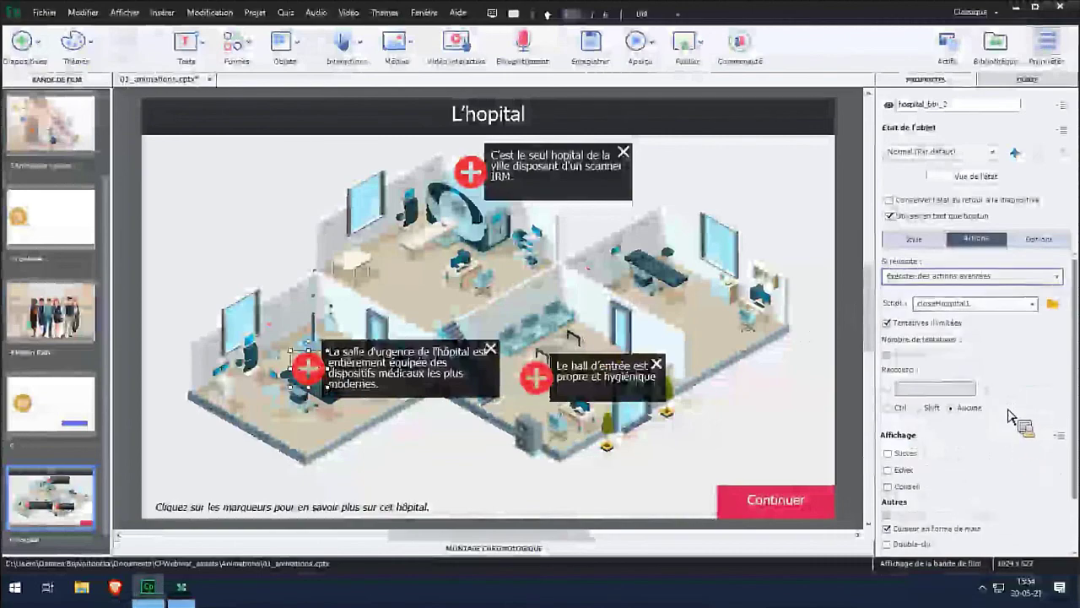
pyautogui.click(992, 303)
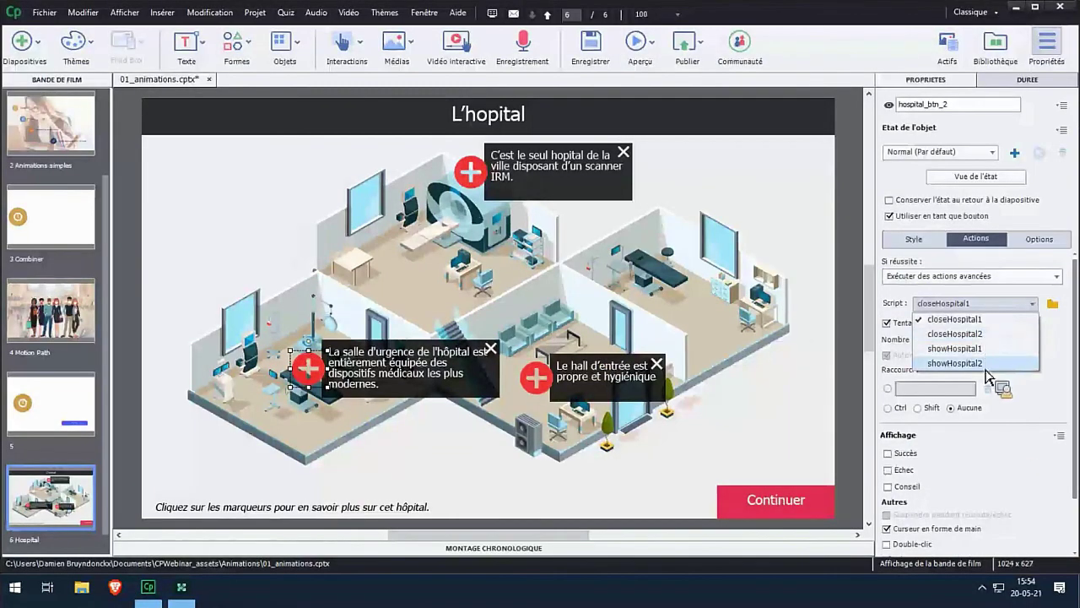
pyautogui.click(987, 370)
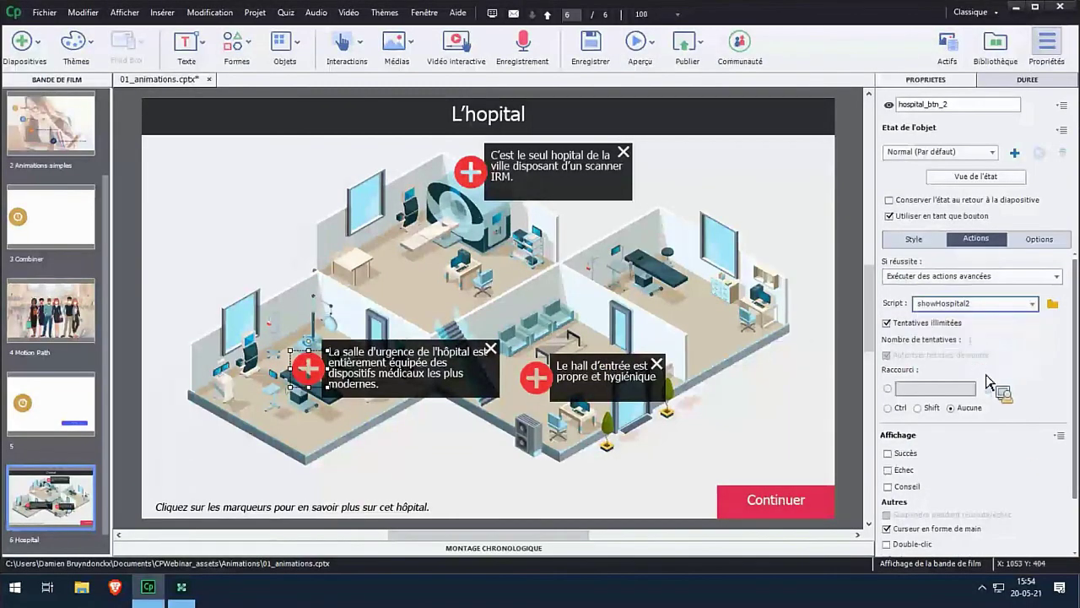
# Make the emergency room pop-up's close button Hospital_Close_2 execute an advanced action on success.
pyautogui.click(499, 359)
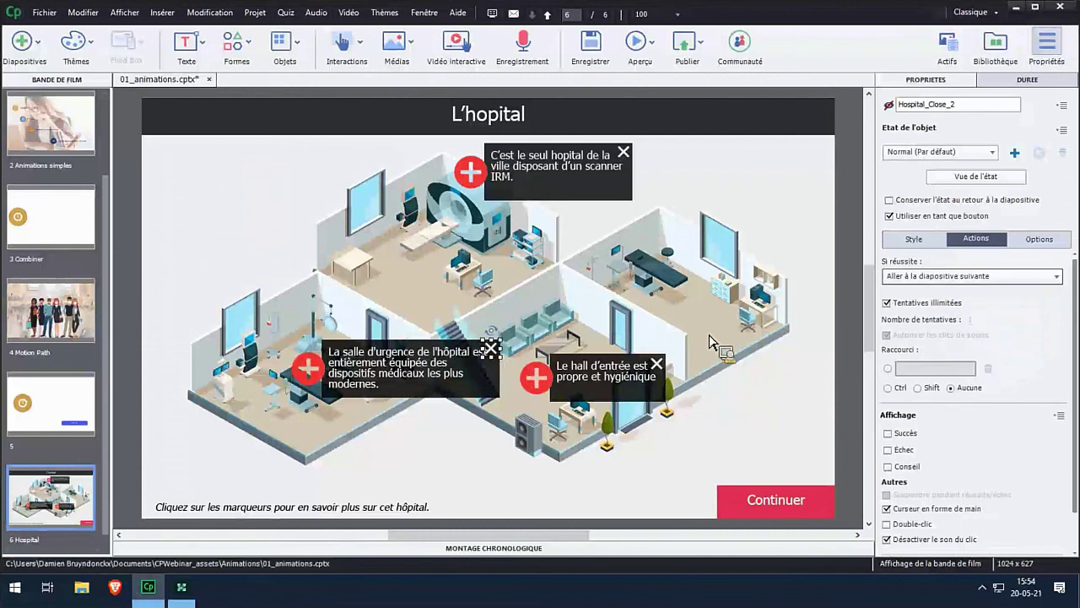
pyautogui.click(911, 276)
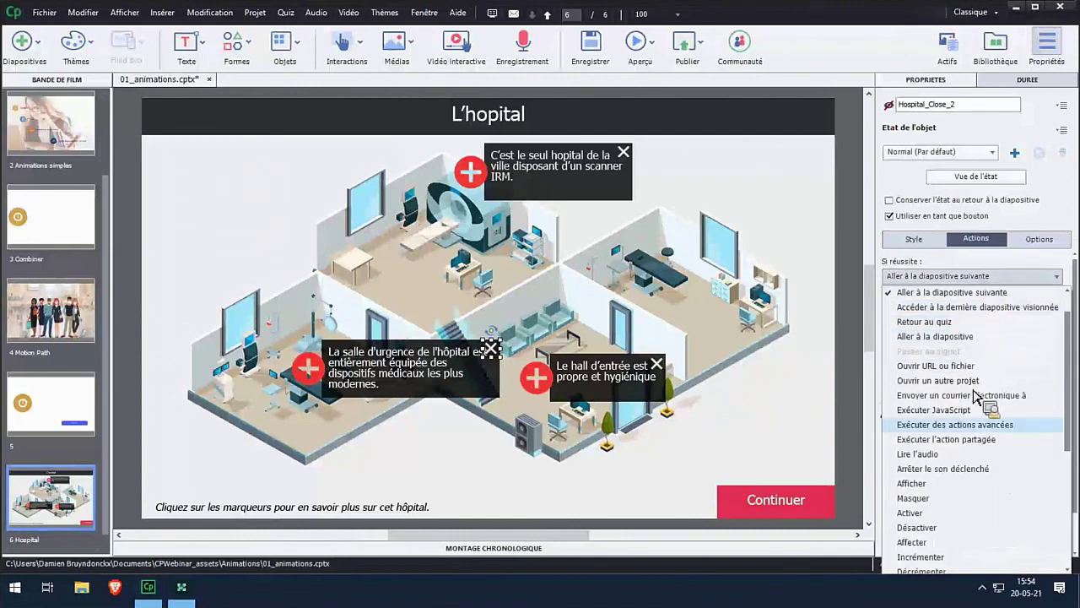
pyautogui.click(970, 427)
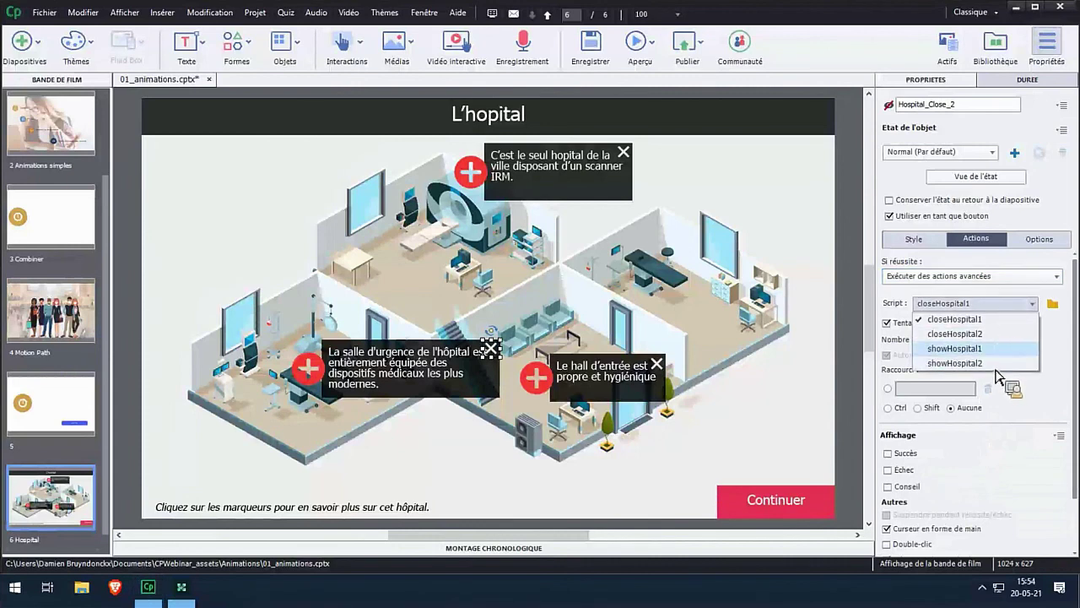
pyautogui.click(997, 374)
# Check the script assigned to the emergency room marker, and preview the project as HTML5 in the browser up to the L'hopital slide.
pyautogui.click(319, 380)
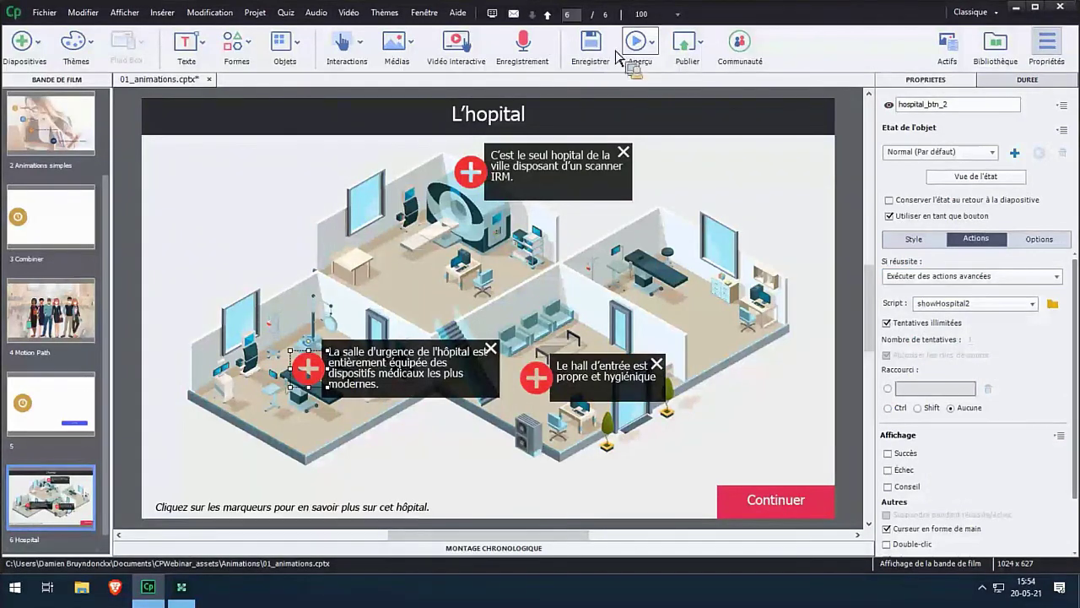
pyautogui.click(651, 42)
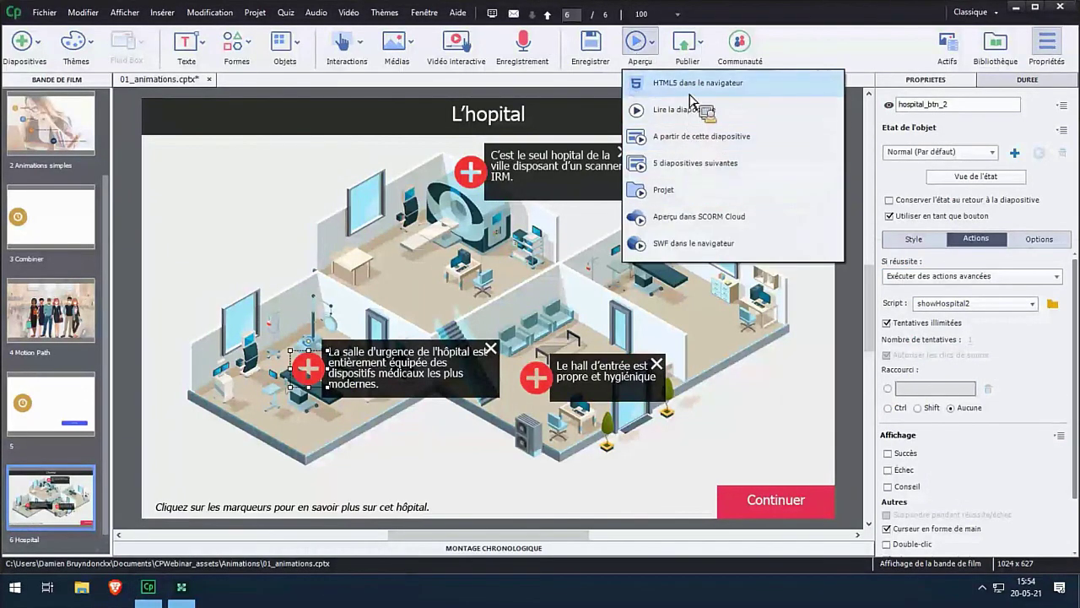
pyautogui.click(692, 107)
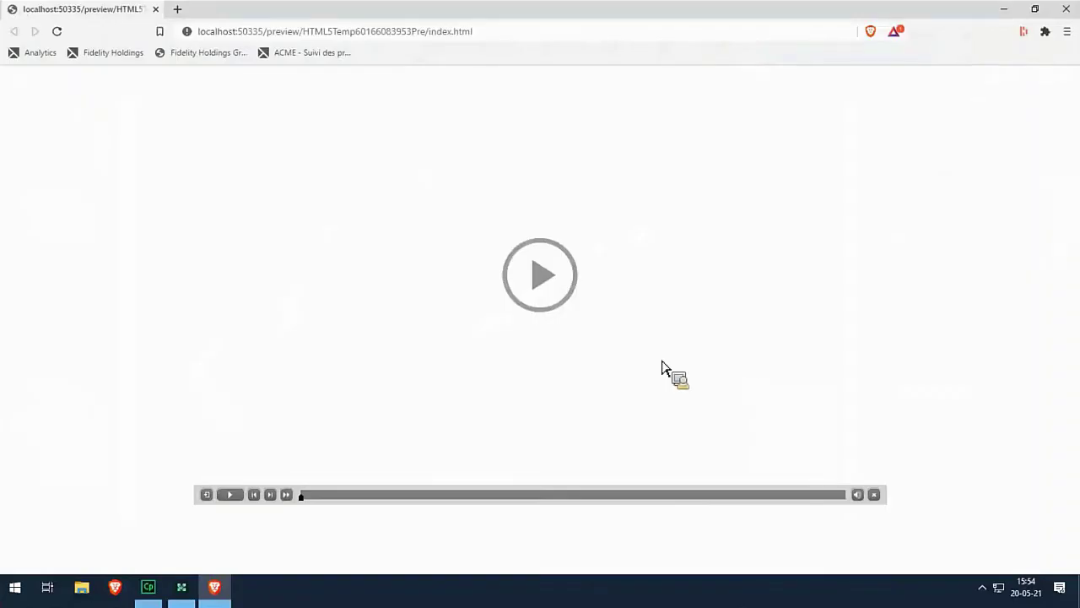
pyautogui.click(487, 257)
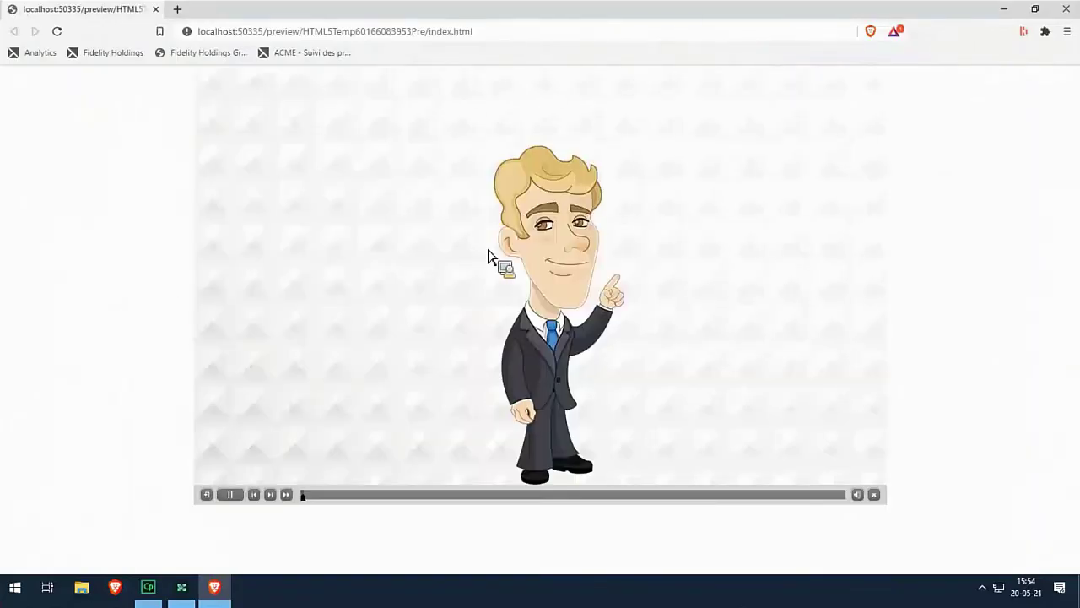
pyautogui.click(270, 494)
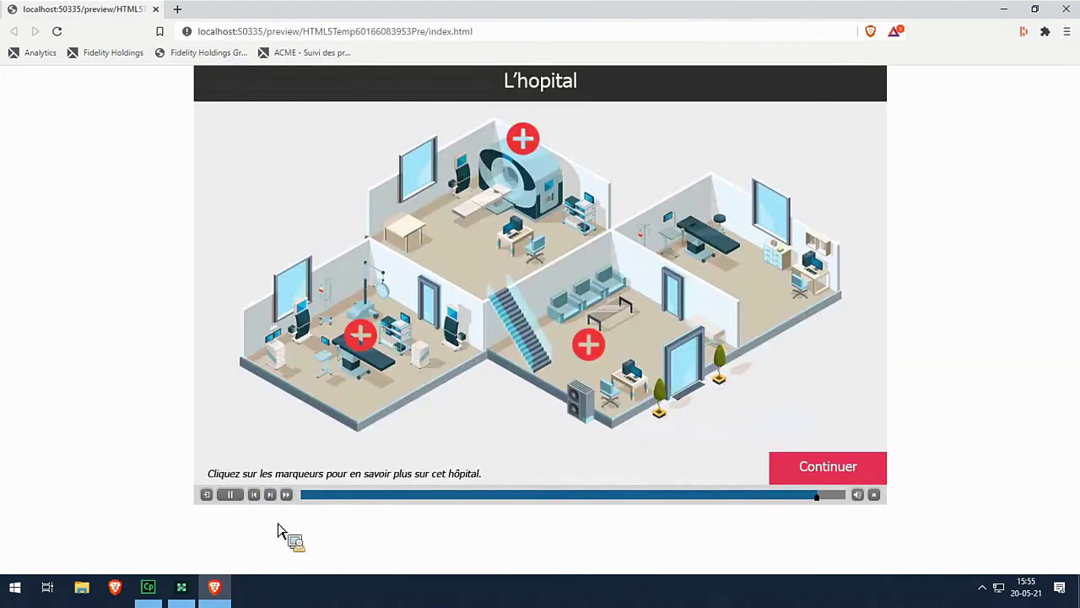
# Test opening and closing the scanner and emergency room pop-ups in the preview, and return to the project.
pyautogui.click(523, 139)
pyautogui.click(695, 135)
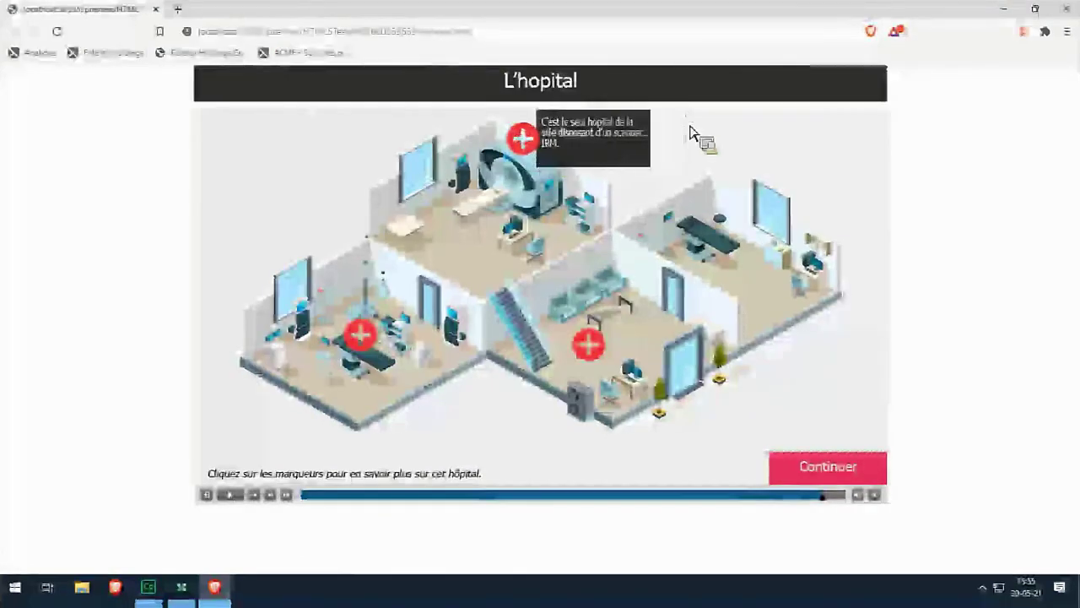
pyautogui.click(363, 337)
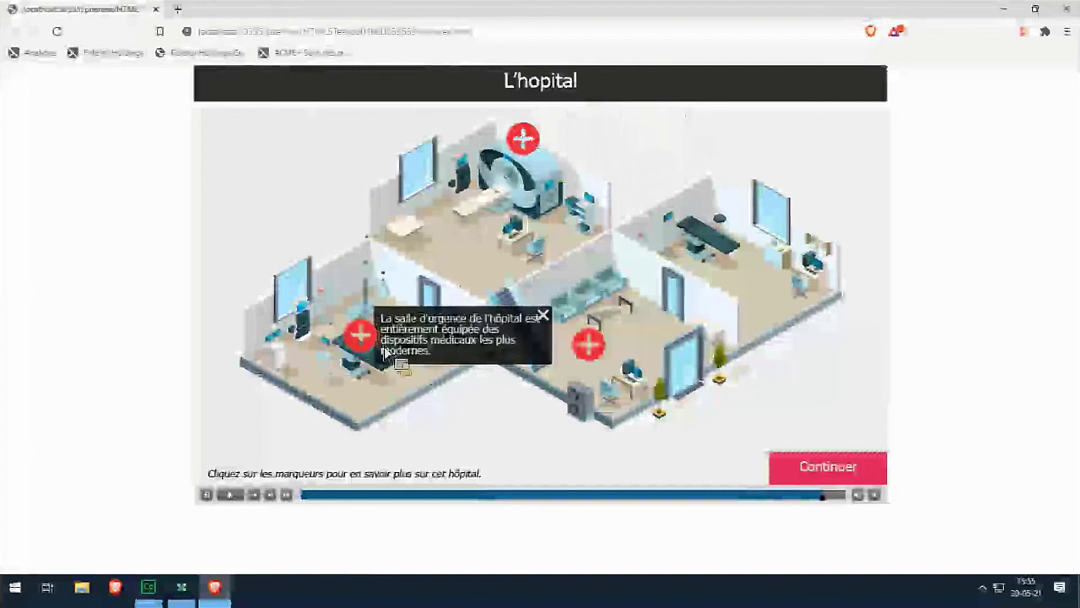
pyautogui.click(447, 365)
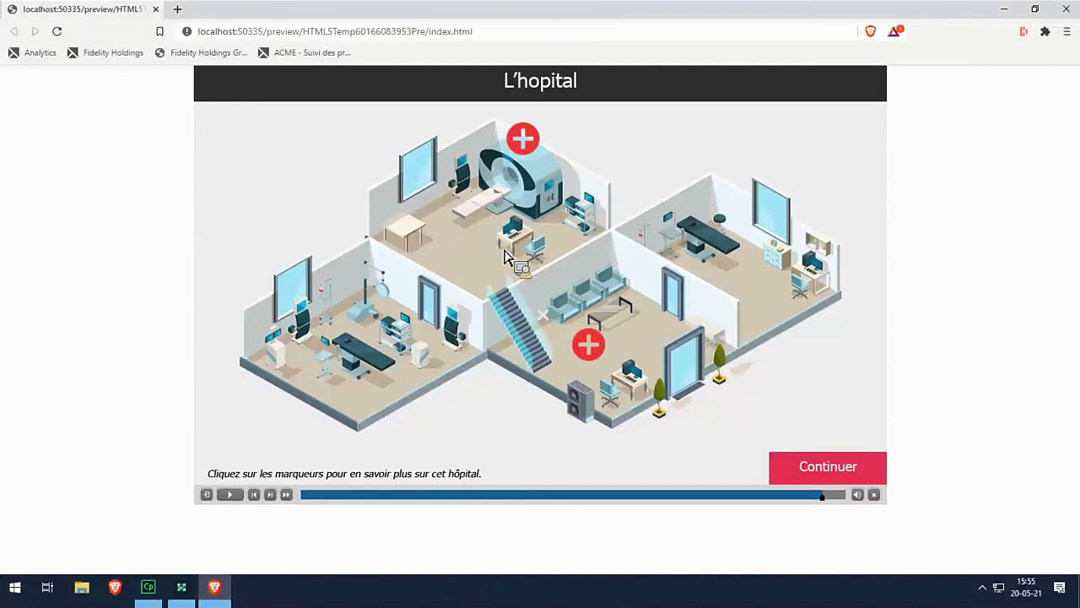
pyautogui.hotkey('ctrl', 'w')
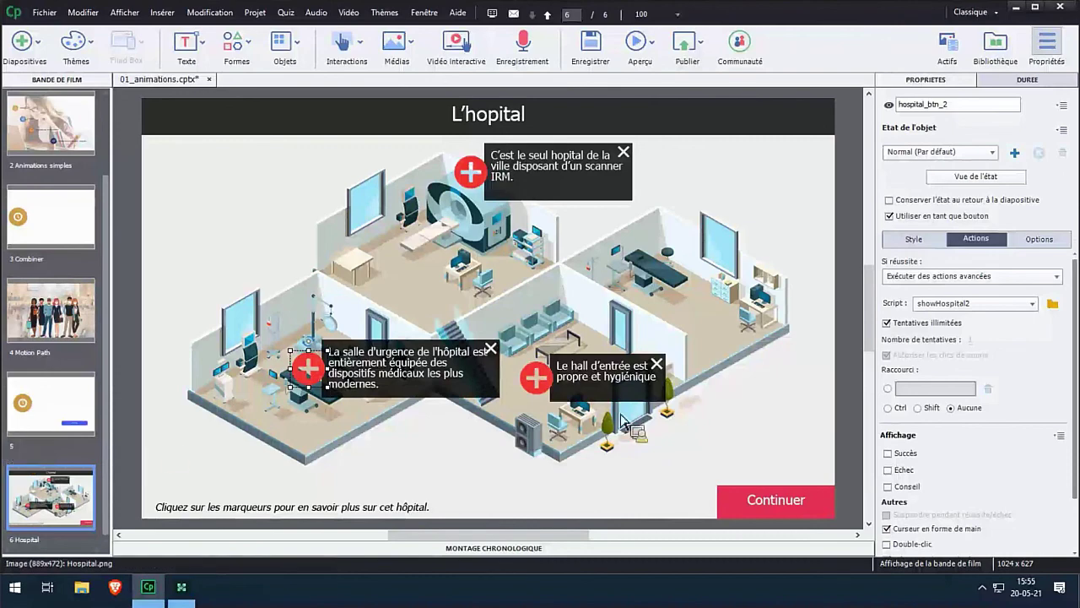
pyautogui.scroll(-1, 535, 445)
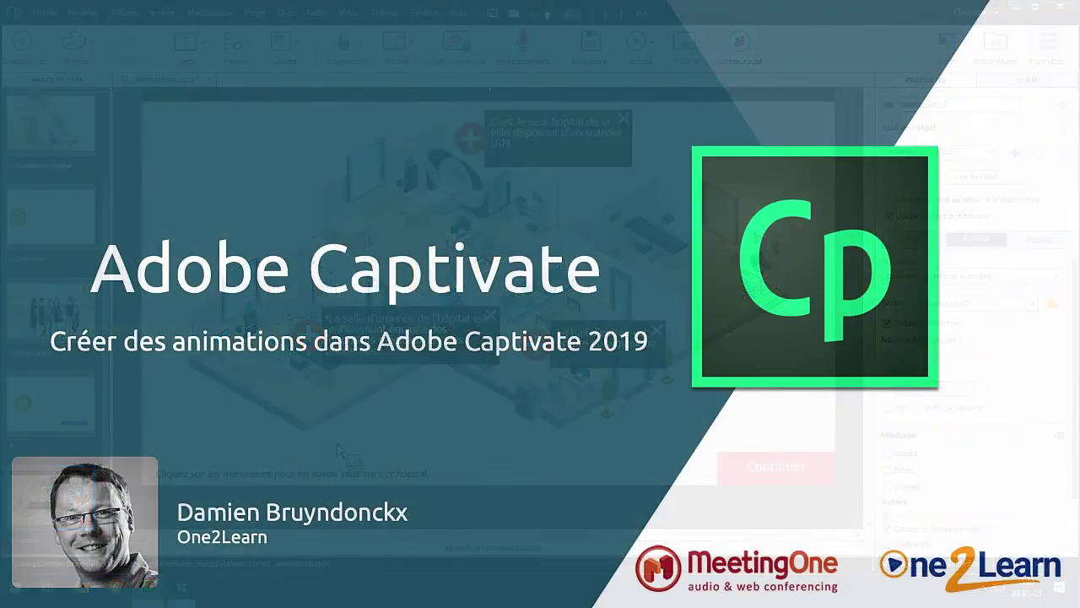